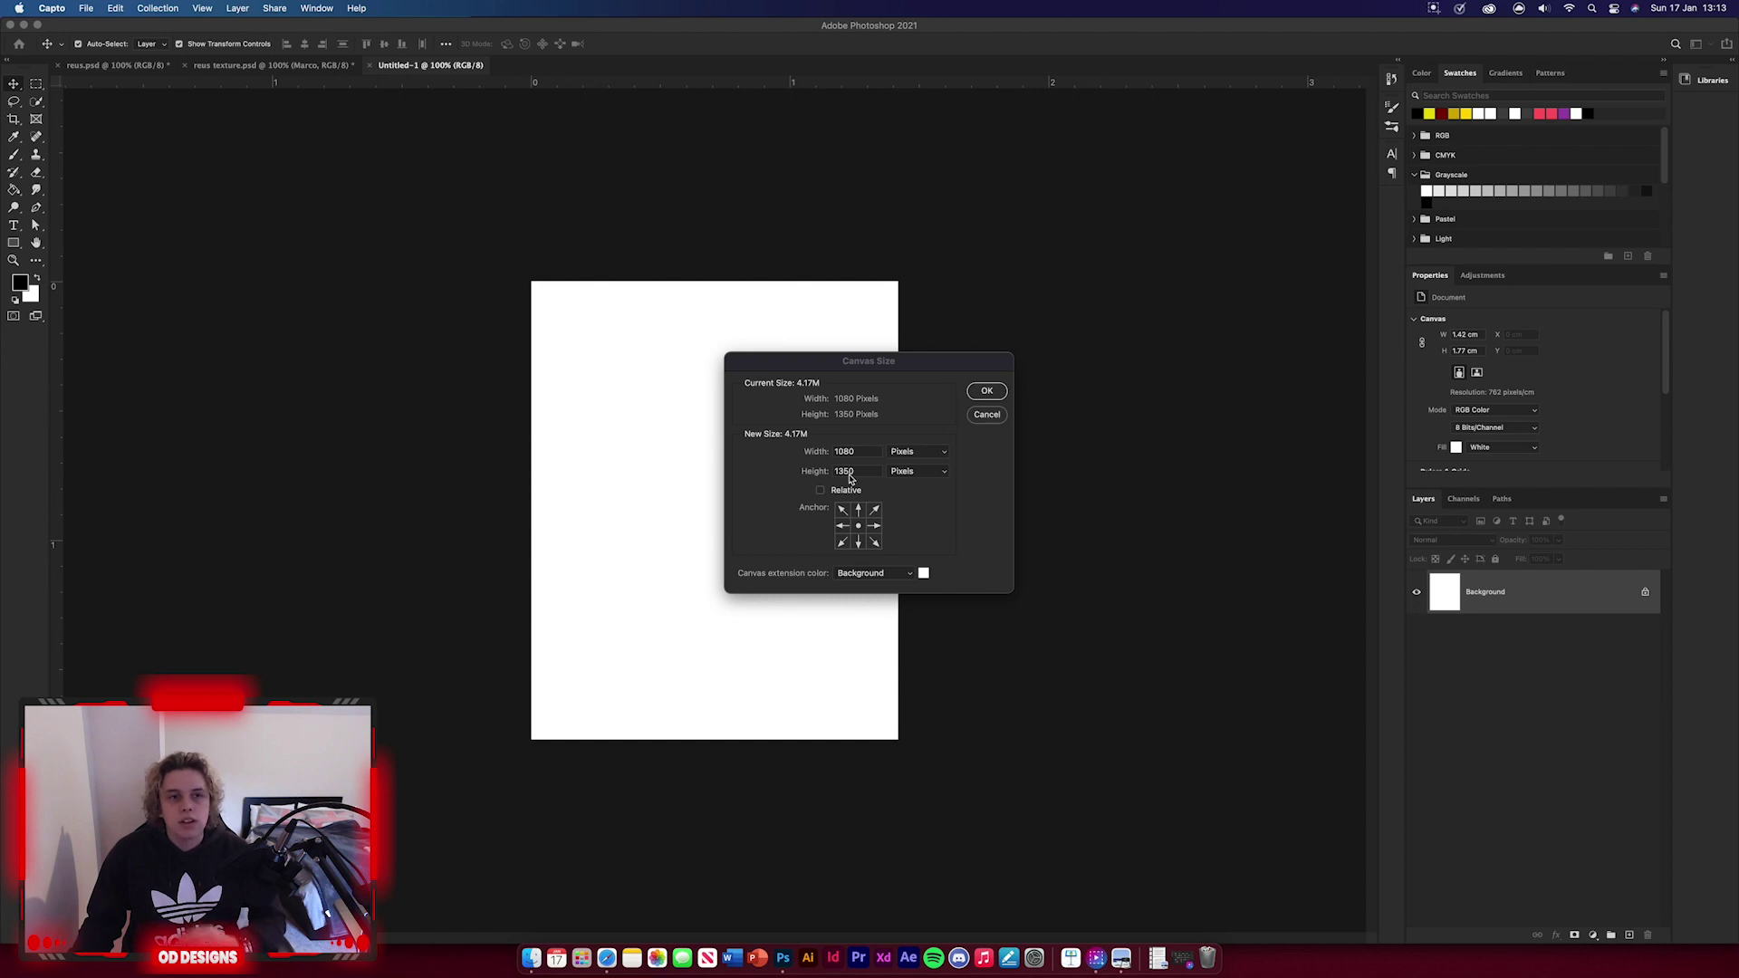
- Confirm the 1080 by 1350 pixel canvas size and switch to the reus texture.psd document
left_click(986, 391)
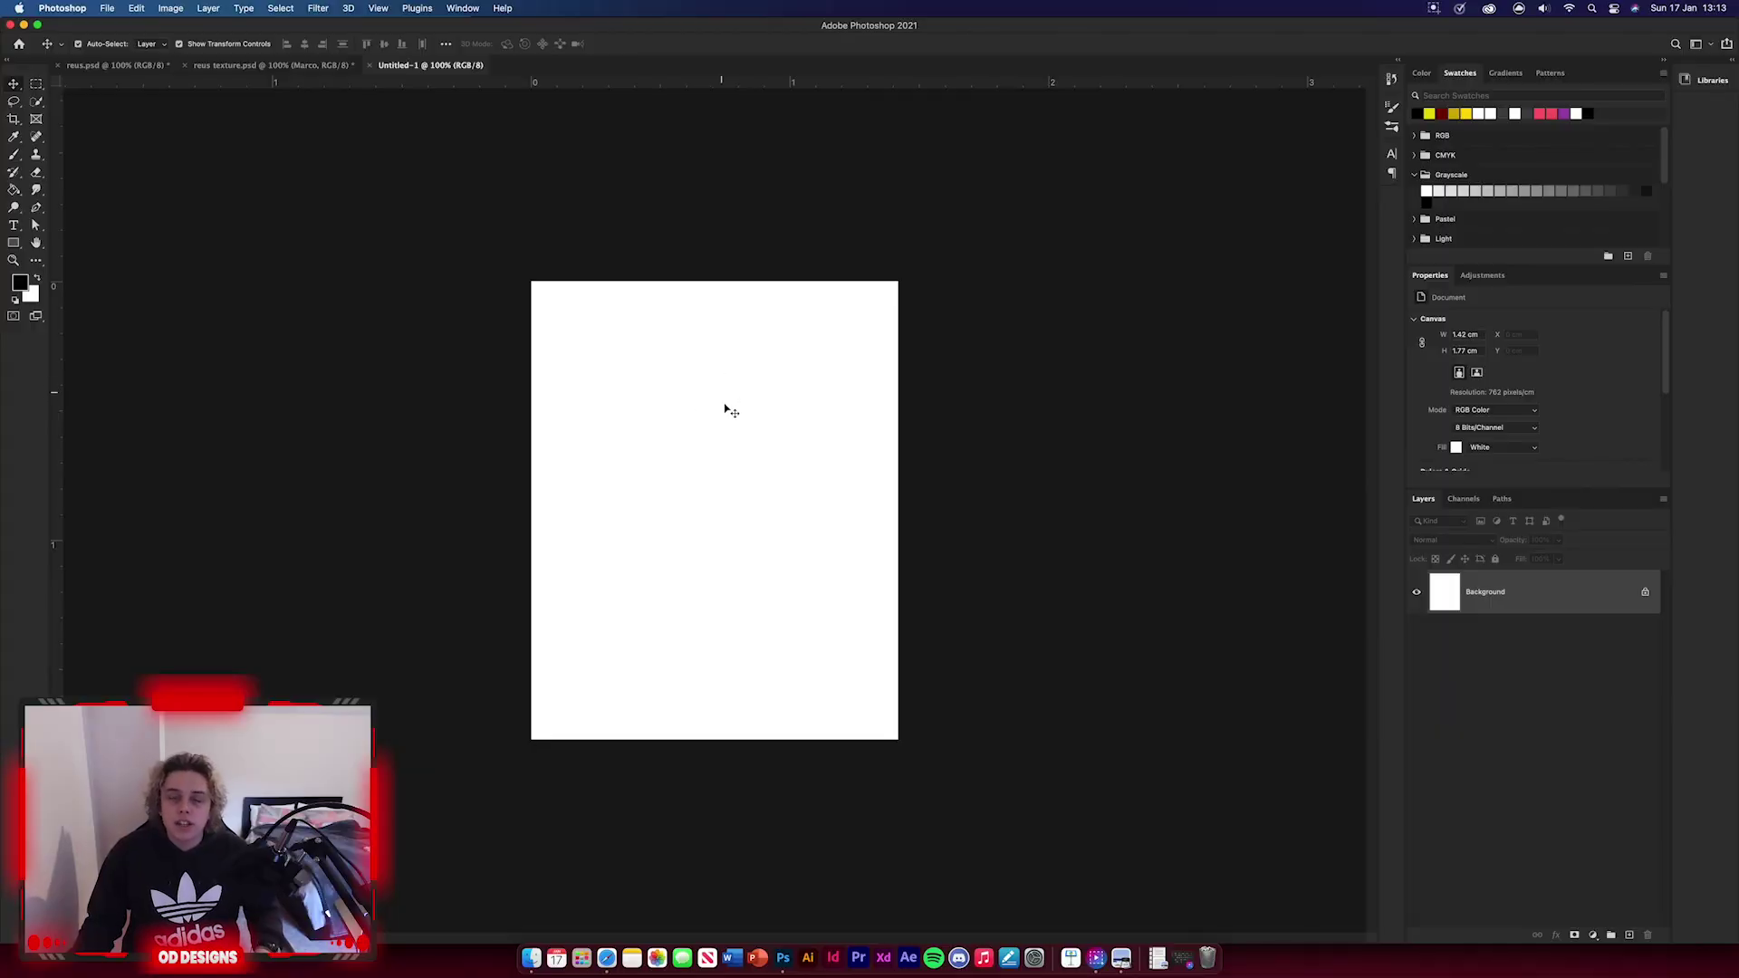
left_click(272, 66)
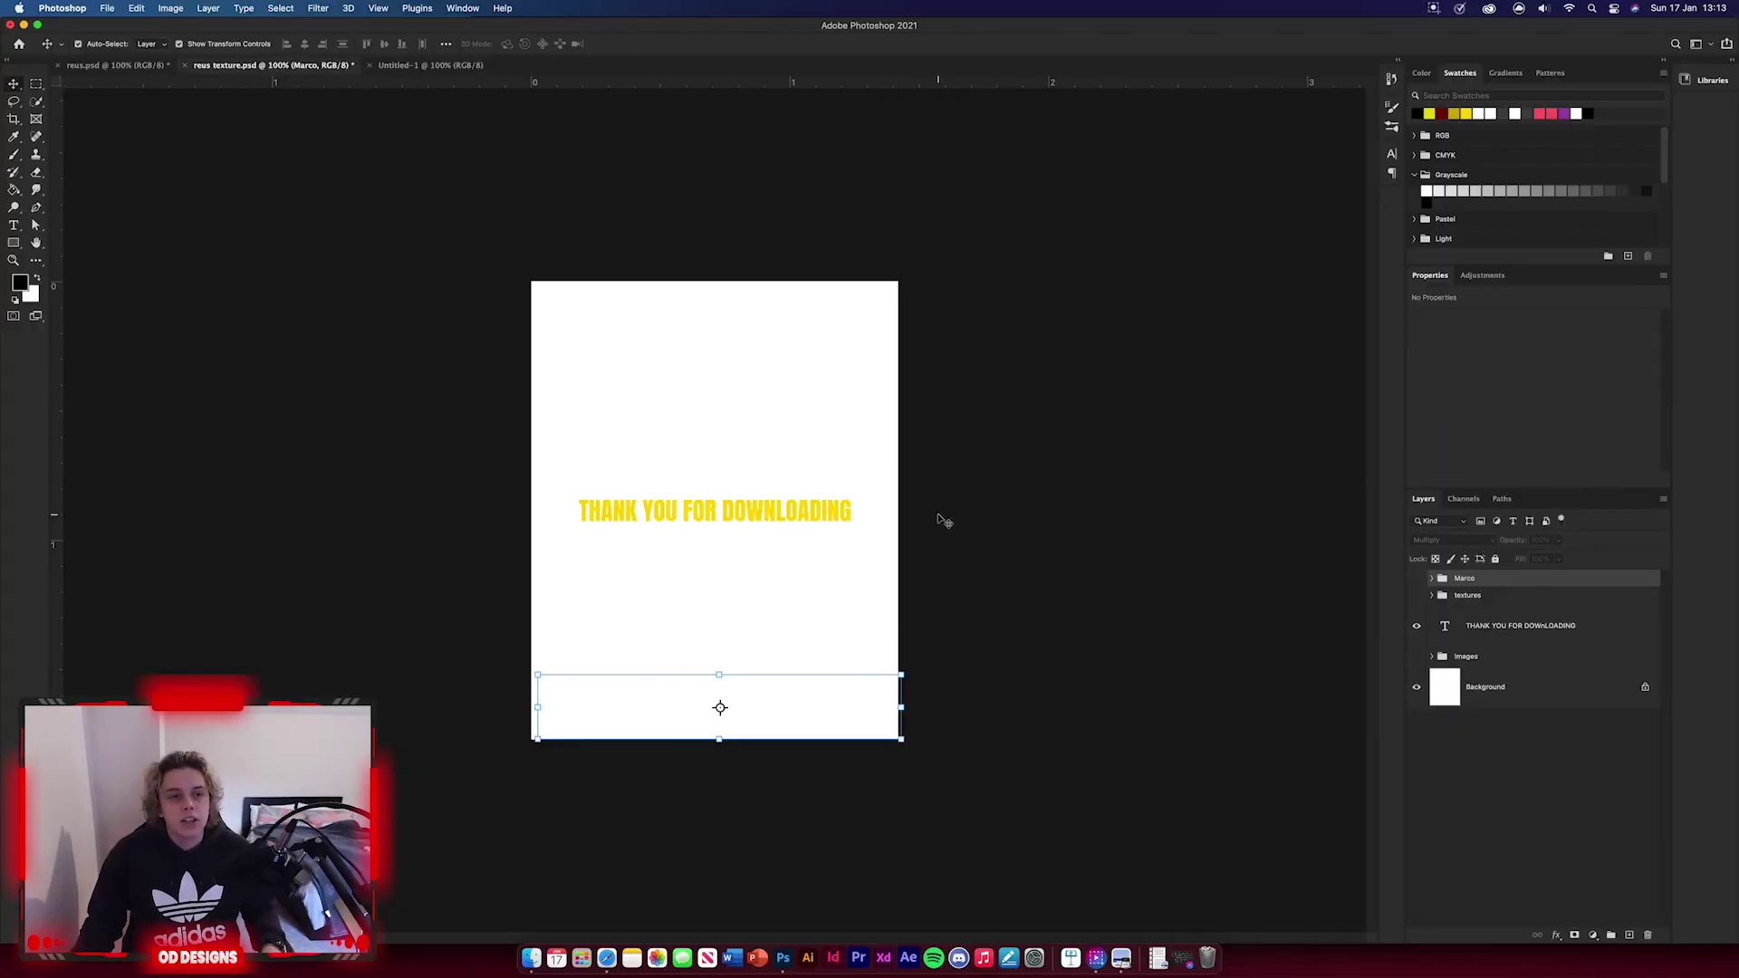
left_click(943, 549)
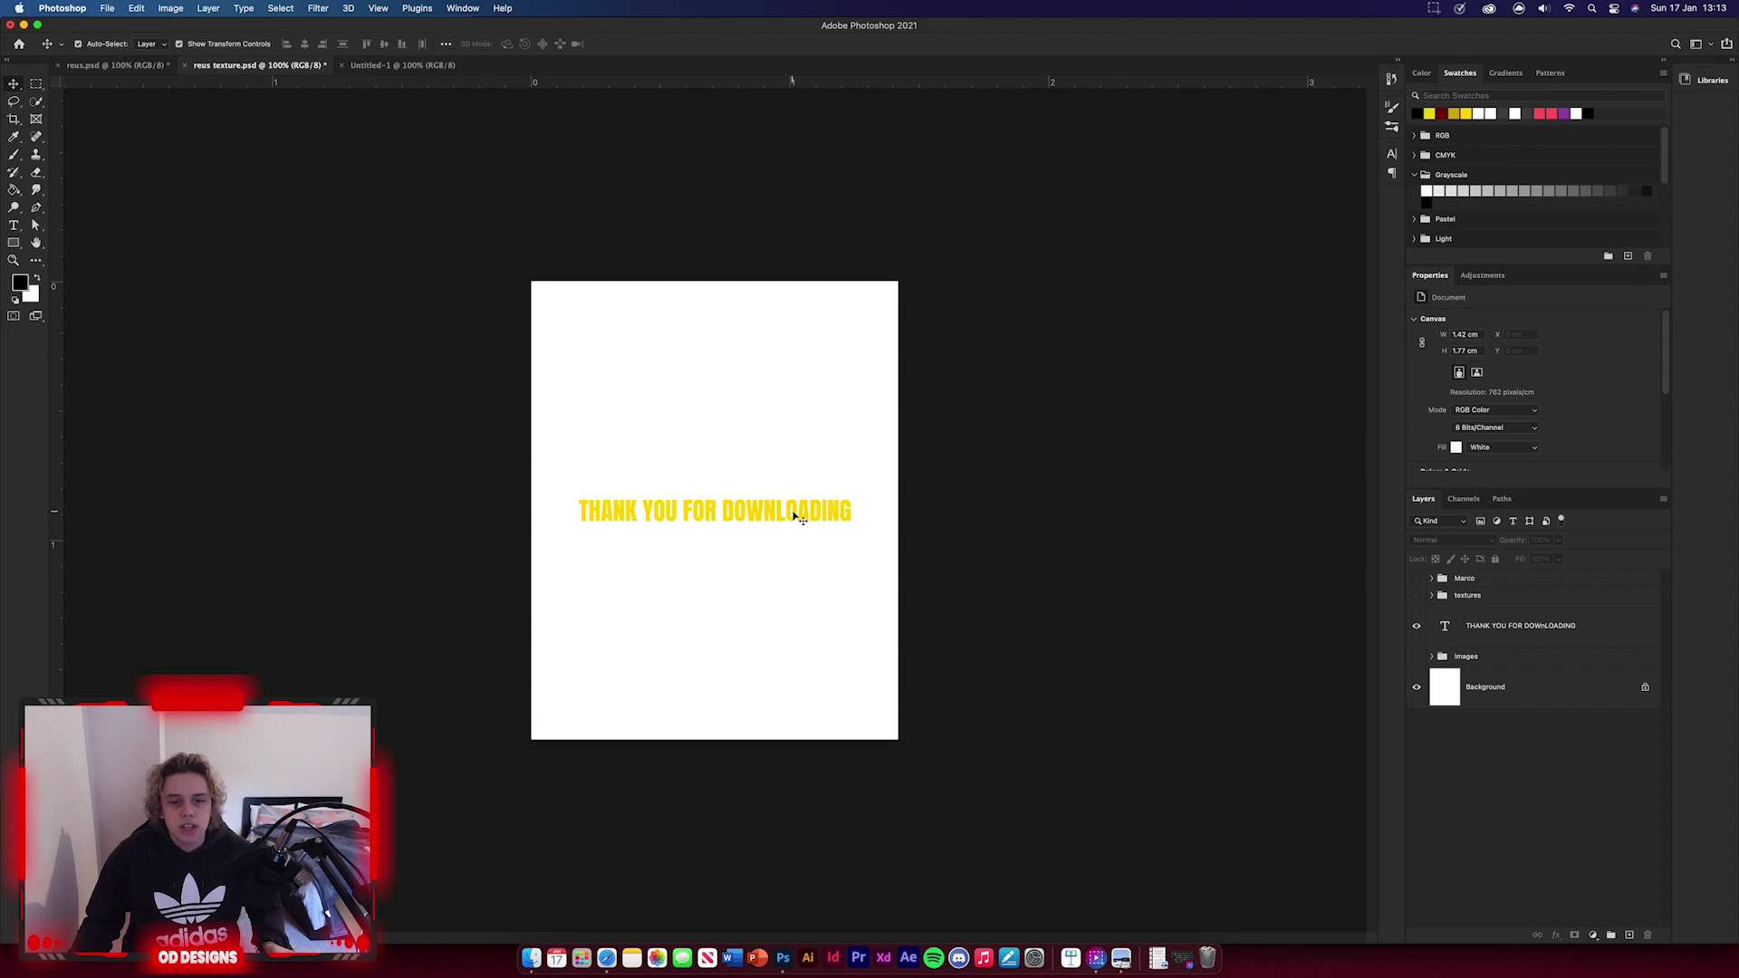
- Hide the THANK YOU FOR DOWNLOADING text layer, placing it below the Images group, and show the textures group
left_click(1417, 626)
left_click_drag(1487, 625, 1491, 669)
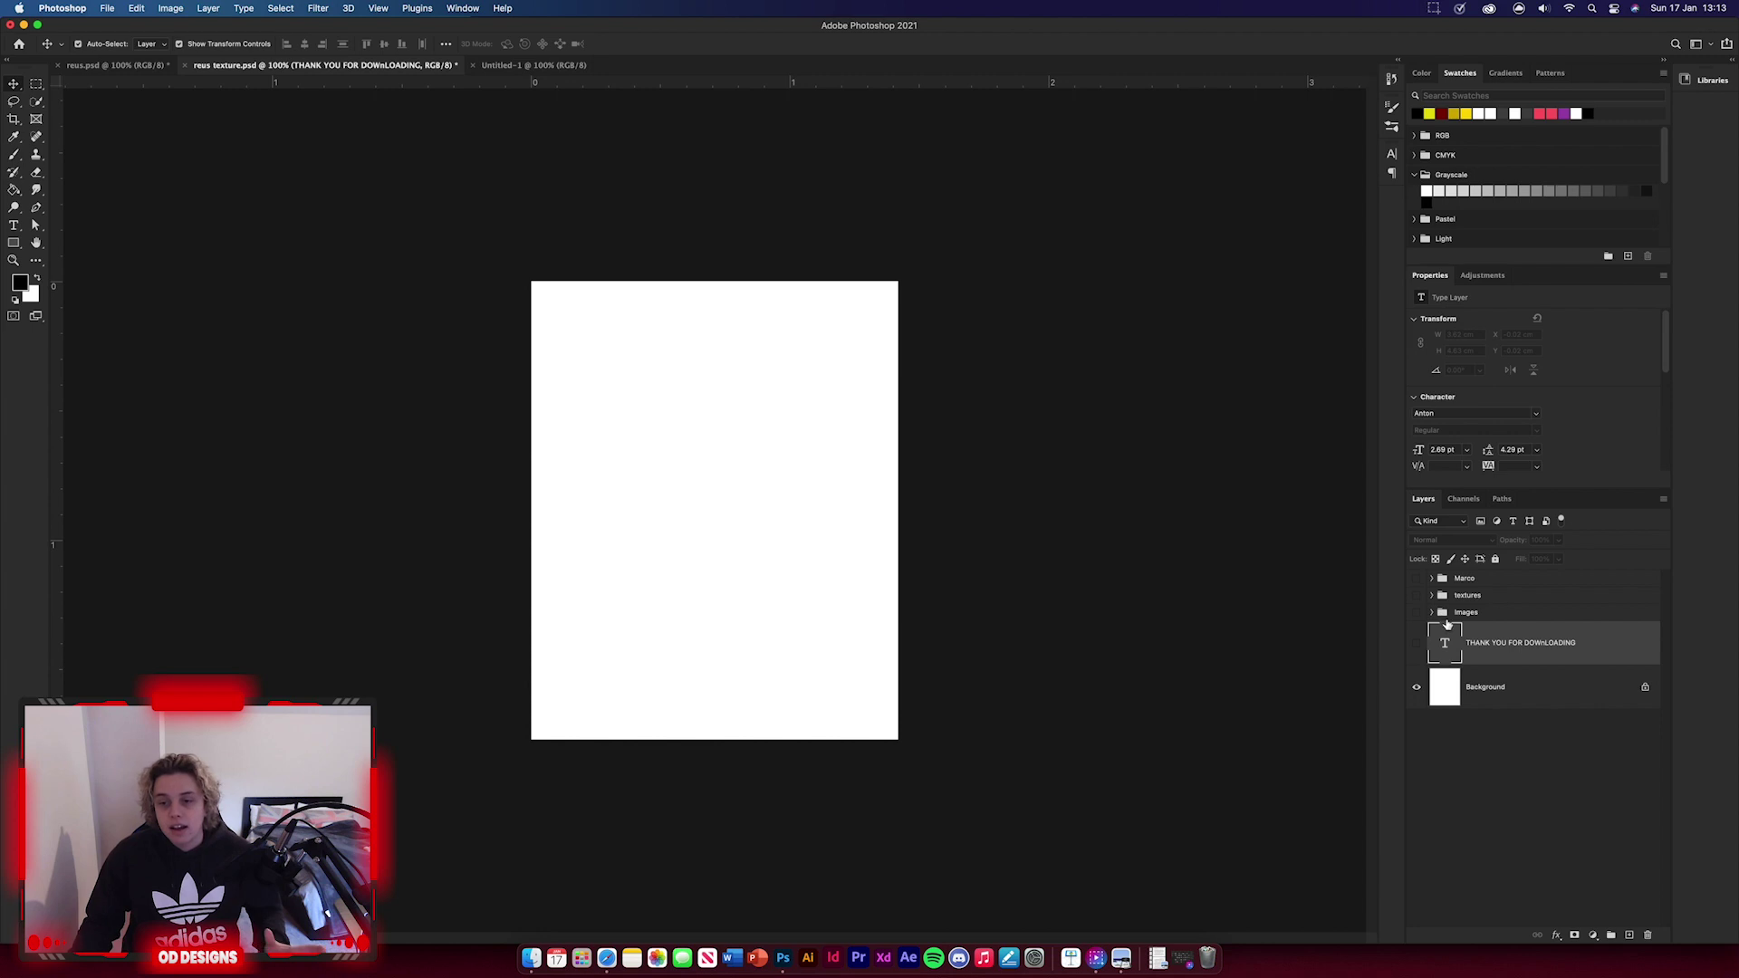
left_click(1416, 595)
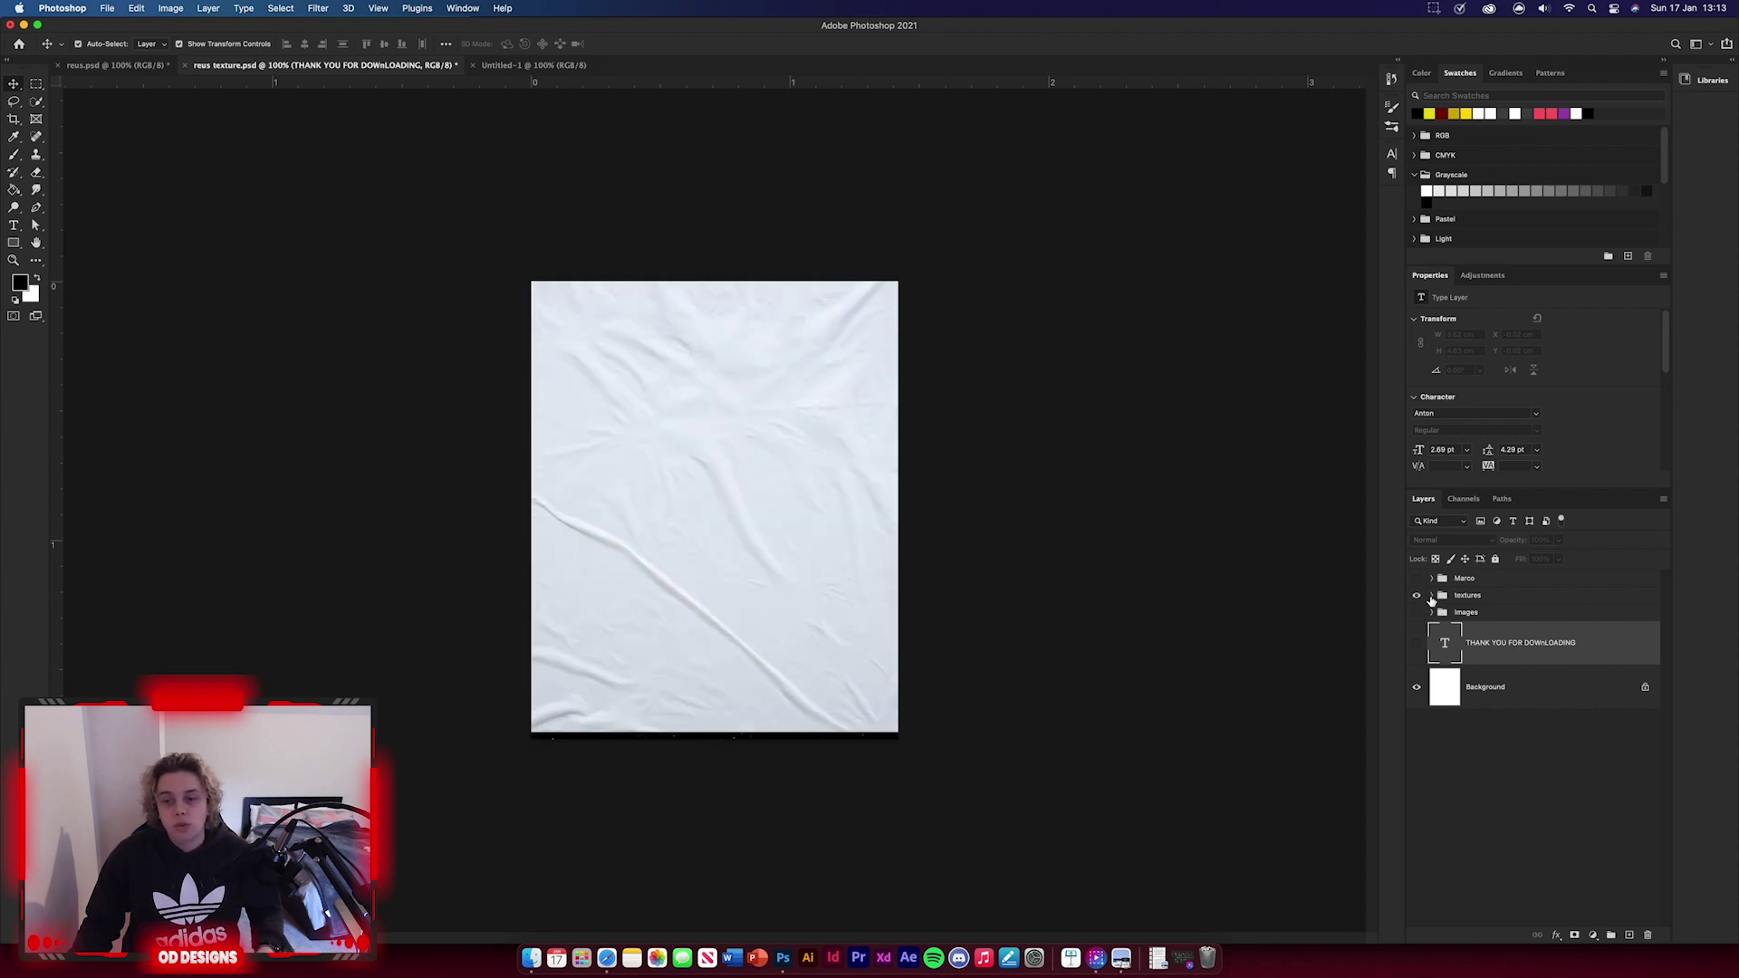
- Expand the textures group and hide every layer above texture 5, keeping textures 1 to 5 visible
left_click(1431, 596)
left_click(1417, 626)
left_click(1416, 670)
scroll(1422, 674, "down", 3)
left_click(1416, 658)
left_click(1417, 702)
left_click(1416, 746)
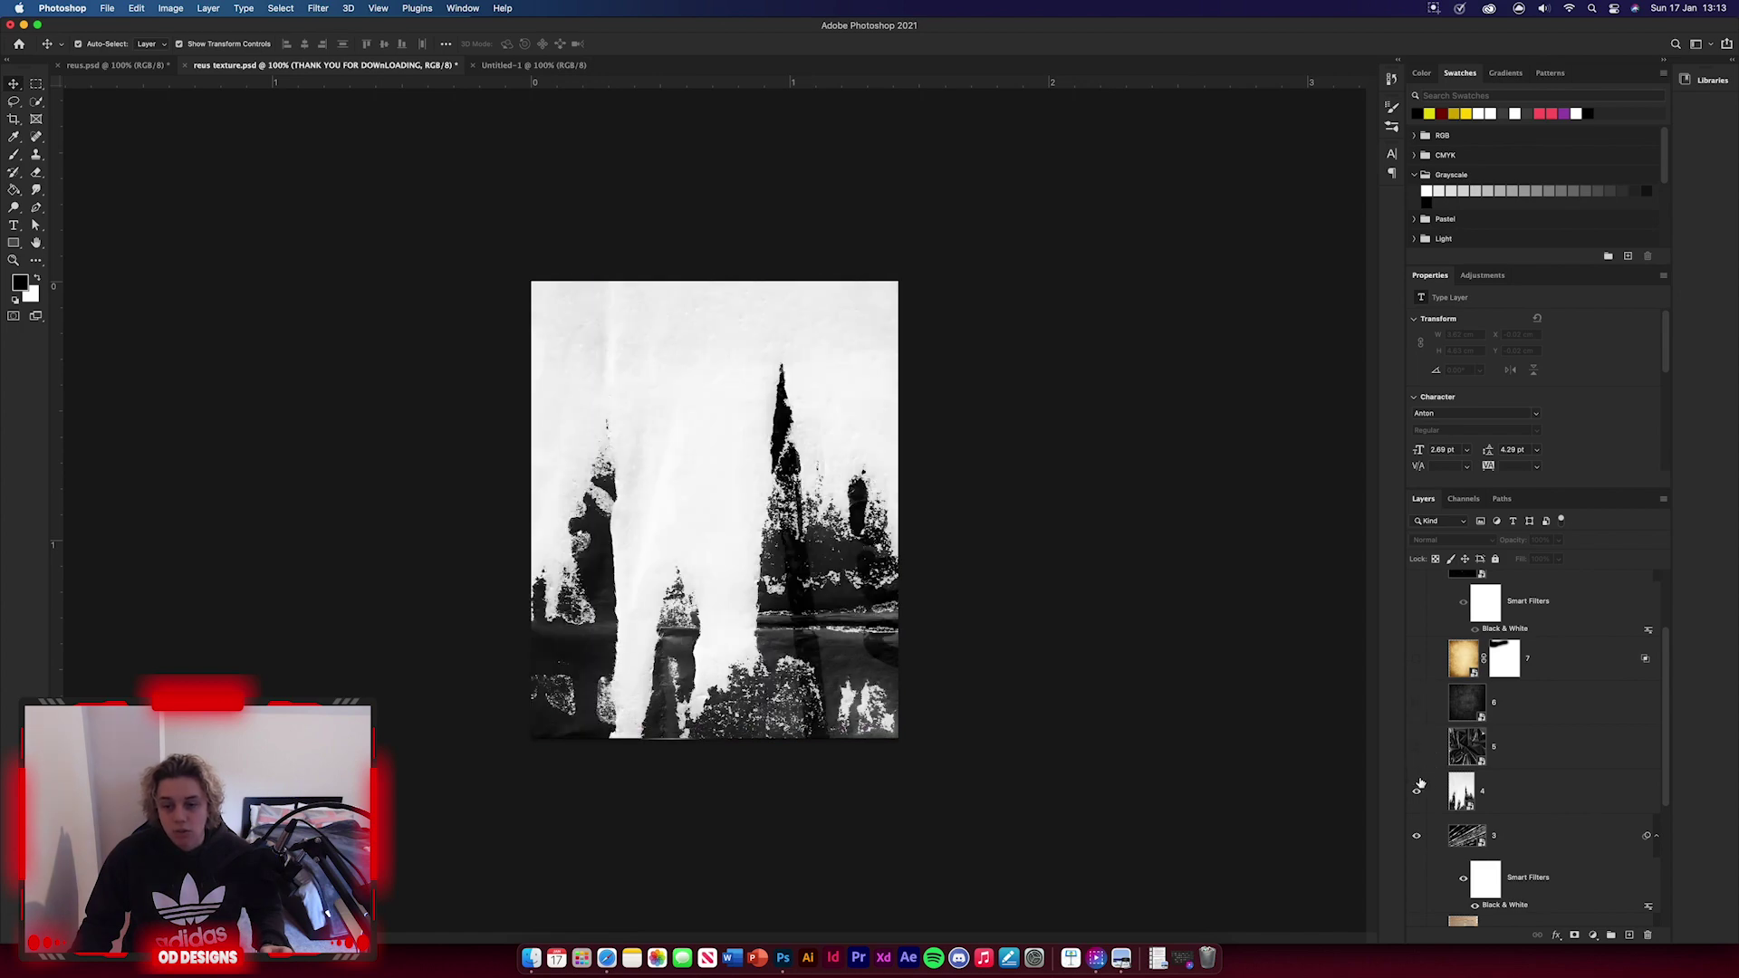
left_click(1416, 791)
scroll(1422, 770, "down", 4)
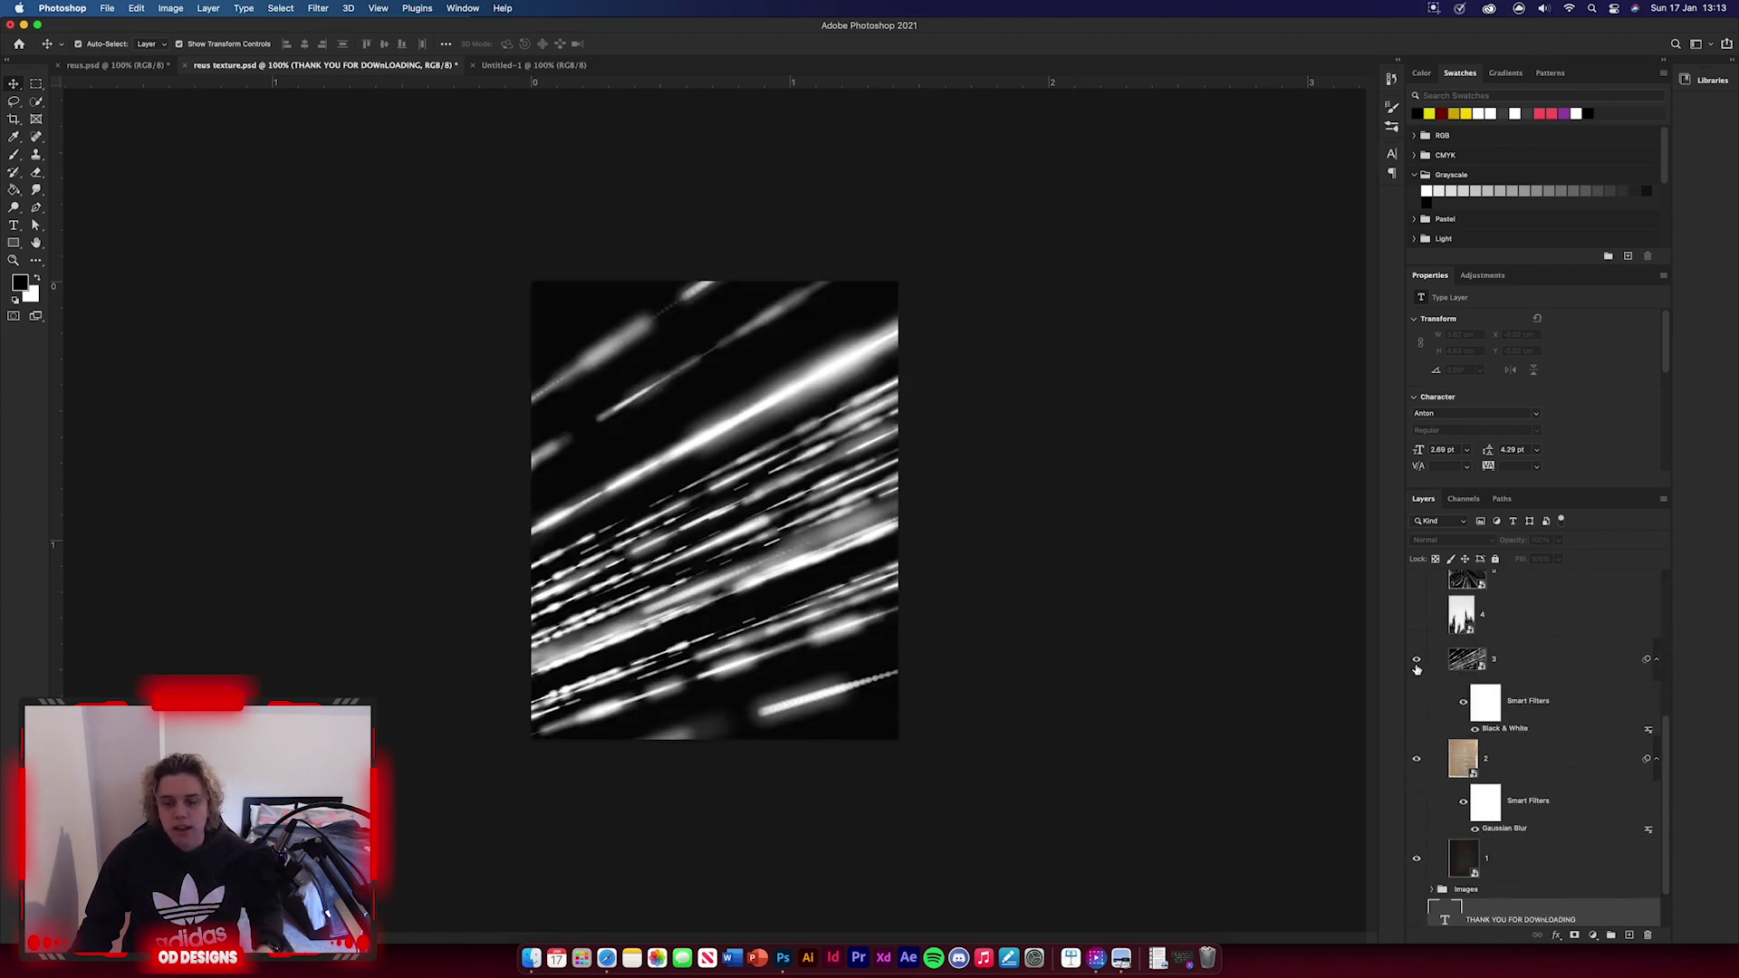
scroll(1417, 670, "up", 1)
left_click(1416, 646)
left_click(1417, 600)
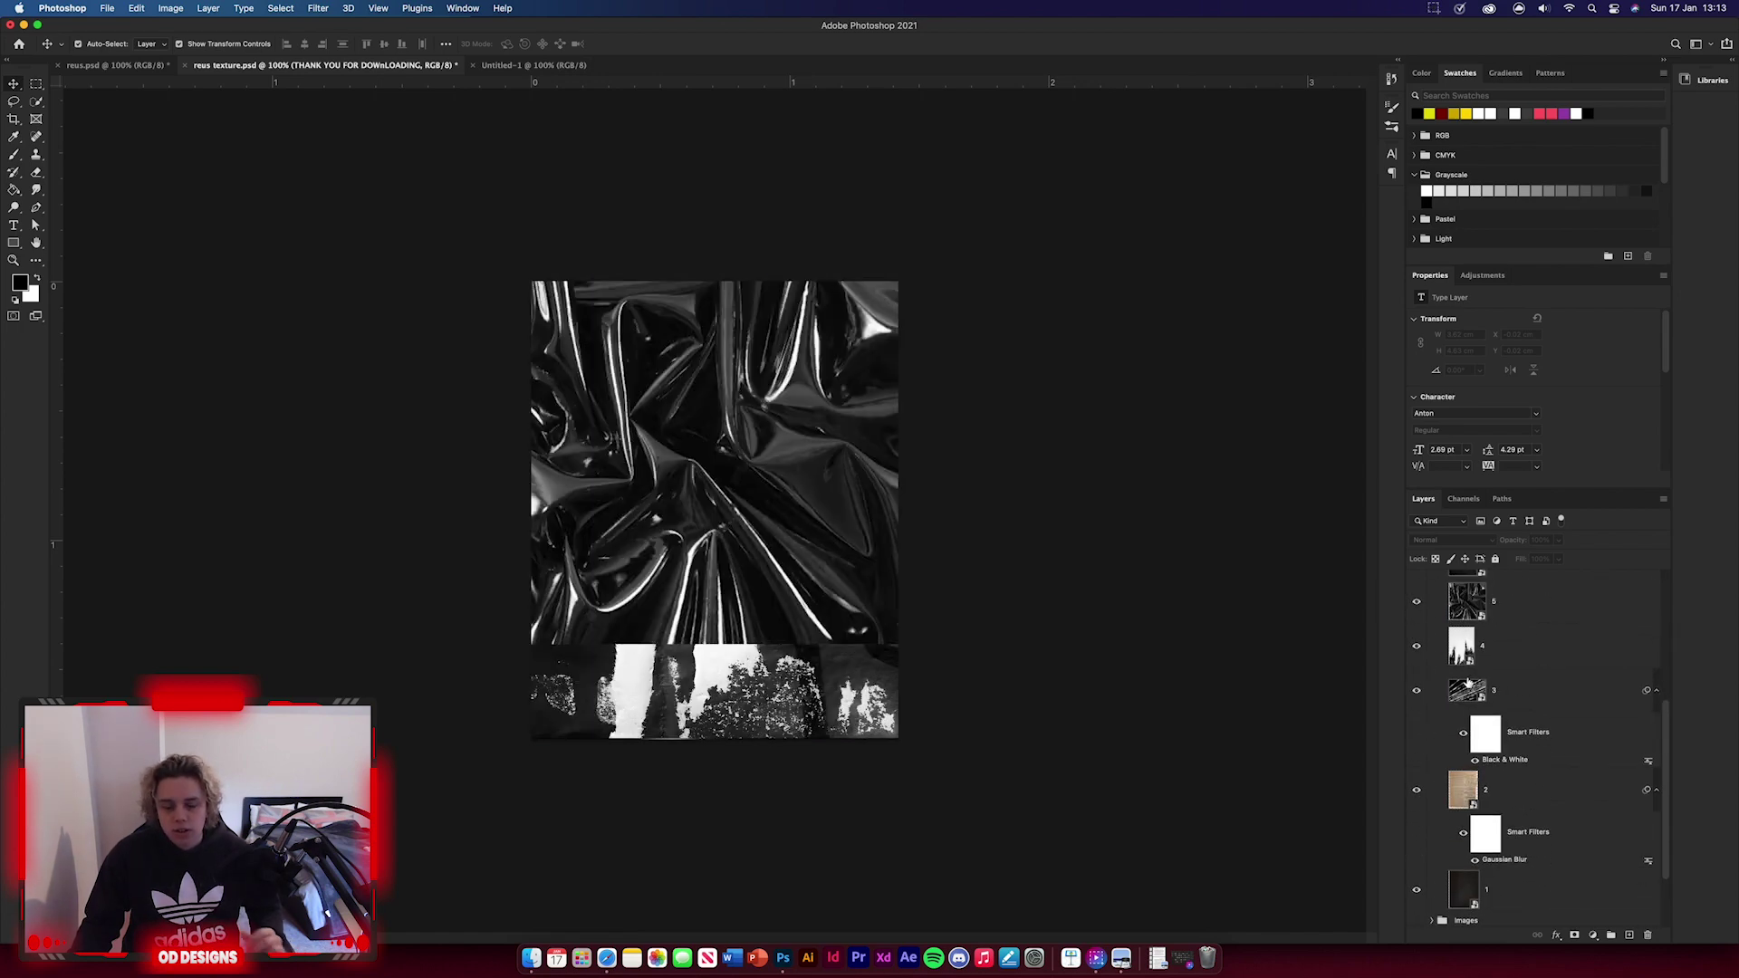
scroll(1559, 656, "up", 1)
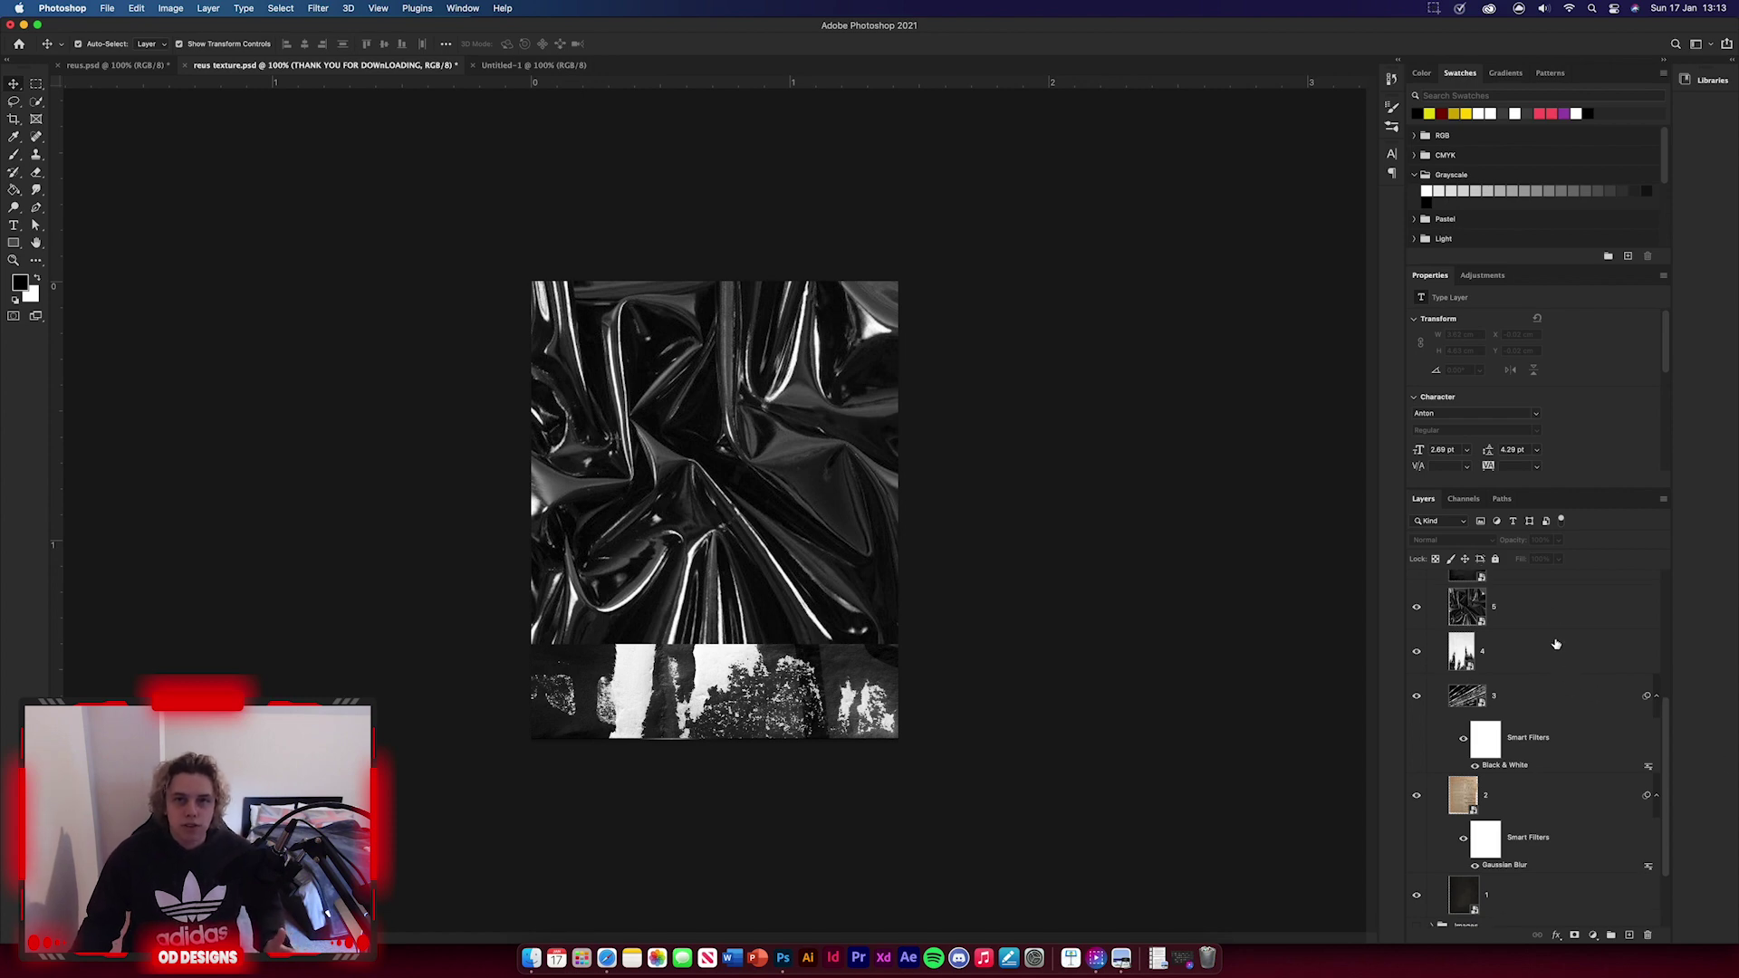
- Copy texture layers 1 to 5 together into the Untitled-1 document
left_click(1545, 615)
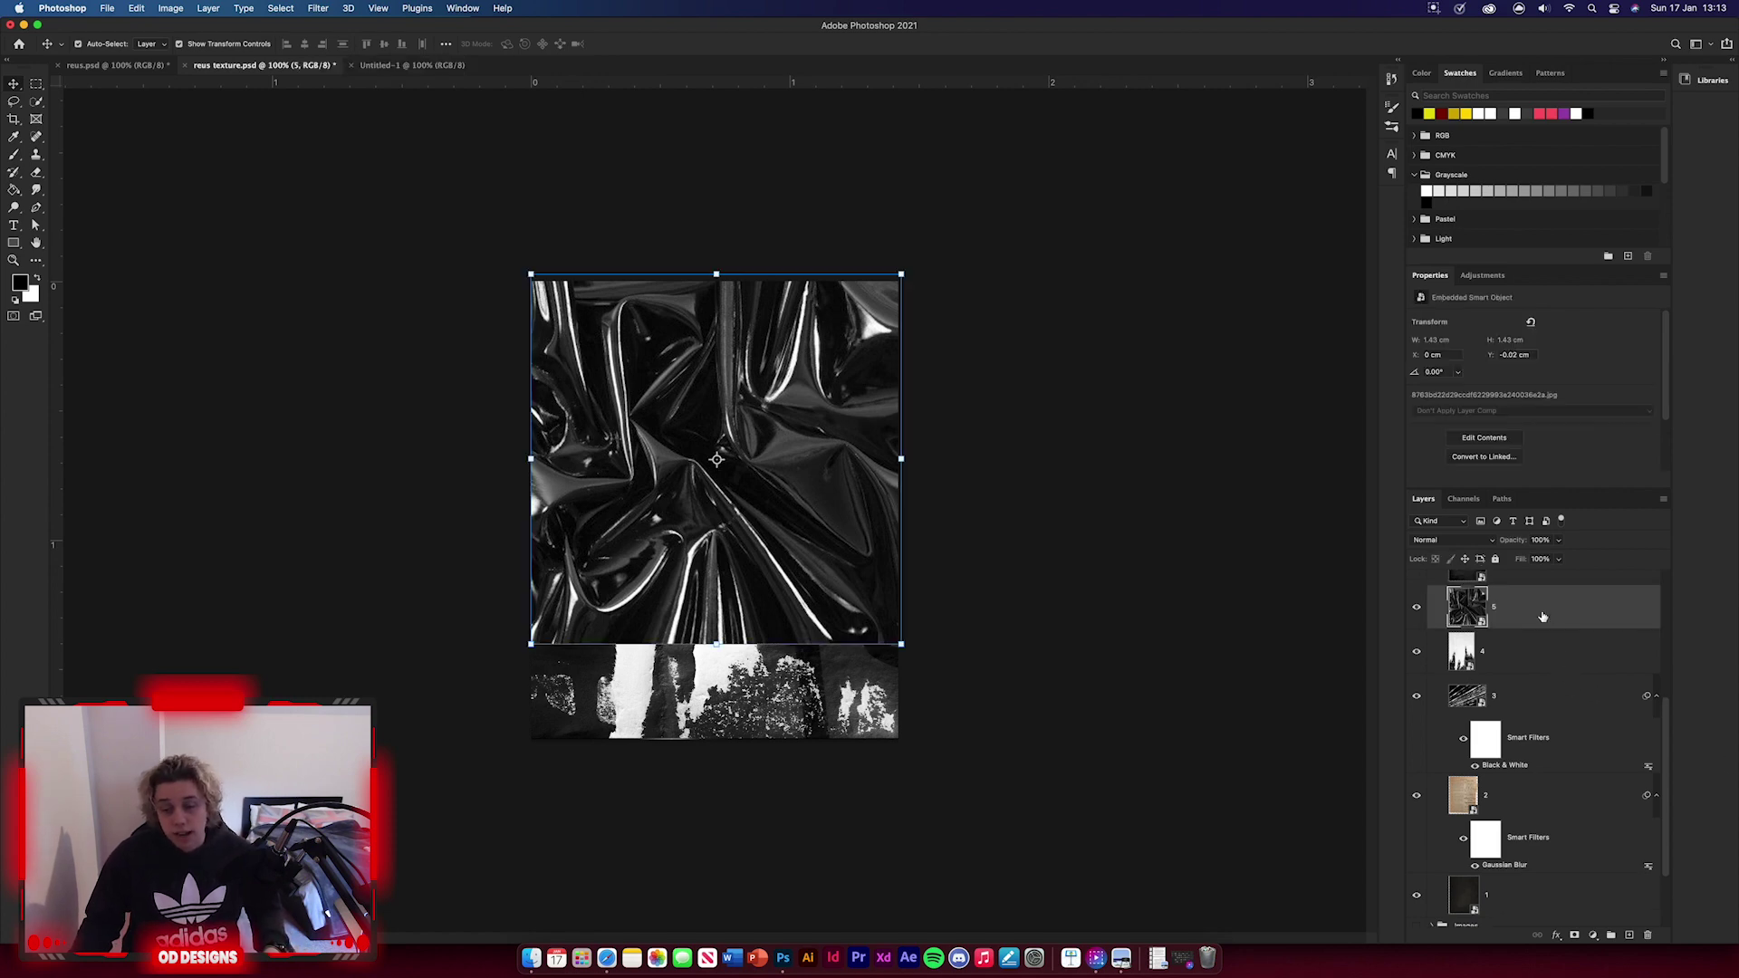
left_click(1538, 899, "shift")
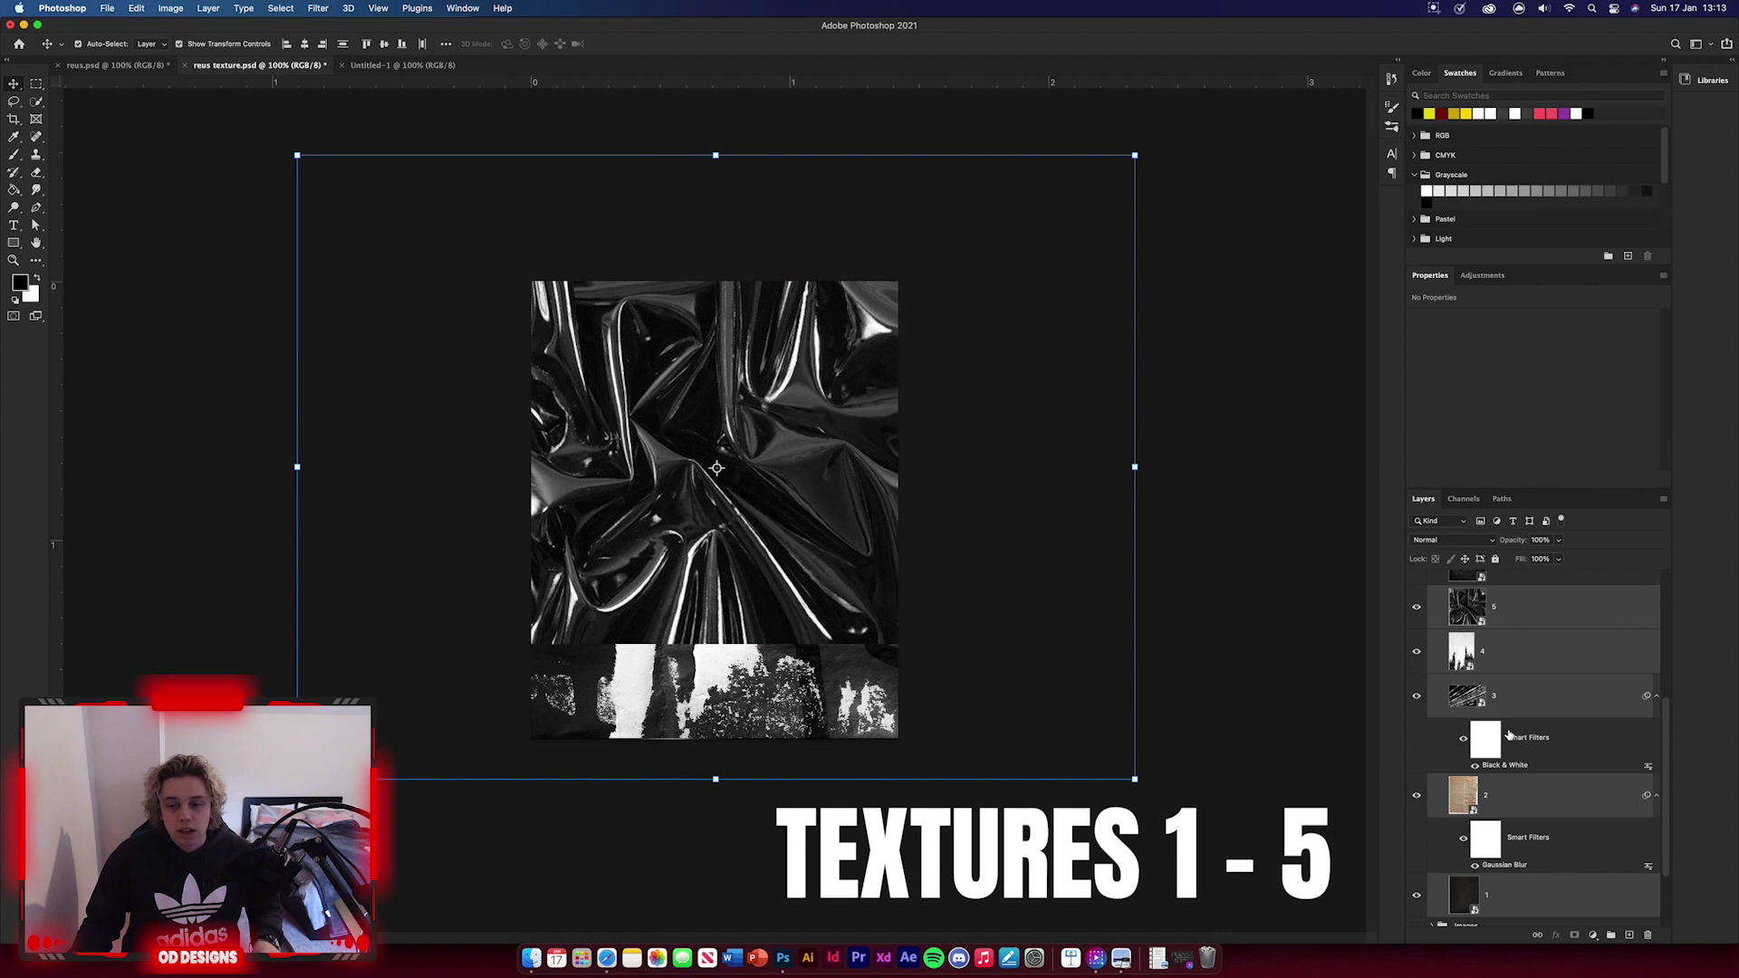
left_click_drag(1552, 671, 745, 435)
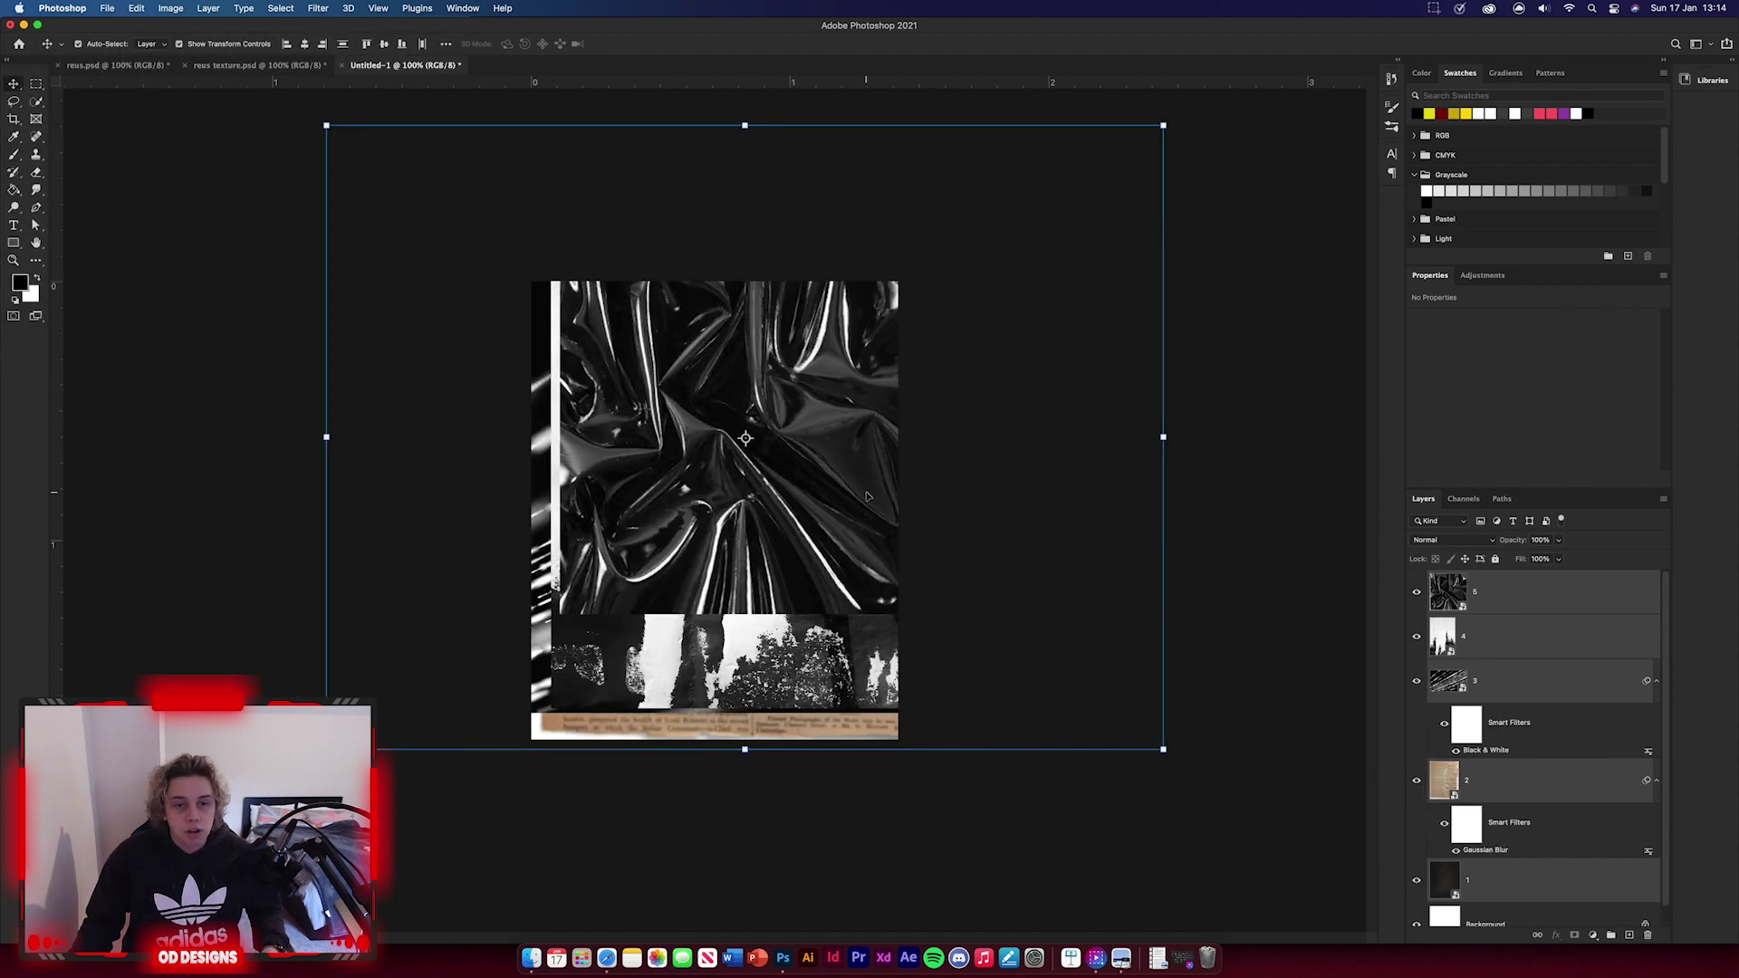
left_click(1273, 493)
- Hide textures 2 to 5 and align the dark asphalt texture 1 exactly with the canvas edges
left_click_drag(1416, 591, 1416, 782)
left_click_drag(775, 521, 746, 547)
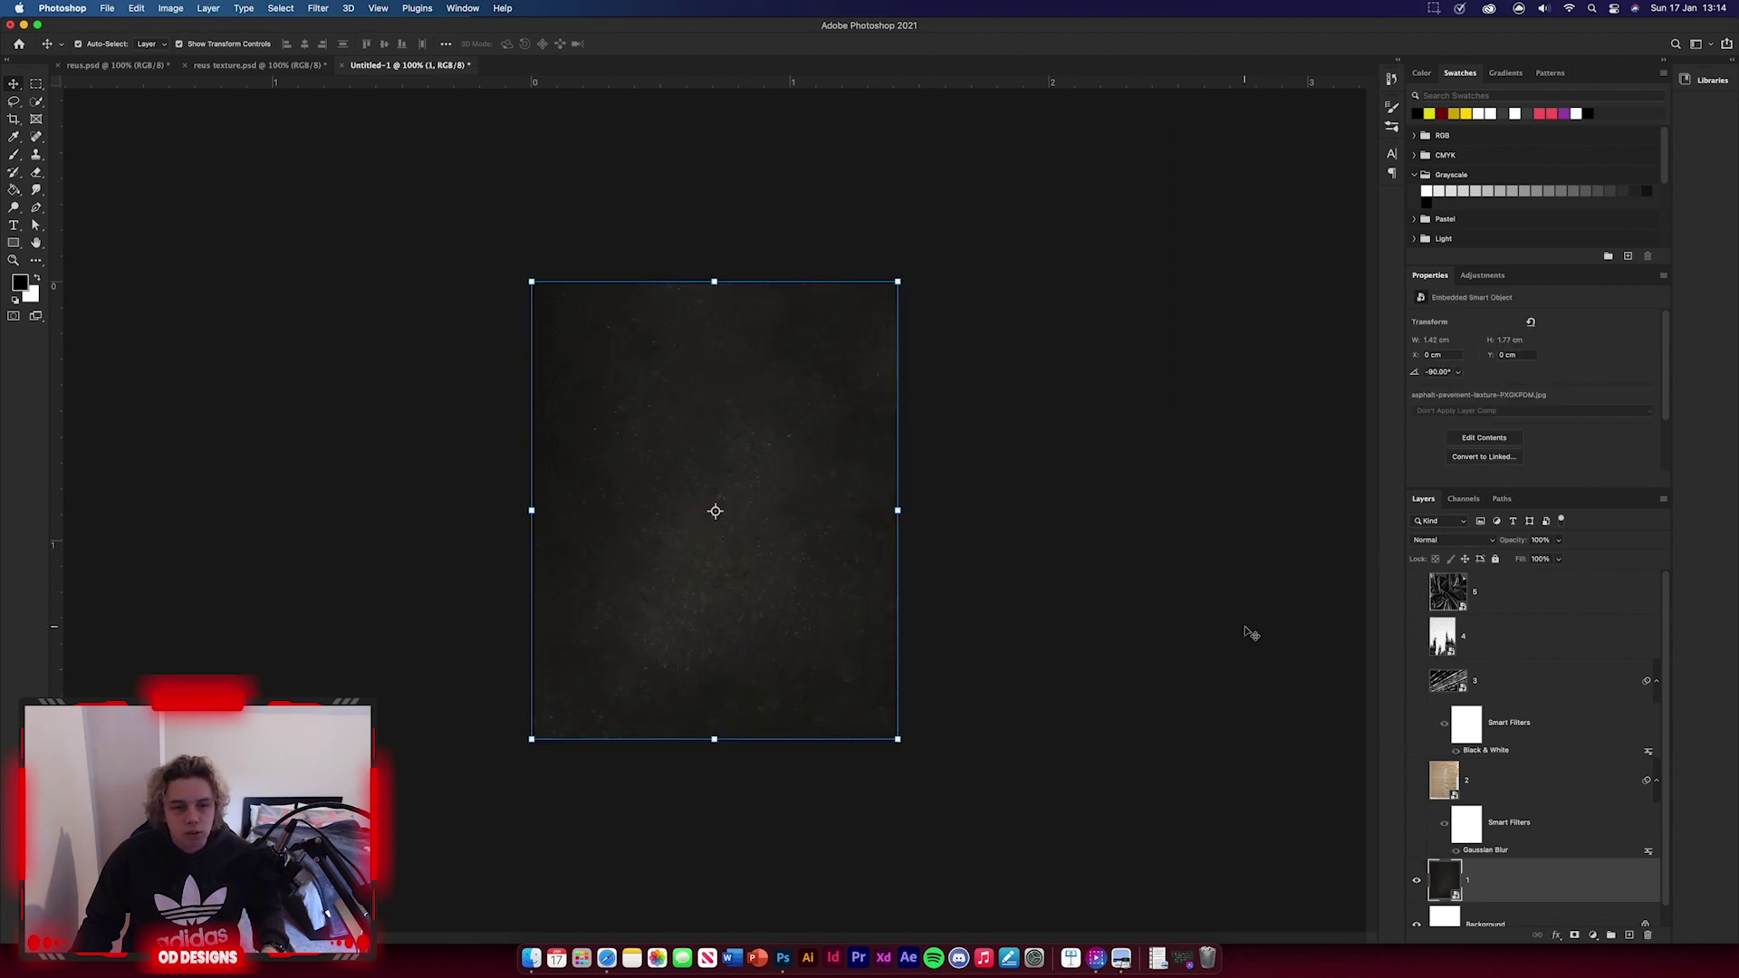
left_click(1251, 633)
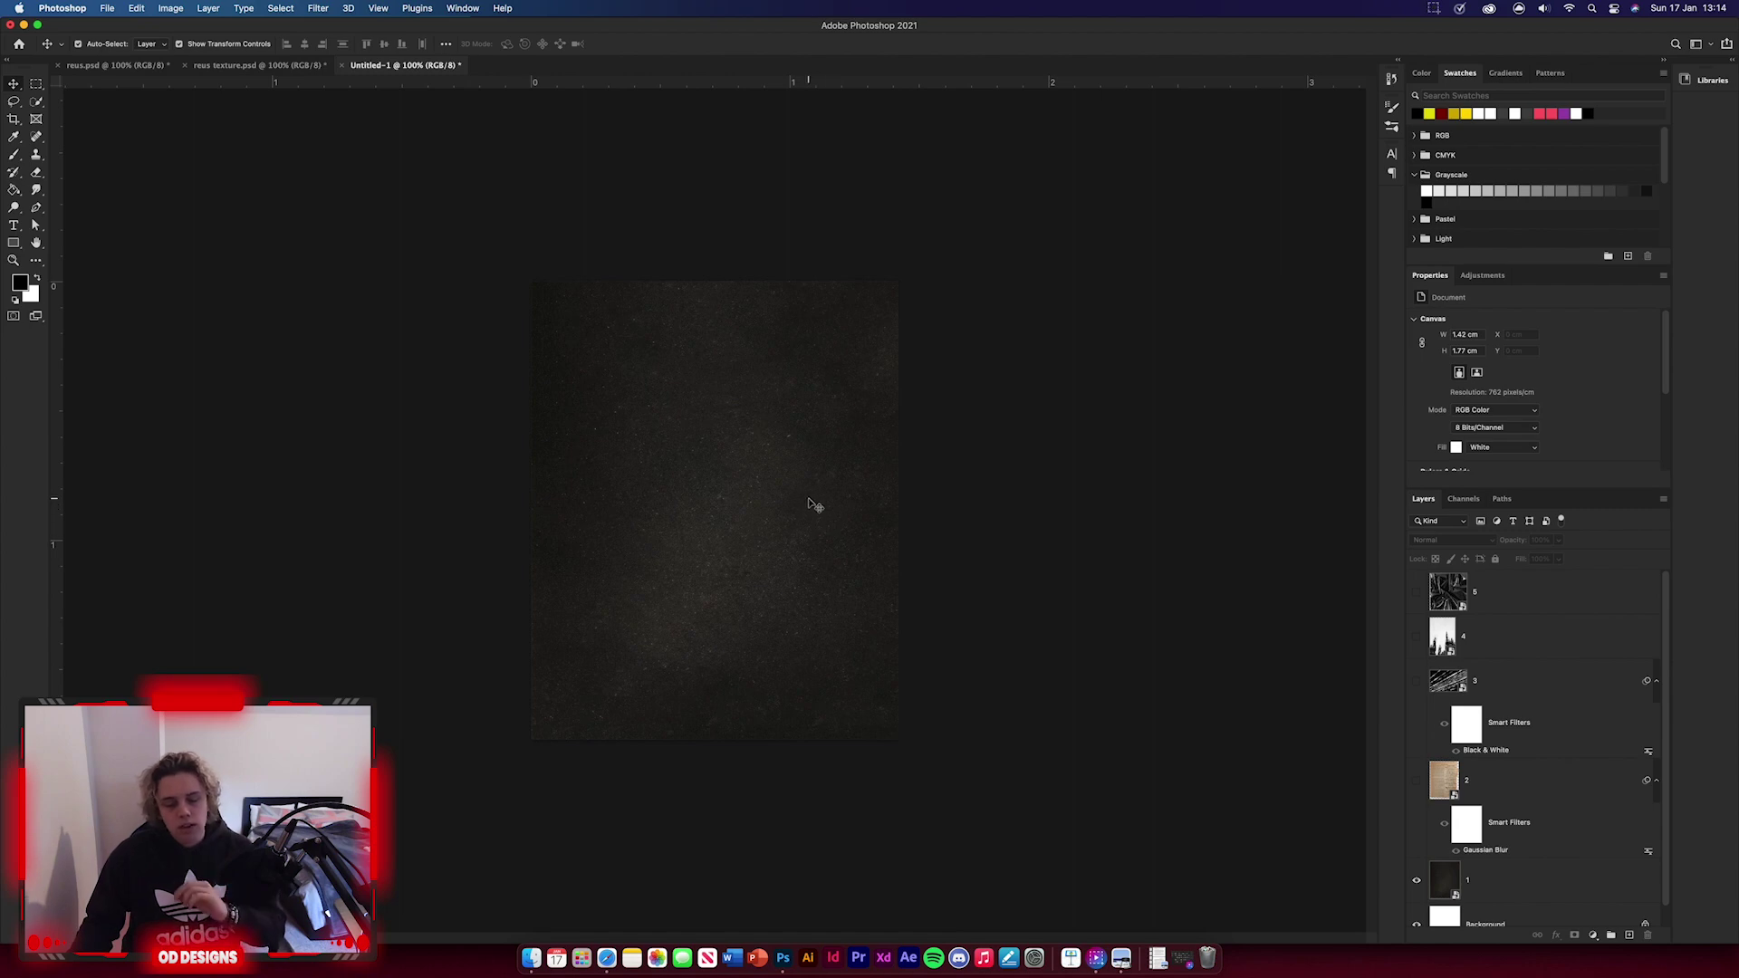
- Set the blend mode of texture 1 to Exclusion
left_click(699, 445)
left_click(1454, 540)
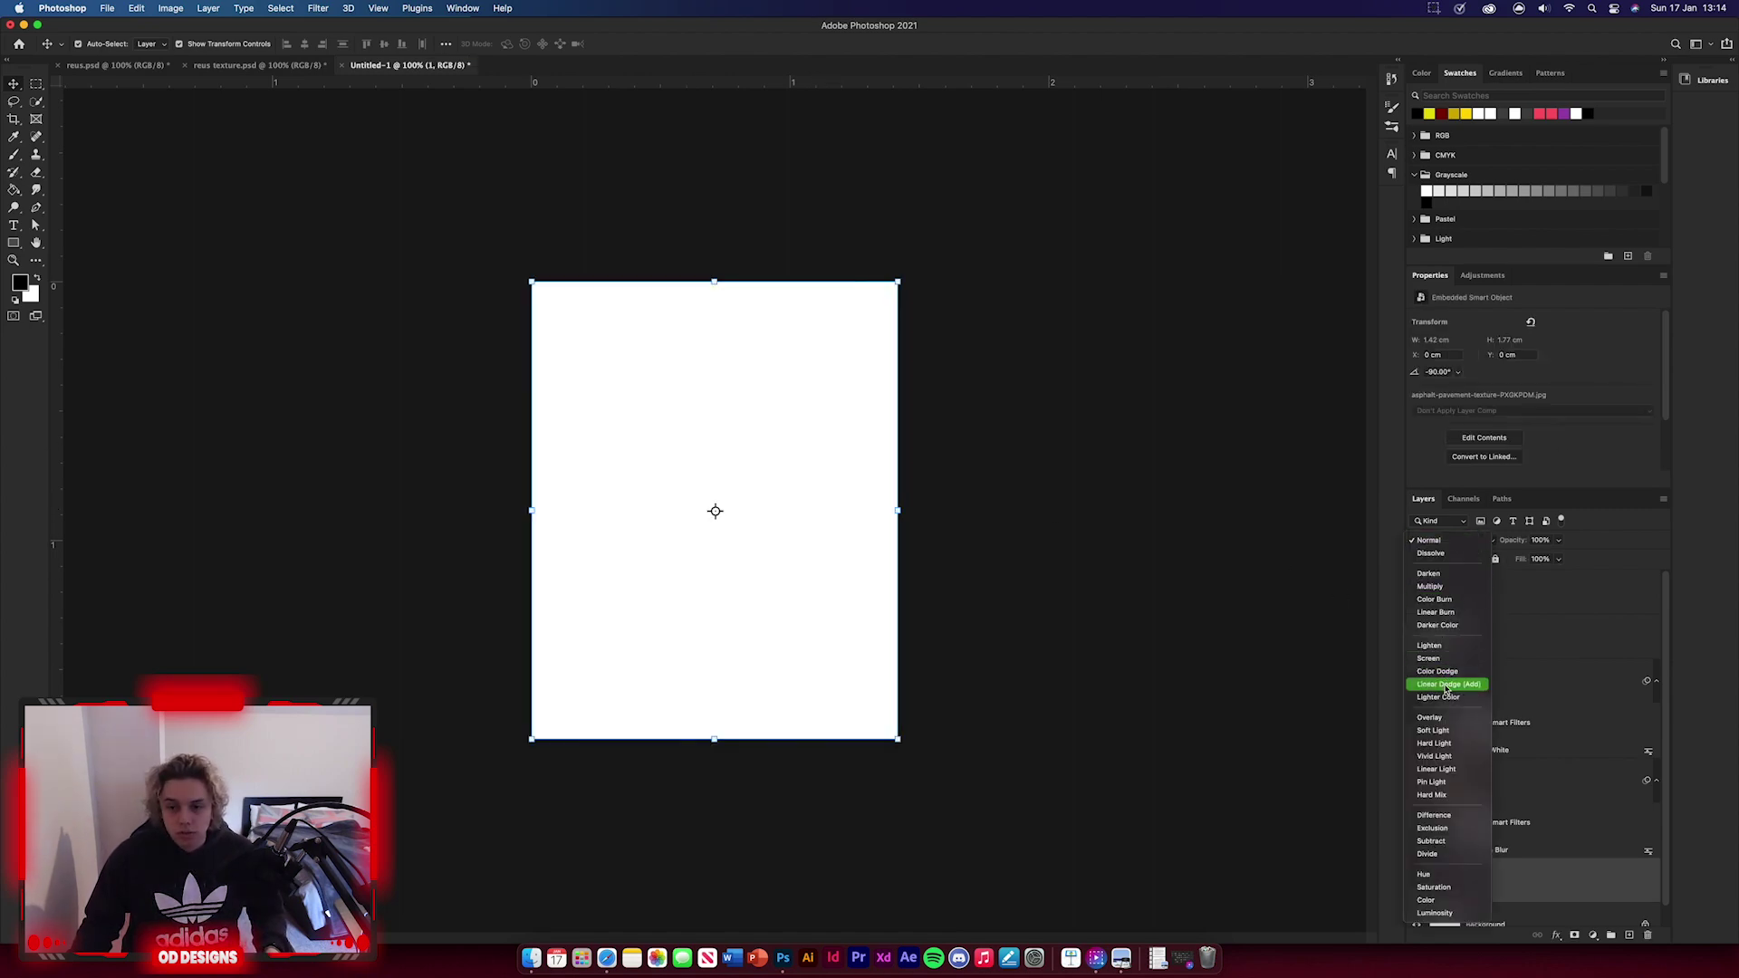
left_click(1440, 828)
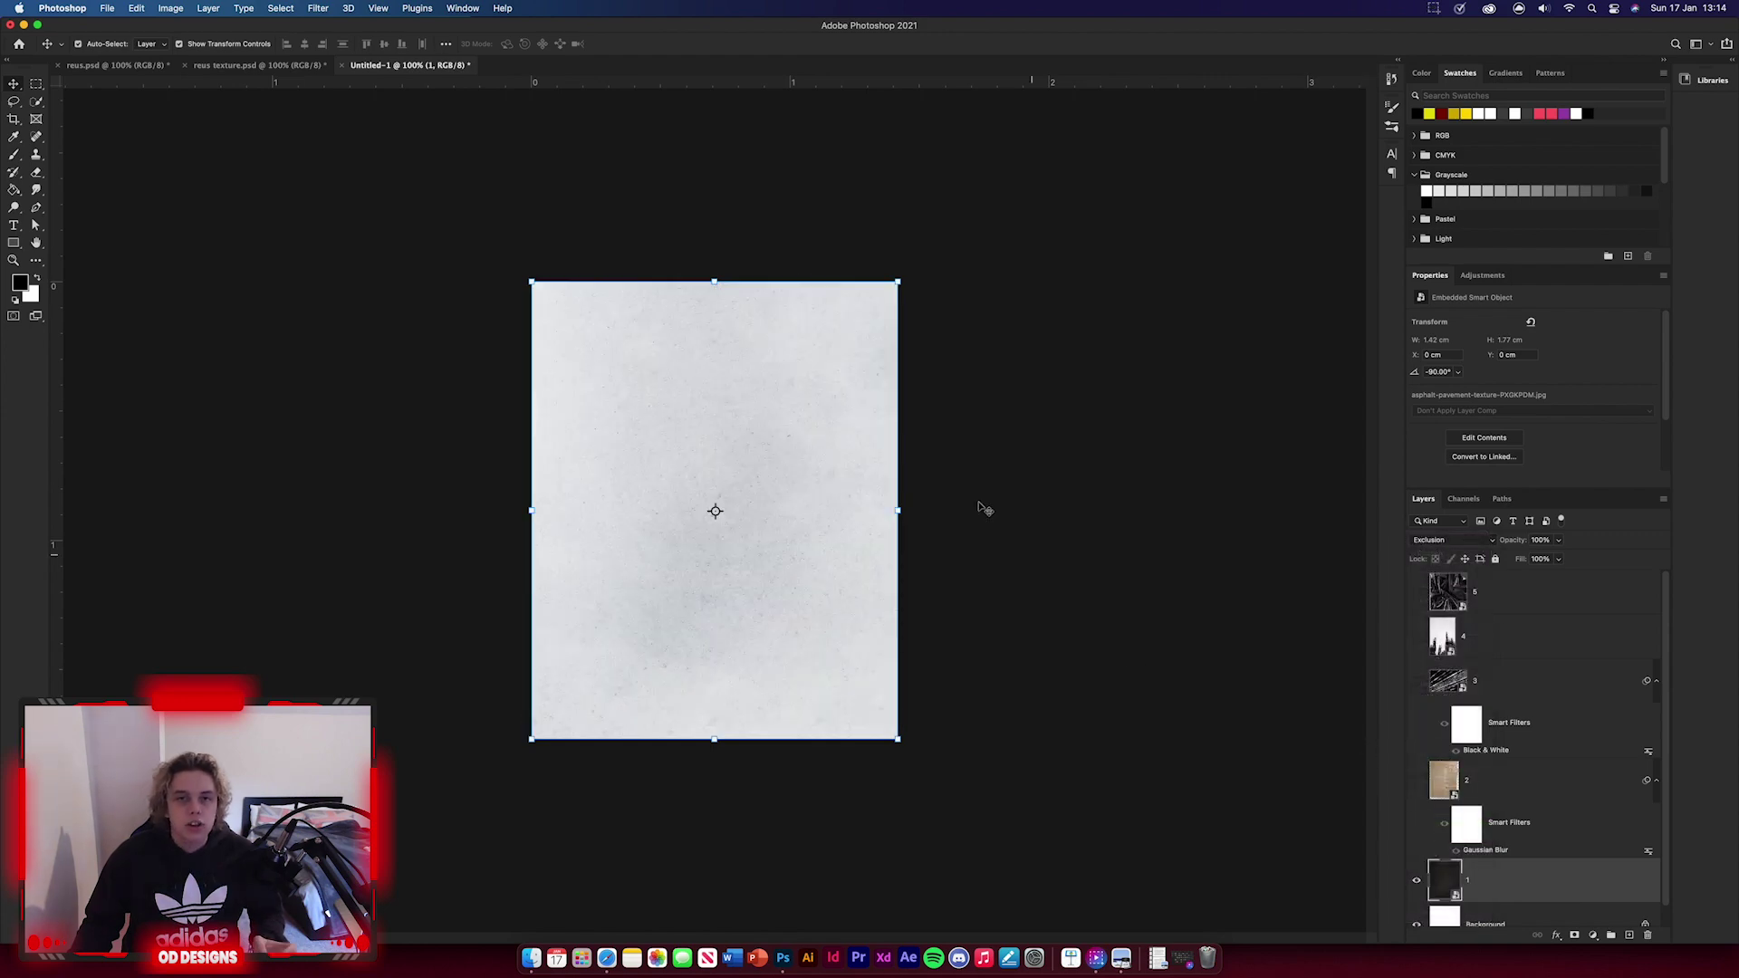
left_click(1048, 562)
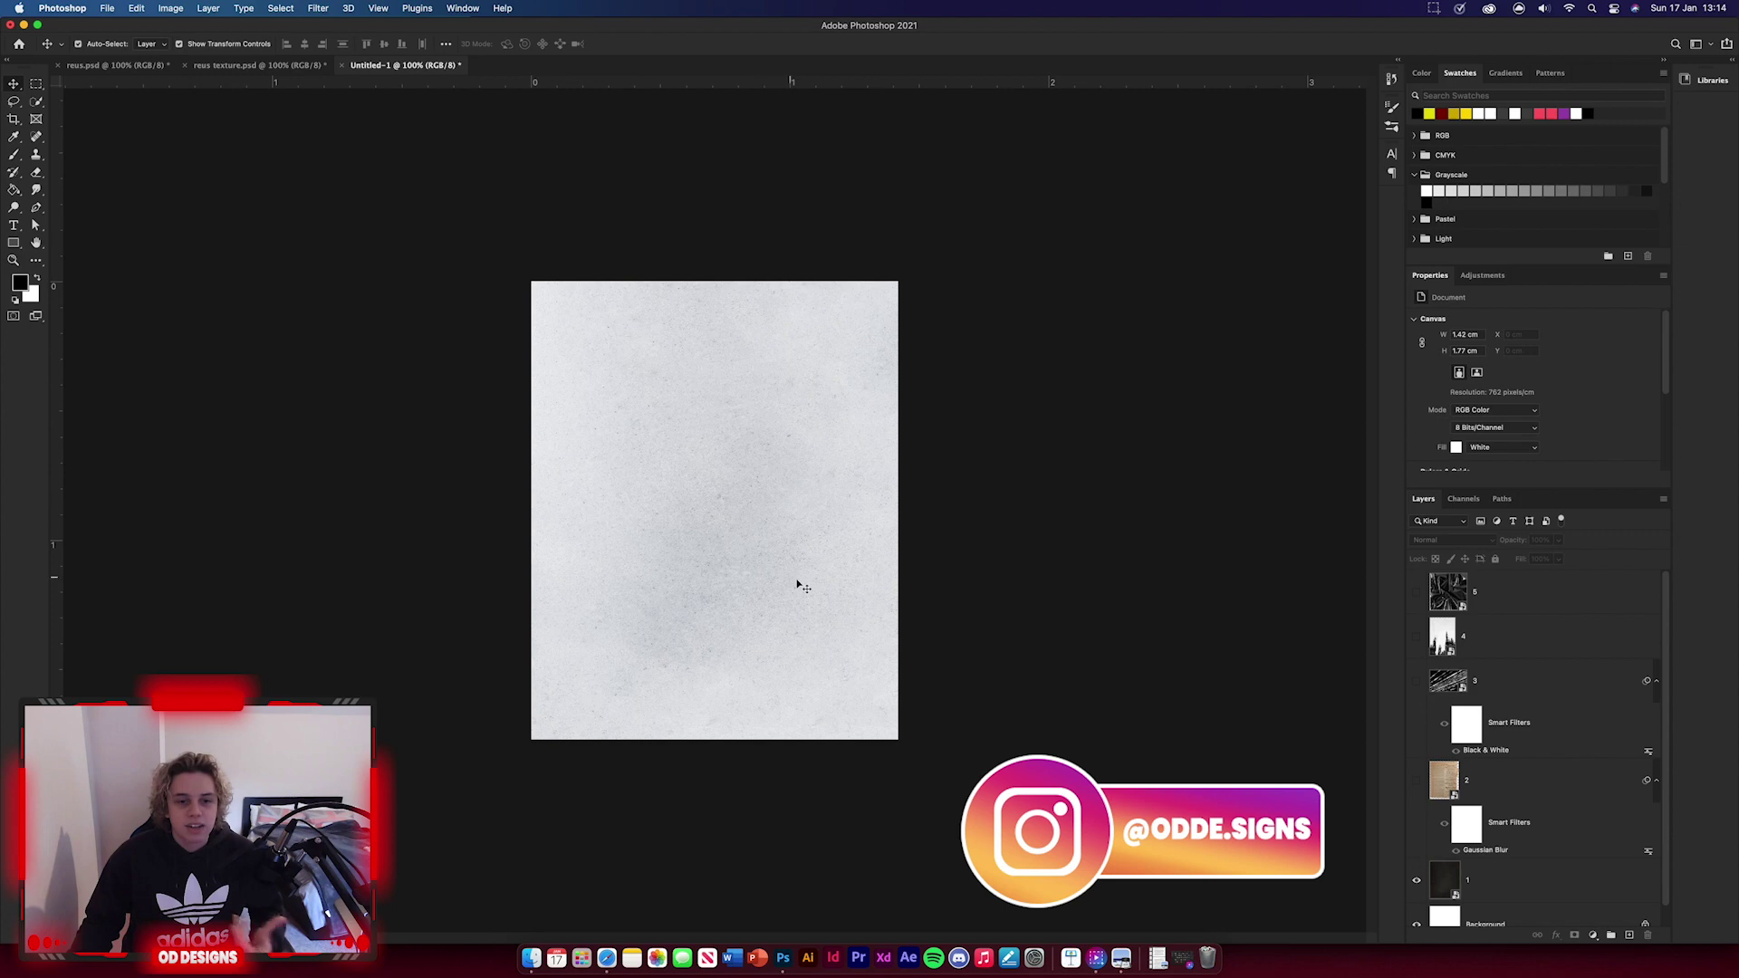
- Show the newspaper texture 2 and position it to cover the whole canvas
left_click(1416, 781)
left_click_drag(812, 510, 766, 556)
left_click_drag(829, 640, 834, 641)
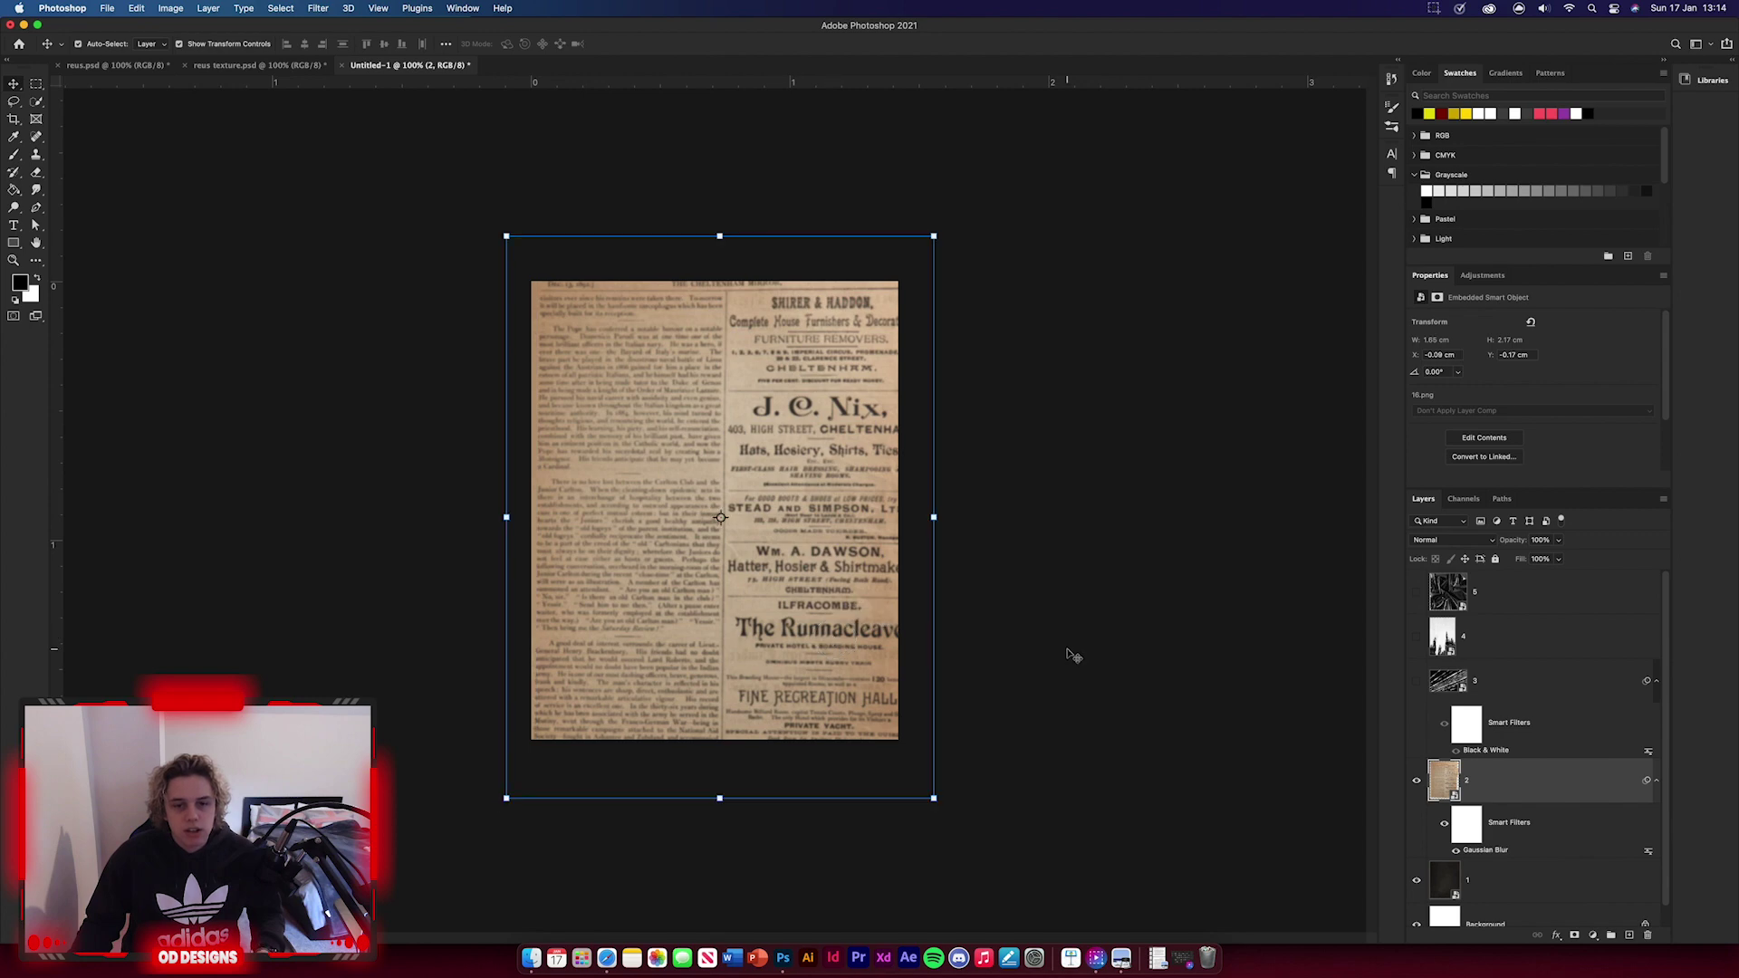
left_click(1068, 652)
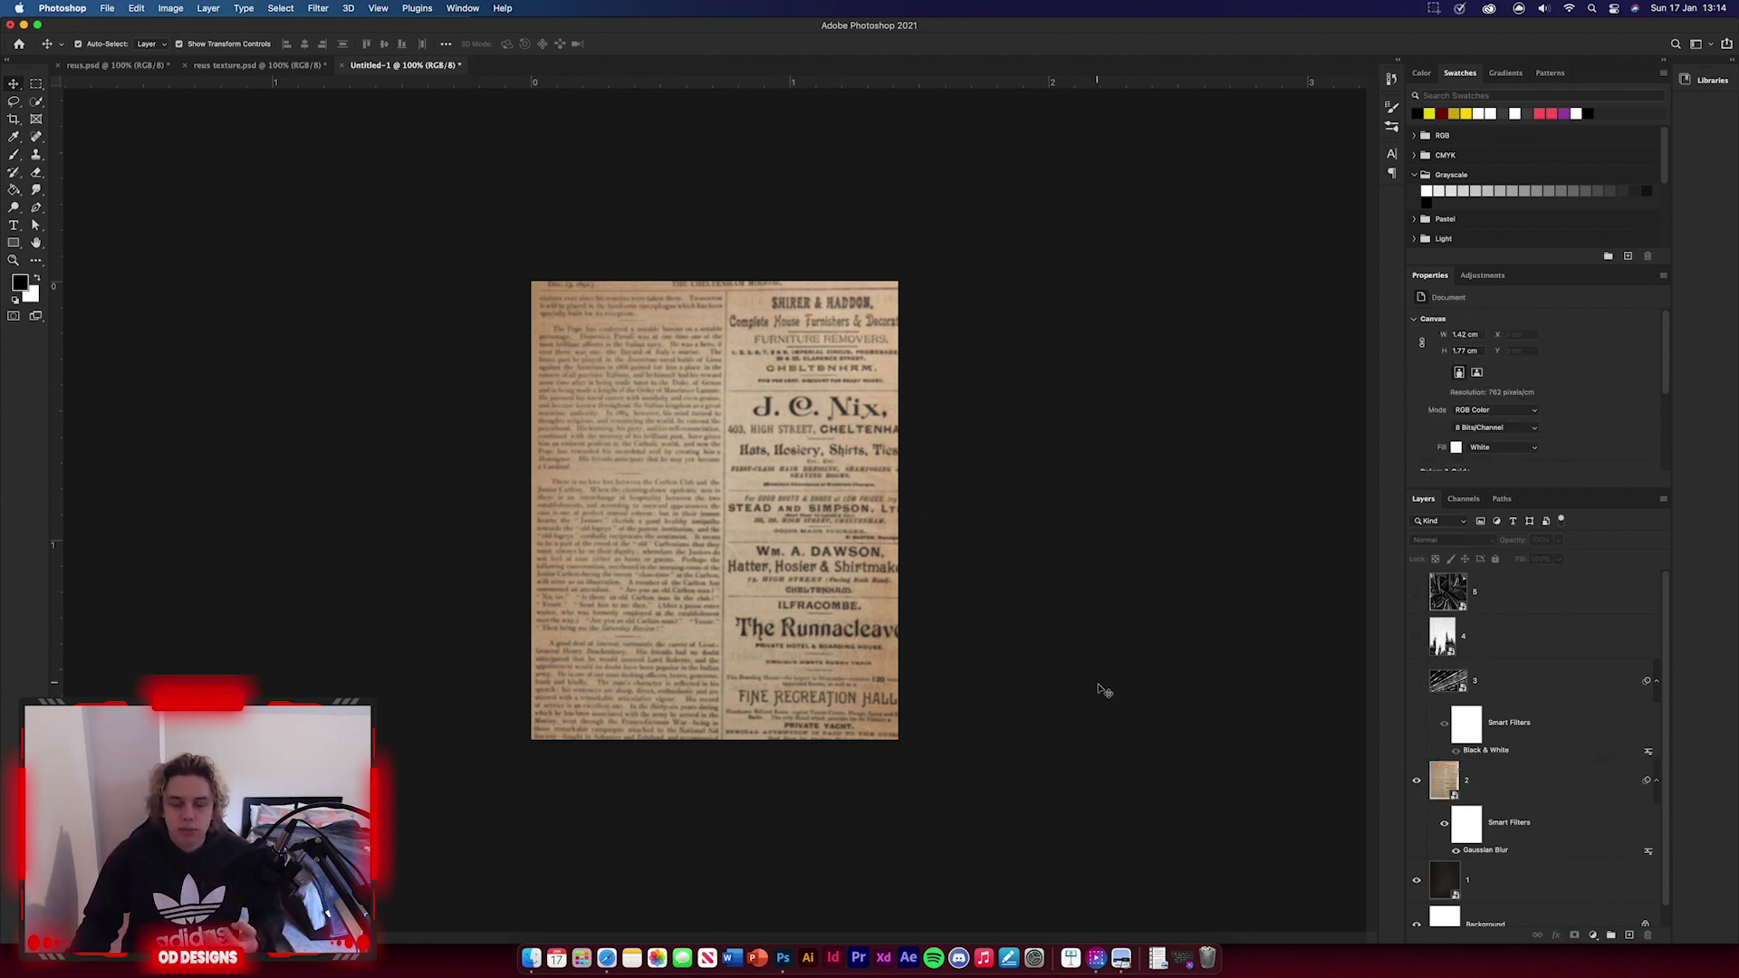
- Set the blend mode of the newspaper texture 2 to Color Burn
left_click(1546, 788)
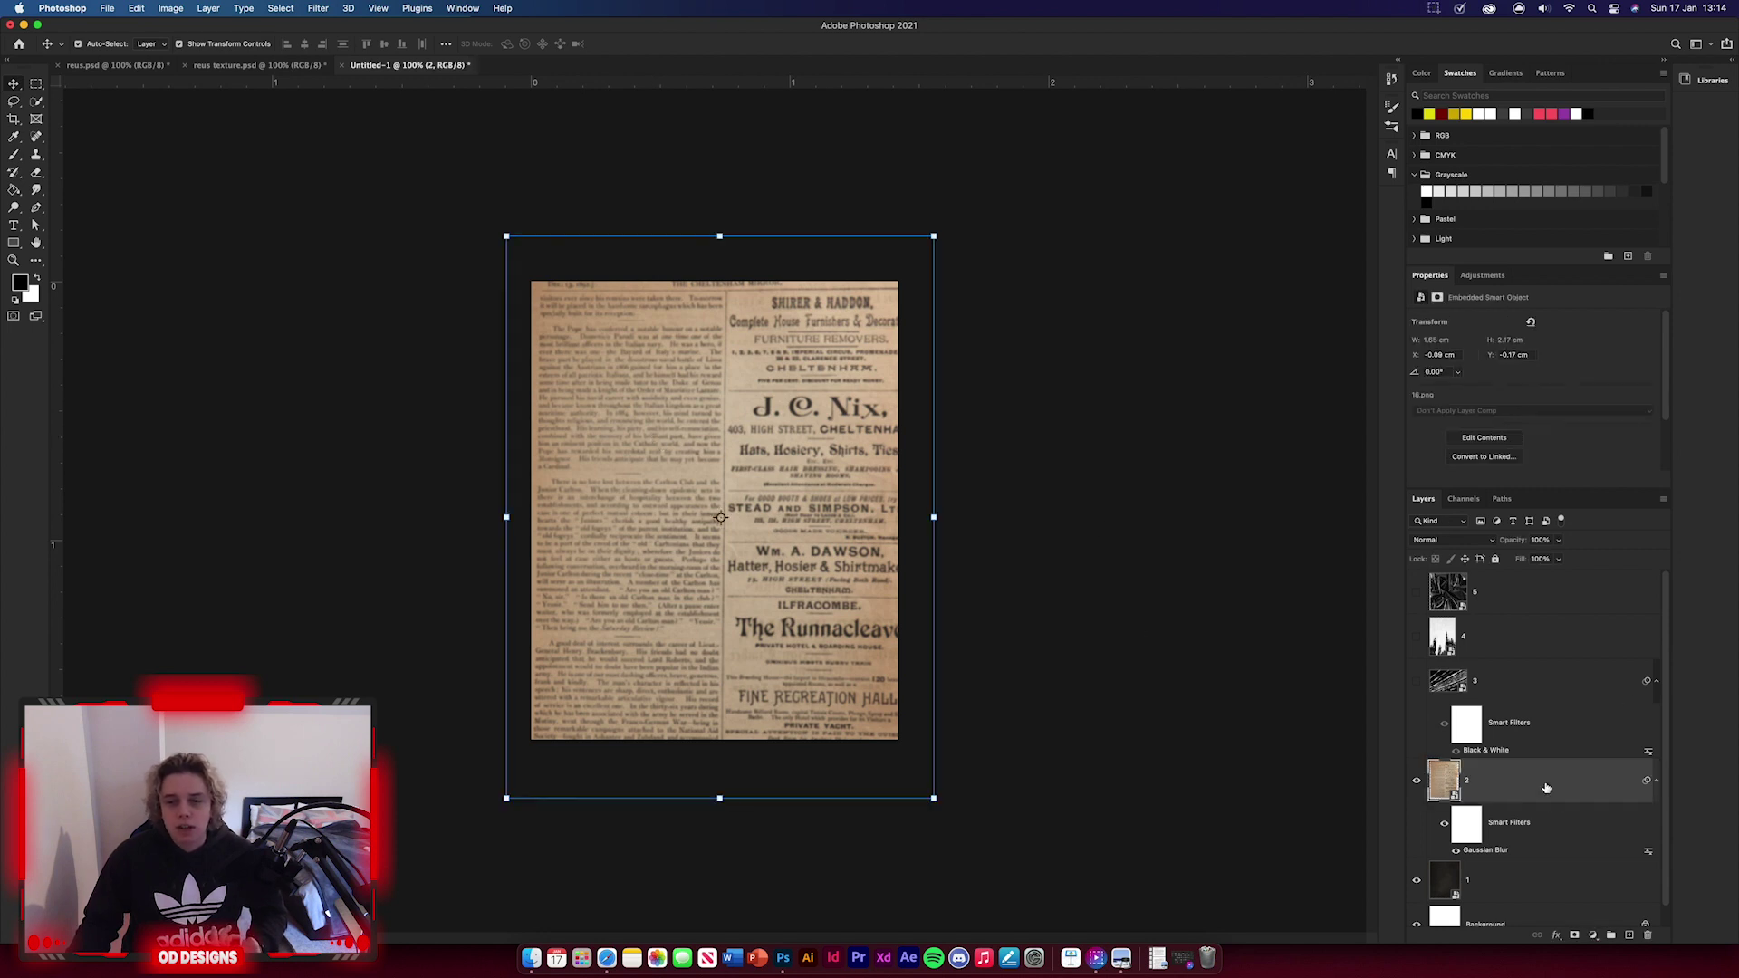
left_click(1479, 542)
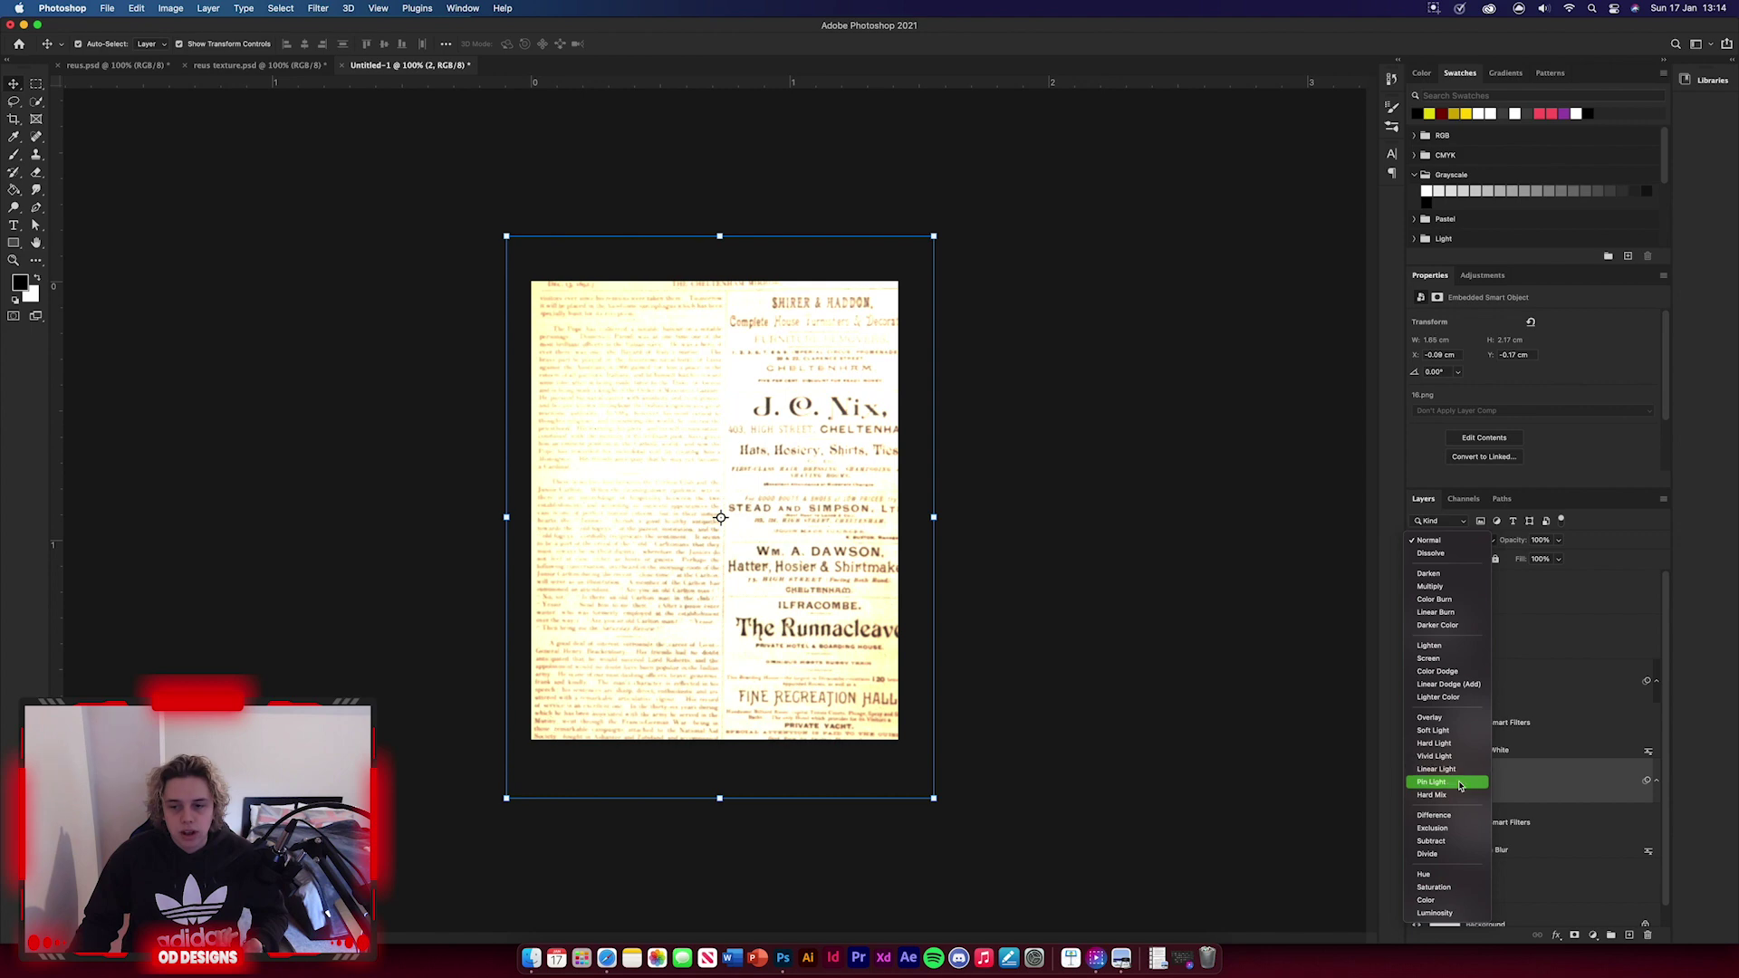
left_click(1453, 601)
left_click(1150, 636)
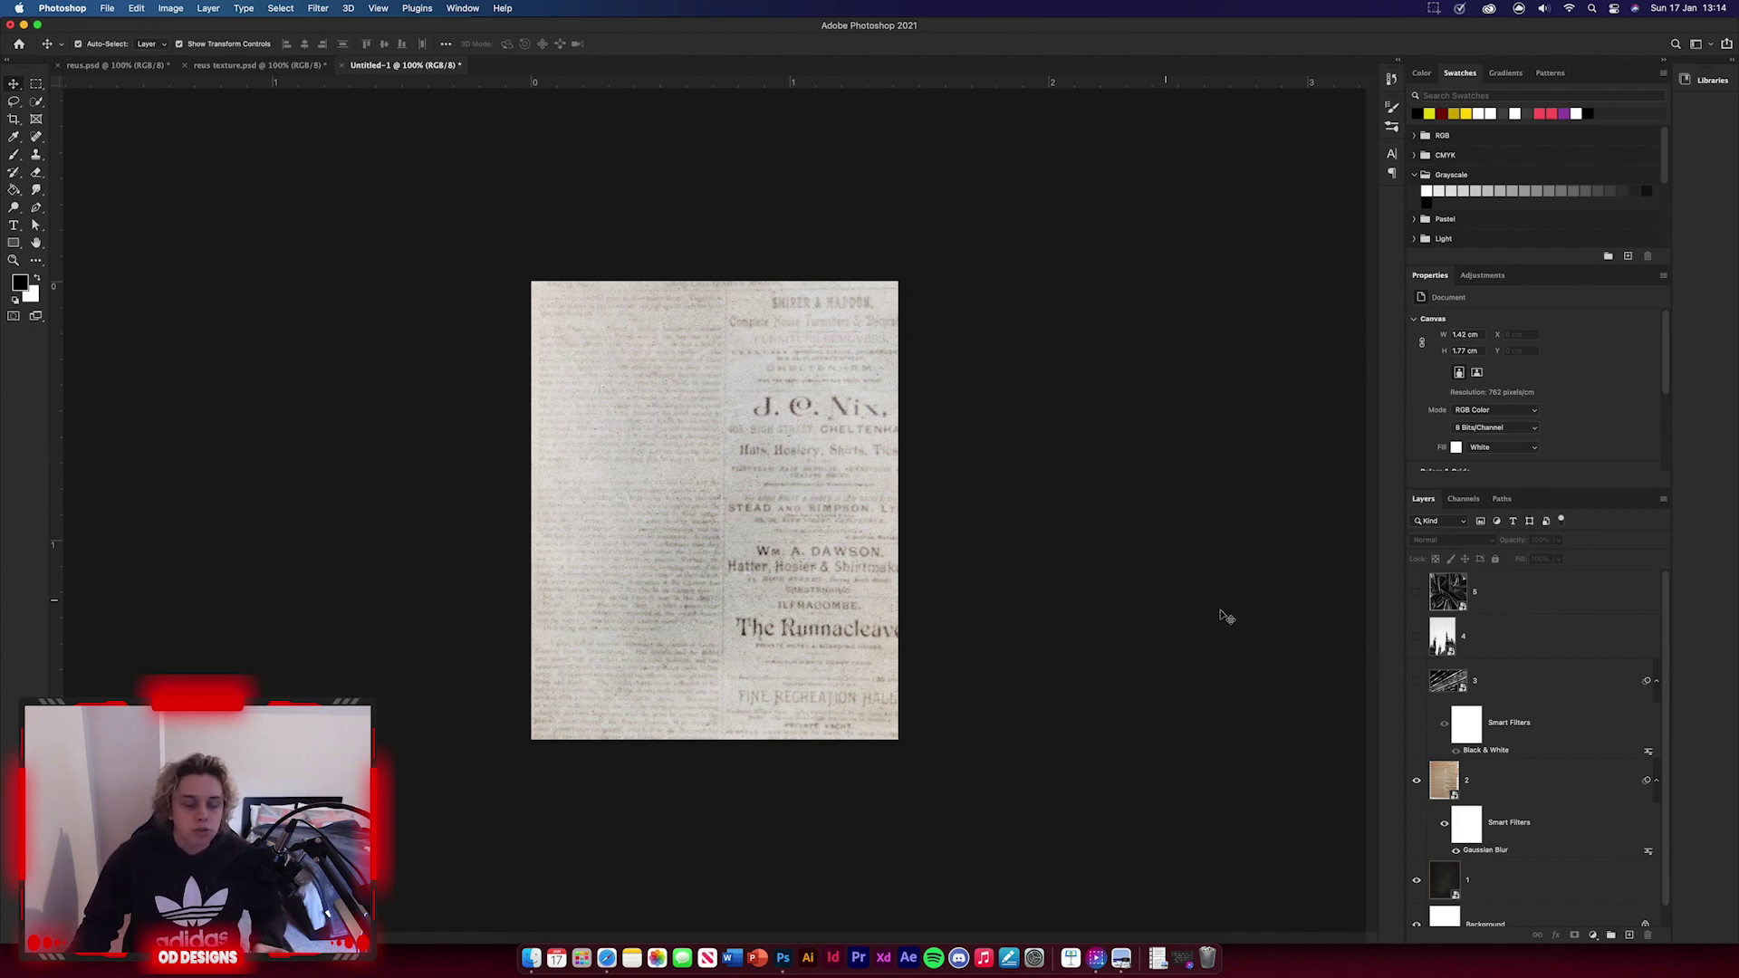
- Show the light-trails texture 3, align it with the canvas's top edge, and set its blend mode to Soft Light
left_click(1417, 680)
mouse_move(748, 589)
left_mouse_down()
mouse_move(770, 536)
mouse_move(777, 567)
mouse_move(752, 576)
left_mouse_up()
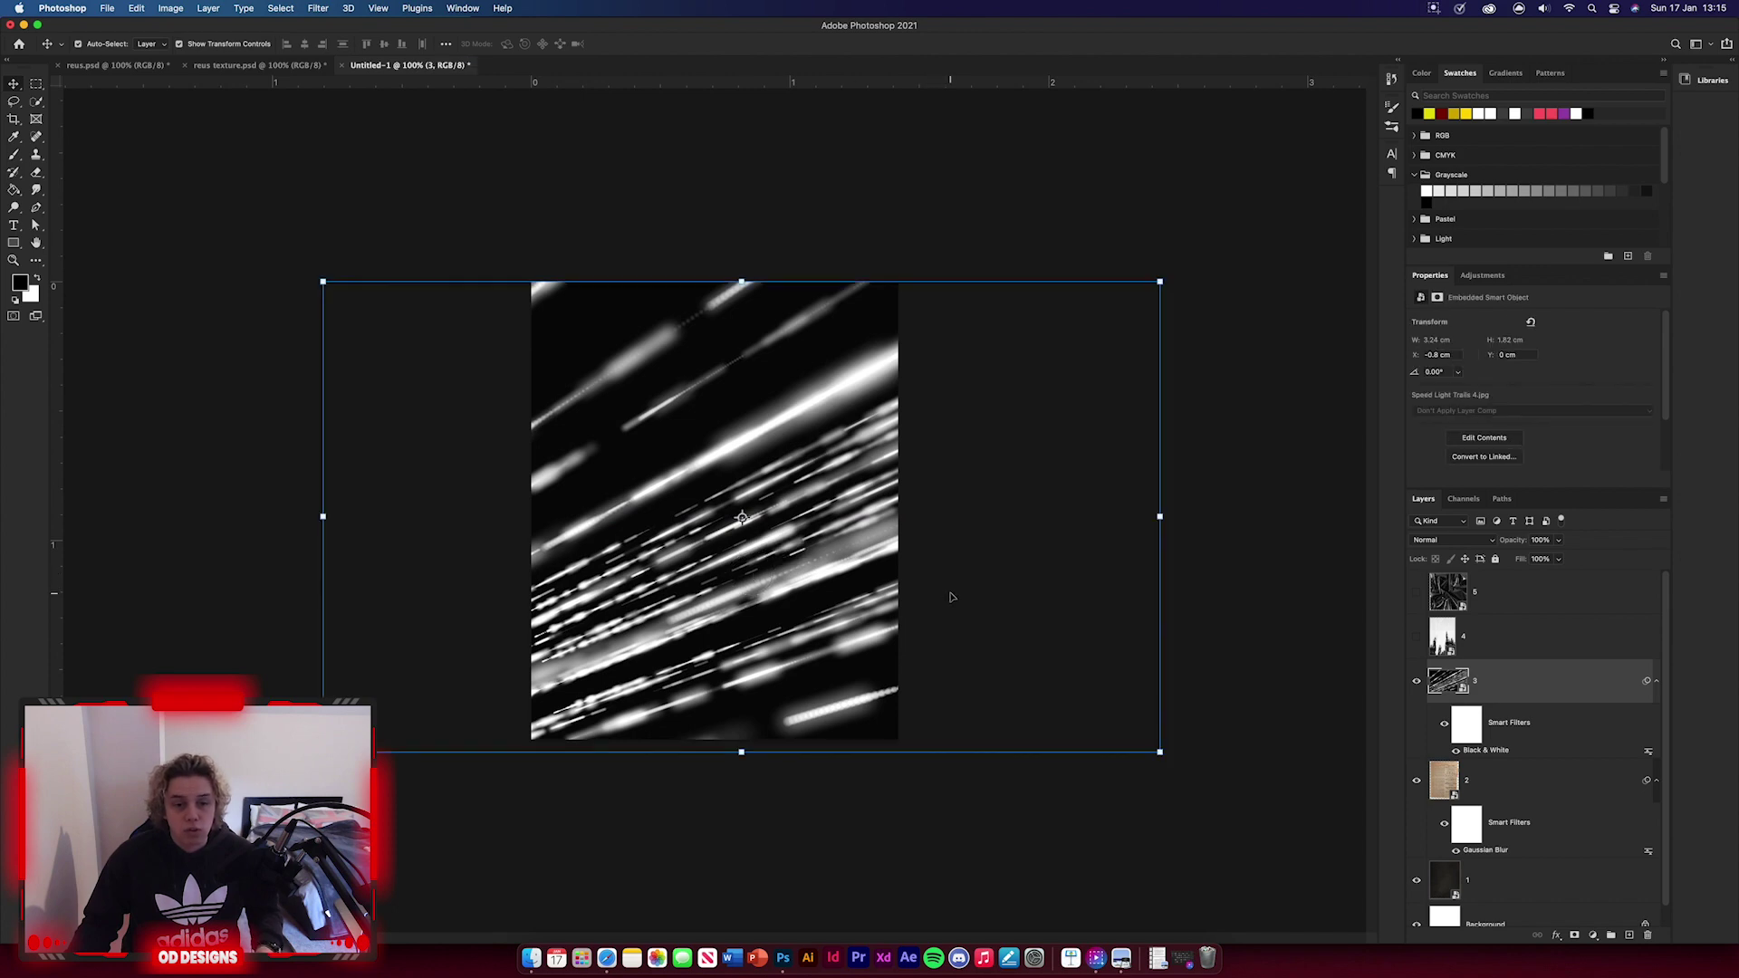
left_click(1436, 543)
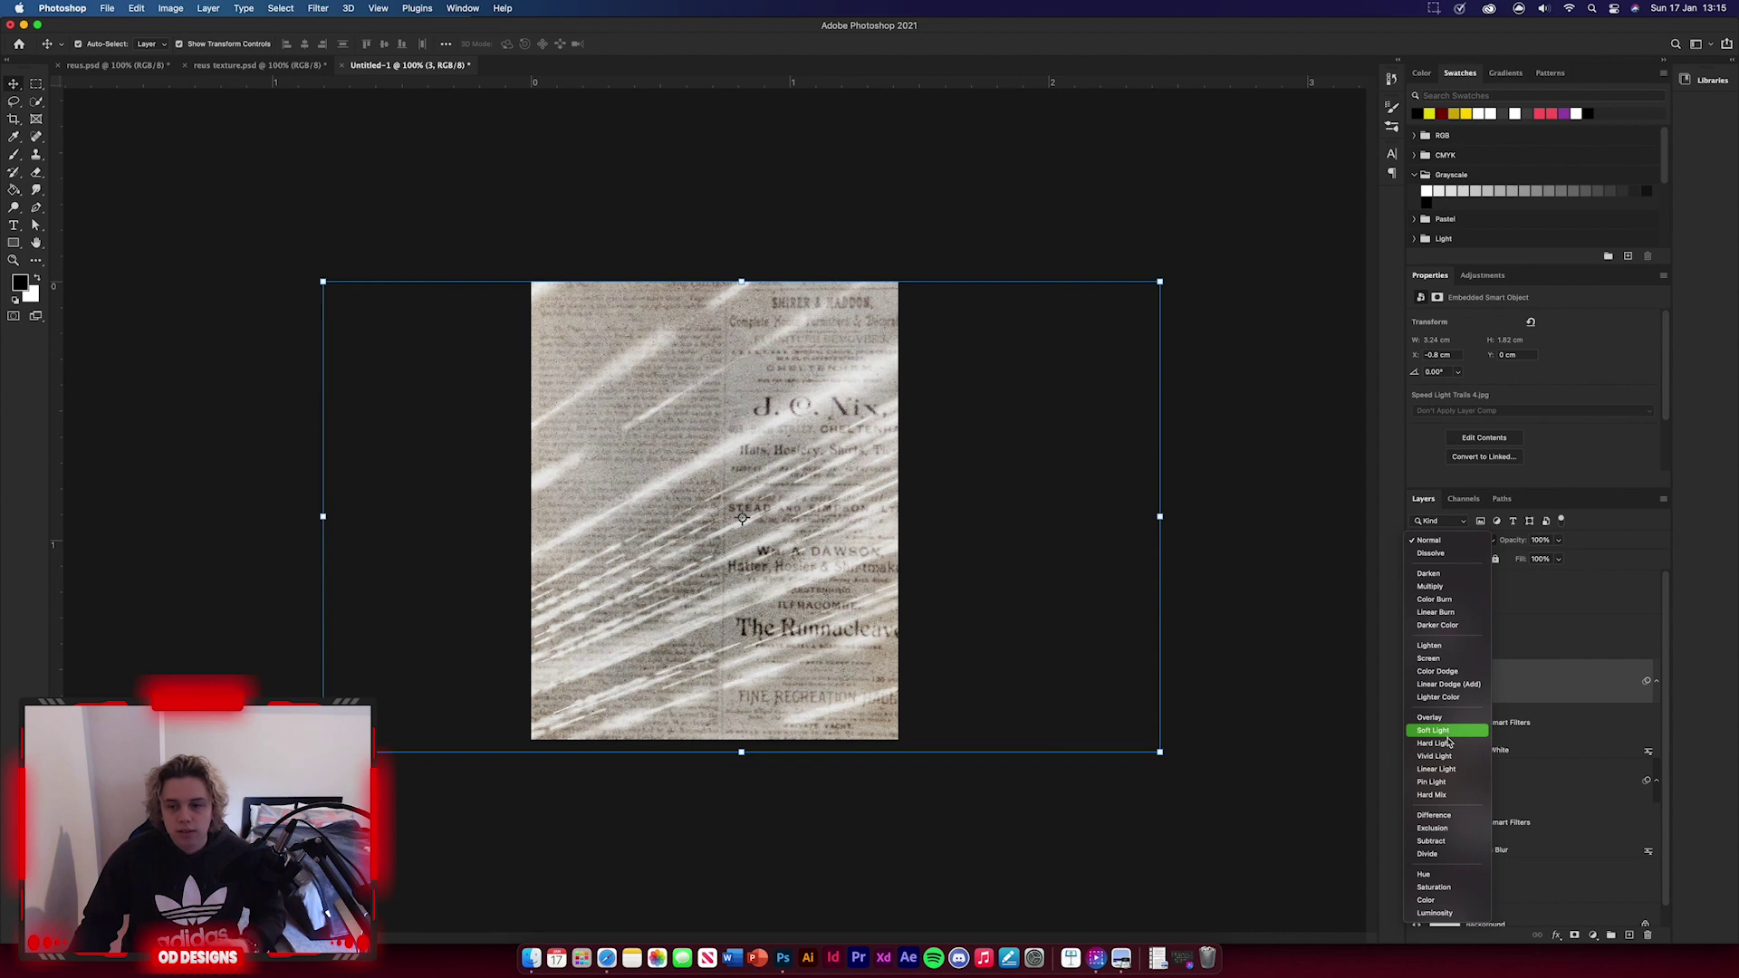
left_click(1434, 730)
left_click(1206, 709)
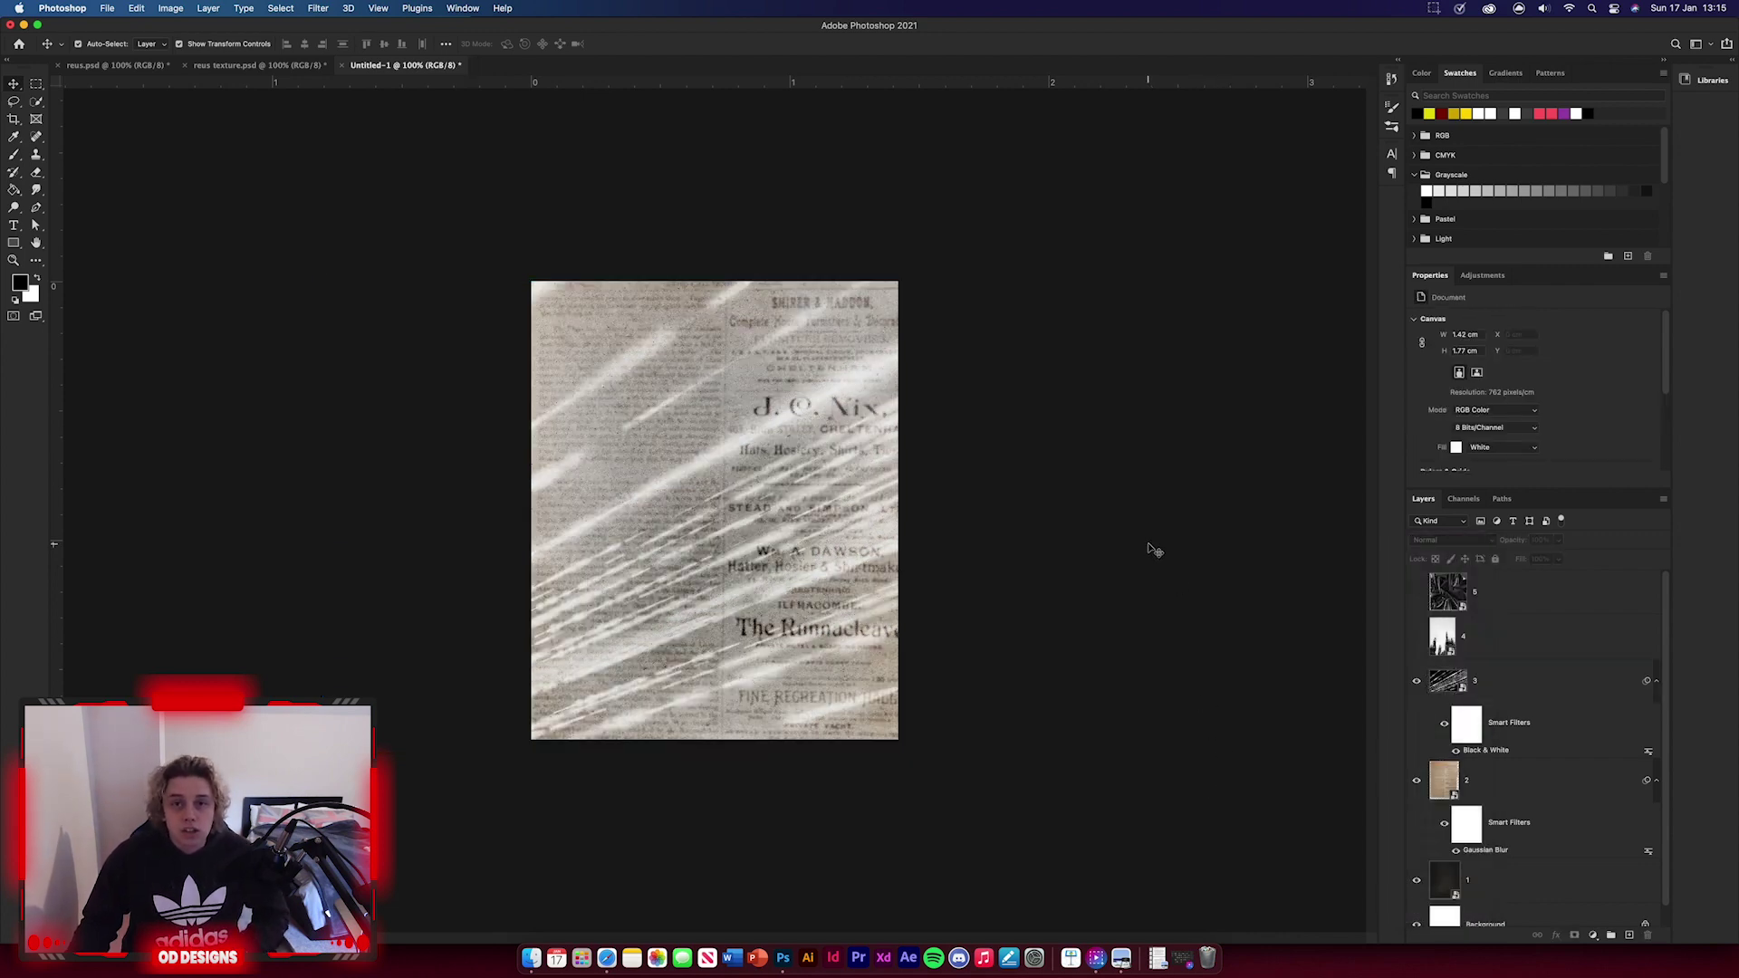
- Show the black-and-white grunge texture 4, position it to cover the canvas, and set its blend mode to Exclusion
left_click(1416, 636)
left_click_drag(656, 536, 692, 574)
left_click(1422, 541)
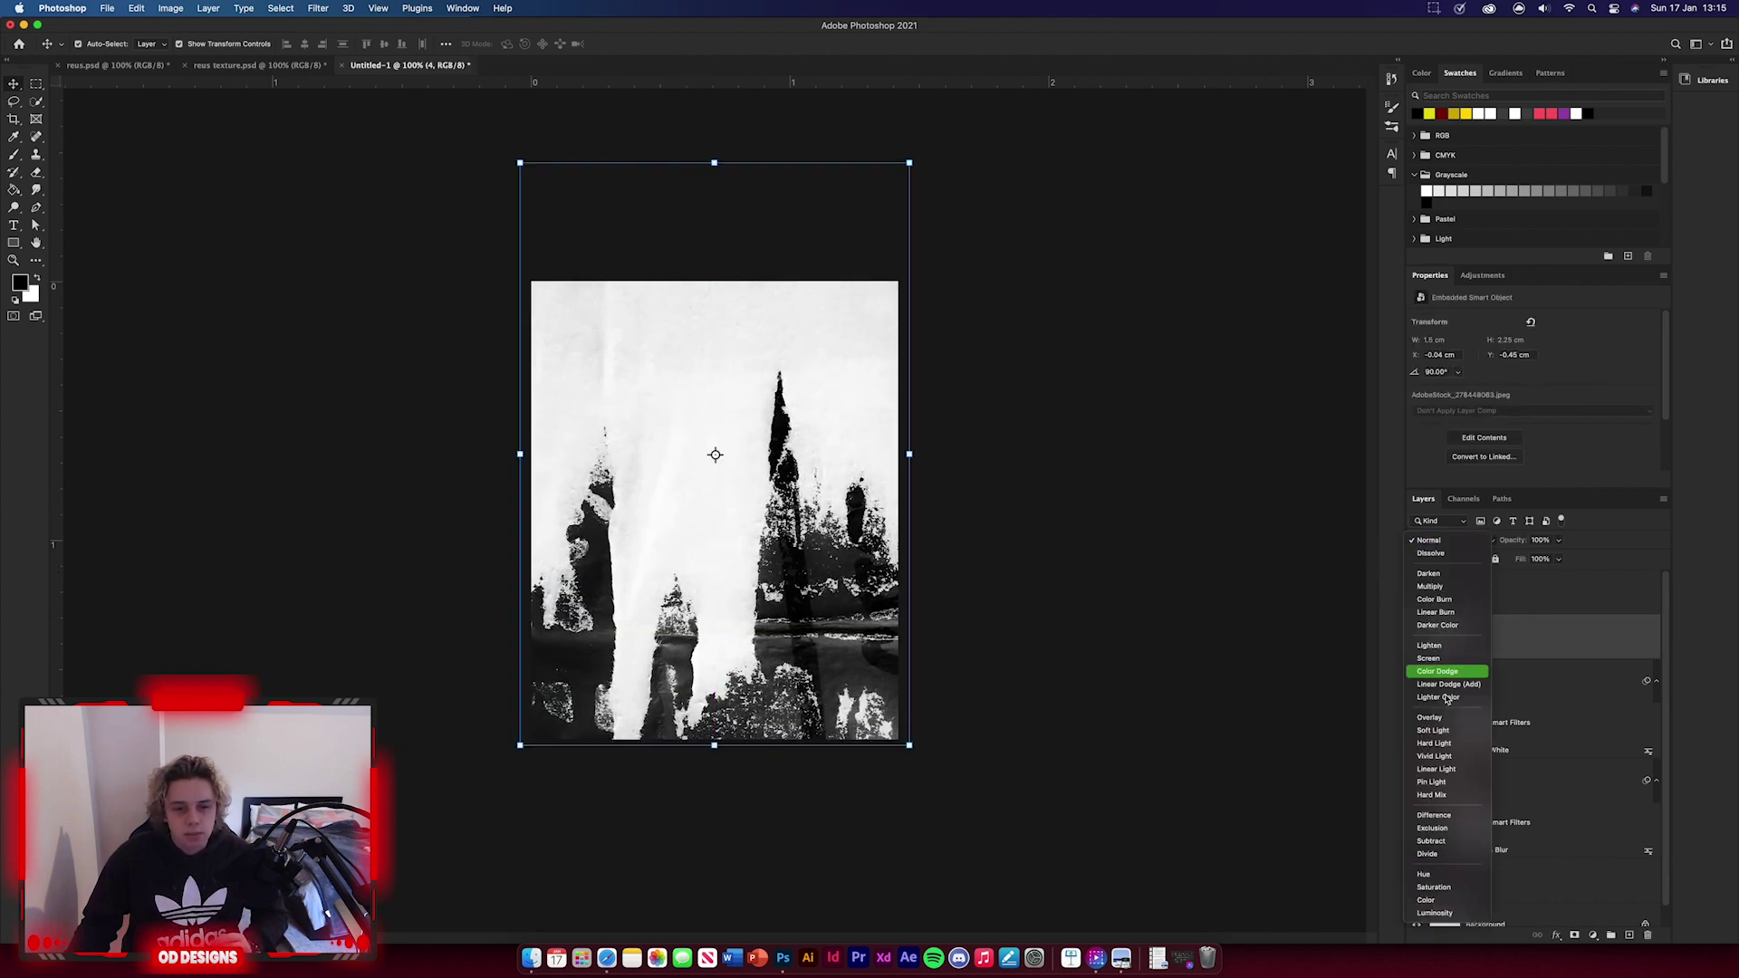
left_click(1441, 829)
left_click(1002, 819)
- Show the shiny plastic texture 5, align it with the canvas's bottom edge and scale it up proportionally to the full canvas height
left_click(1417, 591)
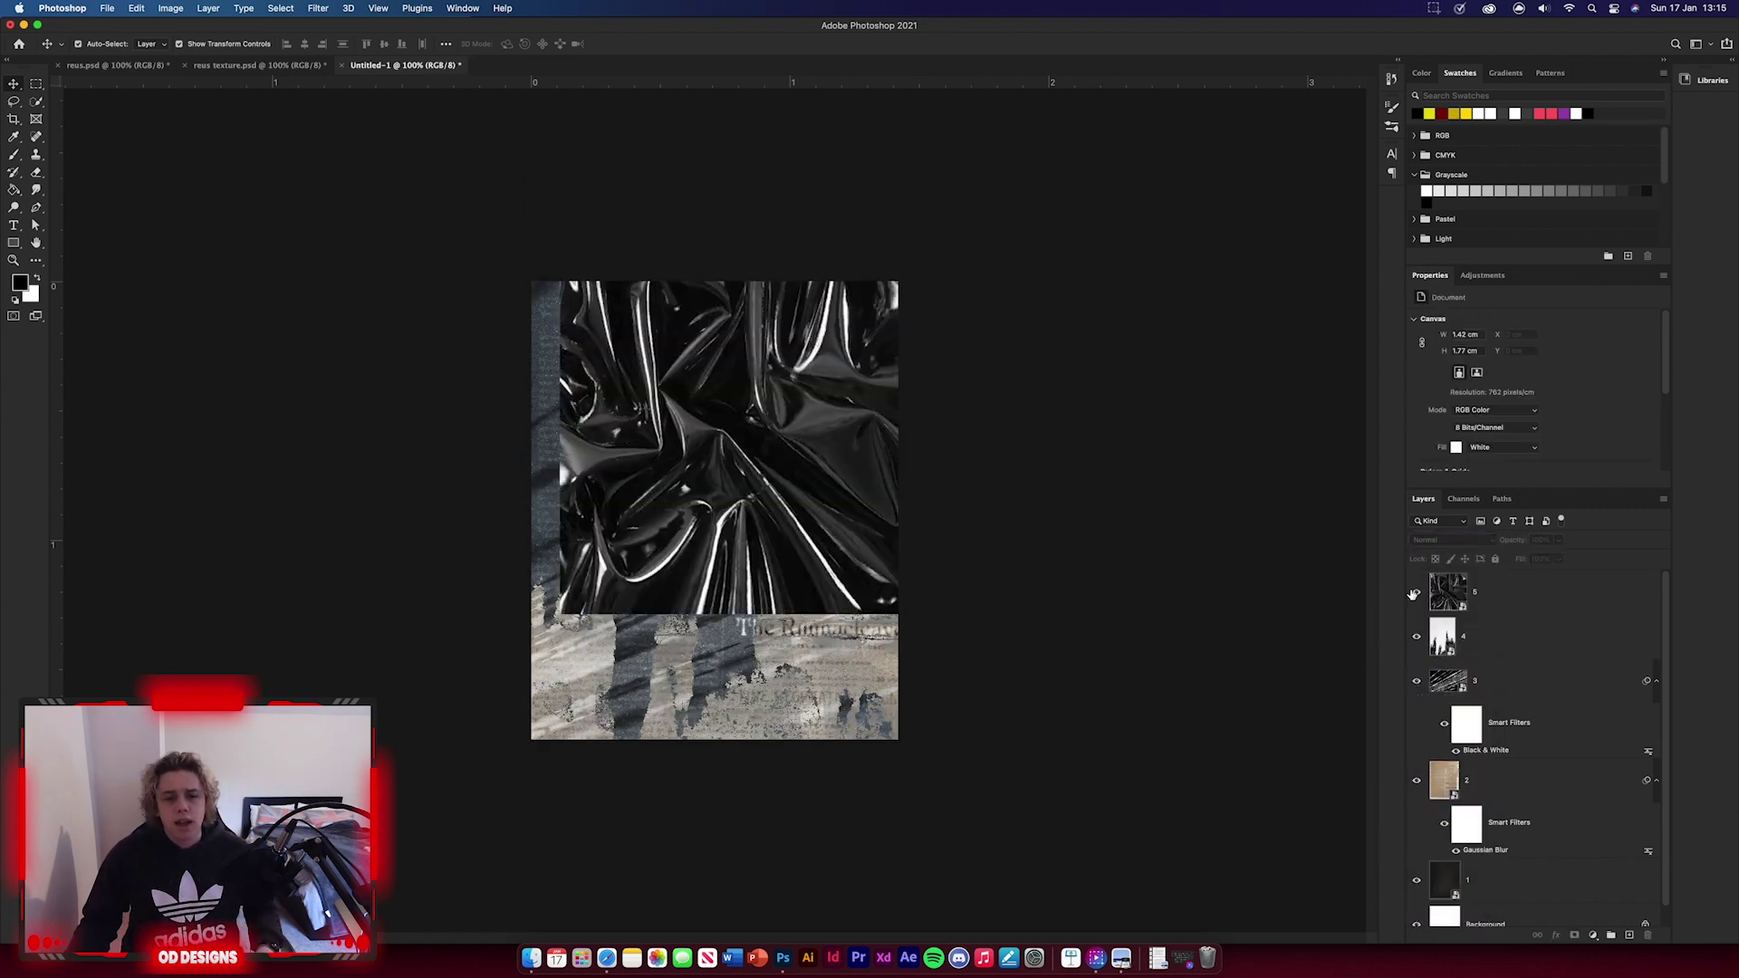
left_click_drag(675, 451, 694, 533)
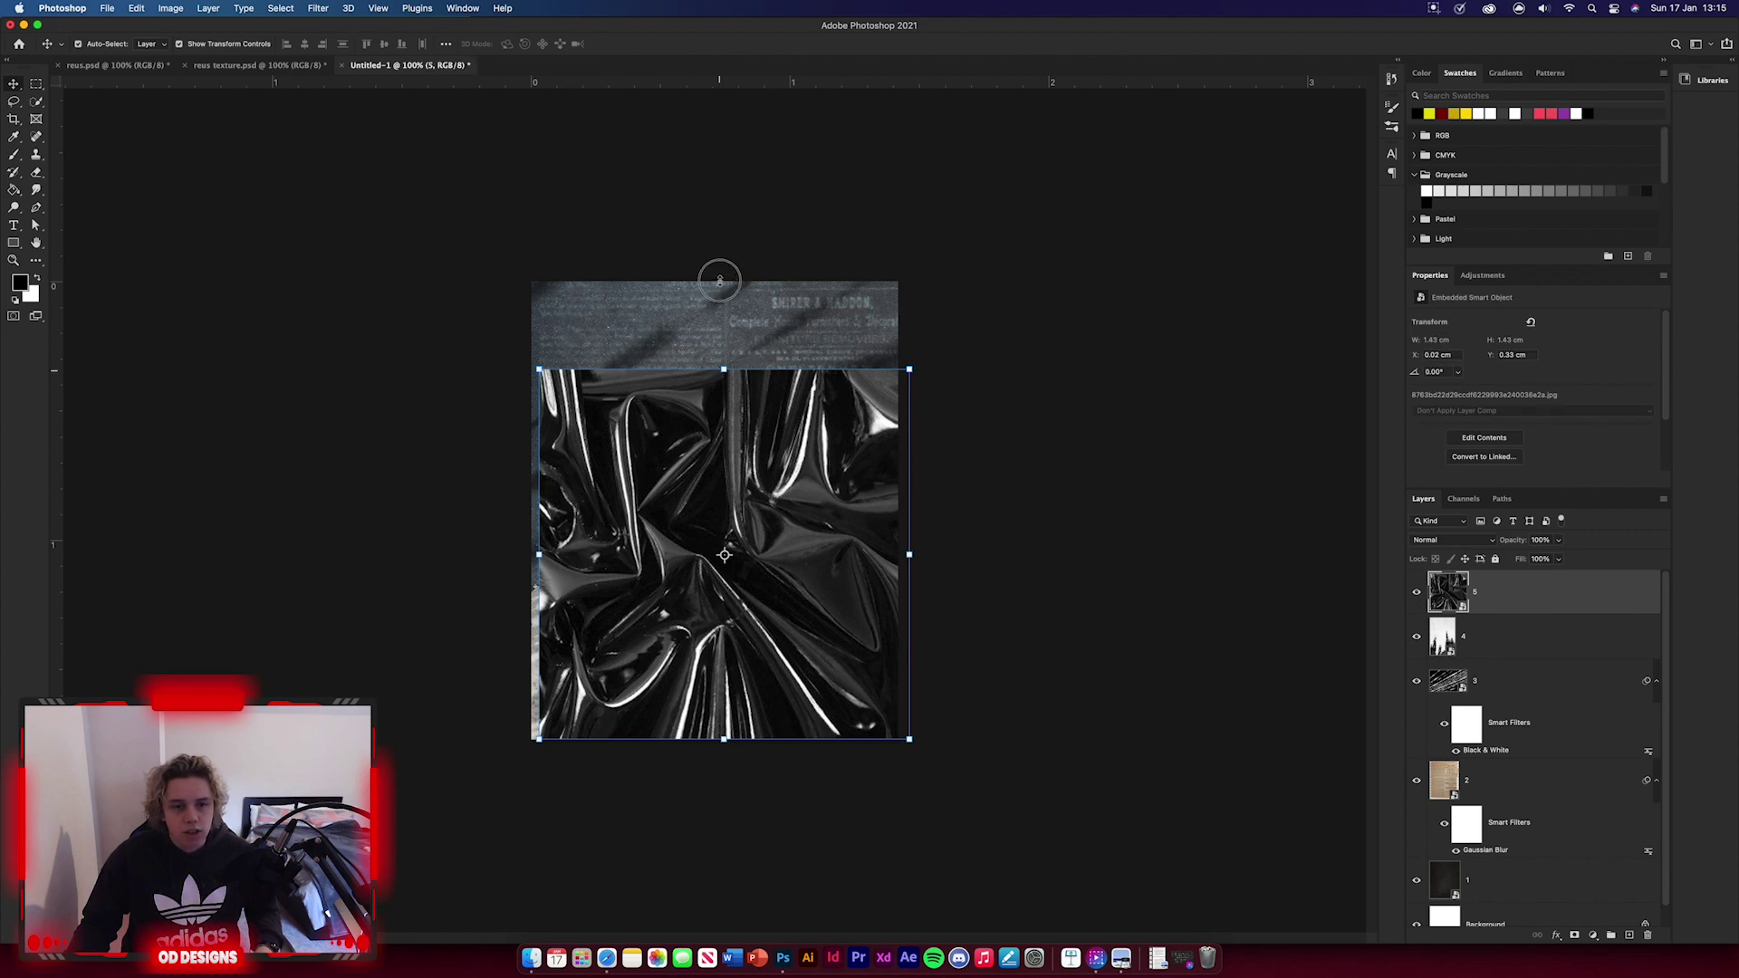
left_click_drag(724, 370, 723, 281)
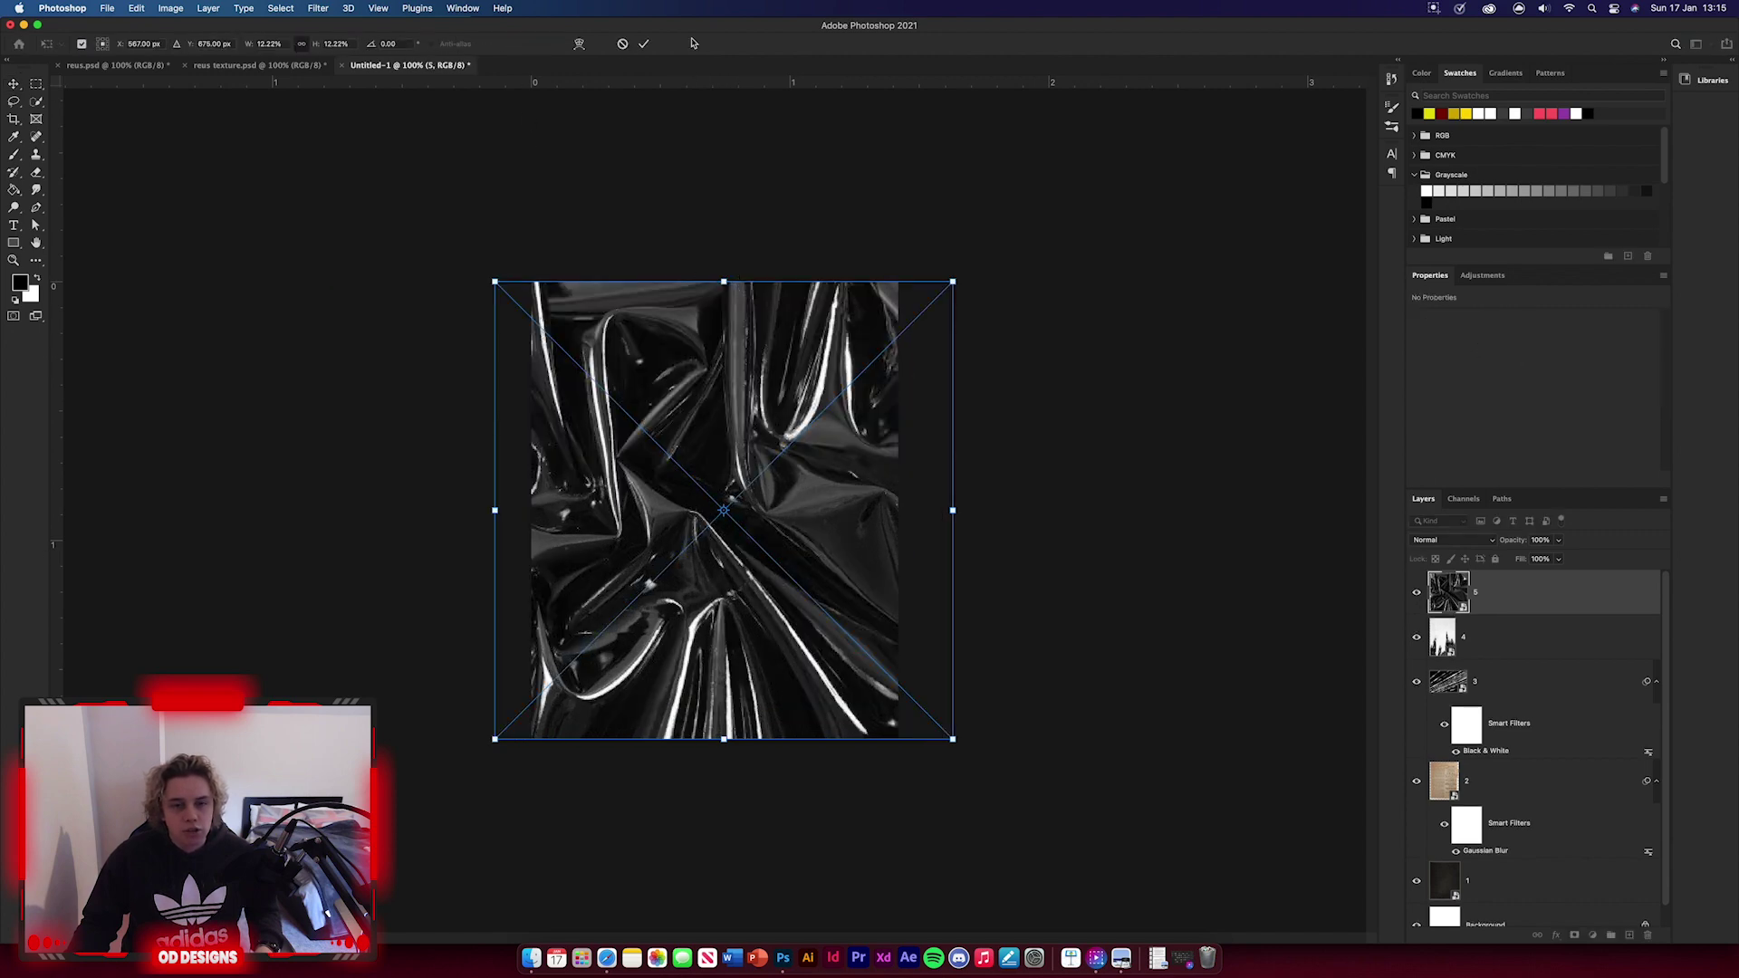
left_click(644, 44)
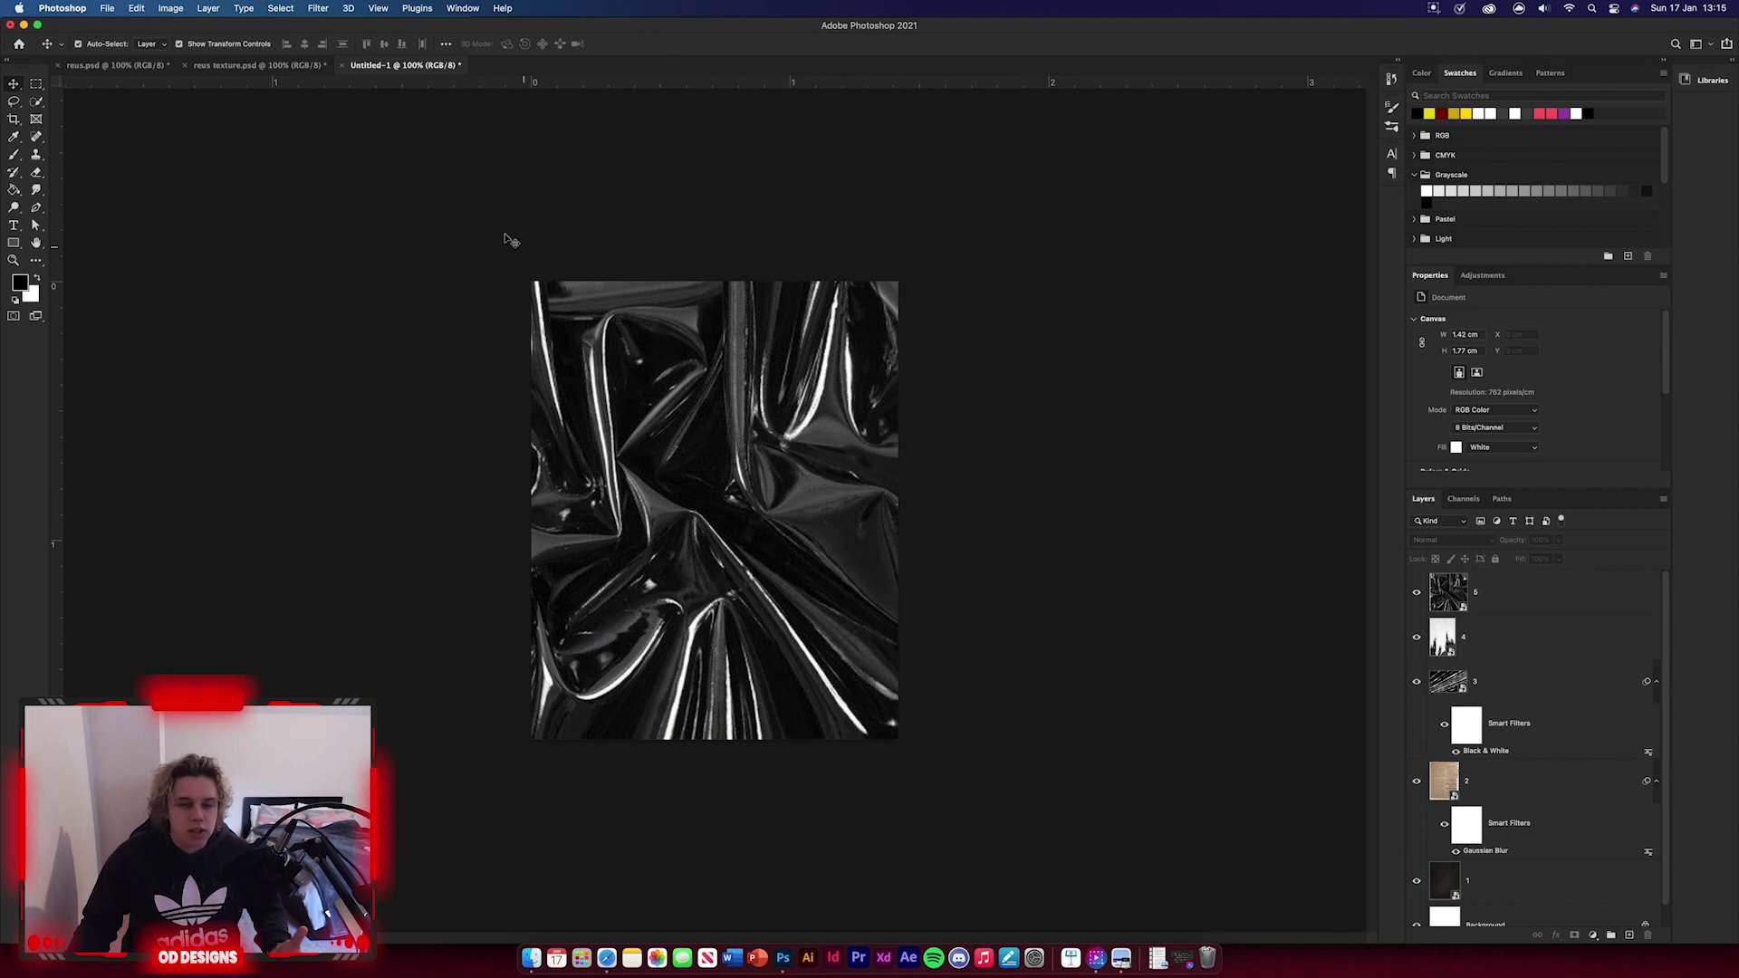
- Set the blend mode of the plastic texture 5 to Subtract
left_click(787, 534)
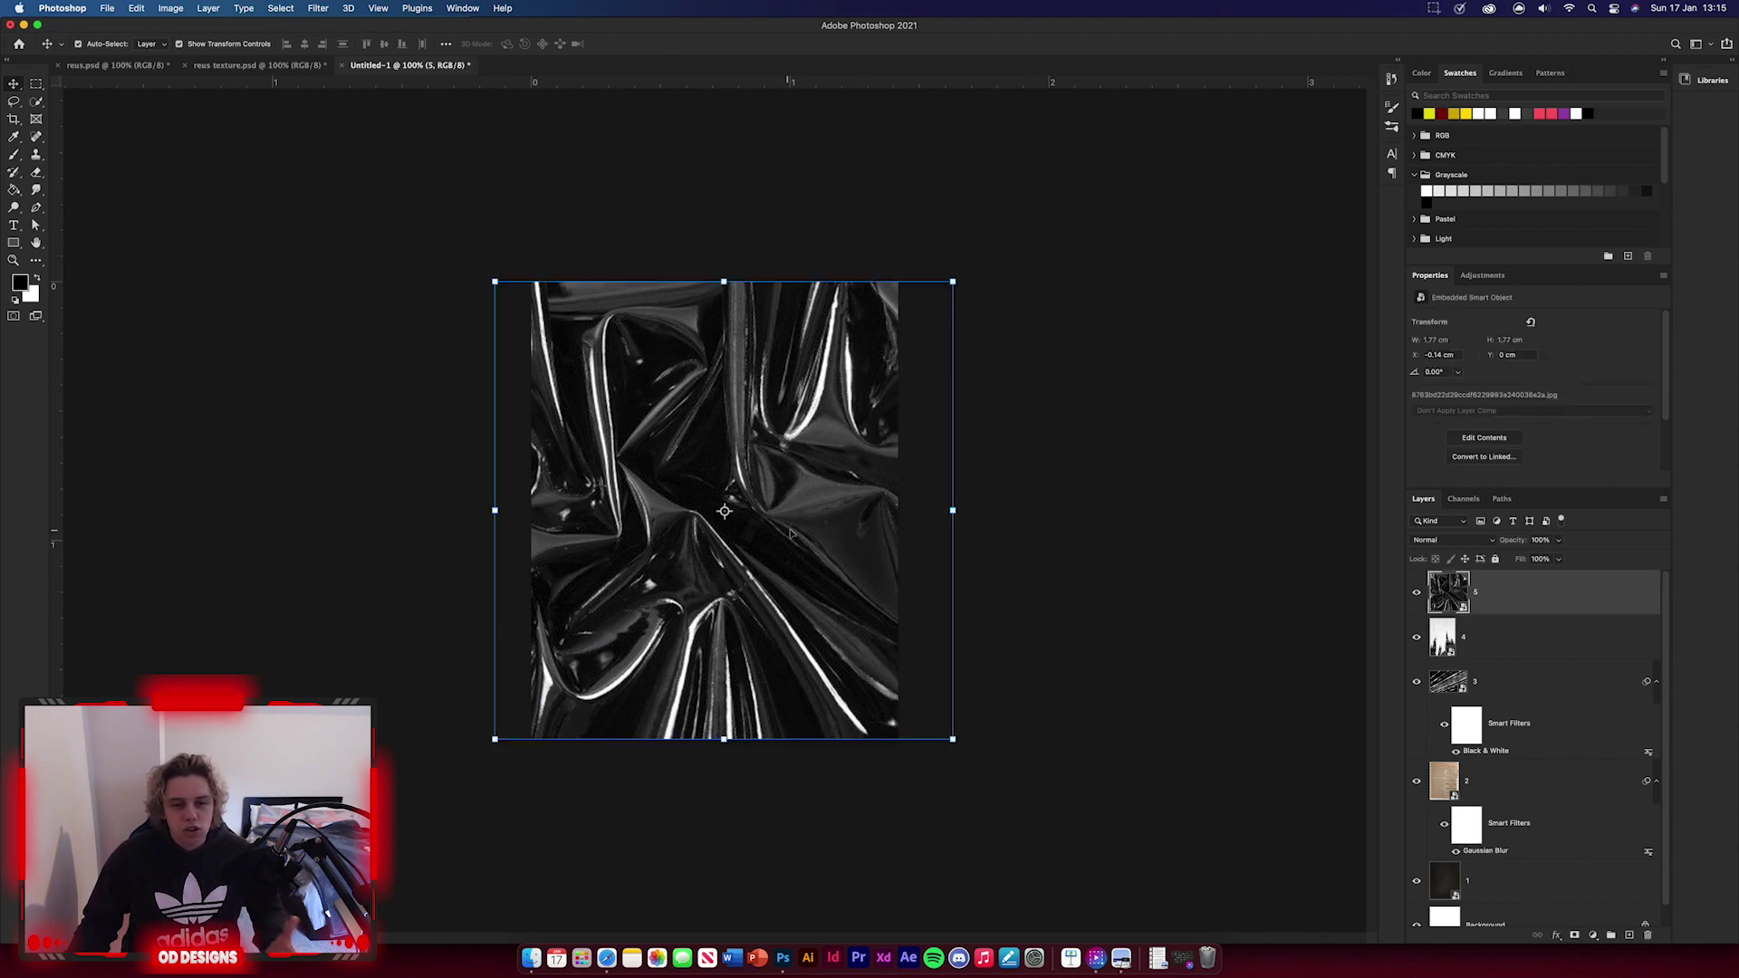
left_click(1453, 540)
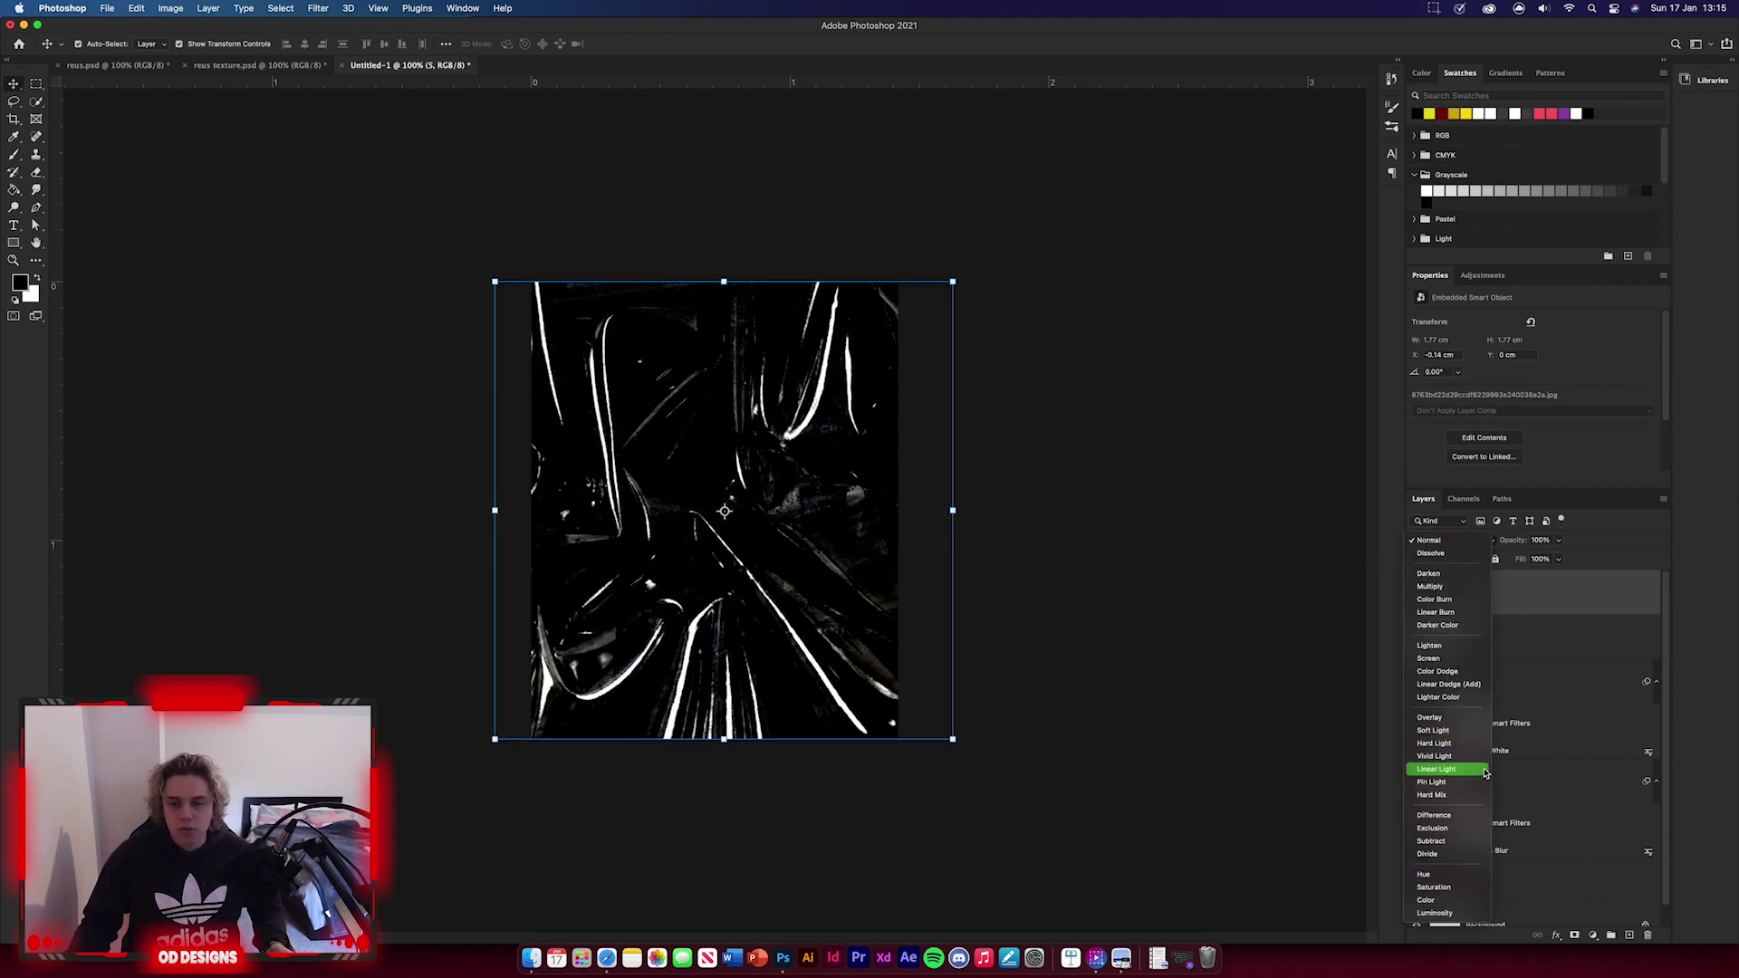
left_click(1450, 840)
left_click(1154, 808)
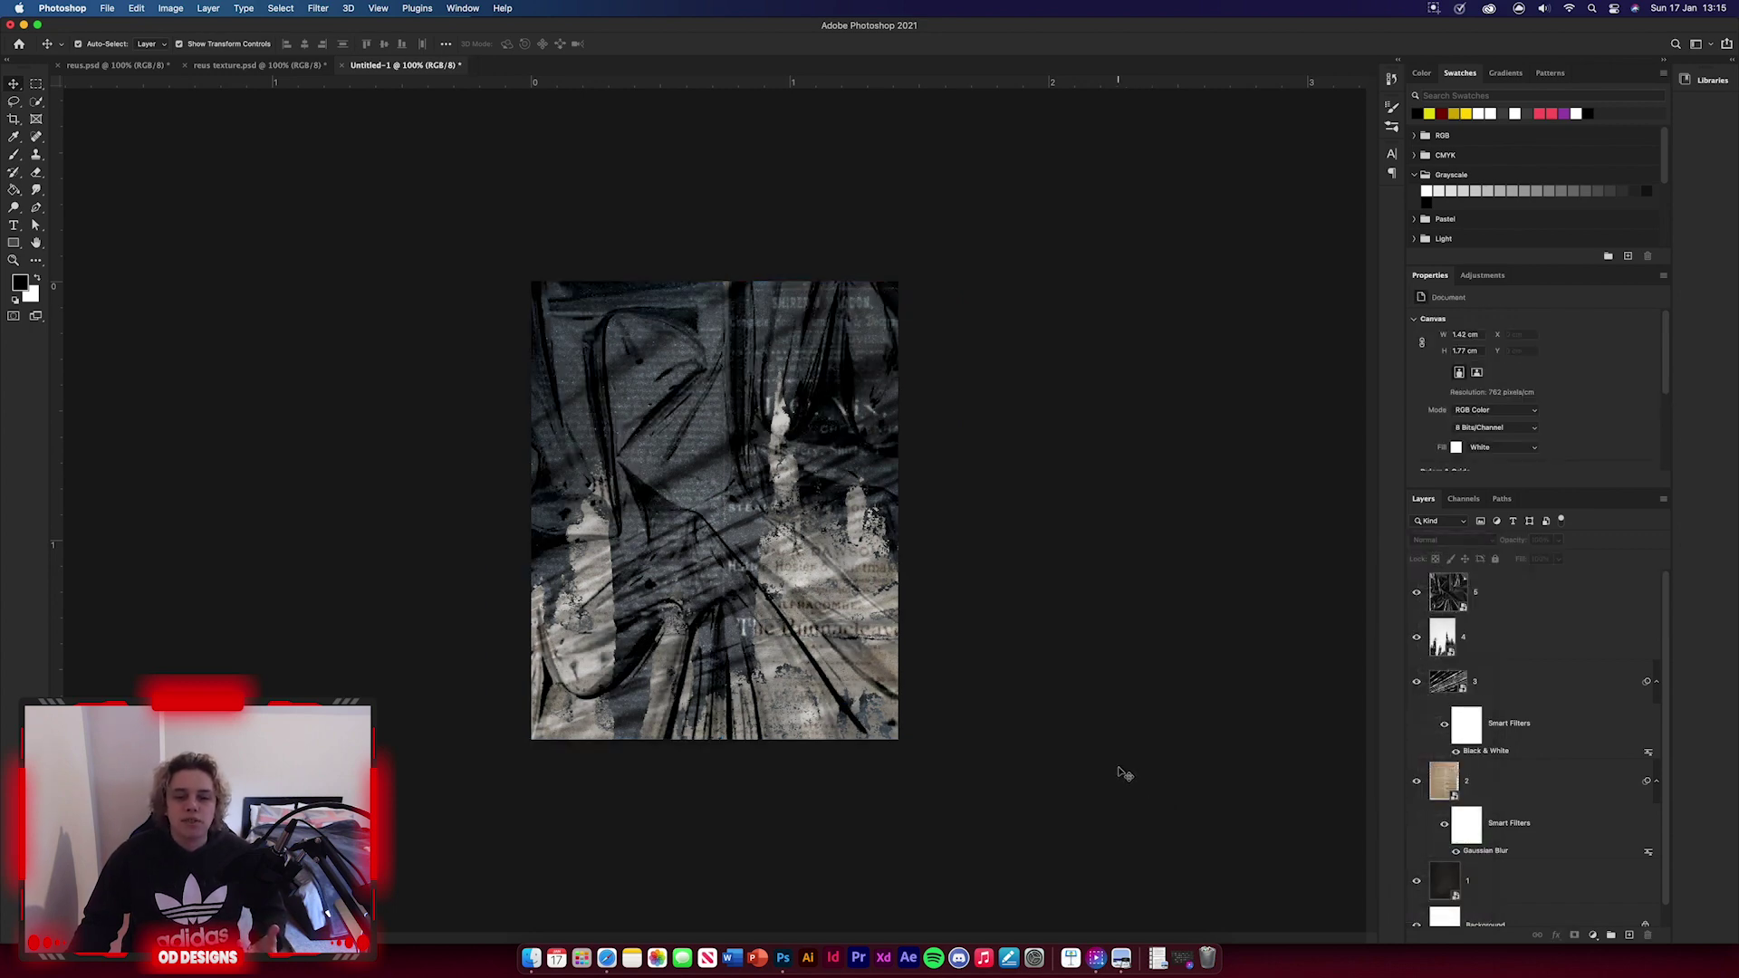
- Group the five texture layers 1 to 5 and name the group BACKGROUND TEXTURE
left_click(1495, 593)
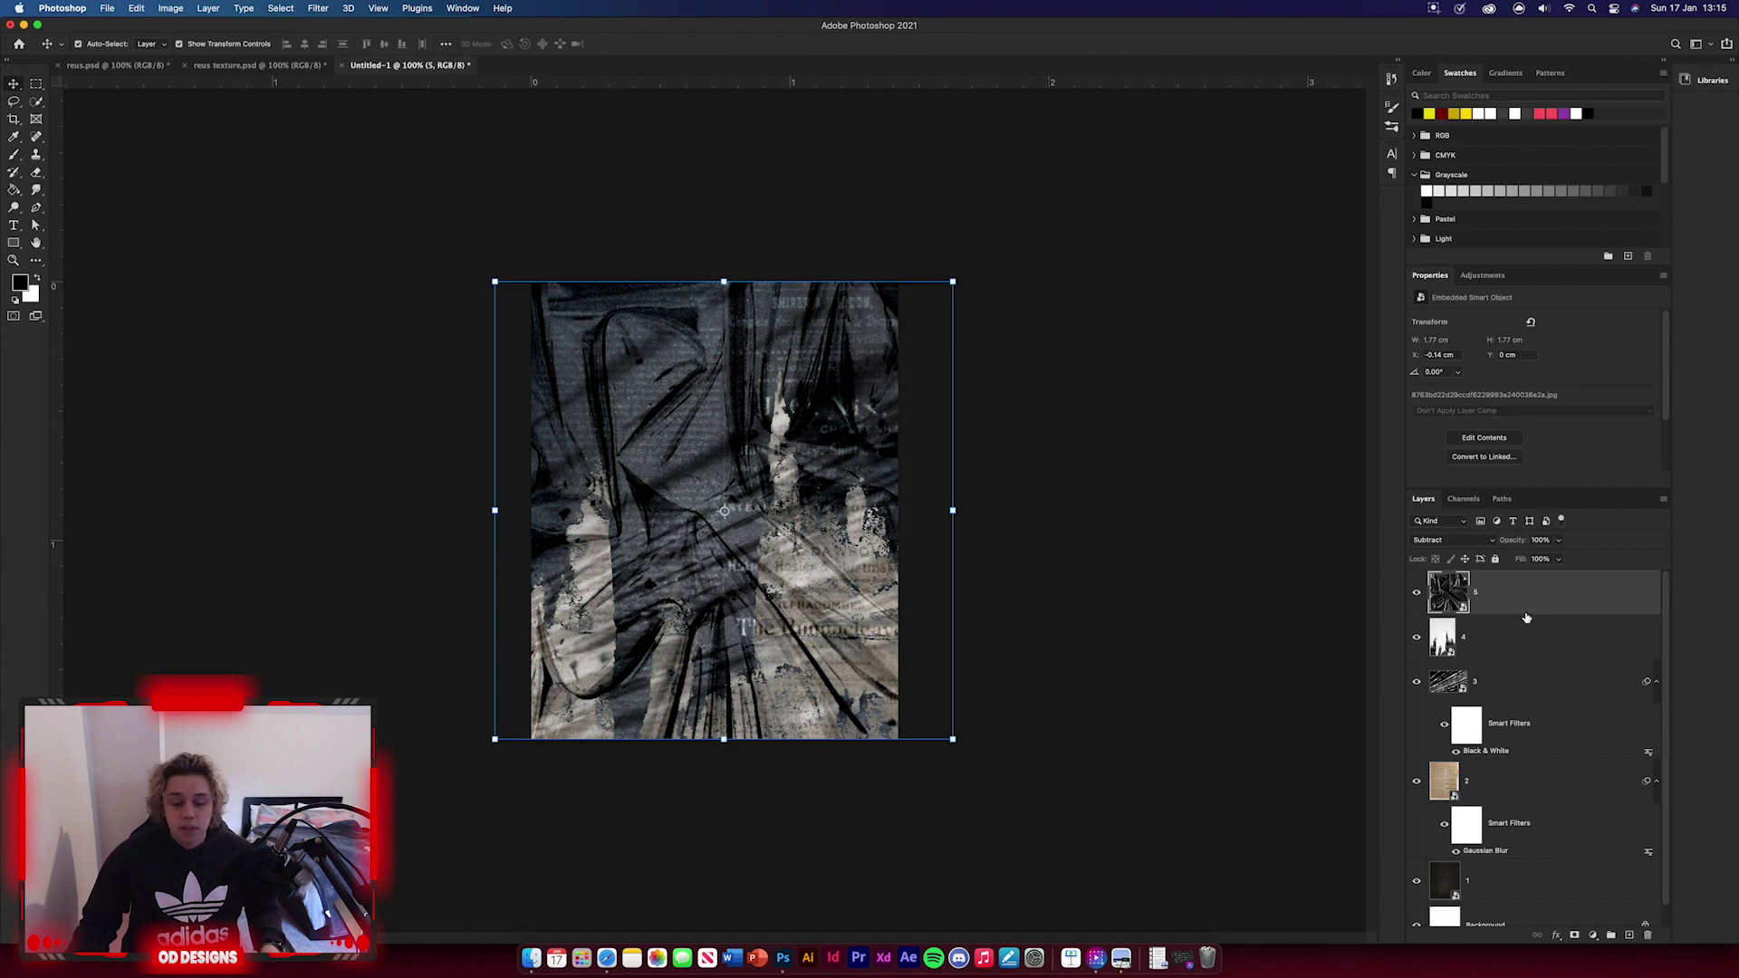
scroll(1540, 770, "down", 1)
left_click(1538, 865, "shift")
key("super+g")
double_click(1476, 582)
type("BA")
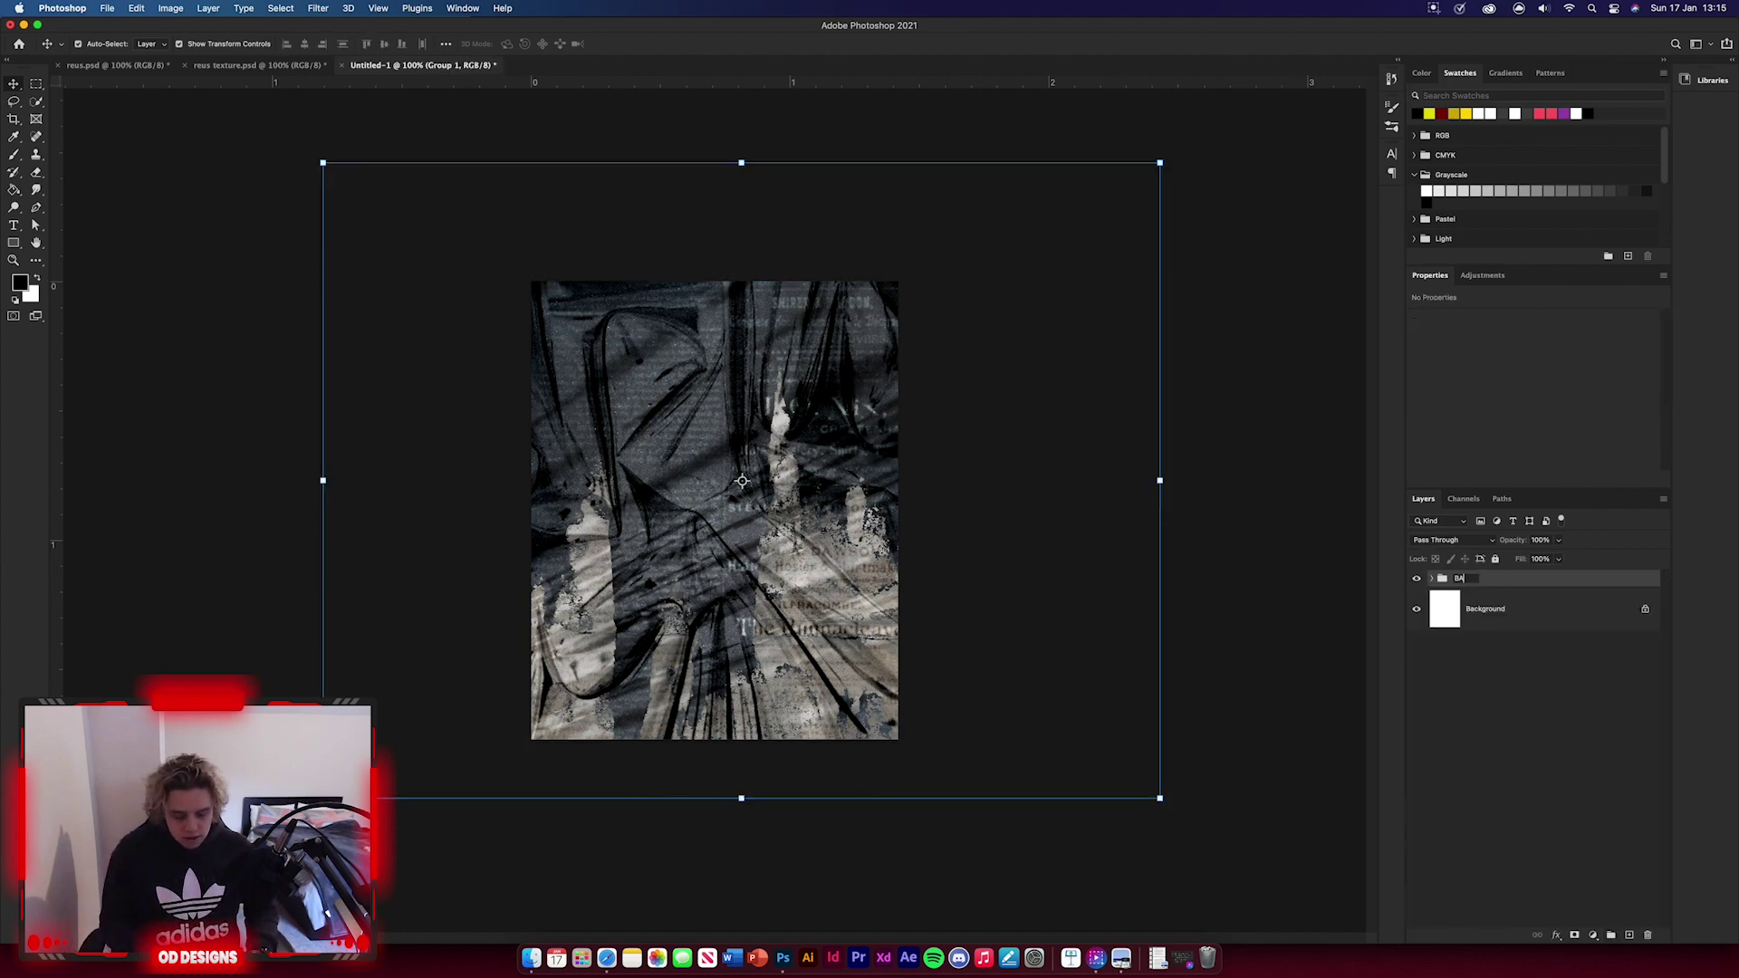
type("CKGROUND TEXT")
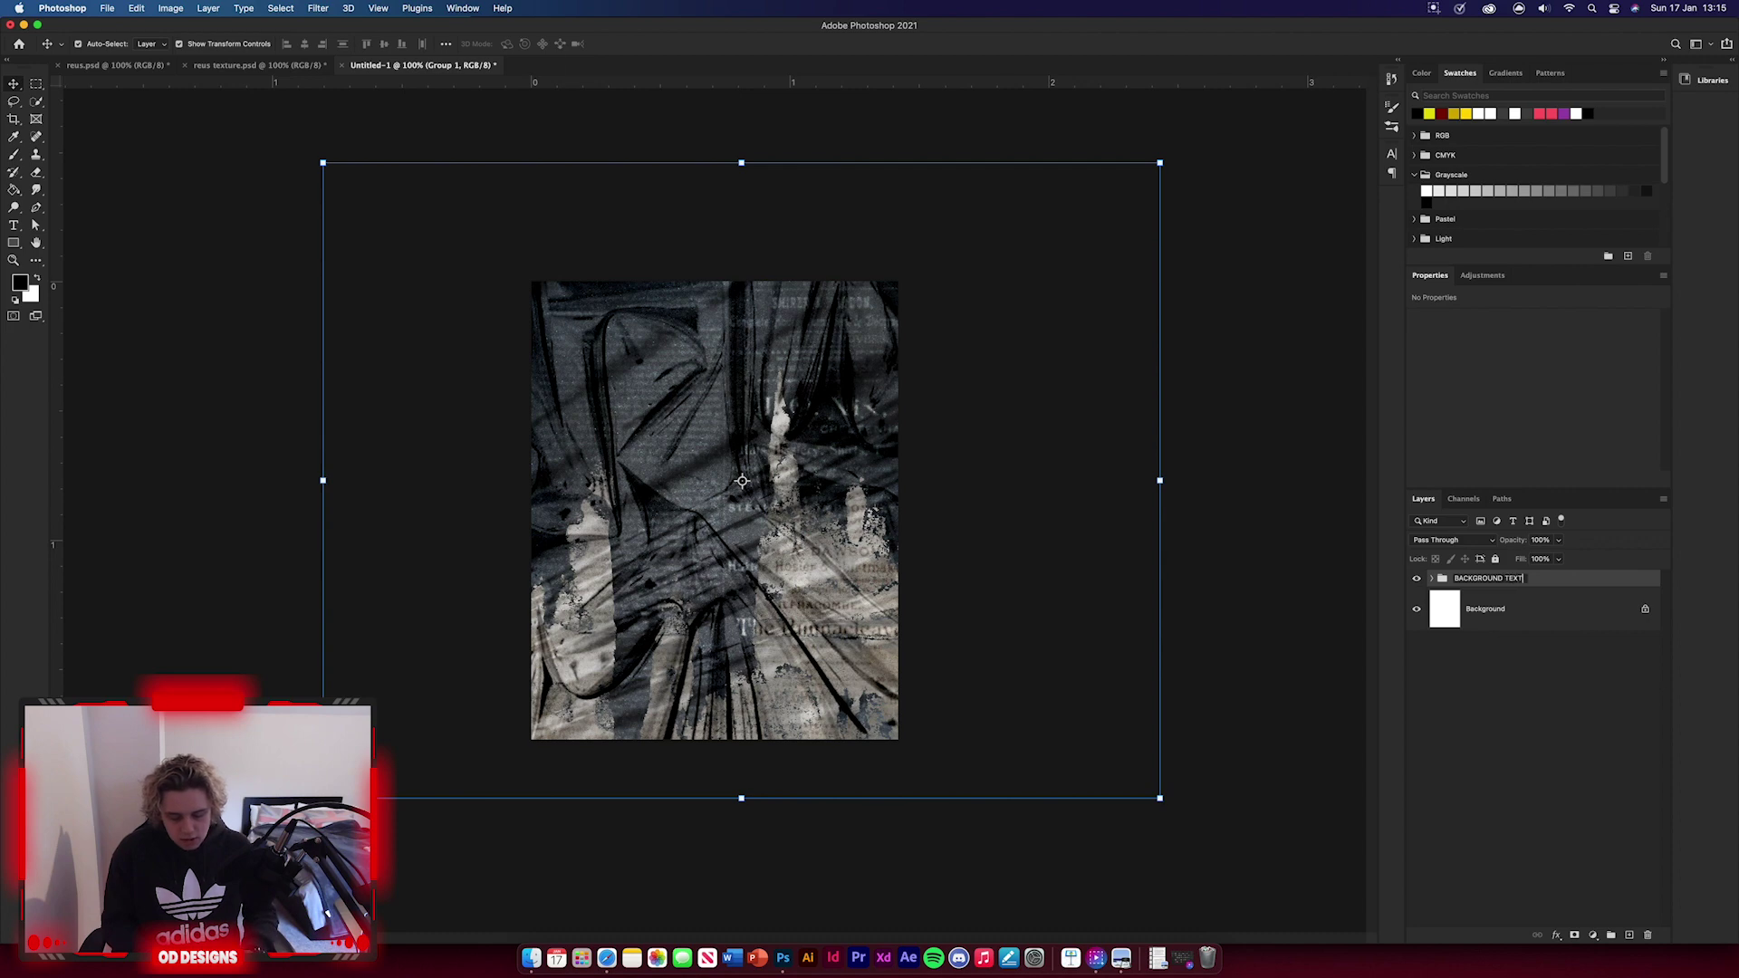
type("URE")
left_click(742, 481)
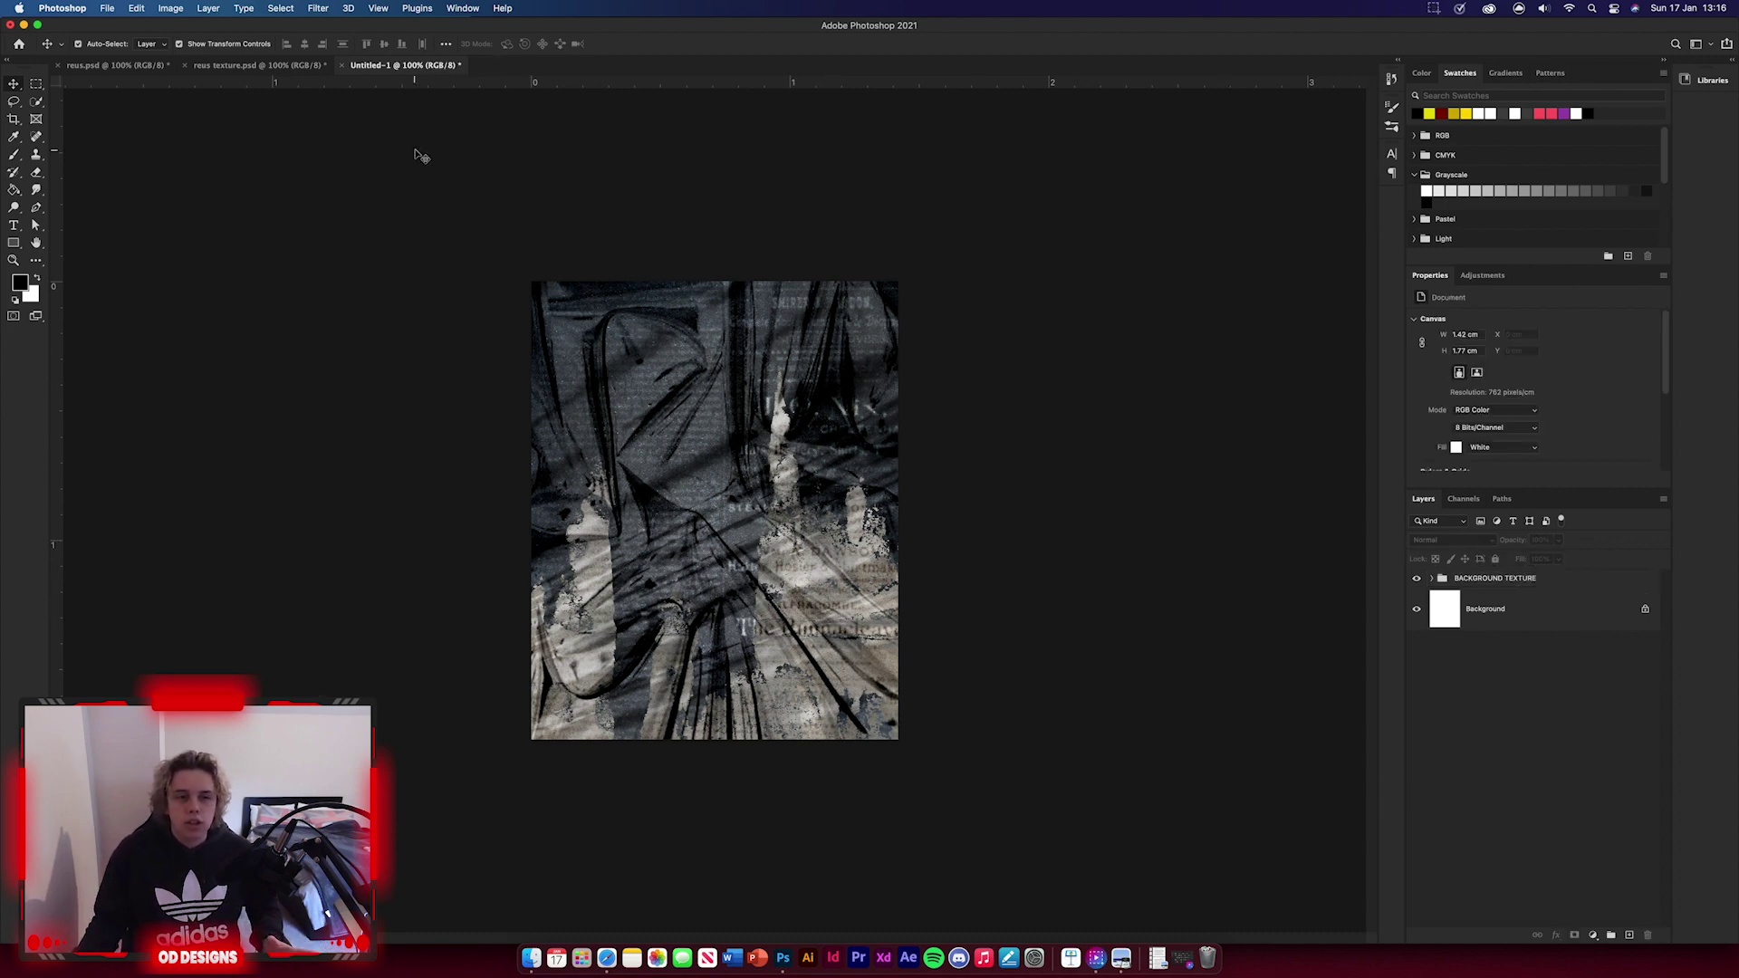
- In the reus texture.psd document, hide the Marco and textures groups, then show and expand the Images group
left_click(299, 67)
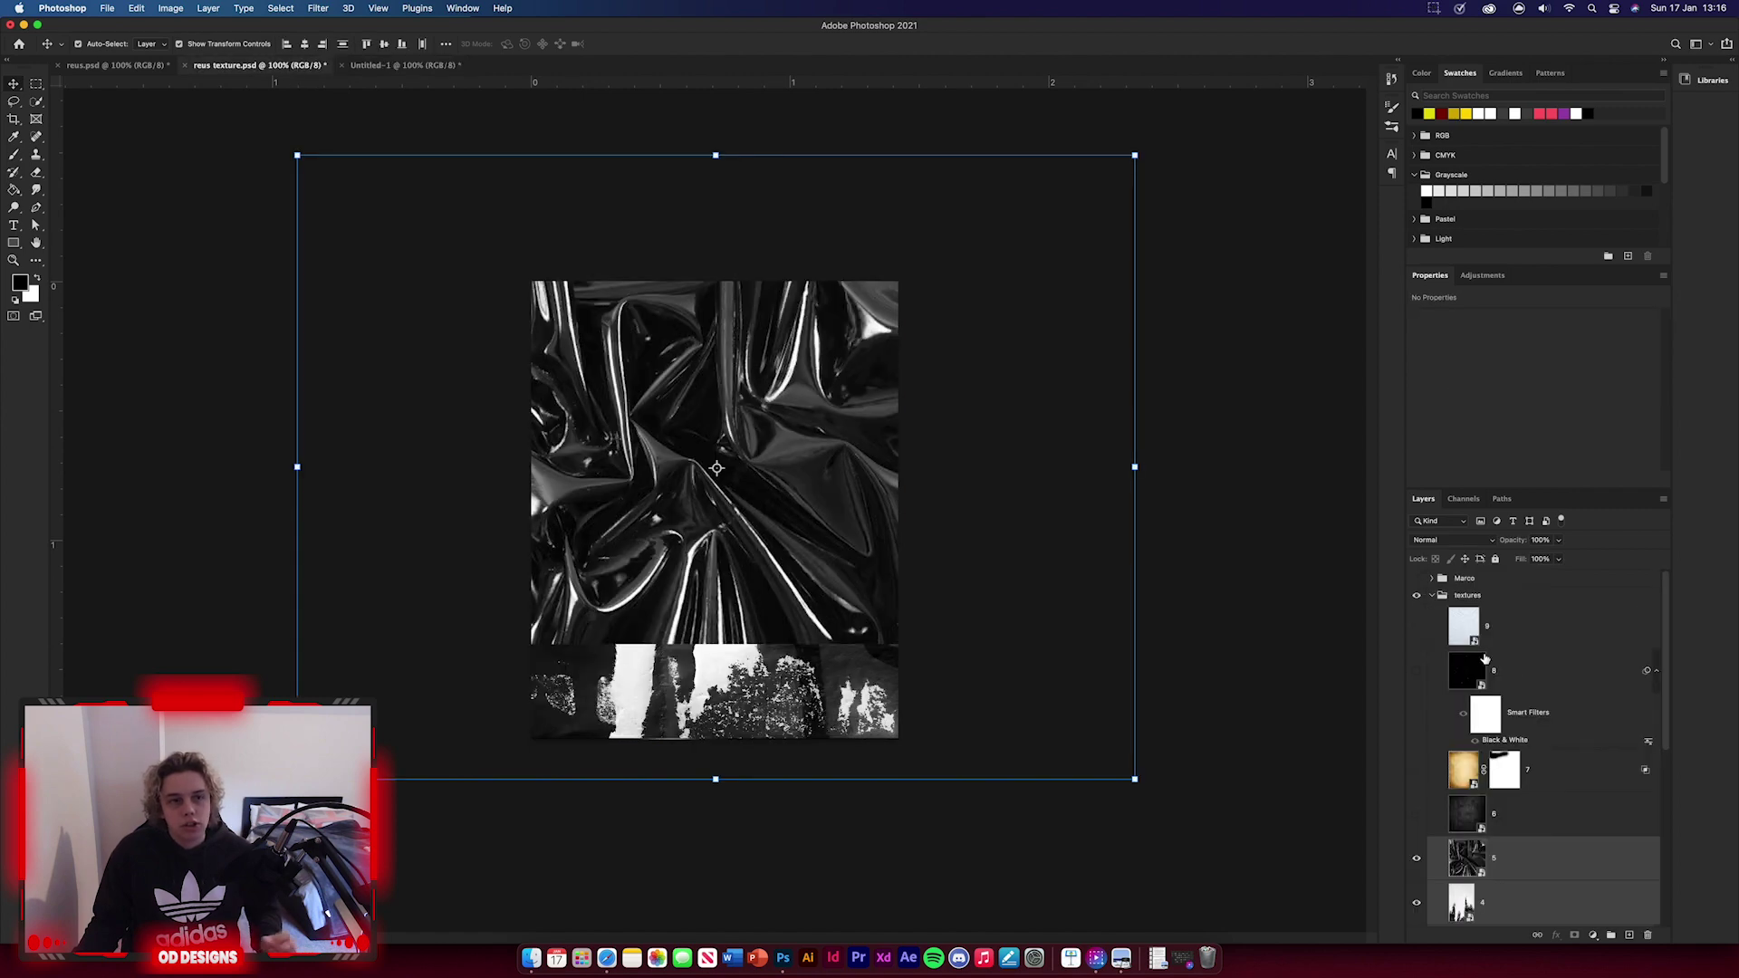
left_click(1431, 595)
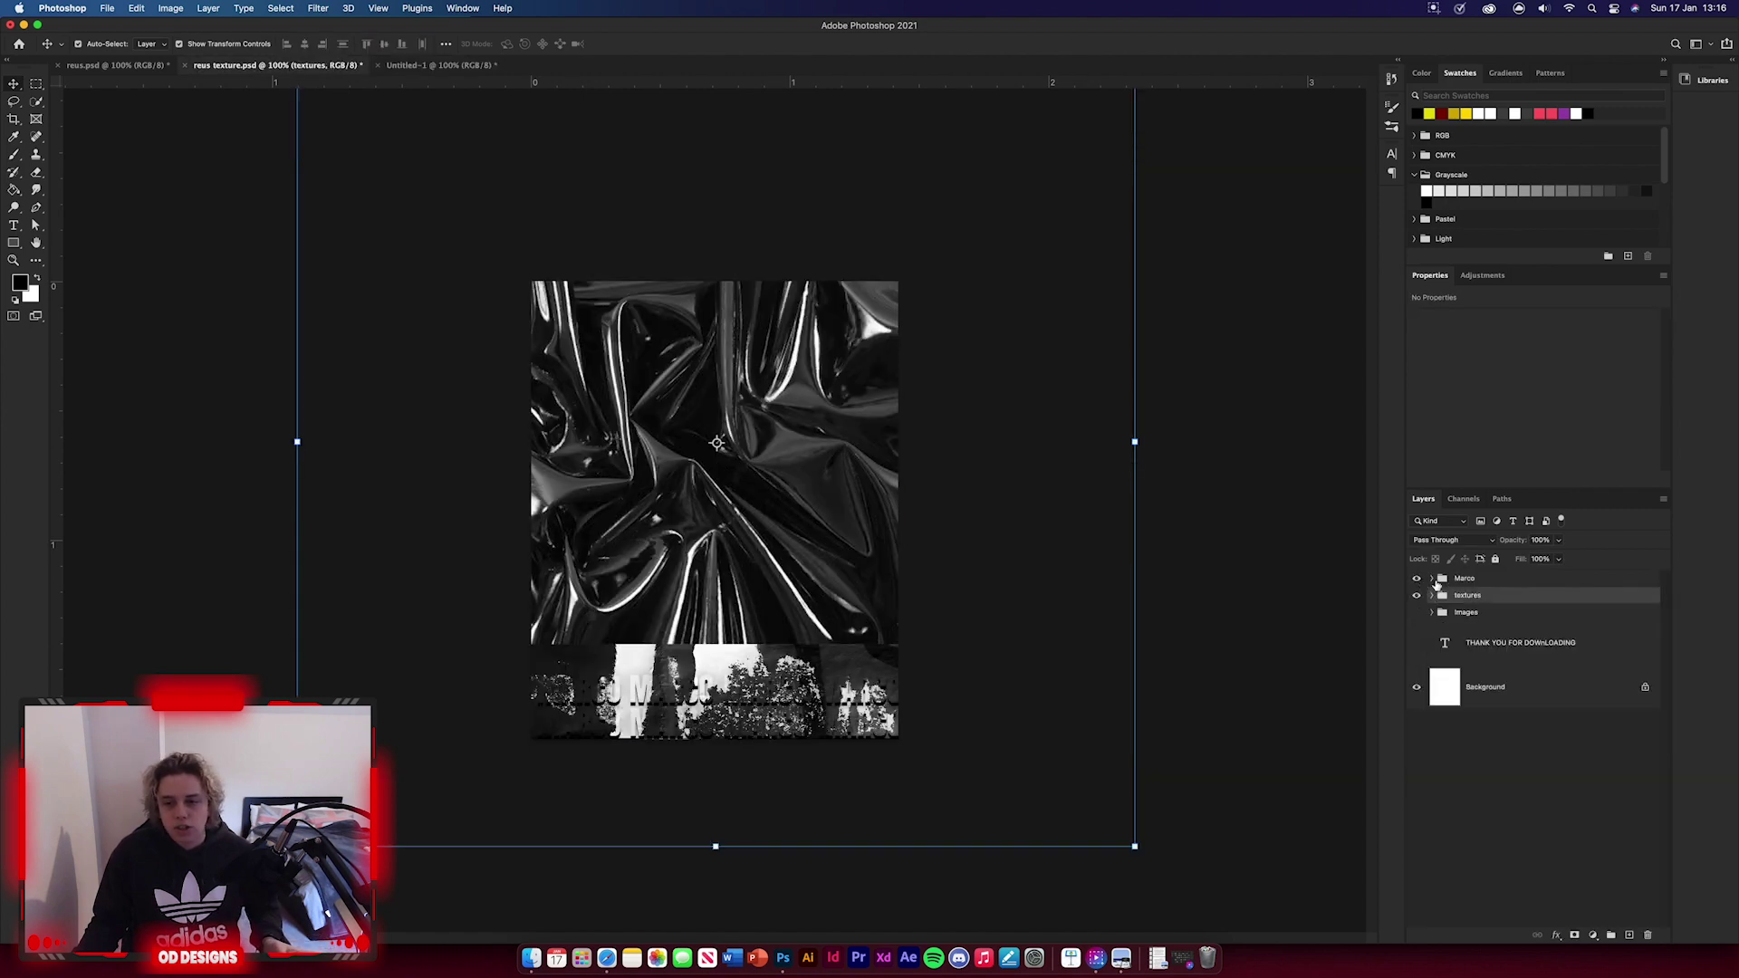
left_click(1418, 595)
left_click(1416, 577)
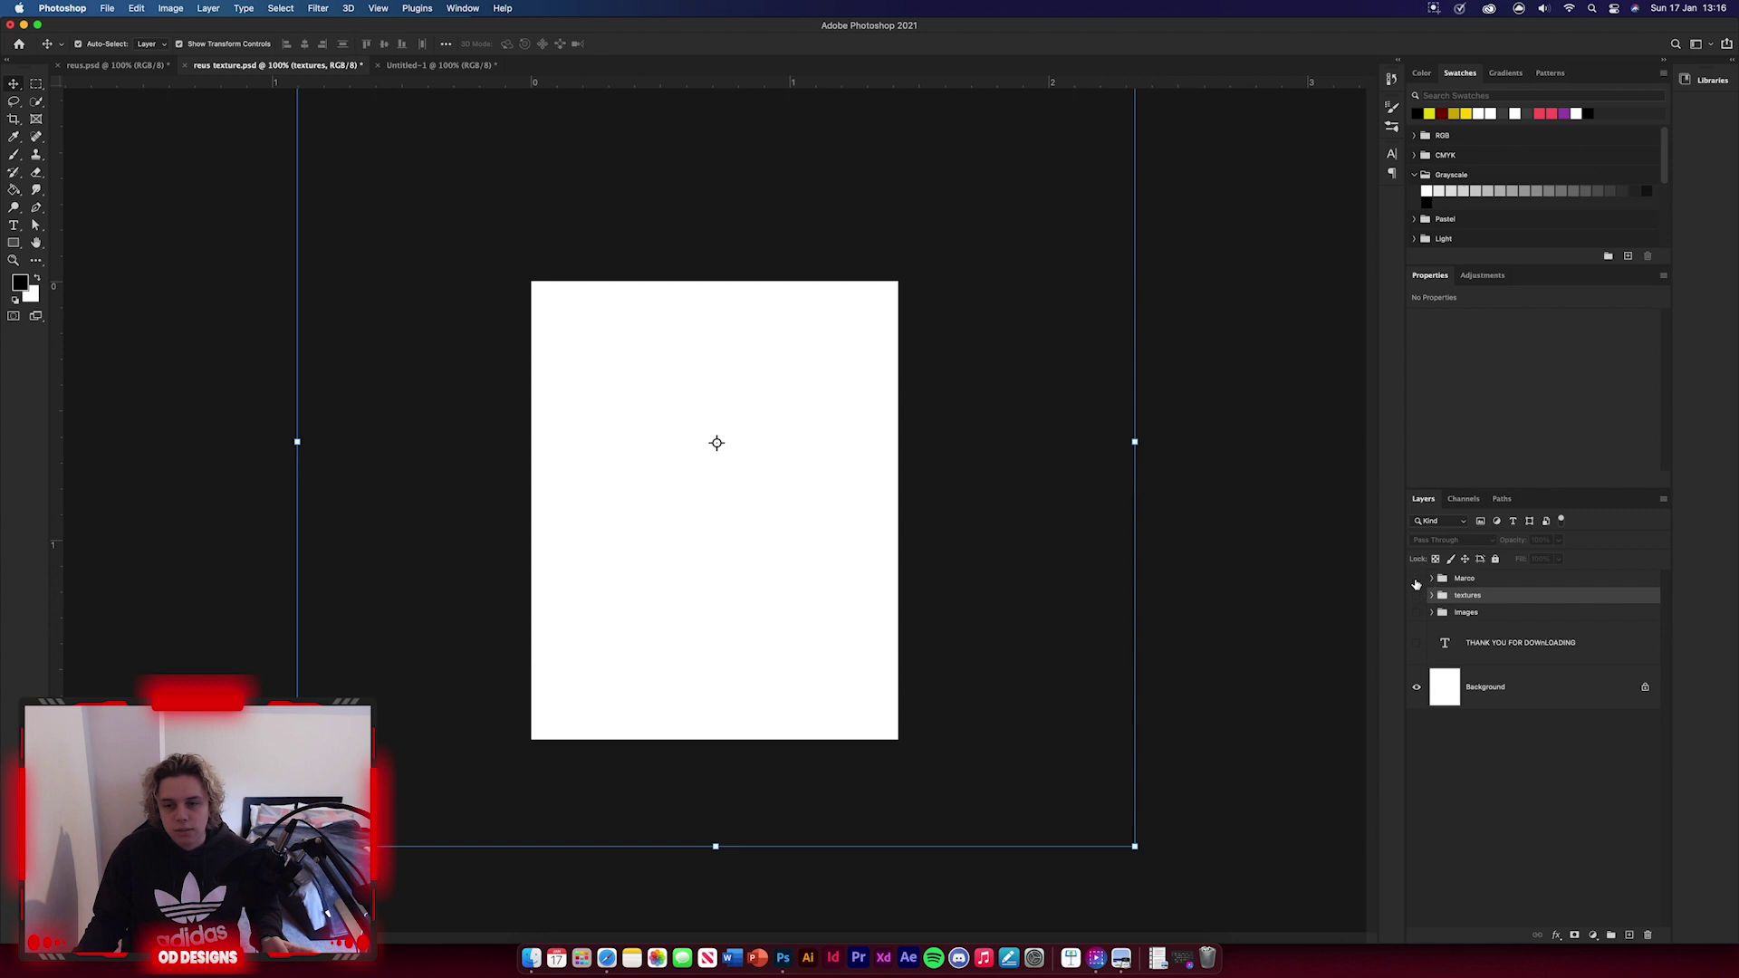
left_click(1417, 613)
left_click(1431, 613)
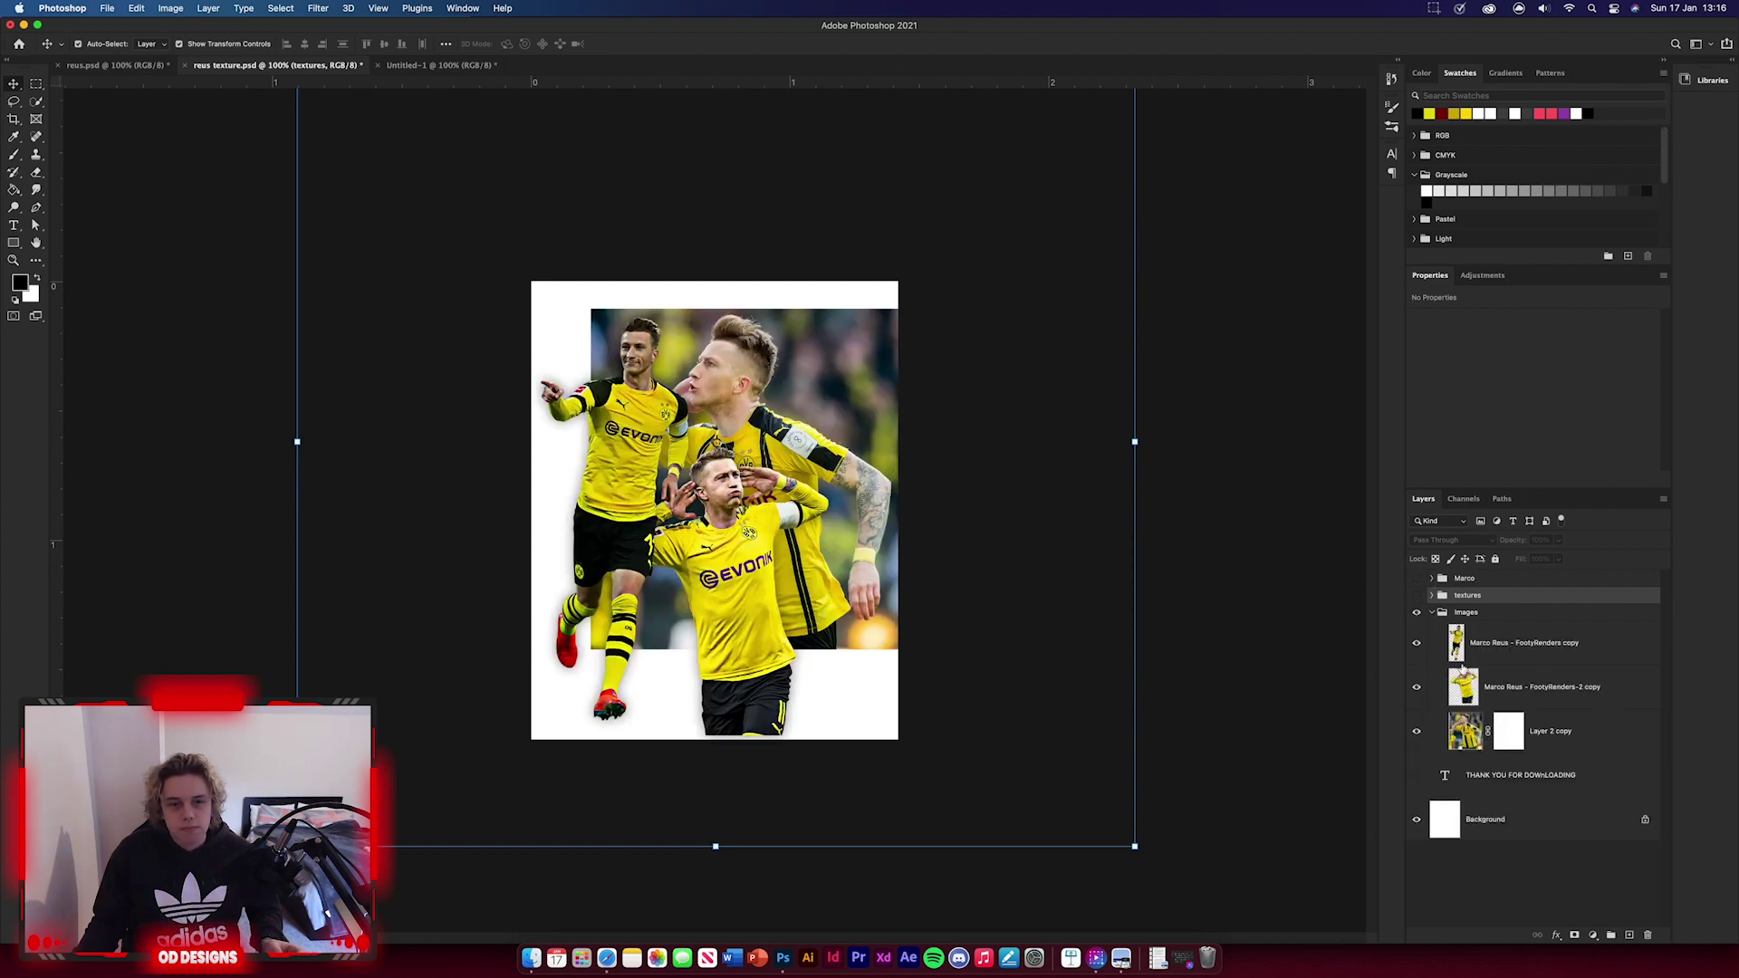
- Copy the large player photo, Layer 2 copy, into the Untitled-1 poster, flush with the canvas's right edge and vertically centred
left_click(1467, 732)
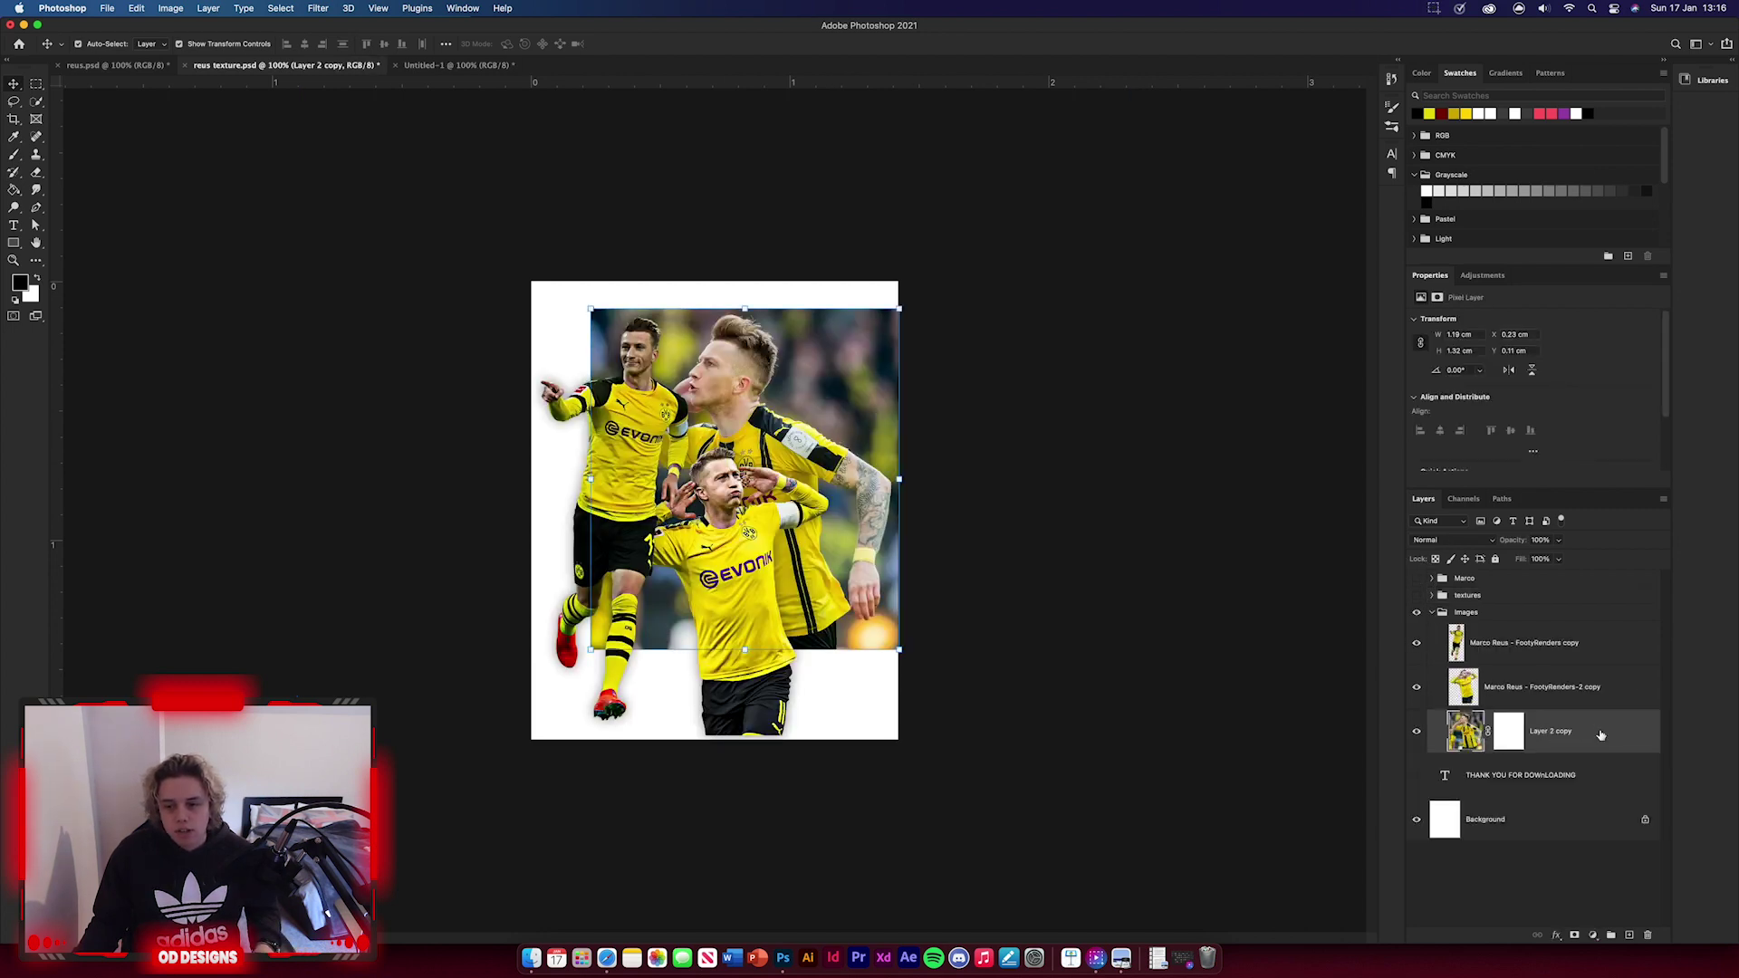
left_click_drag(1428, 724, 716, 543)
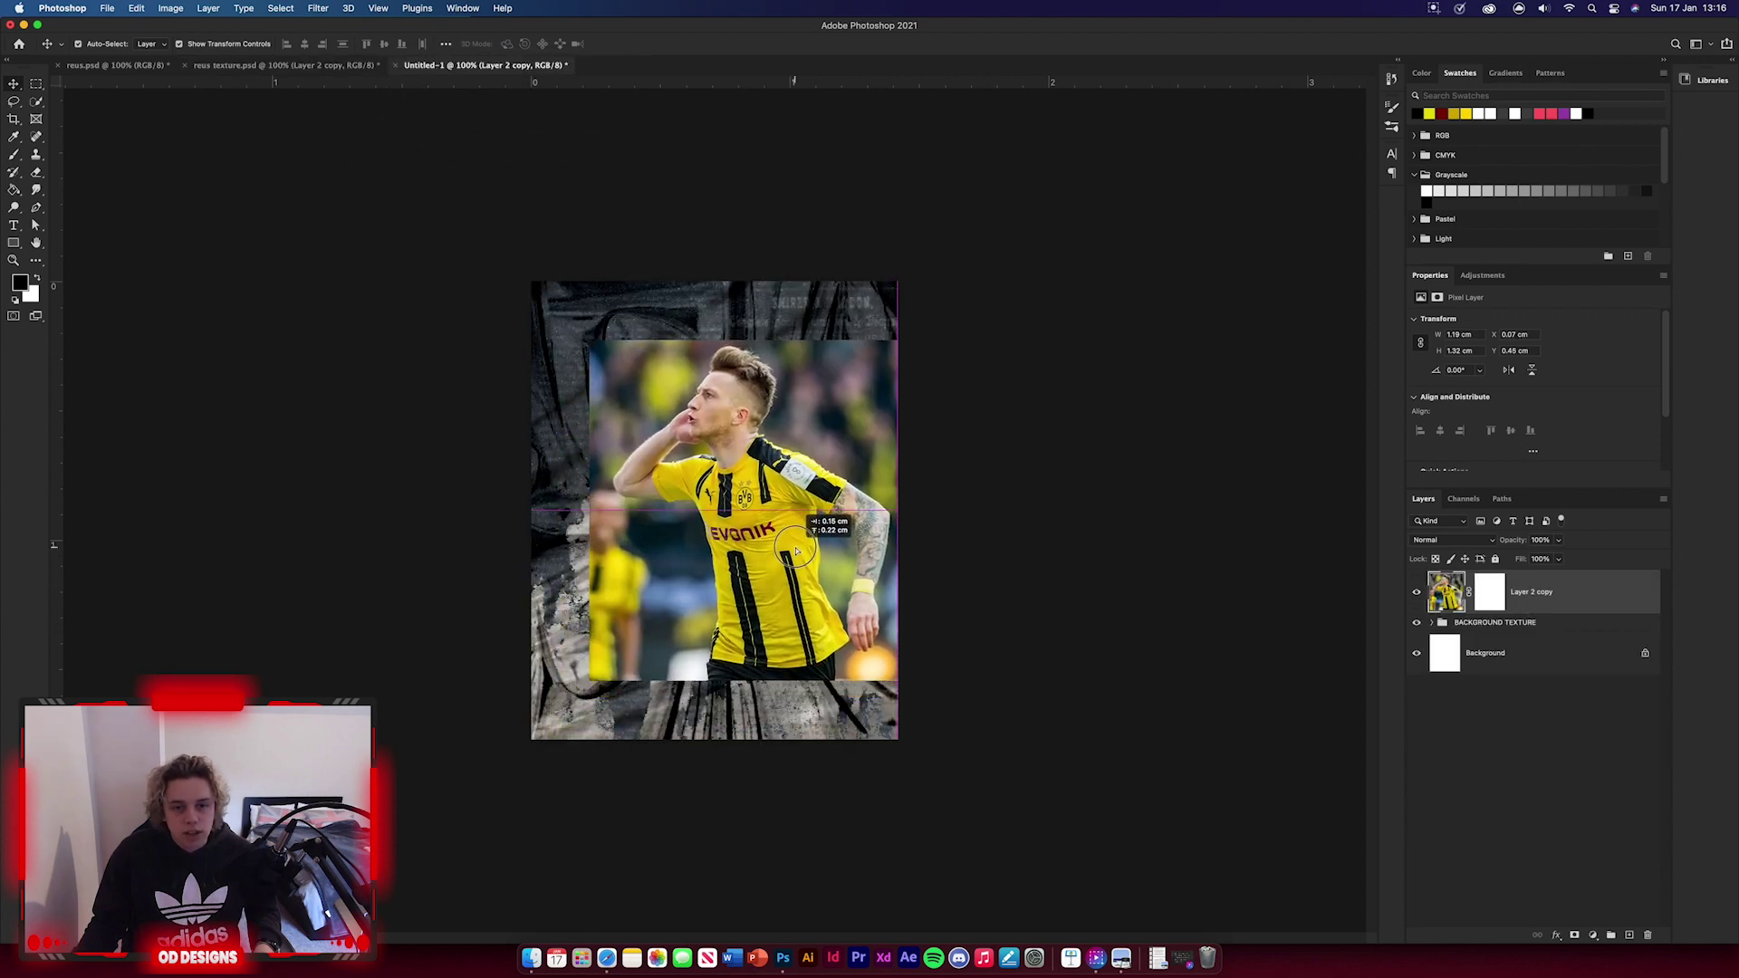
left_click(1005, 583)
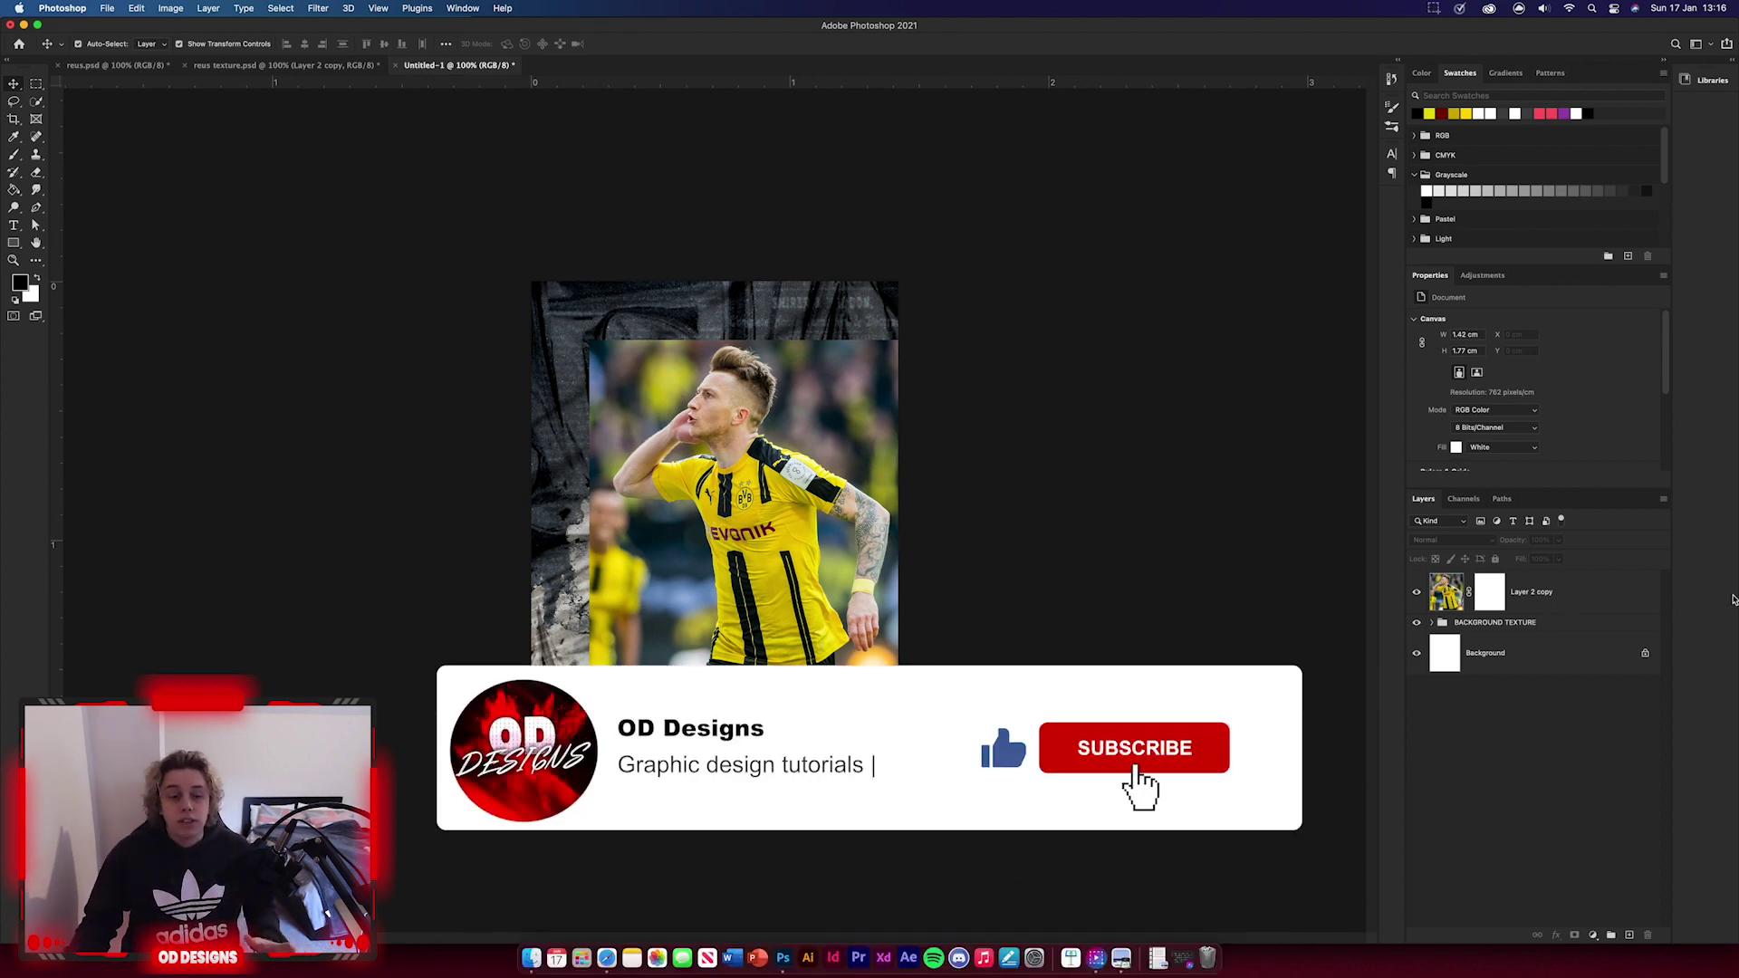
- Draw a thin yellow vertical bar without stroke, about 0.02 by 1.80 cm, and place it along the photo's left edge
left_click(12, 244)
left_click(1429, 113)
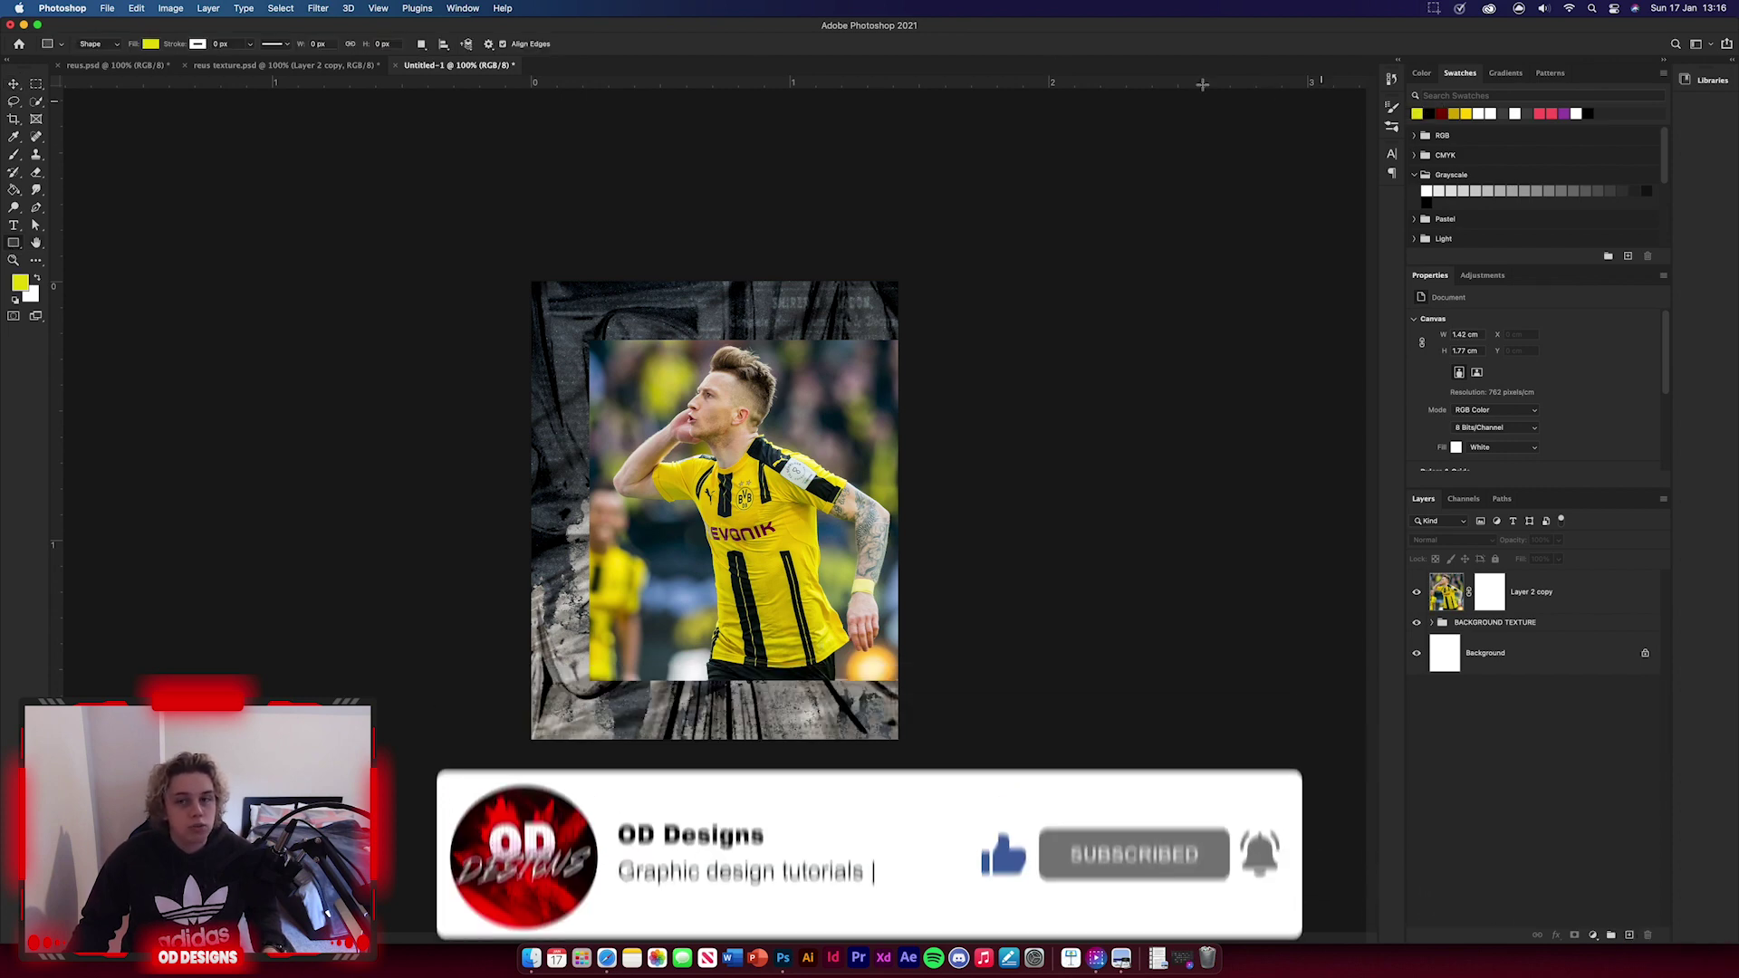
left_click(198, 44)
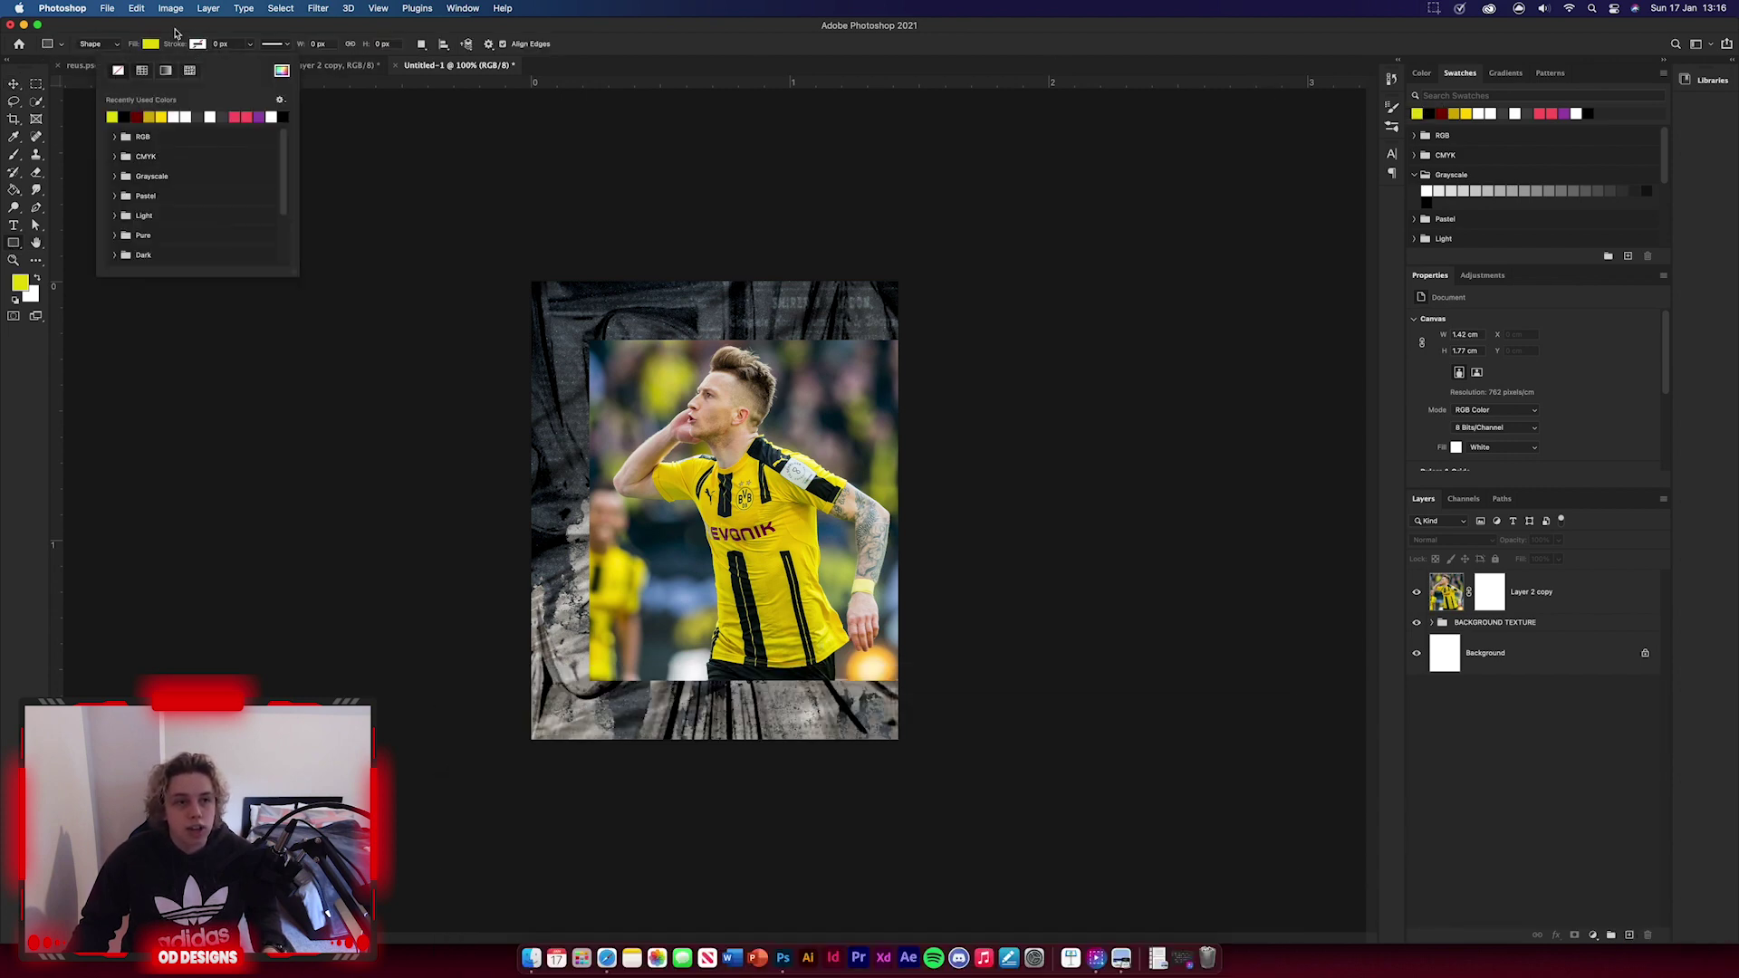
key("Escape")
key("super+equal")
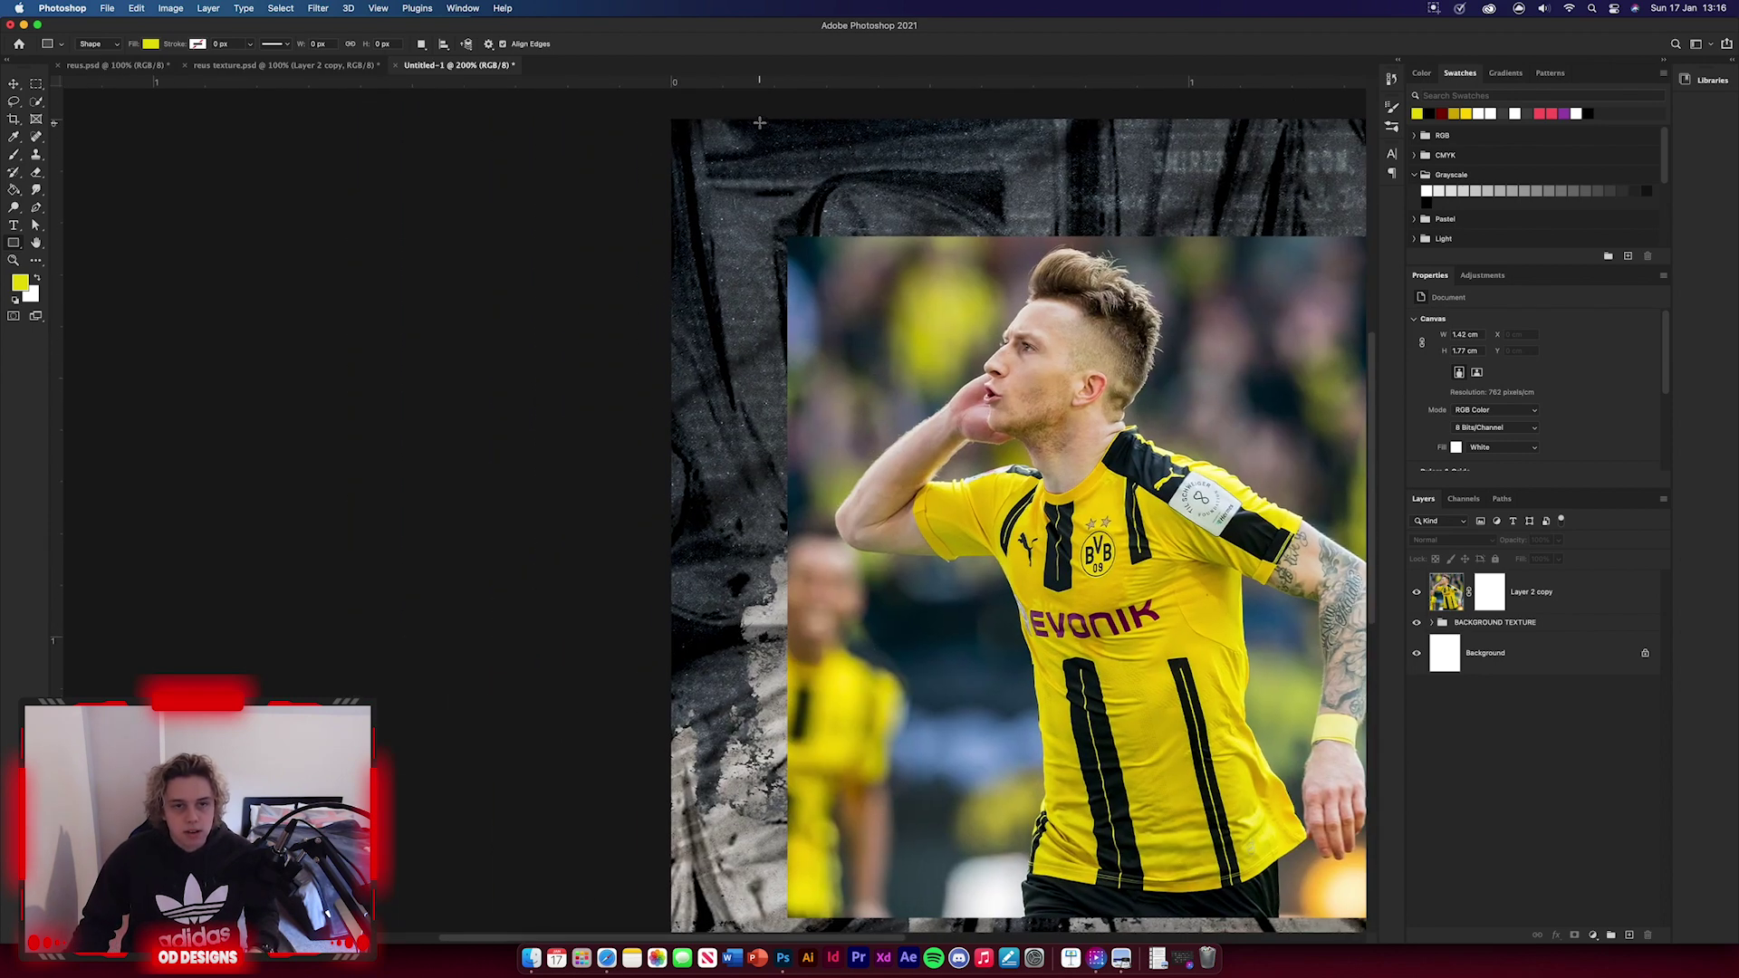
left_click_drag(759, 122, 768, 969)
left_click_drag(769, 885, 769, 885)
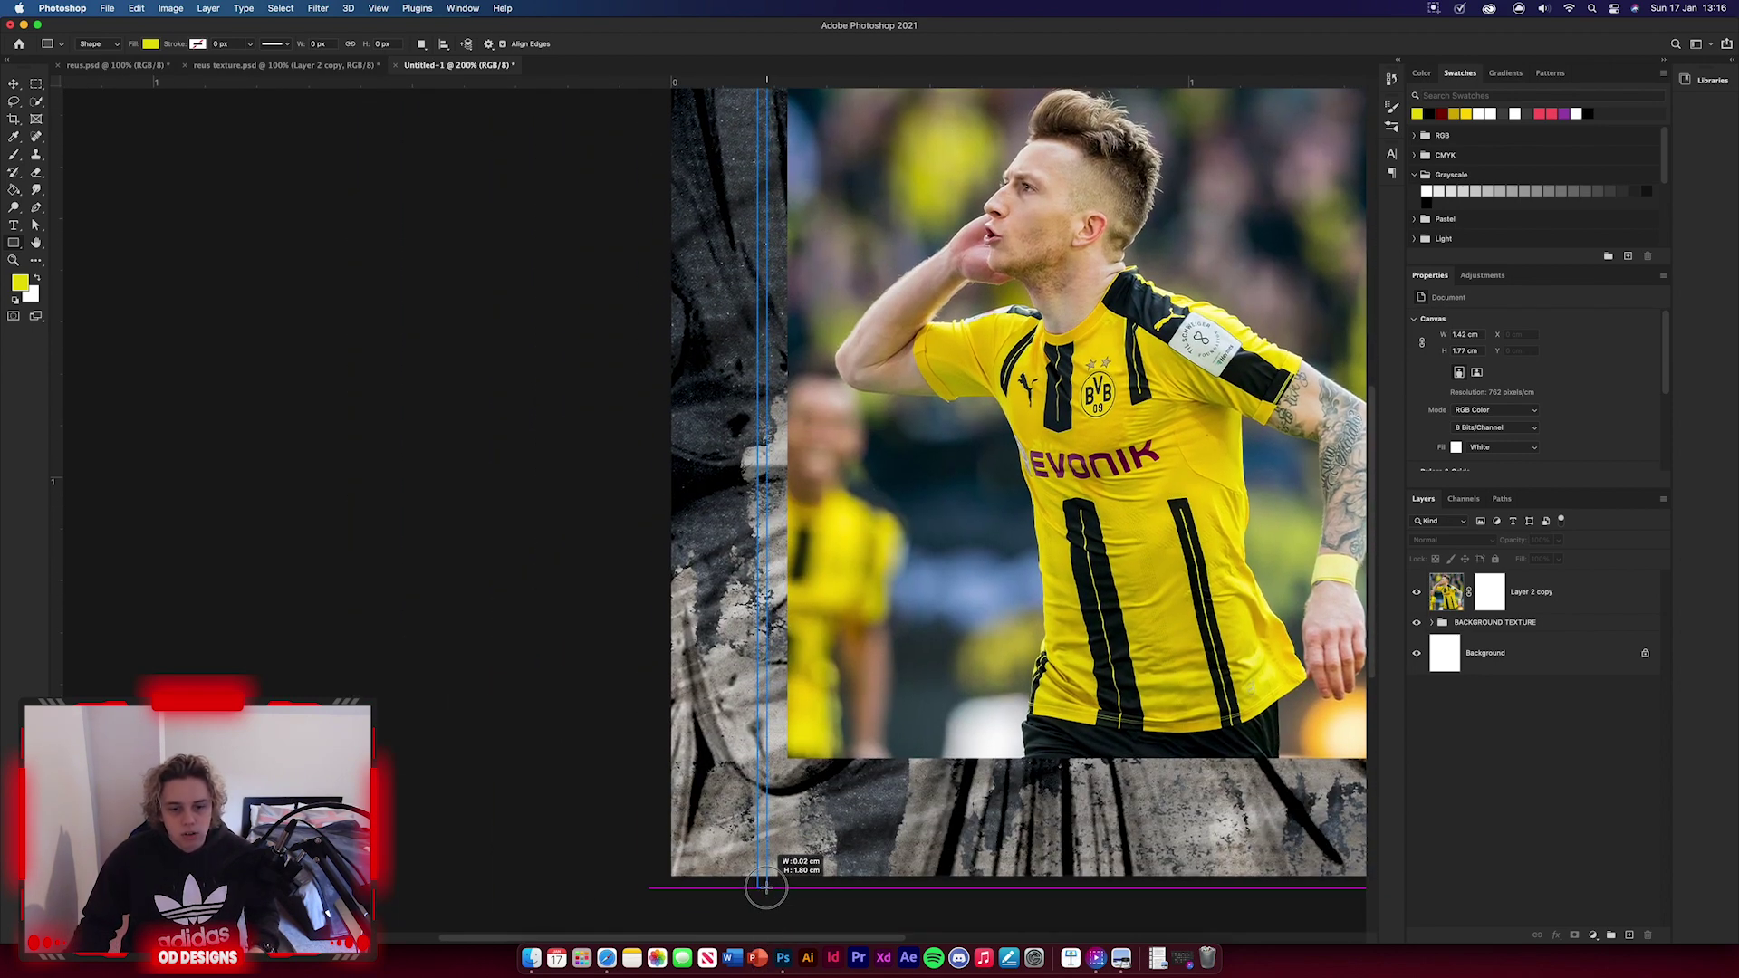
key("v")
left_click_drag(763, 240, 789, 241)
left_click(543, 487)
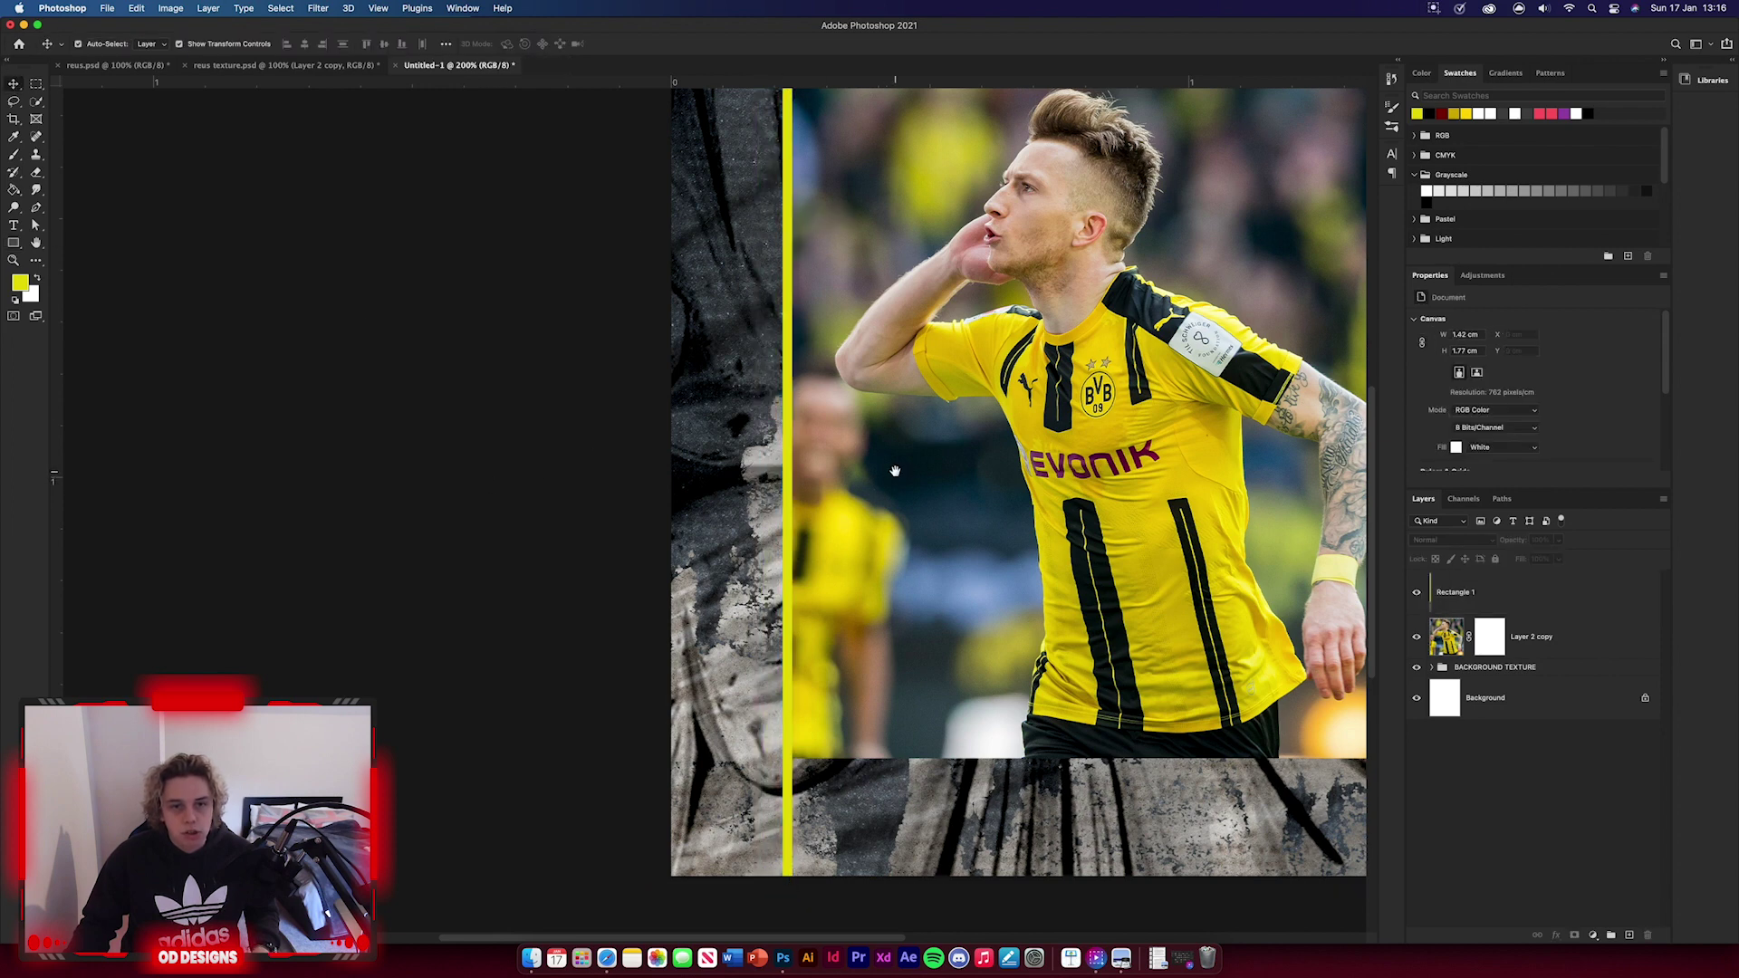
- Draw a thin yellow horizontal bar about 1.07 by 0.03 cm and place it along the photo's bottom edge
scroll(634, 480, "right", 5)
key("u")
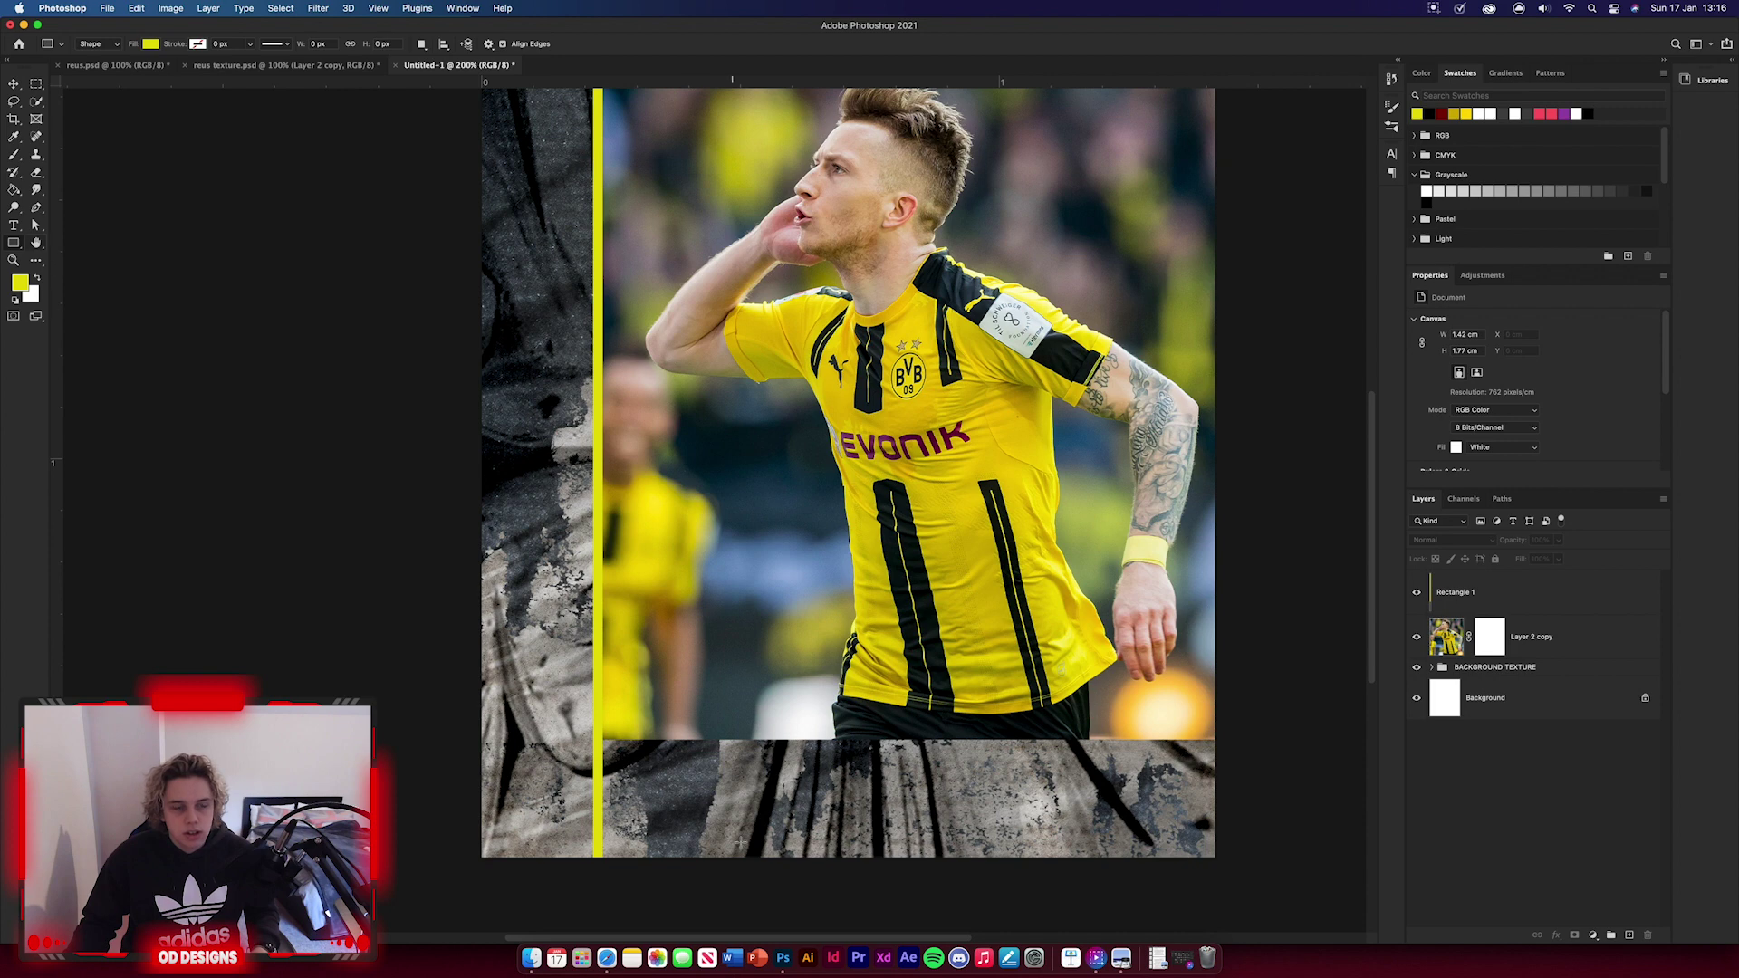
left_click_drag(667, 730, 1221, 741)
left_click(19, 83)
left_click_drag(1060, 733, 1036, 740)
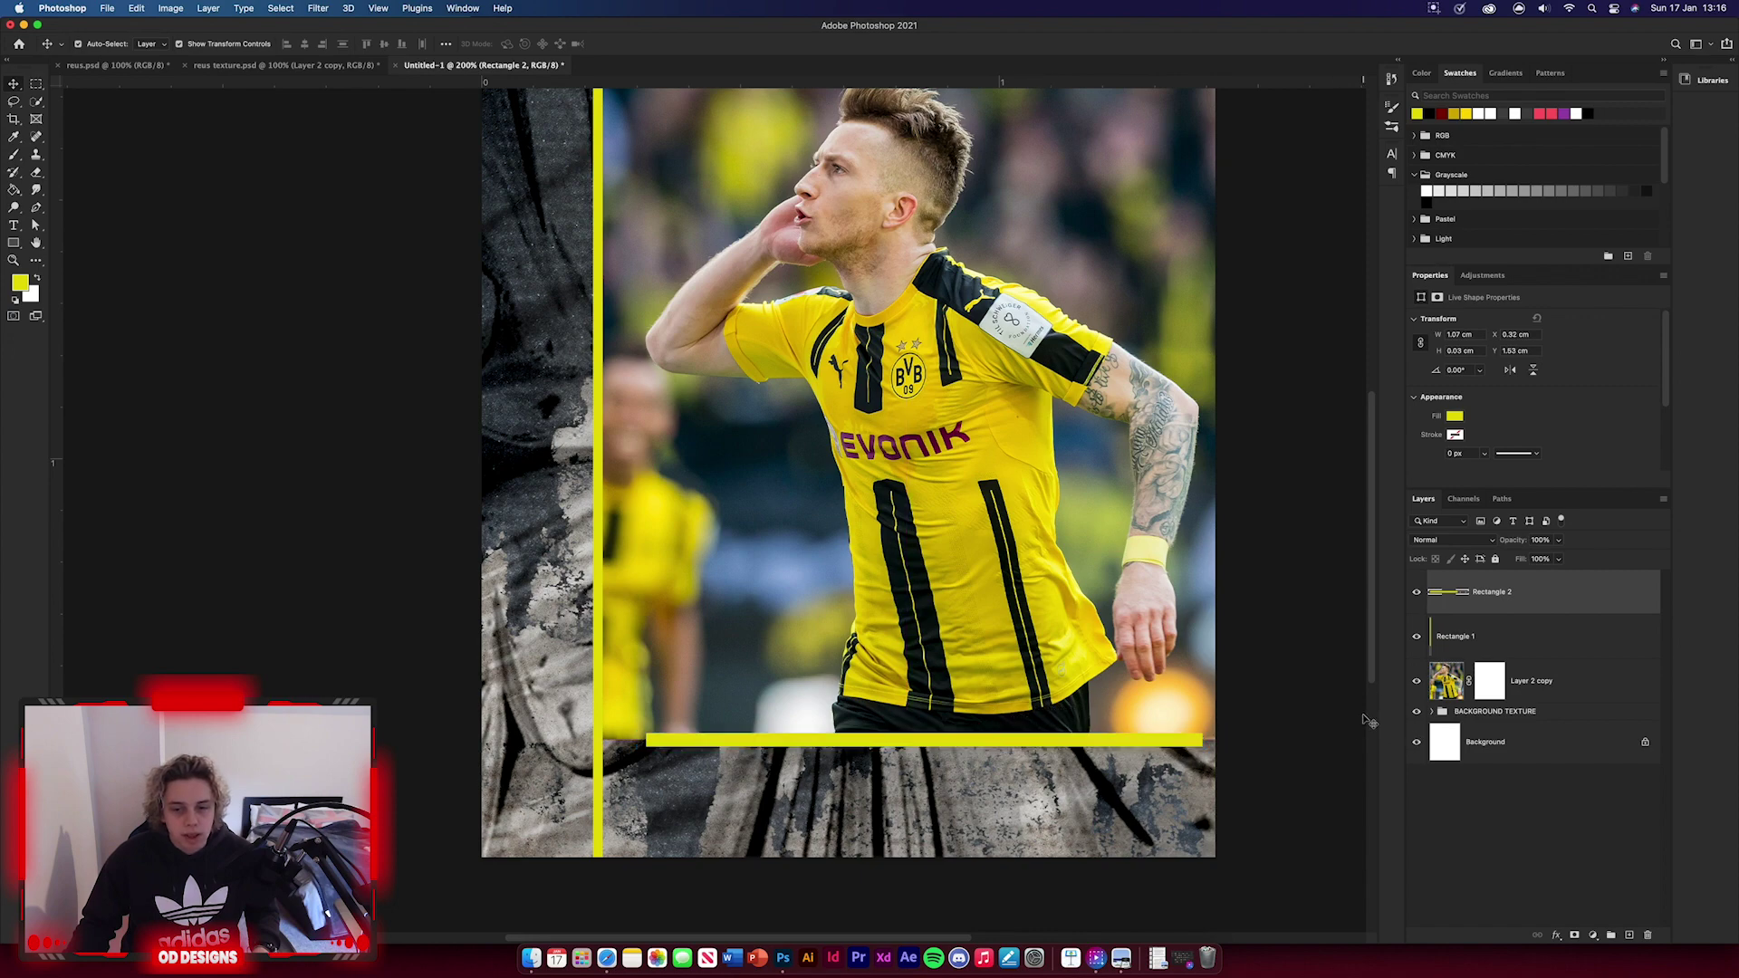
left_click(1177, 792)
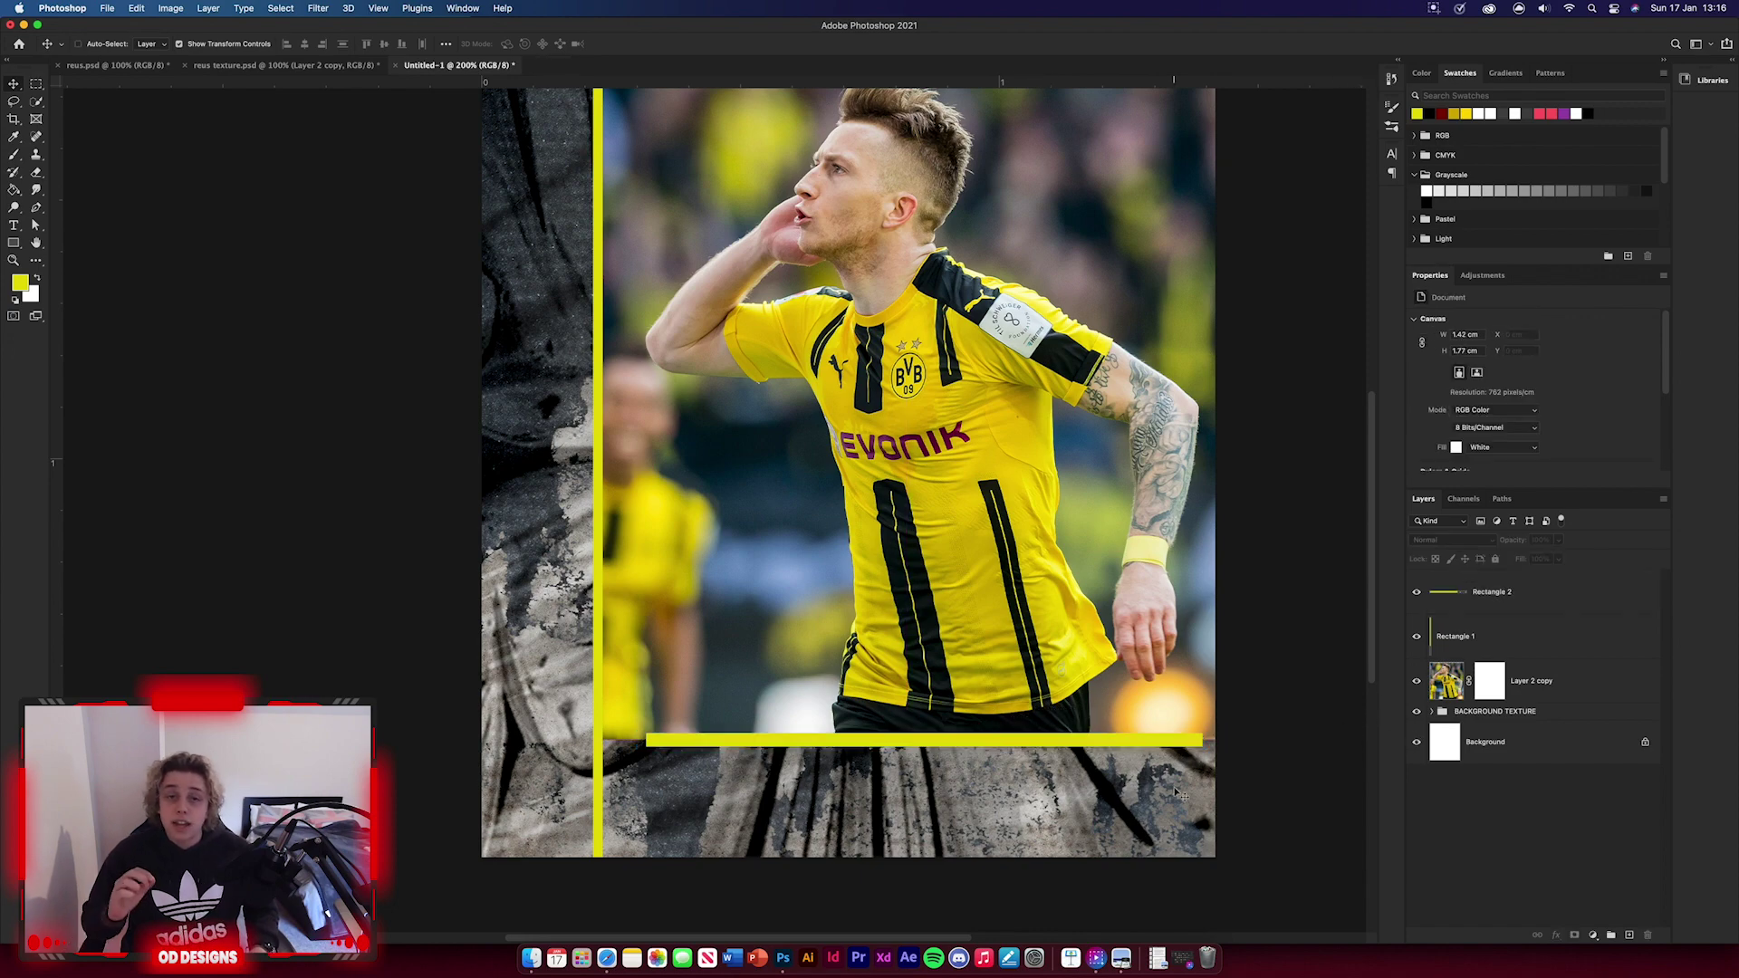
- In reus texture.psd, show and expand the textures group and hide the texture layers 1 to 5 inside it
key("super+minus")
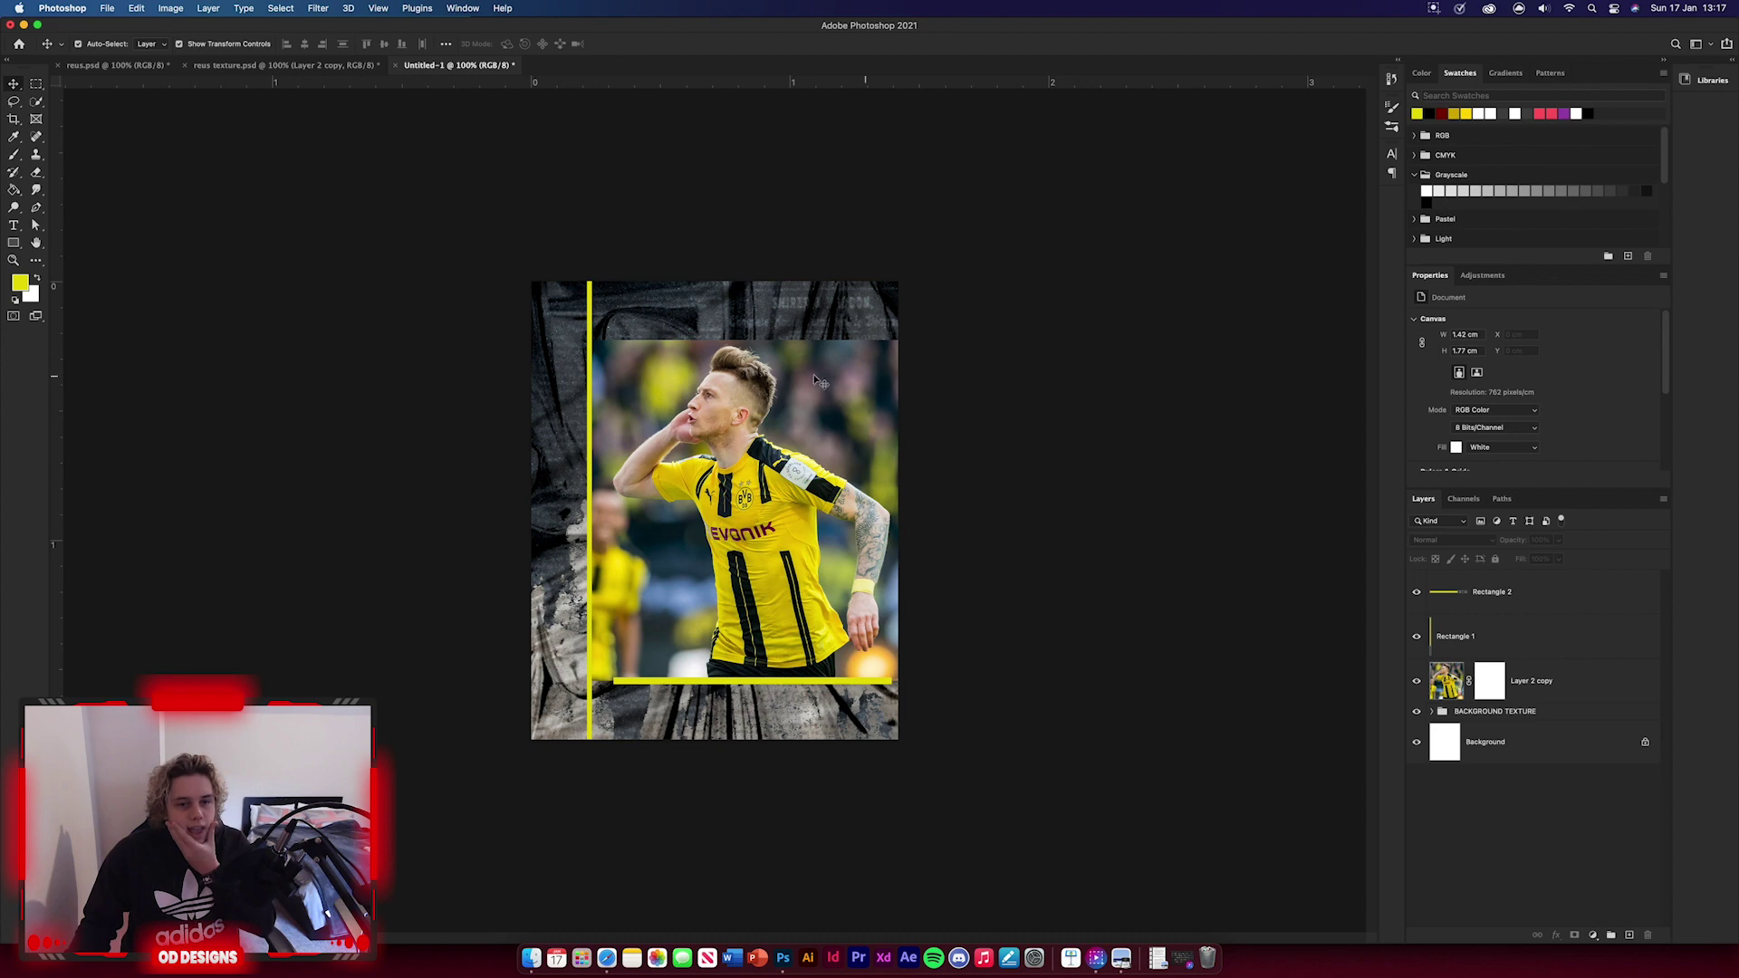
left_click(258, 65)
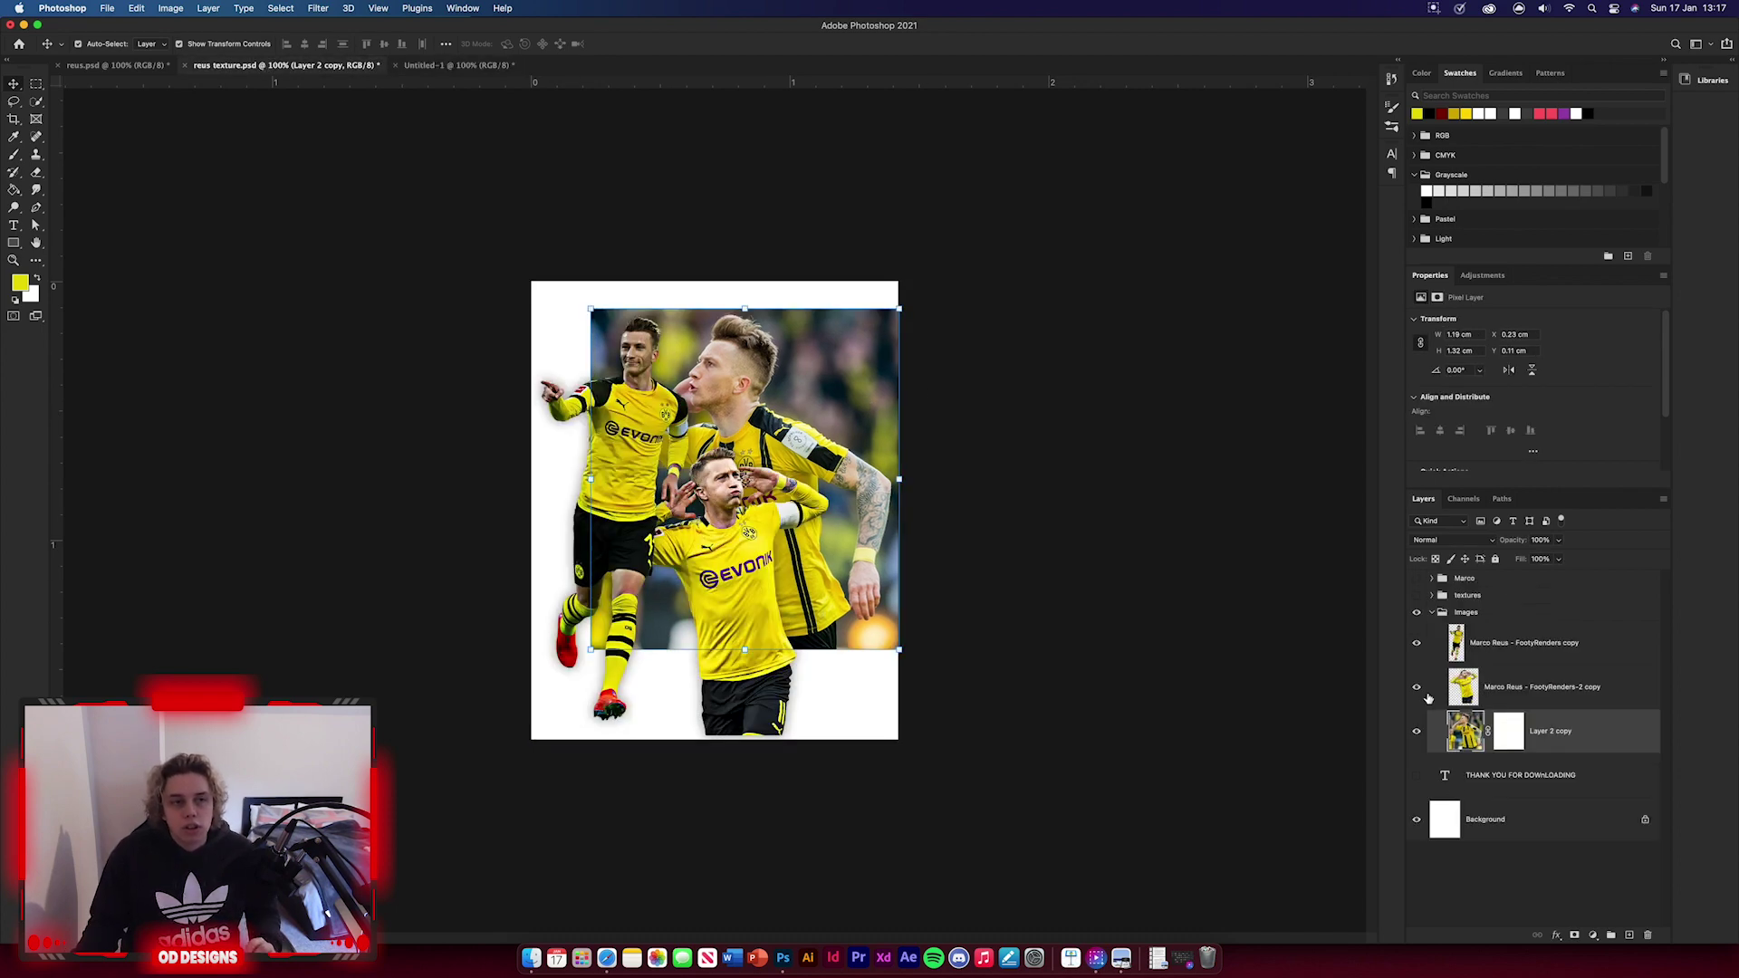
left_click(1417, 595)
left_click(1431, 595)
scroll(1421, 688, "down", 3)
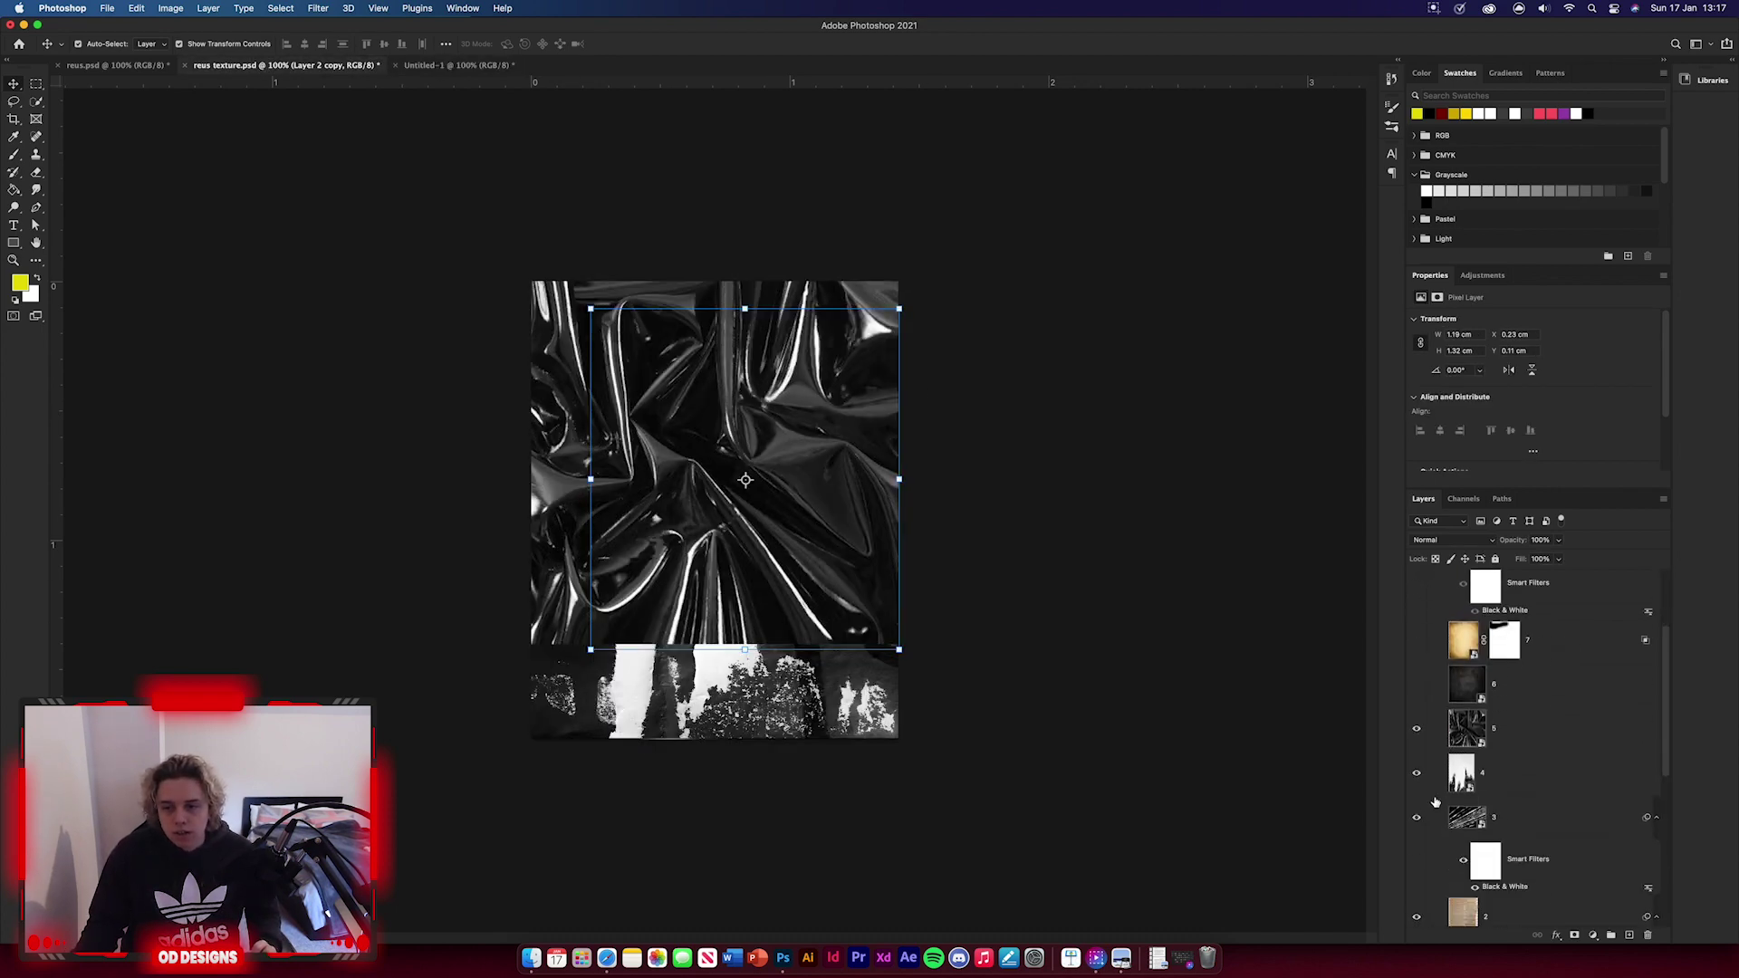
left_click(1416, 655)
left_click(1416, 745)
left_click(1417, 843)
scroll(1417, 843, "down", 2)
left_click(1417, 881)
scroll(1467, 797, "up", 2)
scroll(1486, 774, "up", 4)
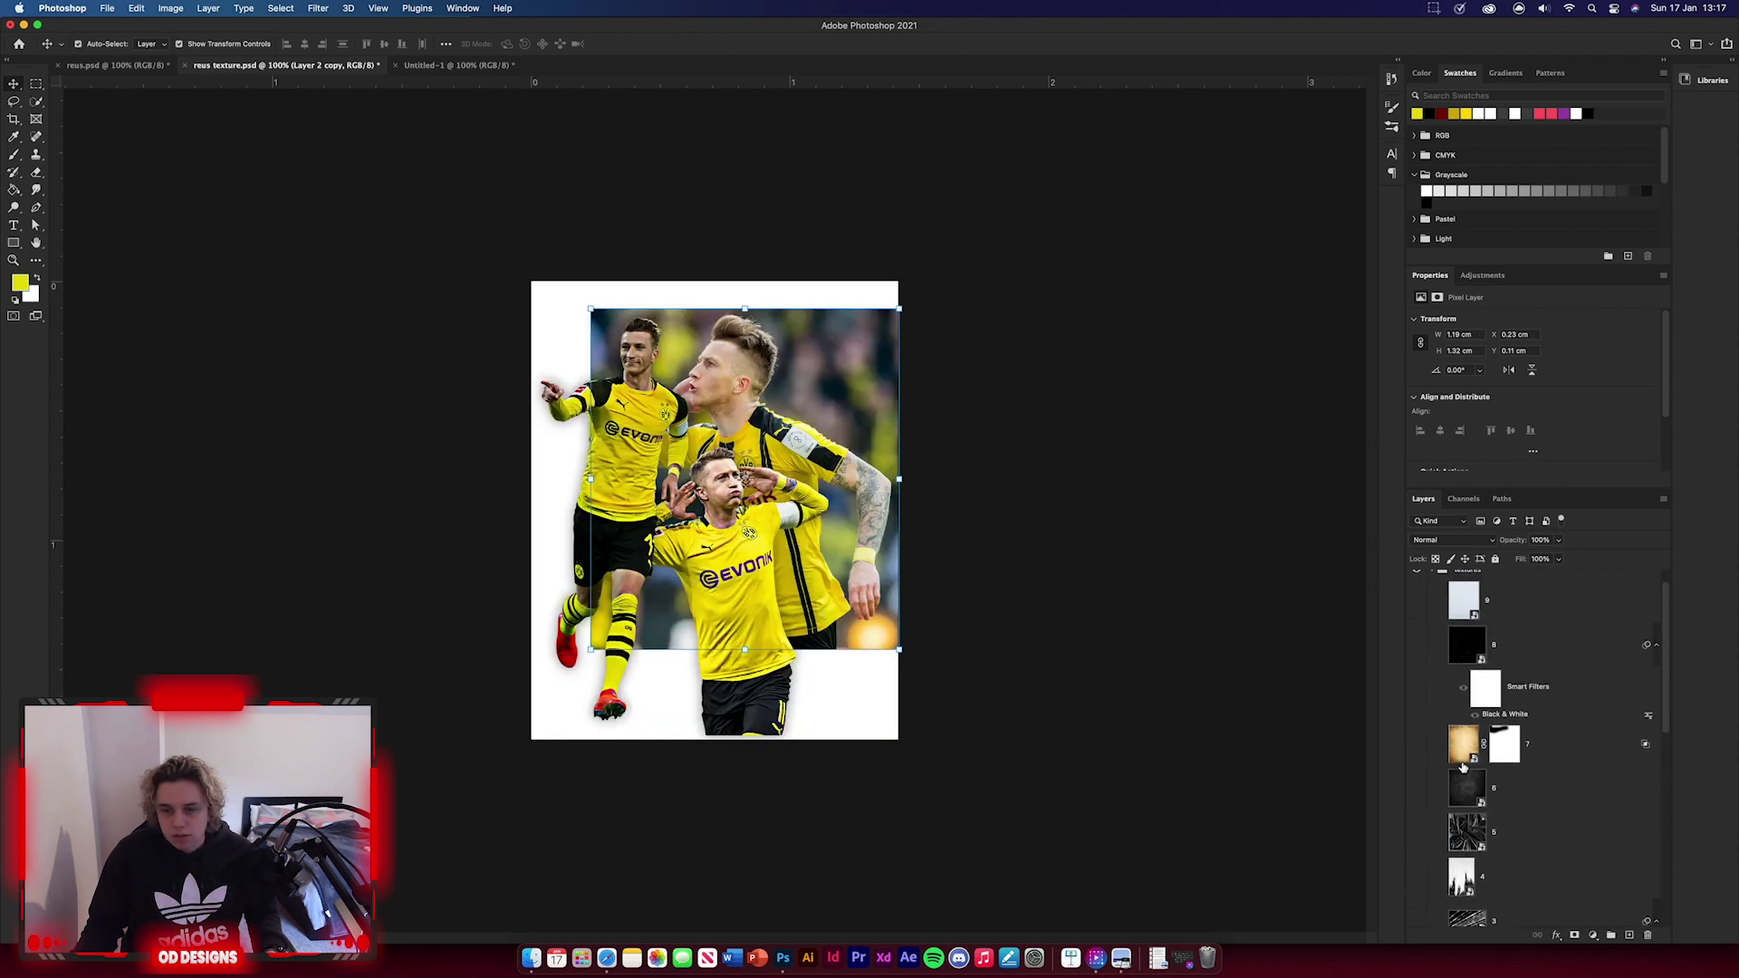
- Bring the dark grunge texture 6 into the poster, scale it to about 1.83 cm to cover the photo, and clip it to the photo layer
left_click(1417, 806)
left_click_drag(765, 426, 804, 457)
key("super+t")
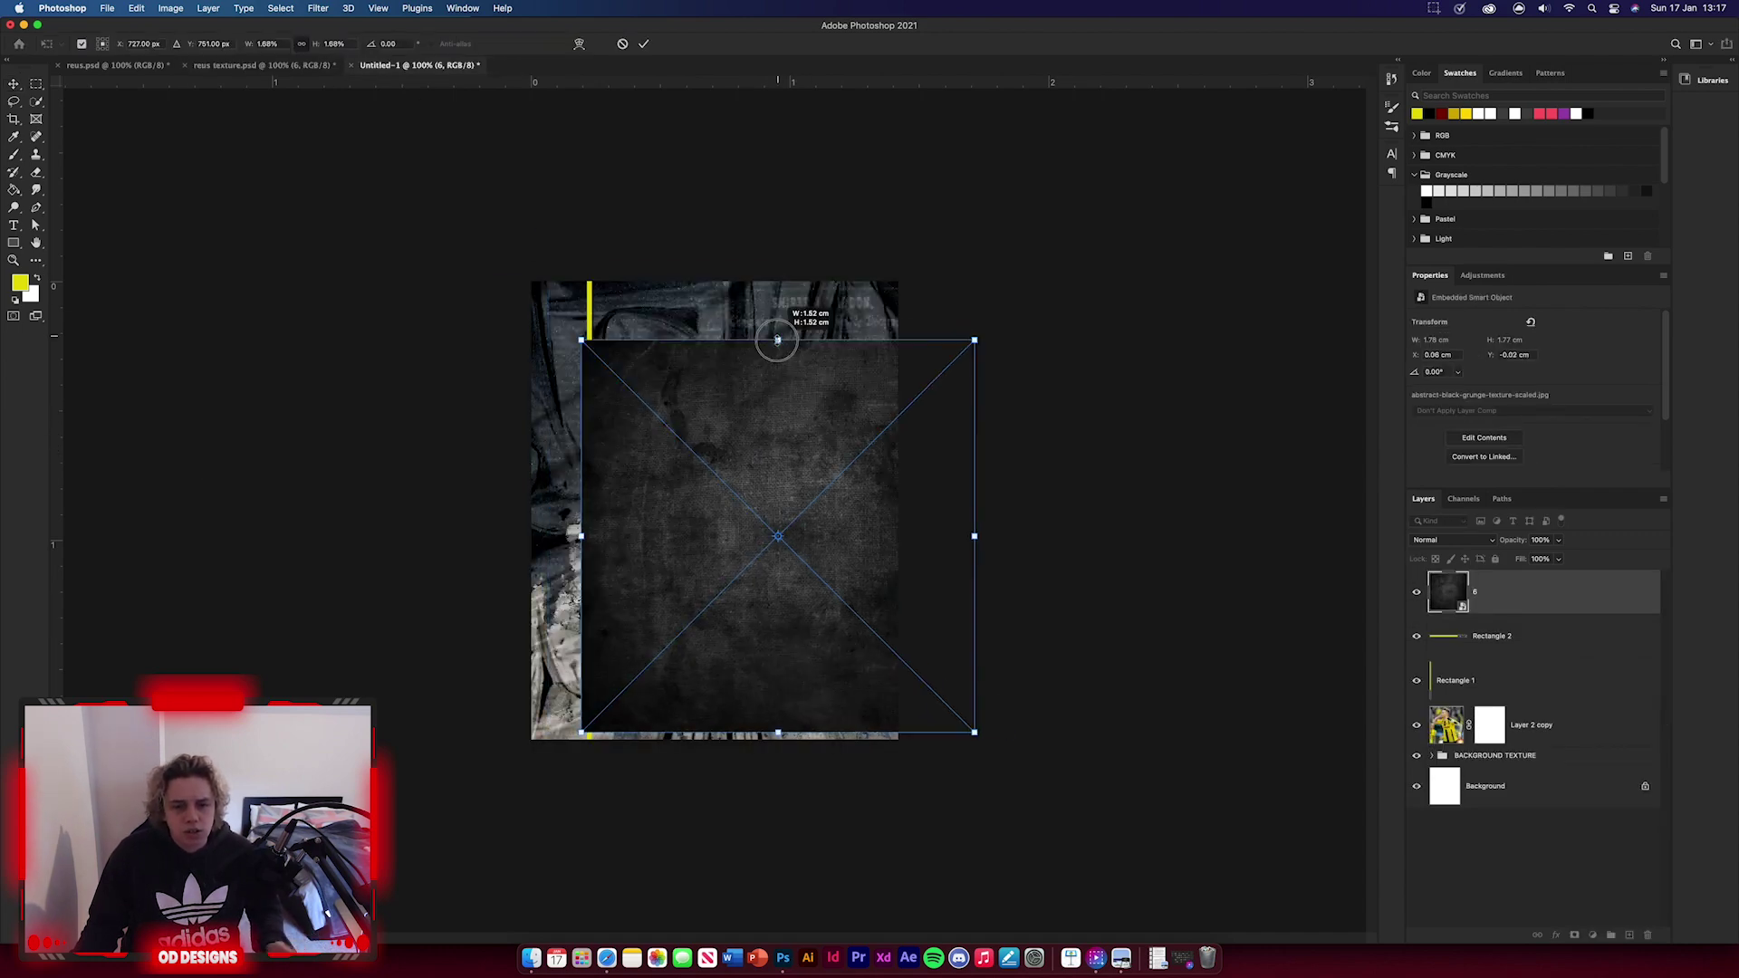
left_click_drag(730, 386, 760, 394)
left_click_drag(1526, 602, 1512, 700)
left_click(1064, 574)
- Set the clipped grunge texture 6 to the Soft Light blend mode and lower its opacity
left_click(1544, 689)
left_click(1449, 540)
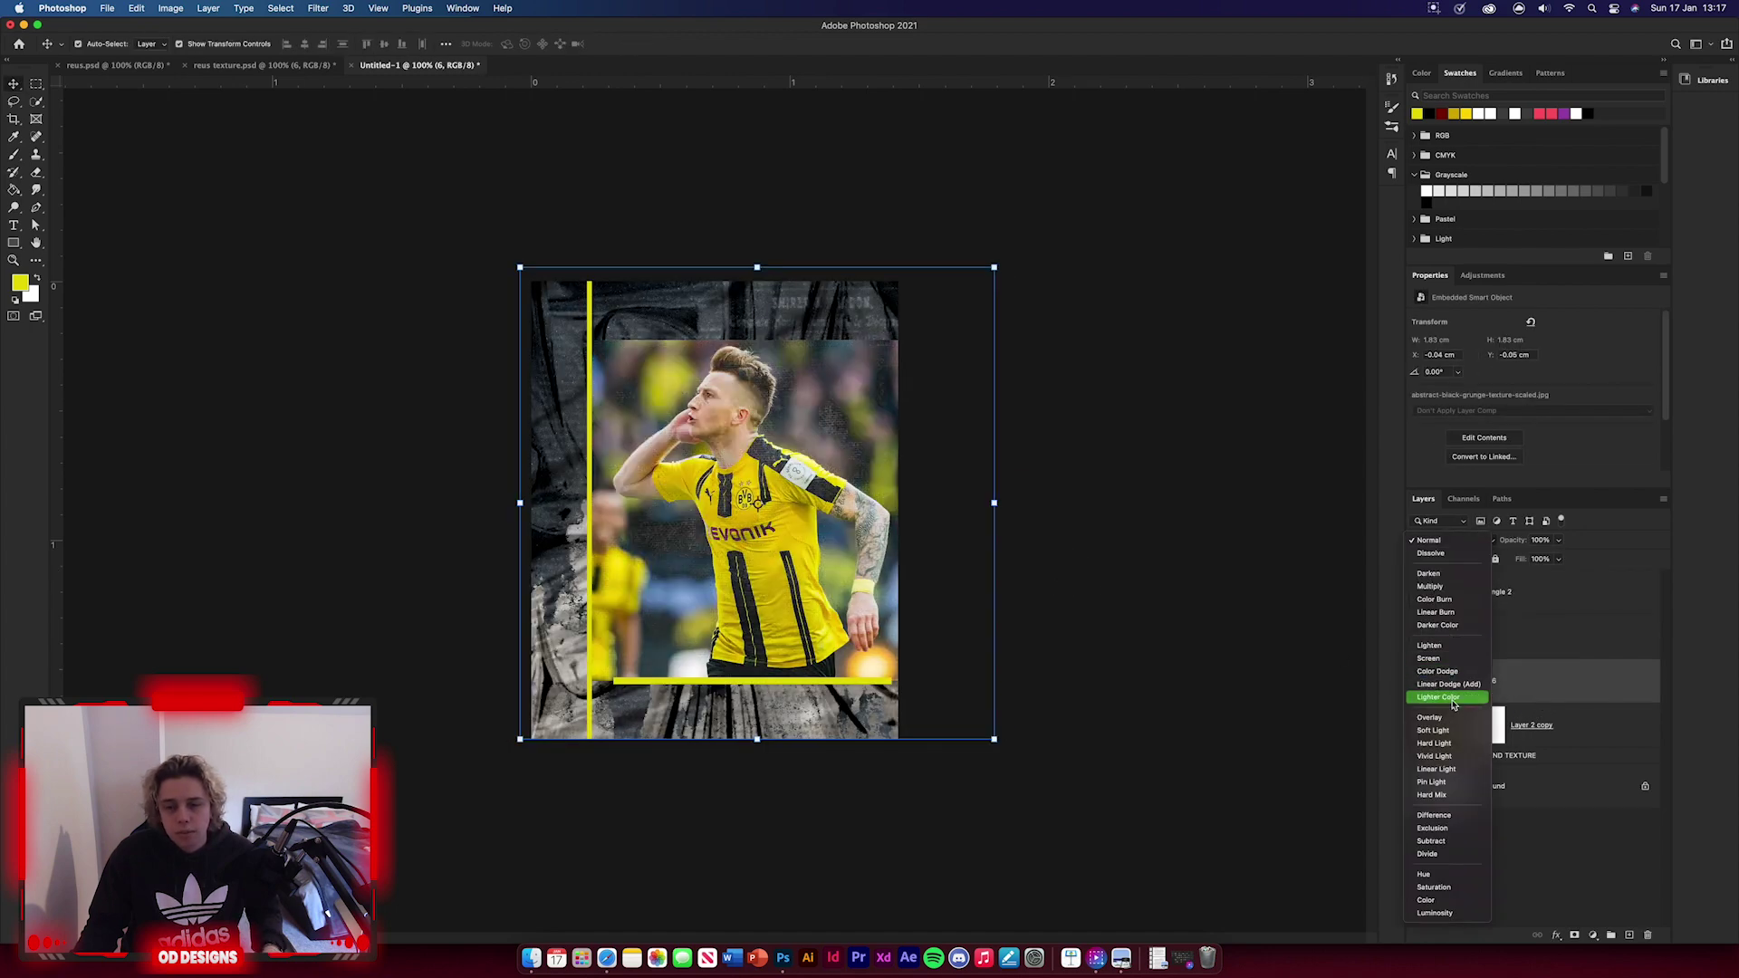
left_click(1435, 730)
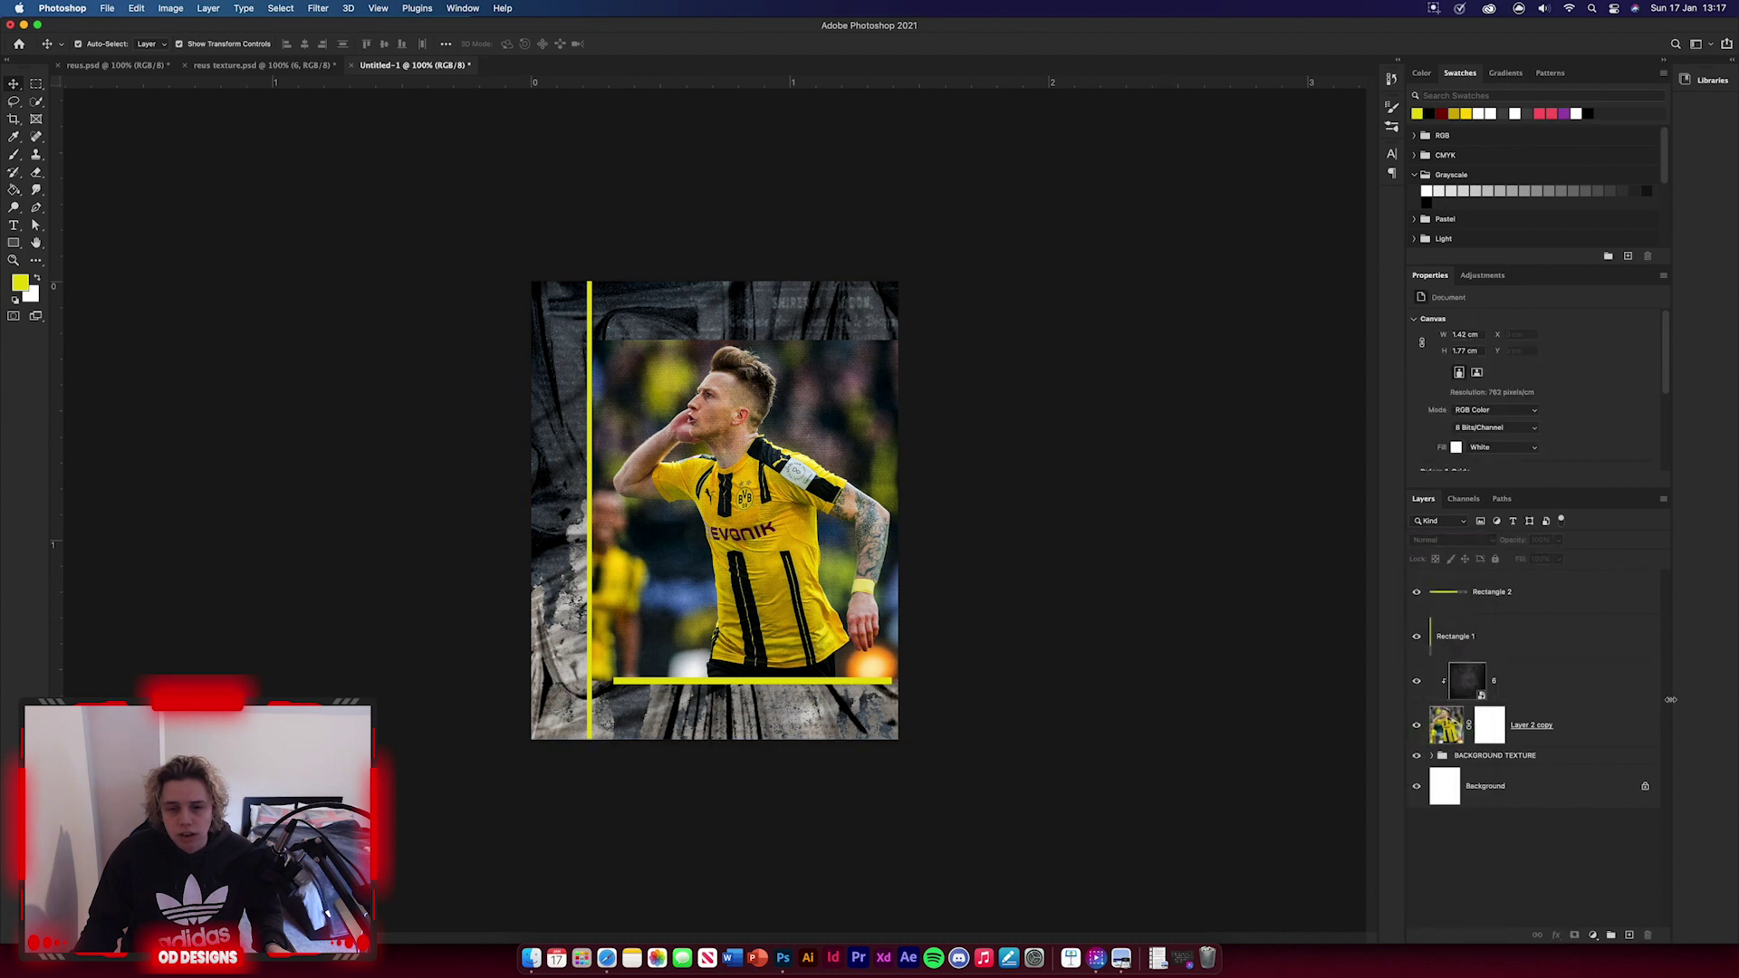
left_click_drag(1510, 539, 1480, 542)
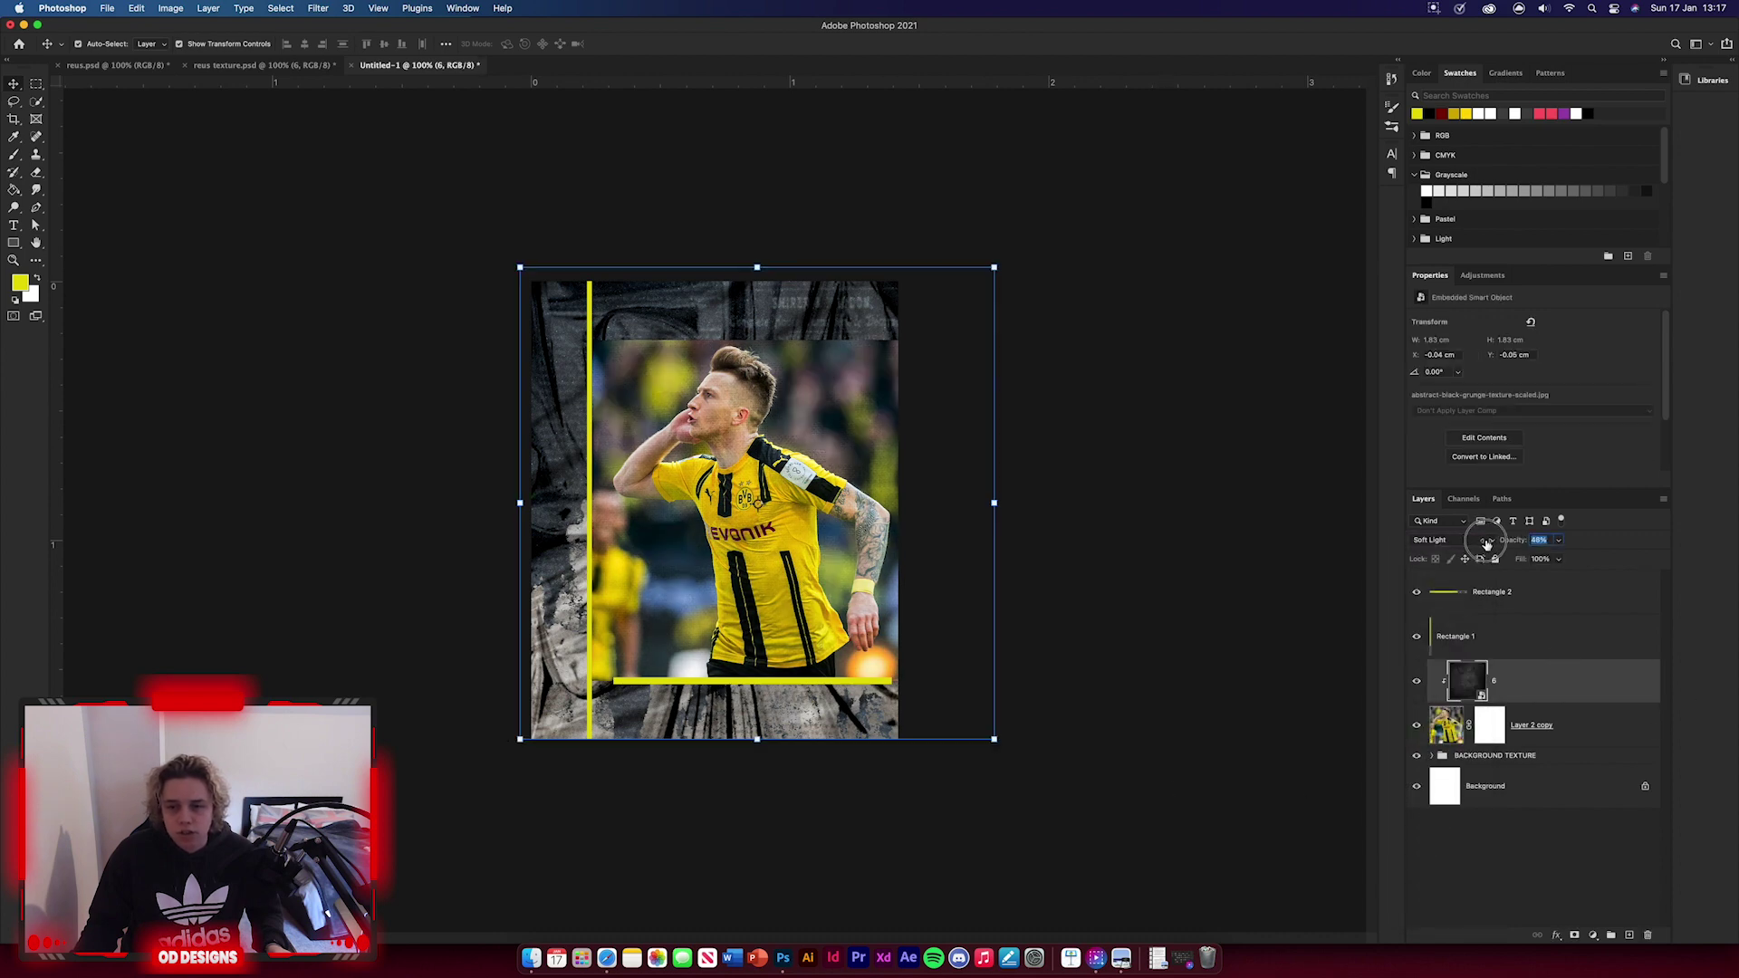
left_click(1234, 641)
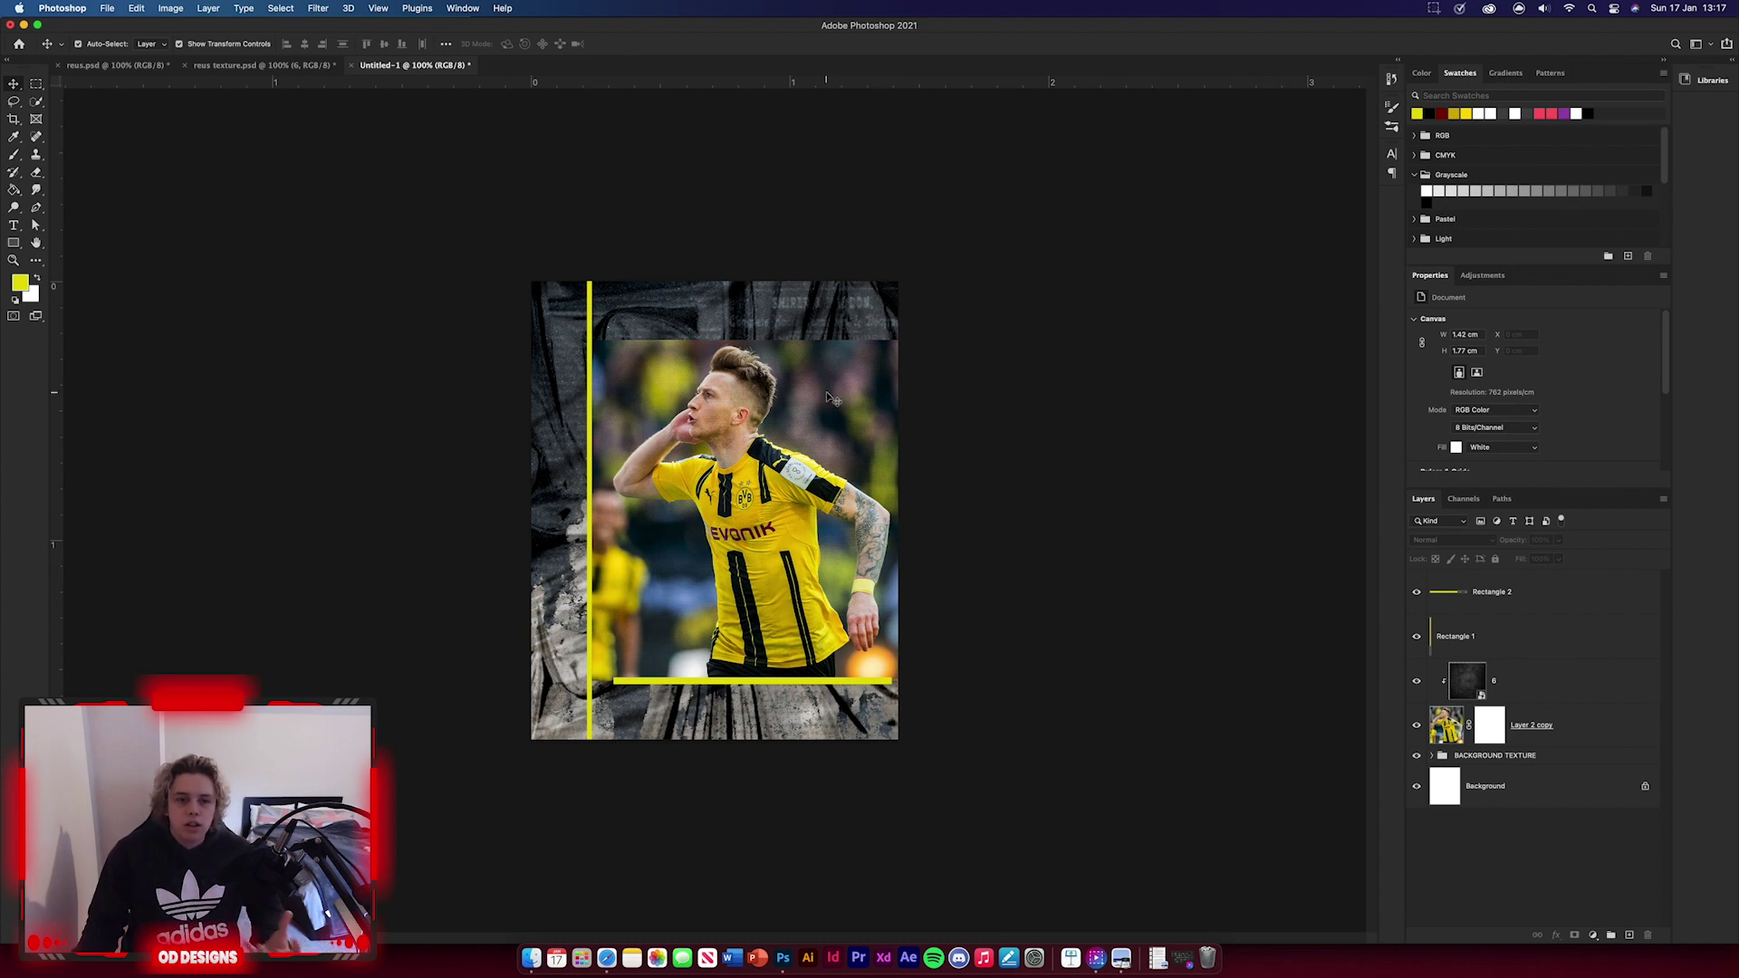
- Duplicate the player photo layer and apply a High Pass filter to the copy
left_click(1597, 733)
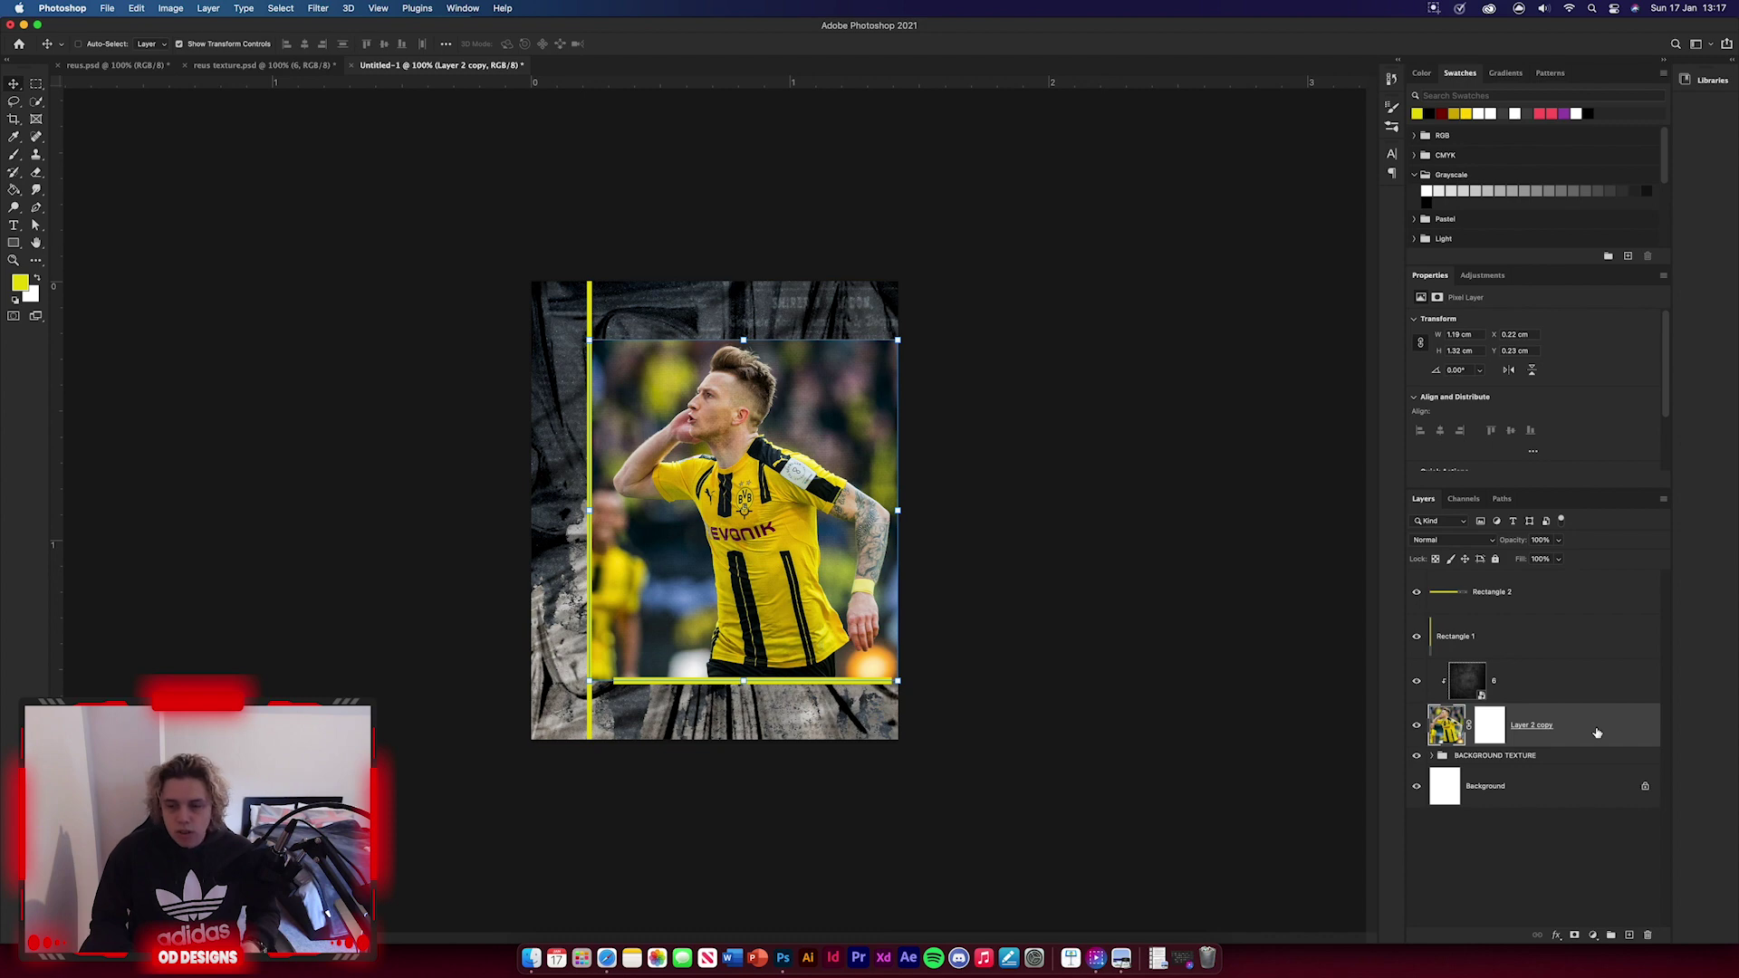
key("super+j")
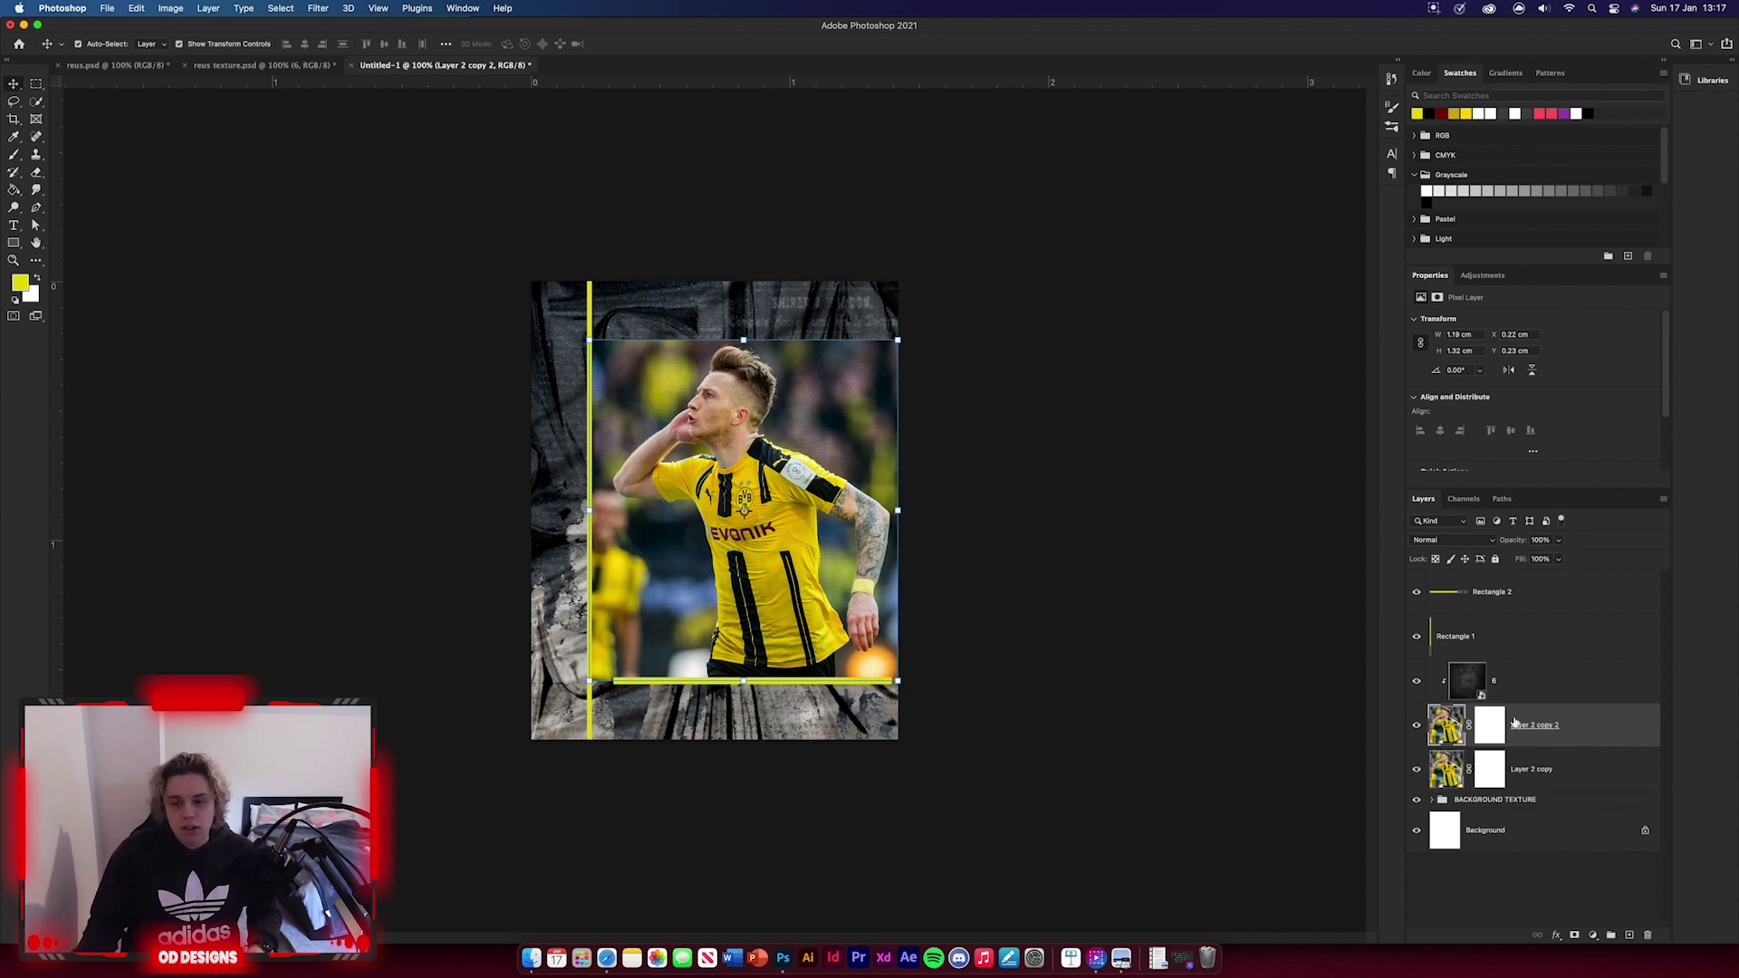
left_click(326, 11)
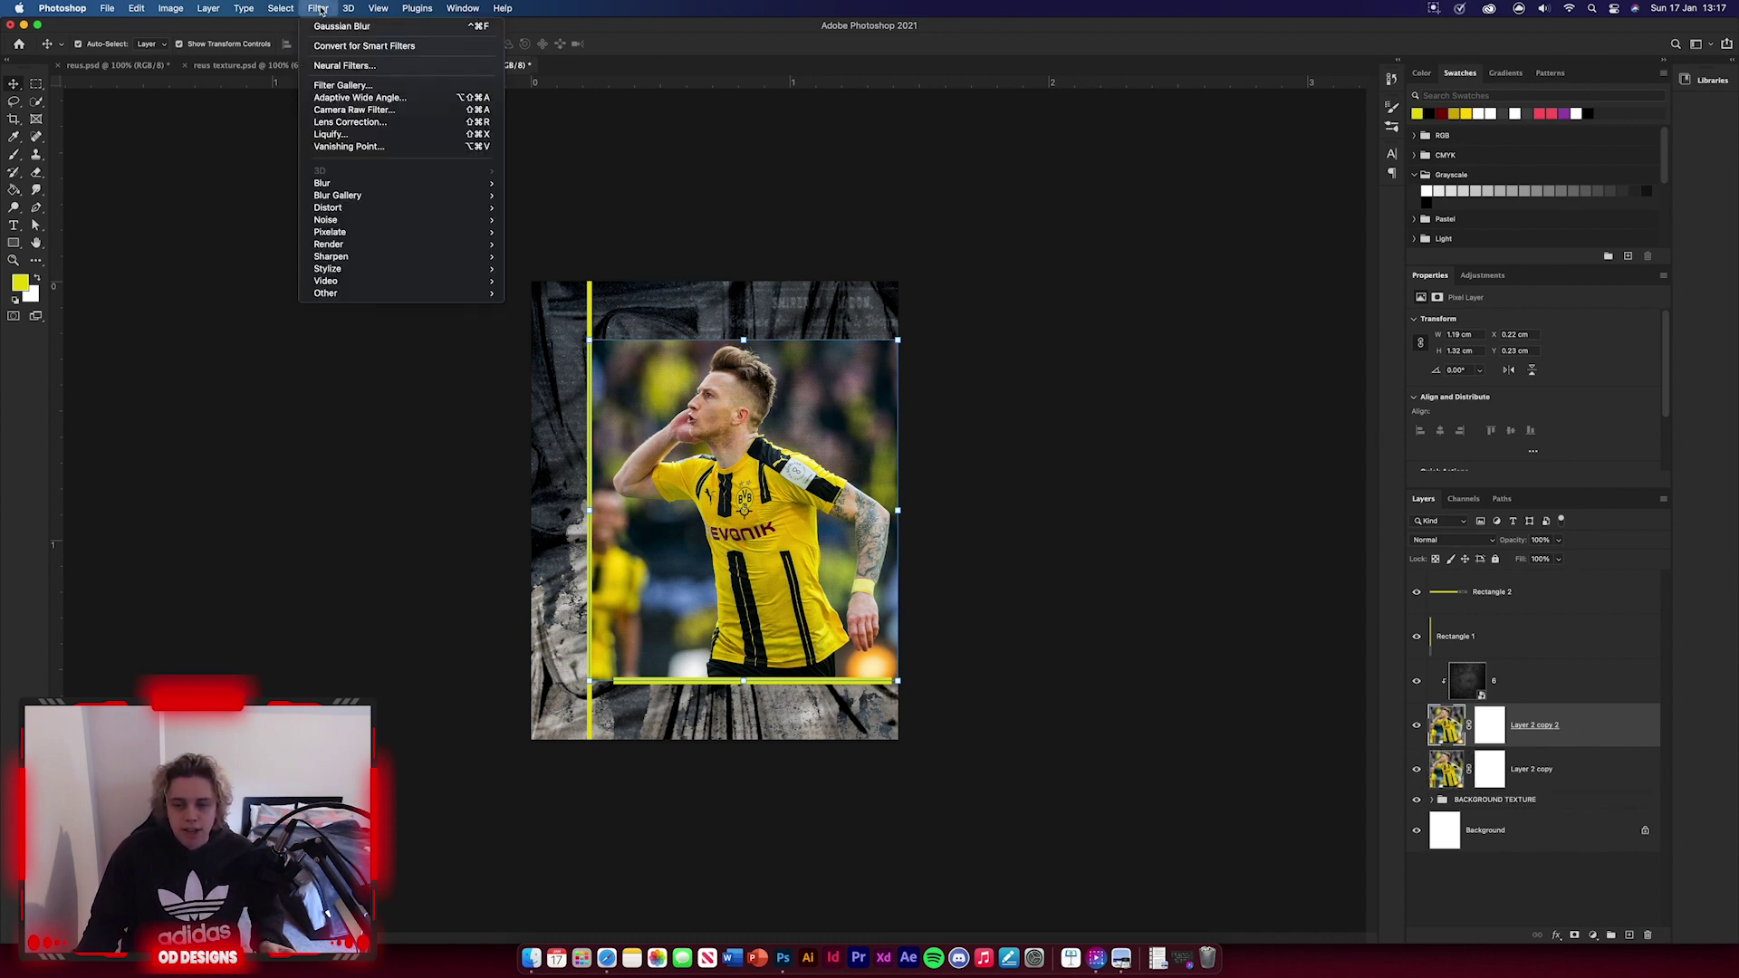
mouse_move(384, 302)
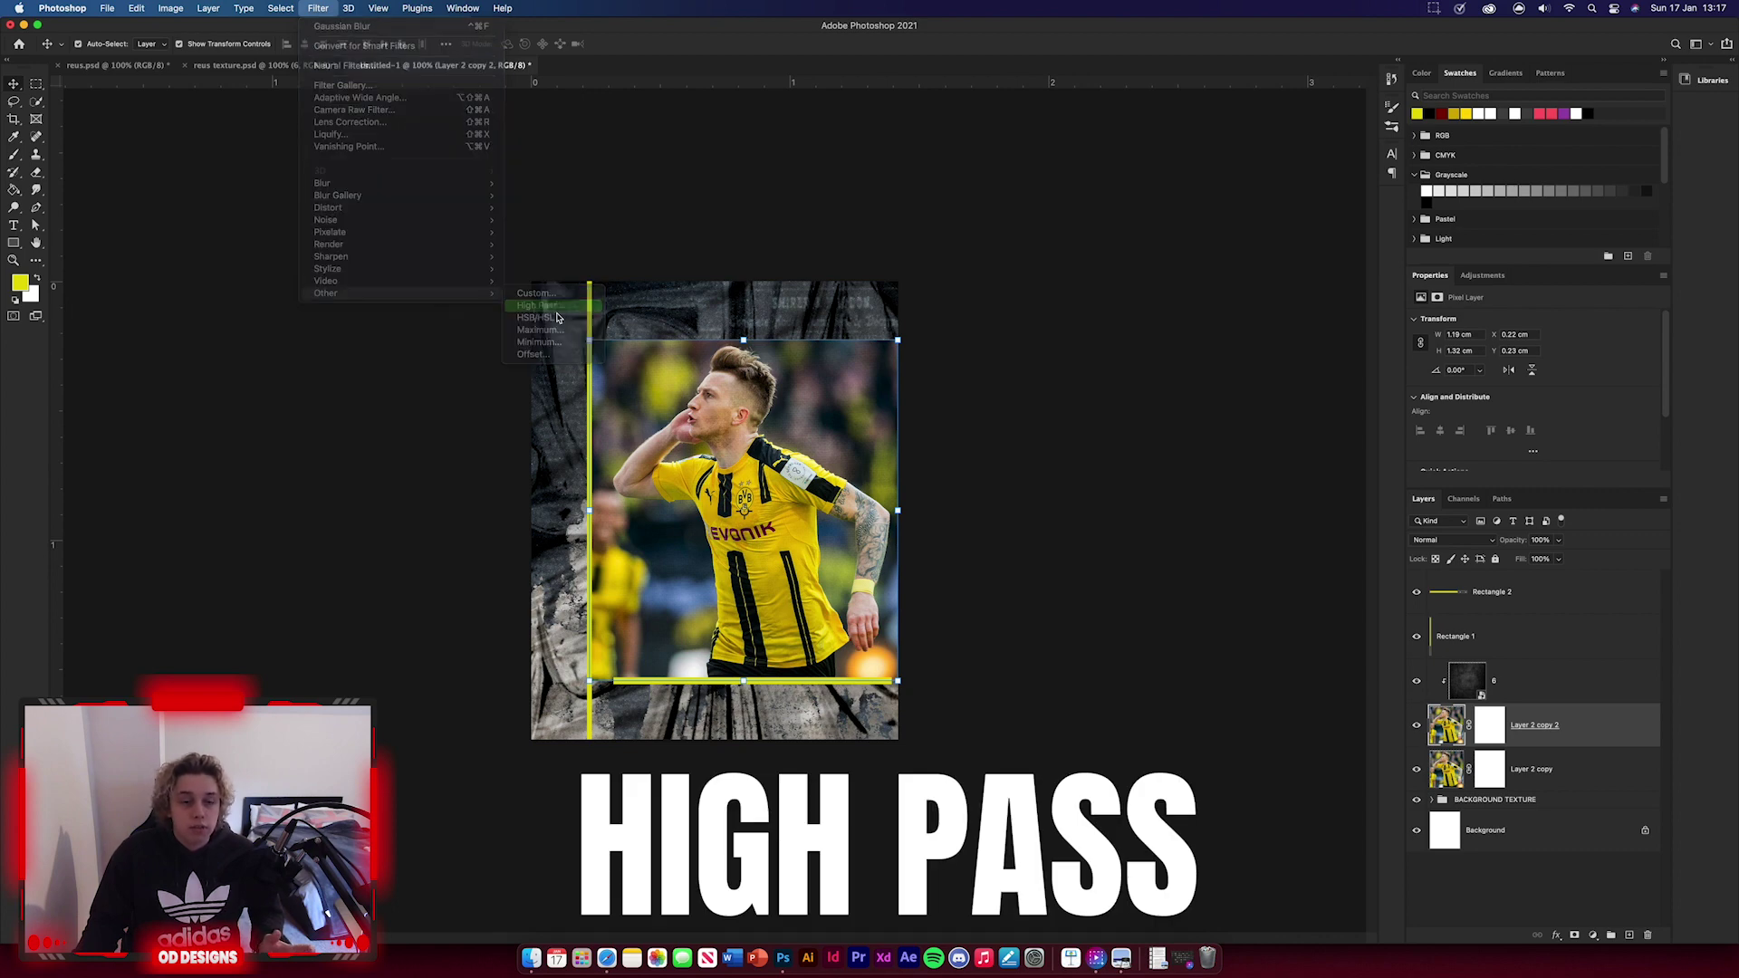
left_click(541, 306)
left_click(942, 273)
- Set the blend mode of the High Pass copy to Overlay
left_click(1455, 539)
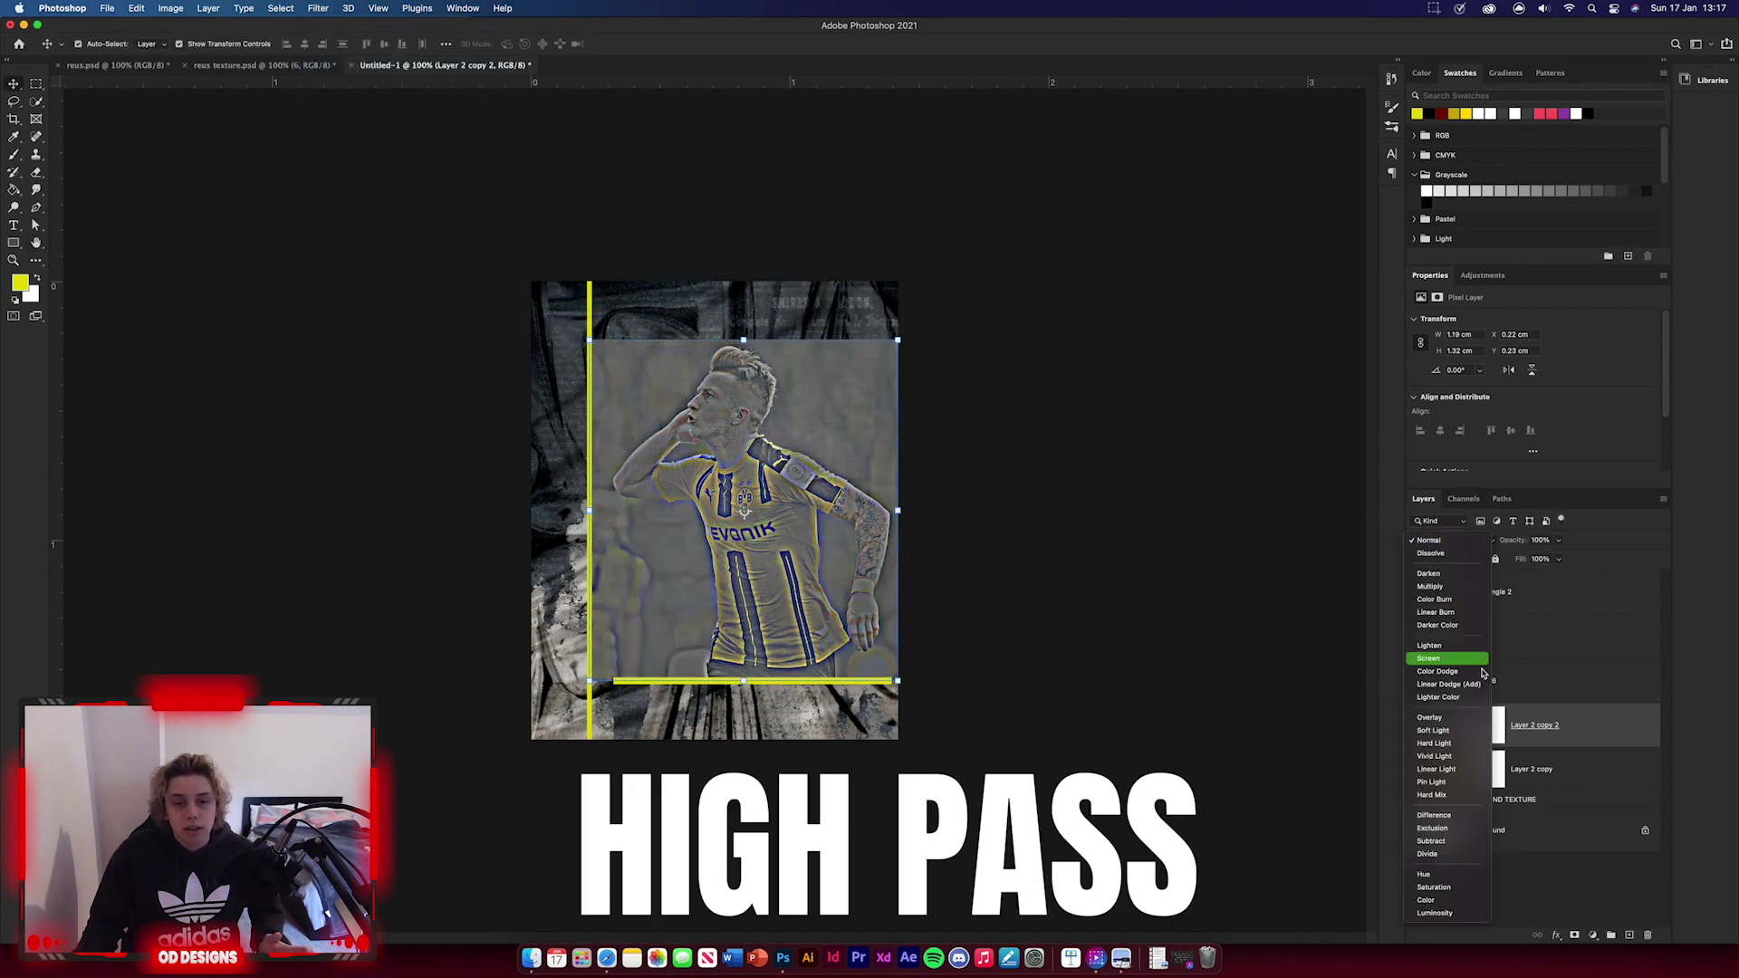
left_click(1446, 688)
left_click(1176, 775)
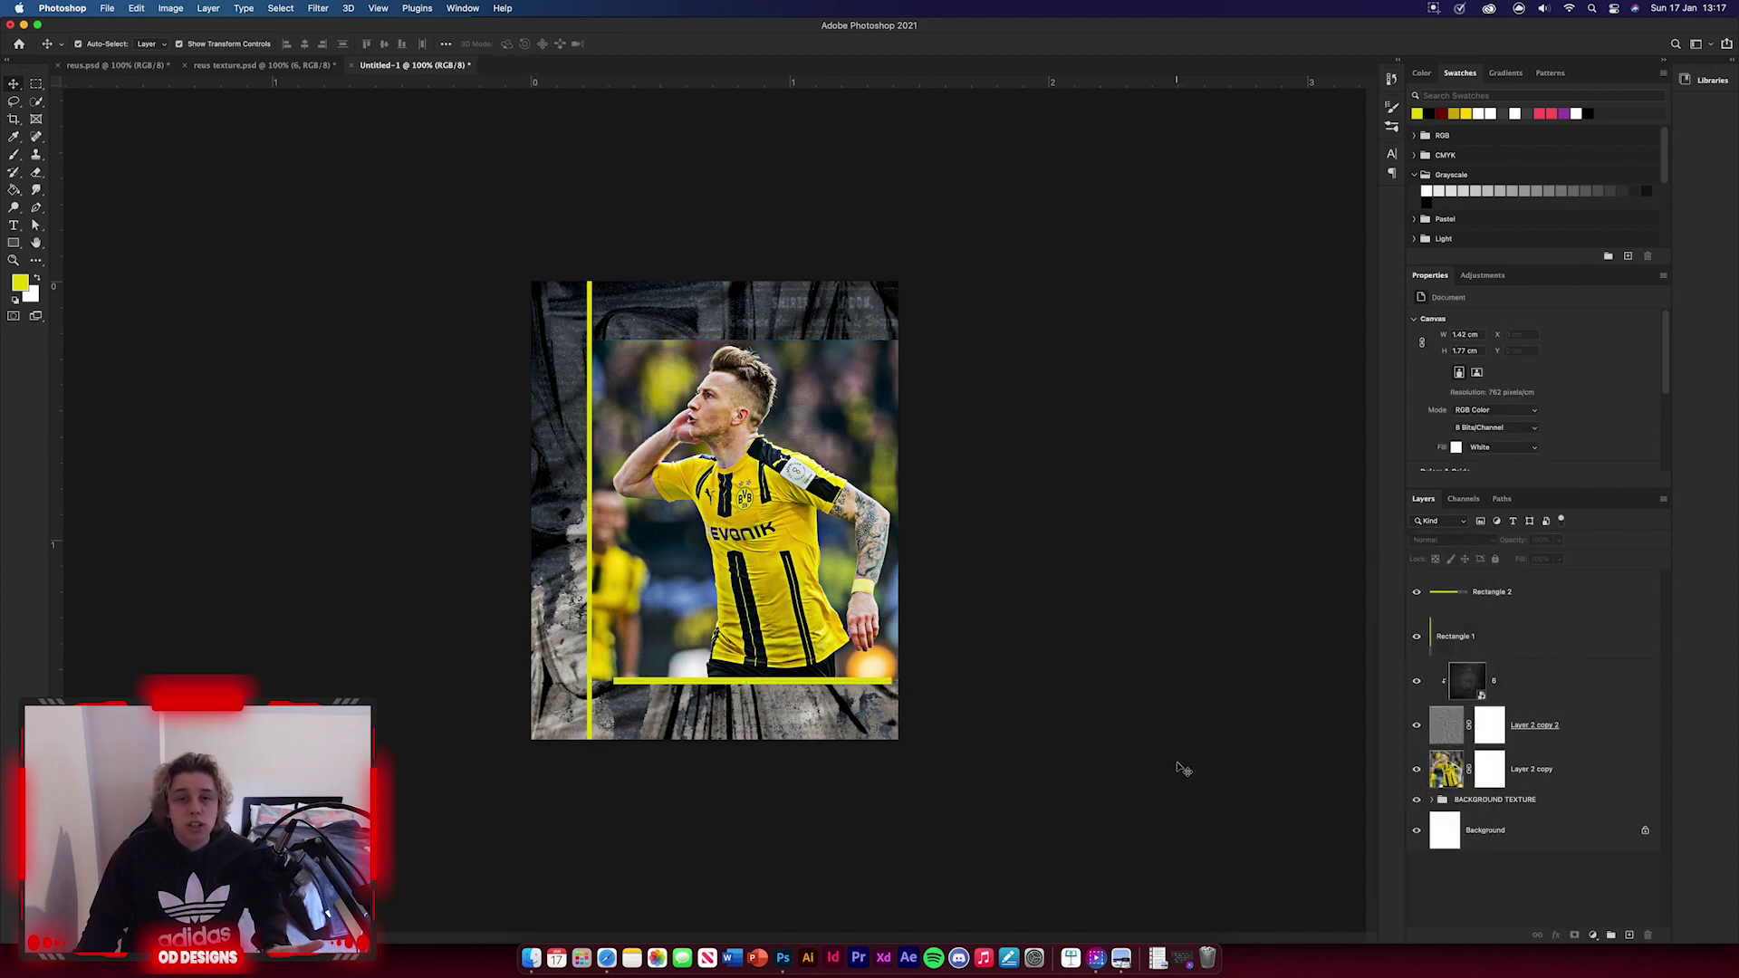
left_click(1580, 741)
right_click(1583, 770)
key("Escape")
left_click(1469, 736, "shift")
left_click(1469, 735)
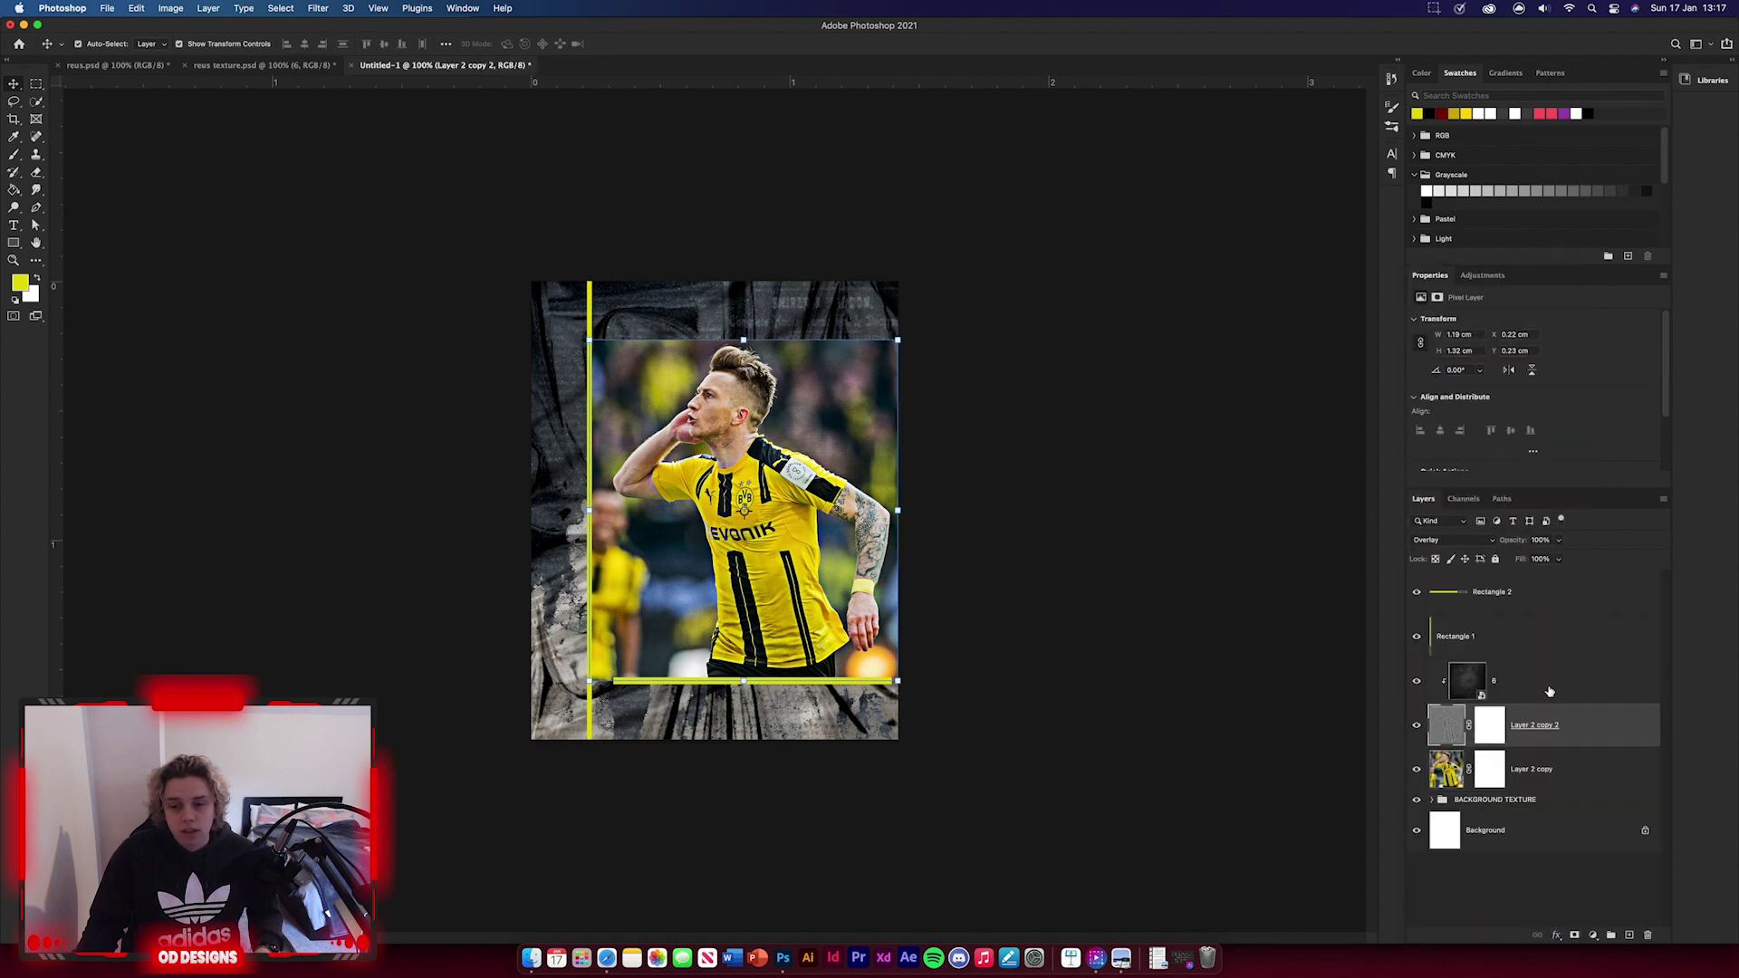
left_click(1480, 696)
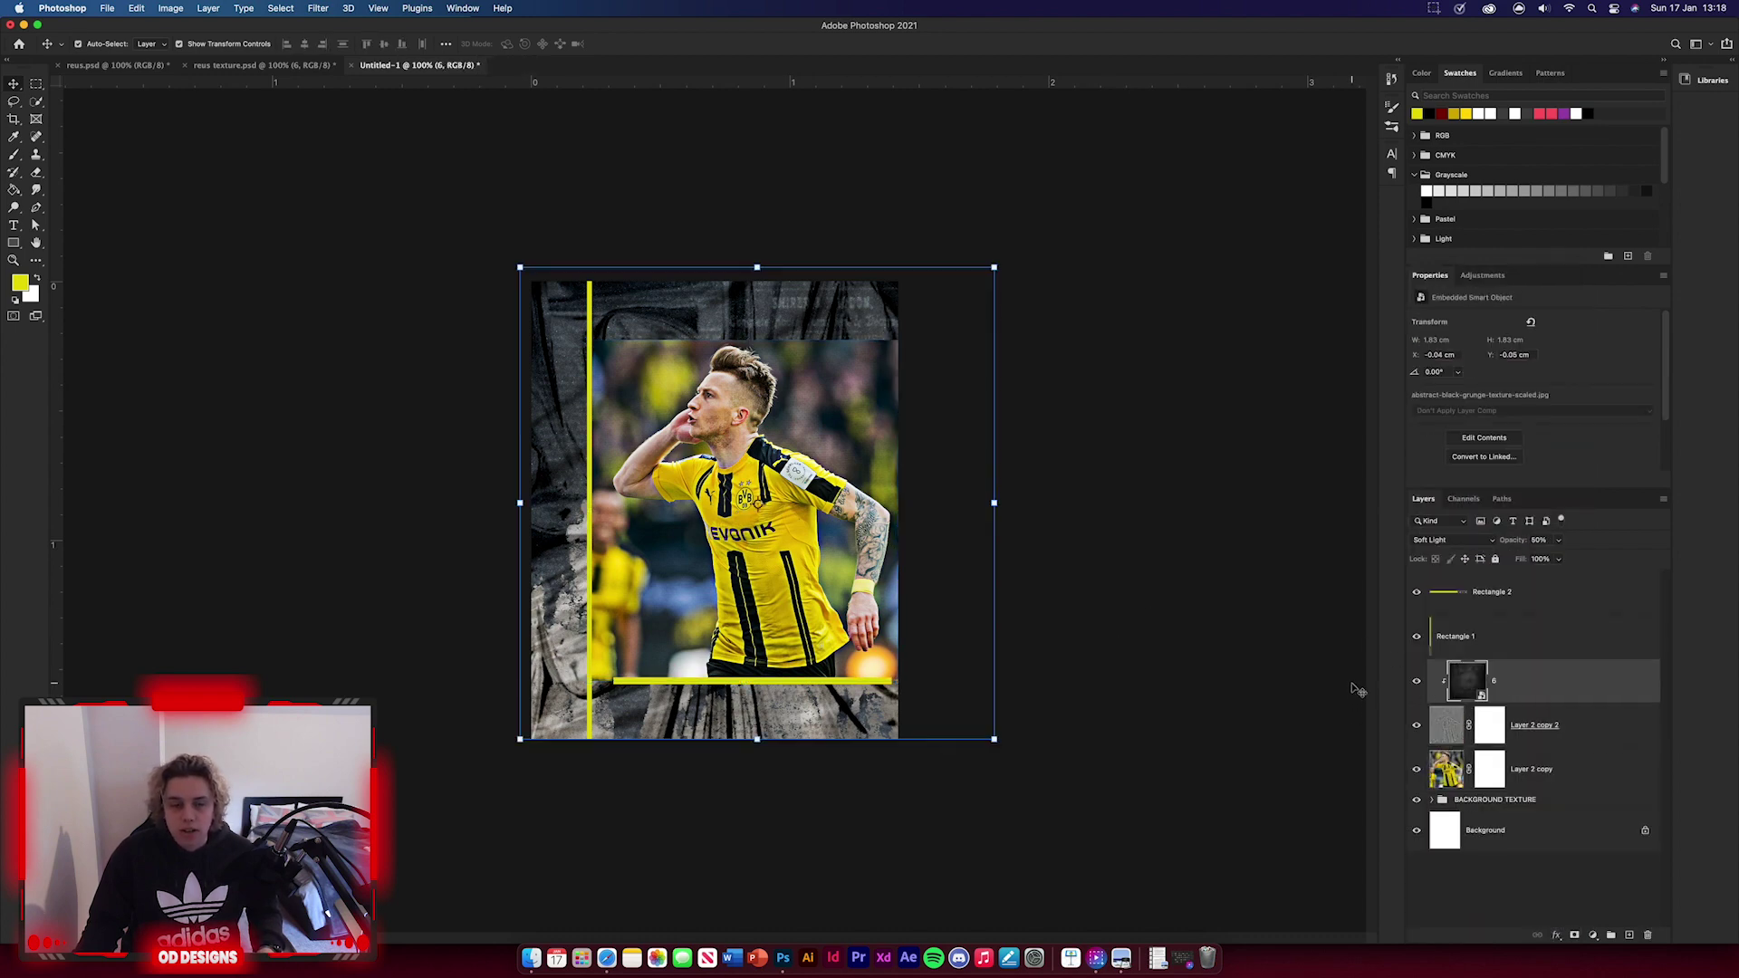
left_click(1566, 593)
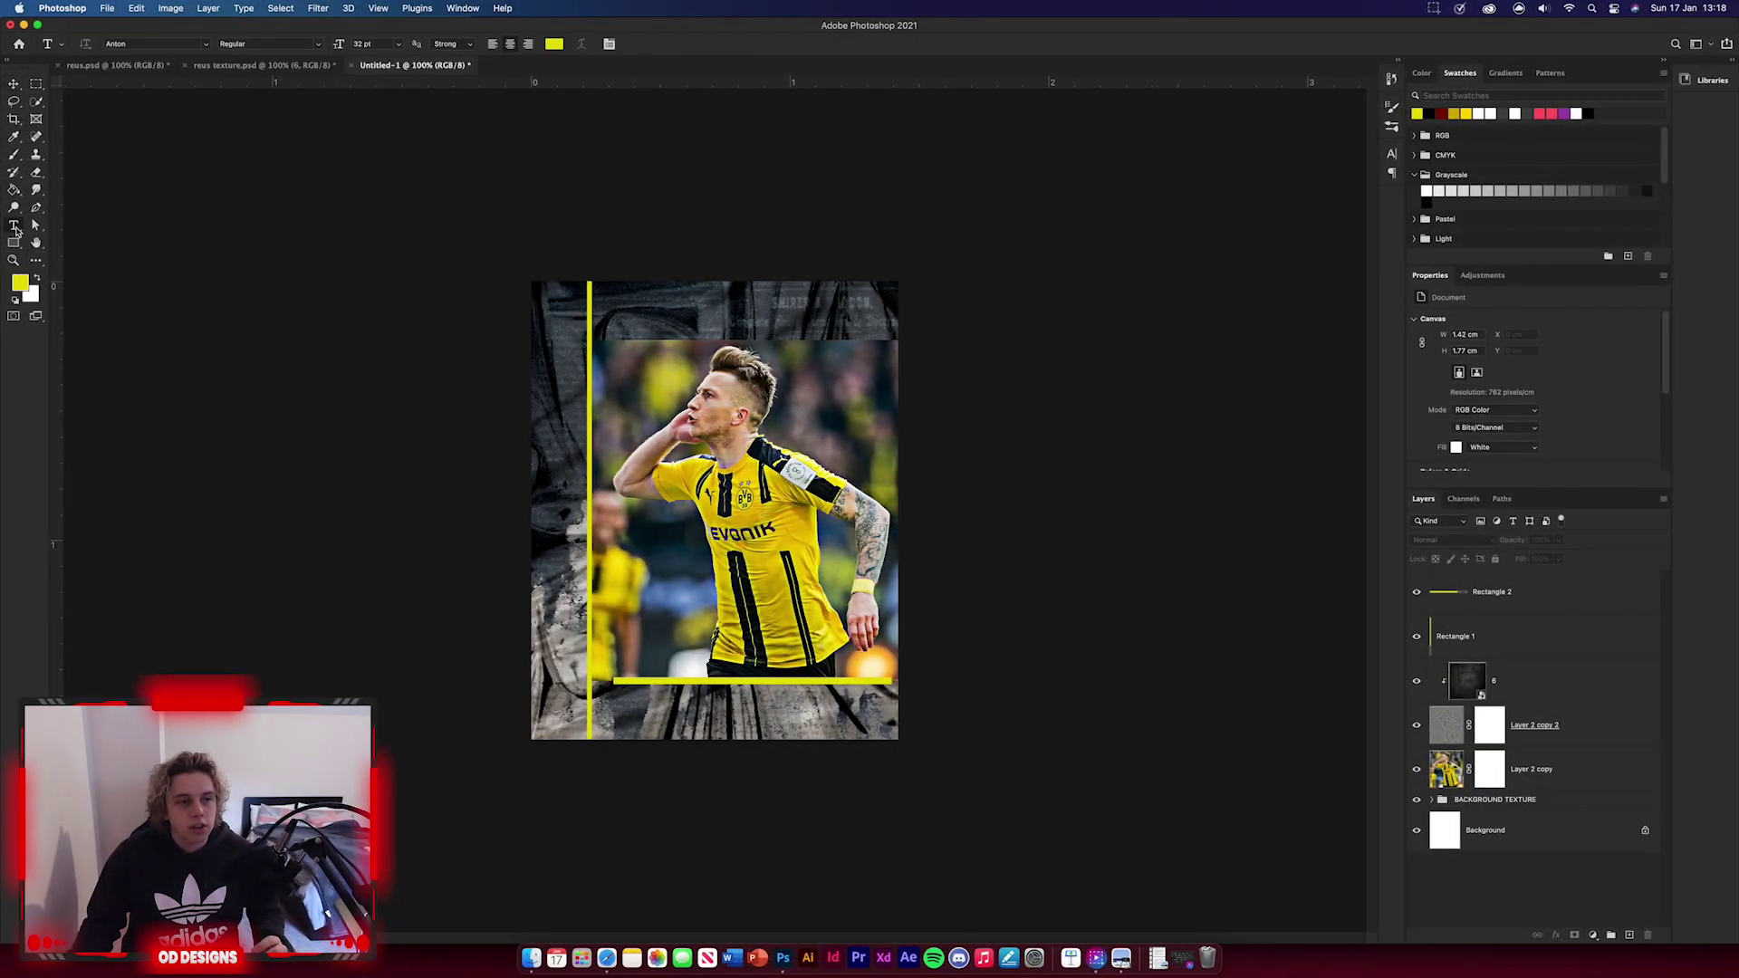
- Add the yellow text REUS in the Anton font at 35 pt over the poster
key("t")
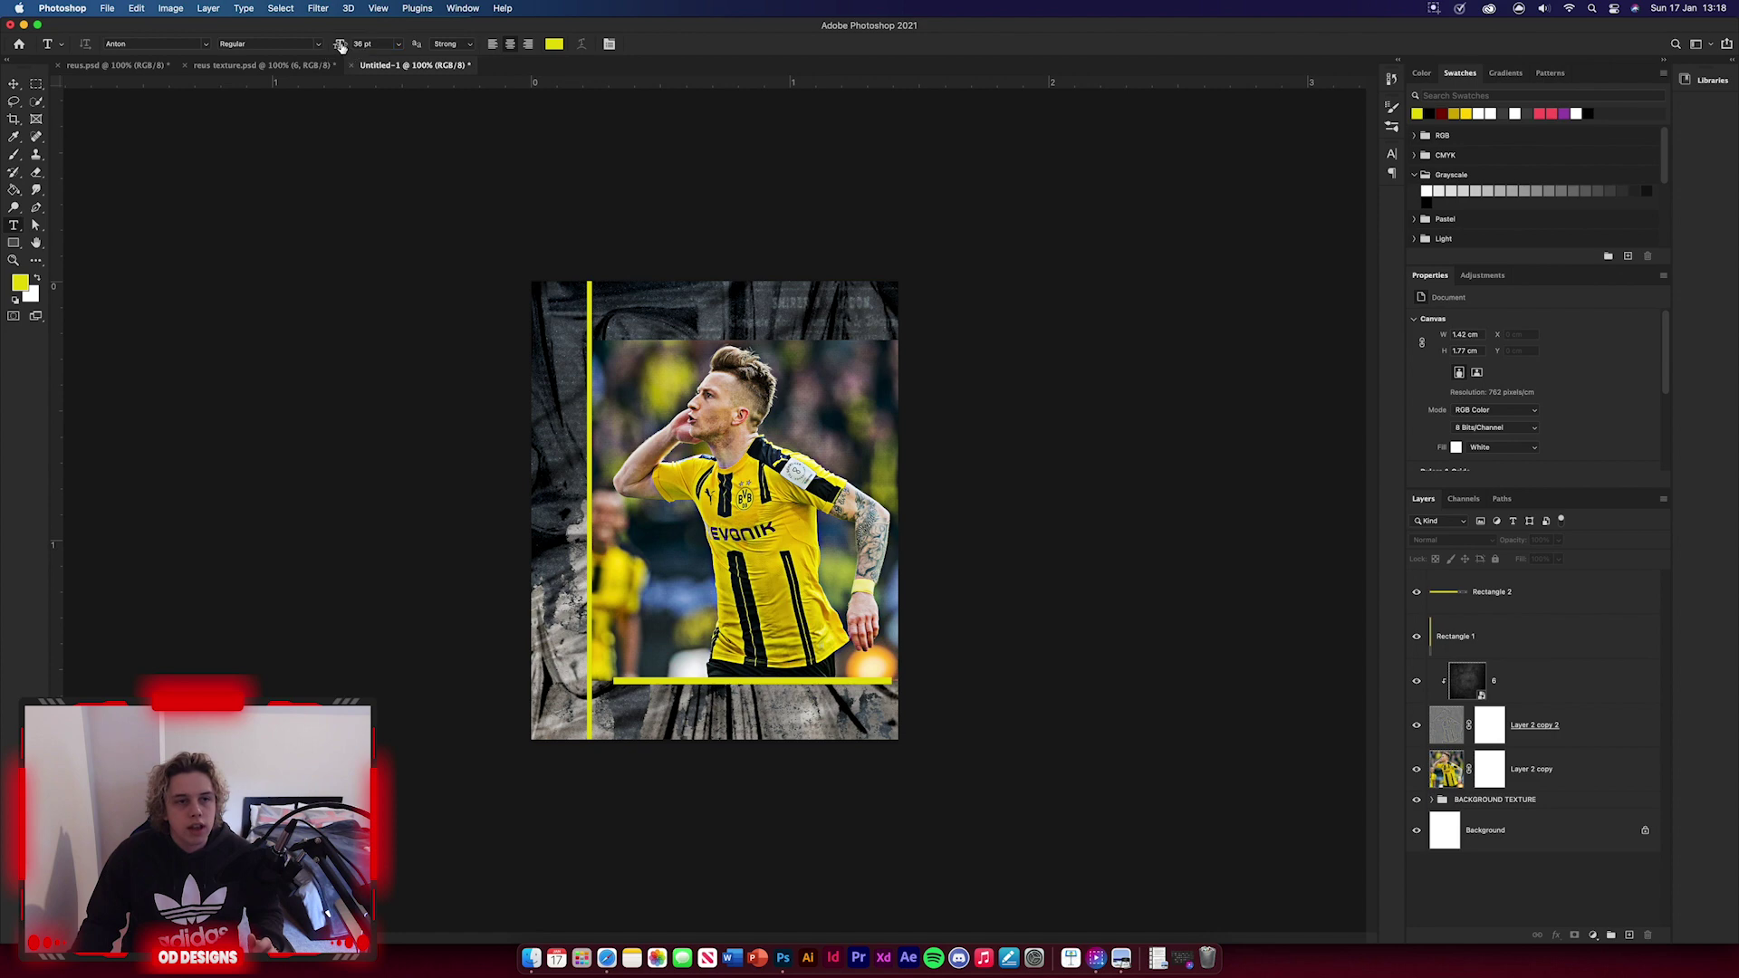
left_click_drag(344, 47, 345, 53)
left_click(697, 501)
type("R")
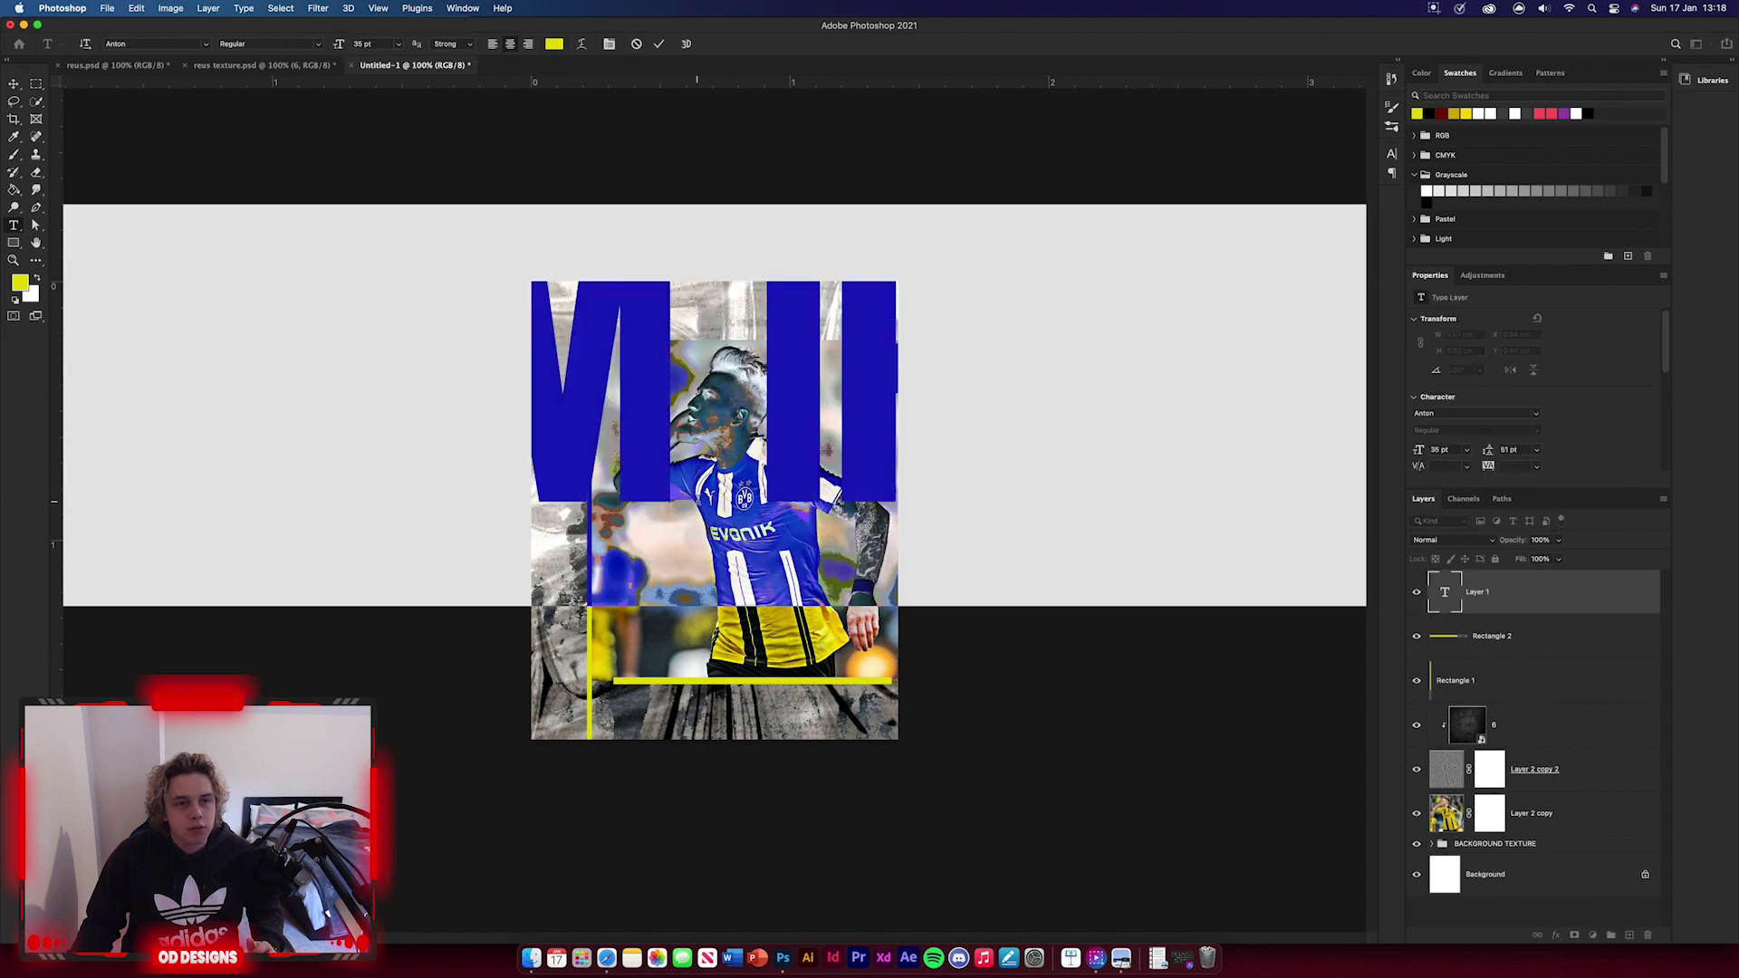
type("EUS")
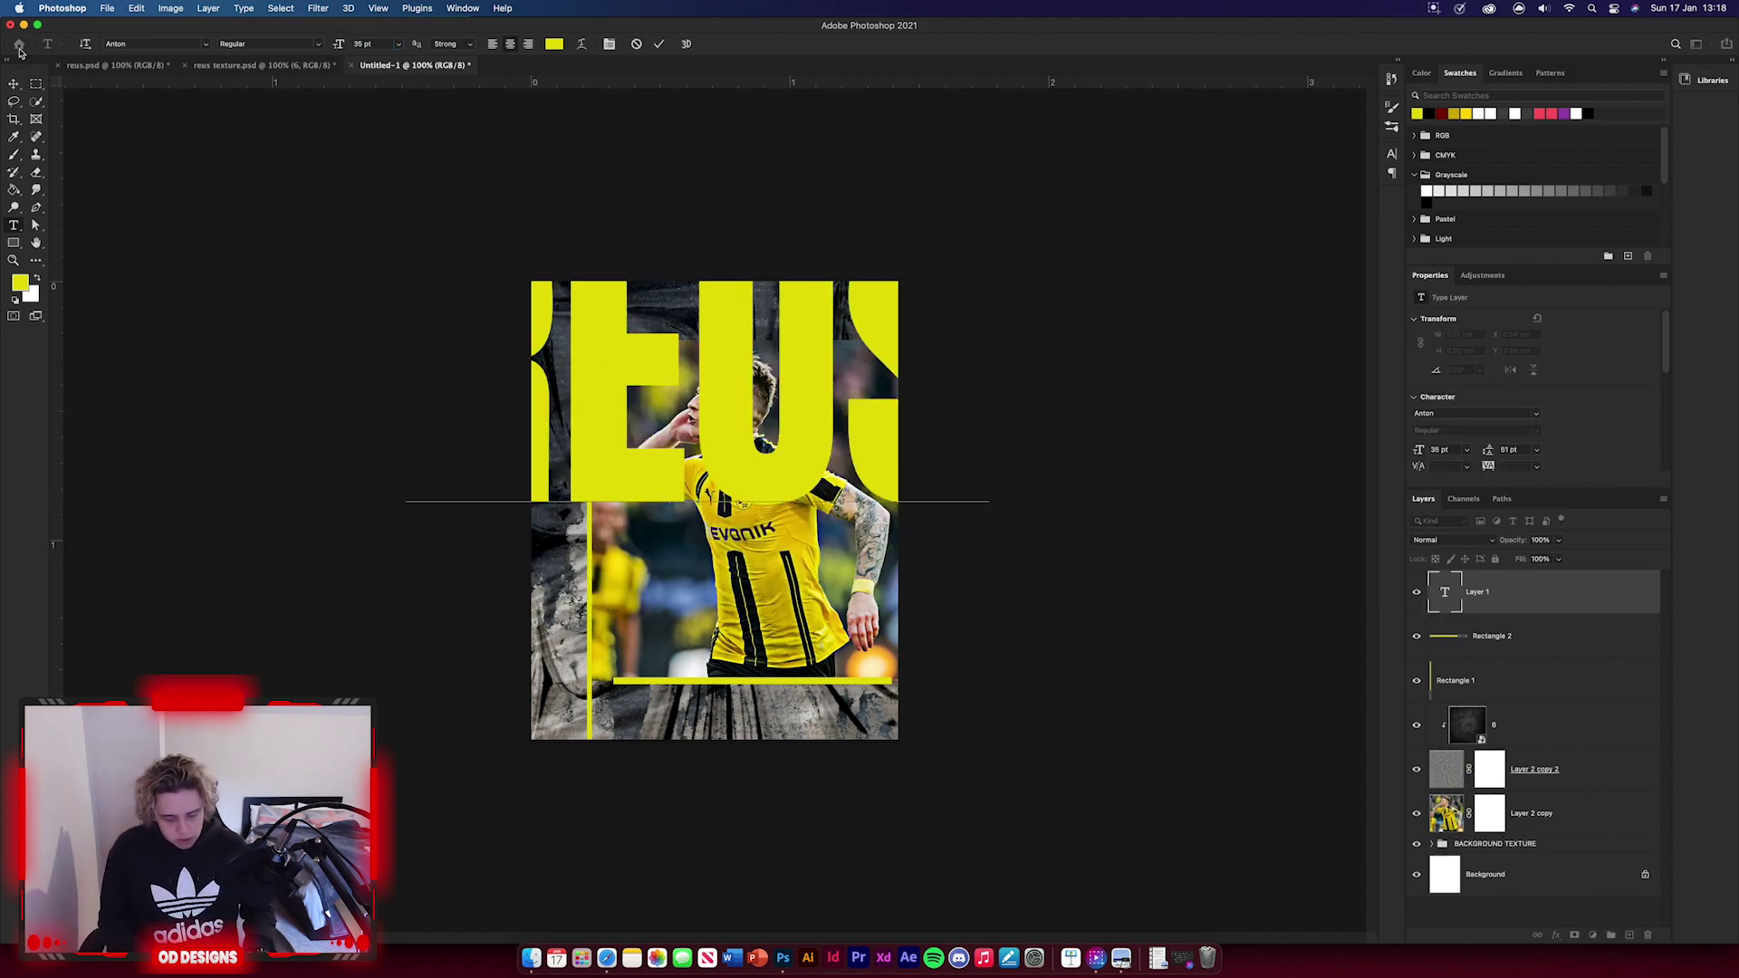
- Rotate the REUS text 90° and scale it to about 0.77 by 1.12 cm along the photo's right edge
key("super+Return")
left_click_drag(983, 364, 928, 404)
key("Escape")
left_click_drag(997, 214, 803, 600)
left_click_drag(439, 352, 463, 433)
left_click_drag(520, 486, 681, 486)
left_click_drag(868, 384, 869, 435)
left_click_drag(683, 679, 716, 616)
left_click_drag(819, 448, 822, 470)
left_click(1098, 458)
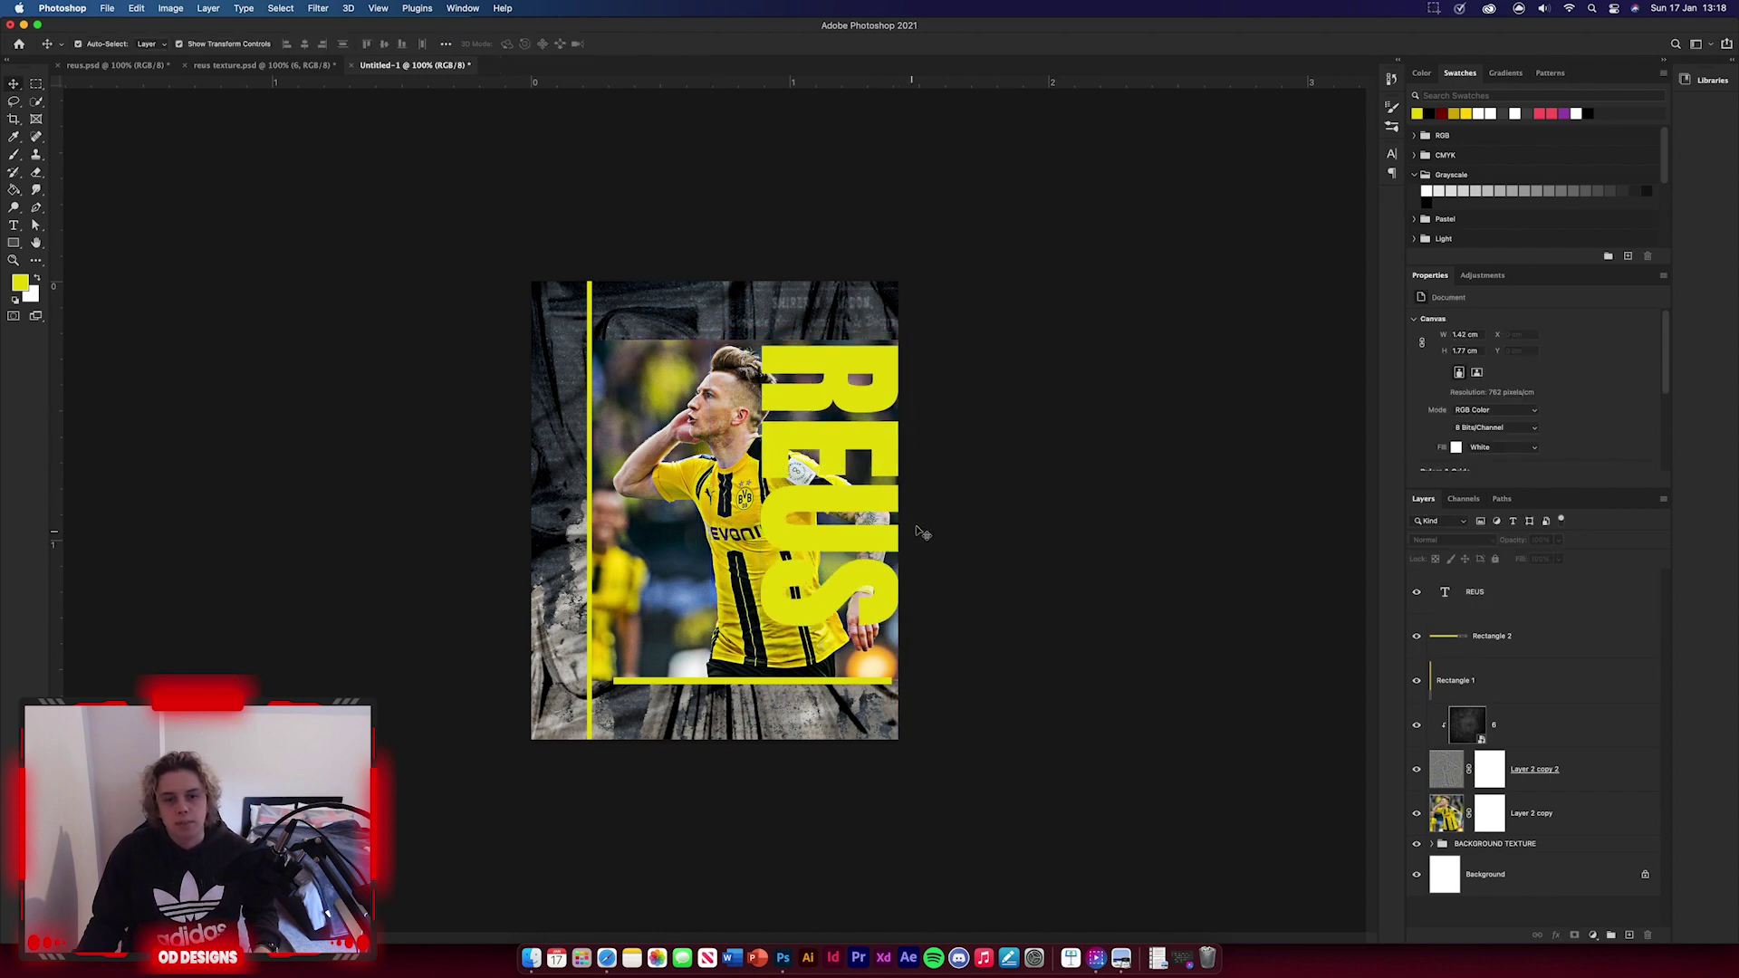
- Duplicate the REUS text layer and give the original layer a yellow stroke with a size of 2 px
left_click(1558, 600)
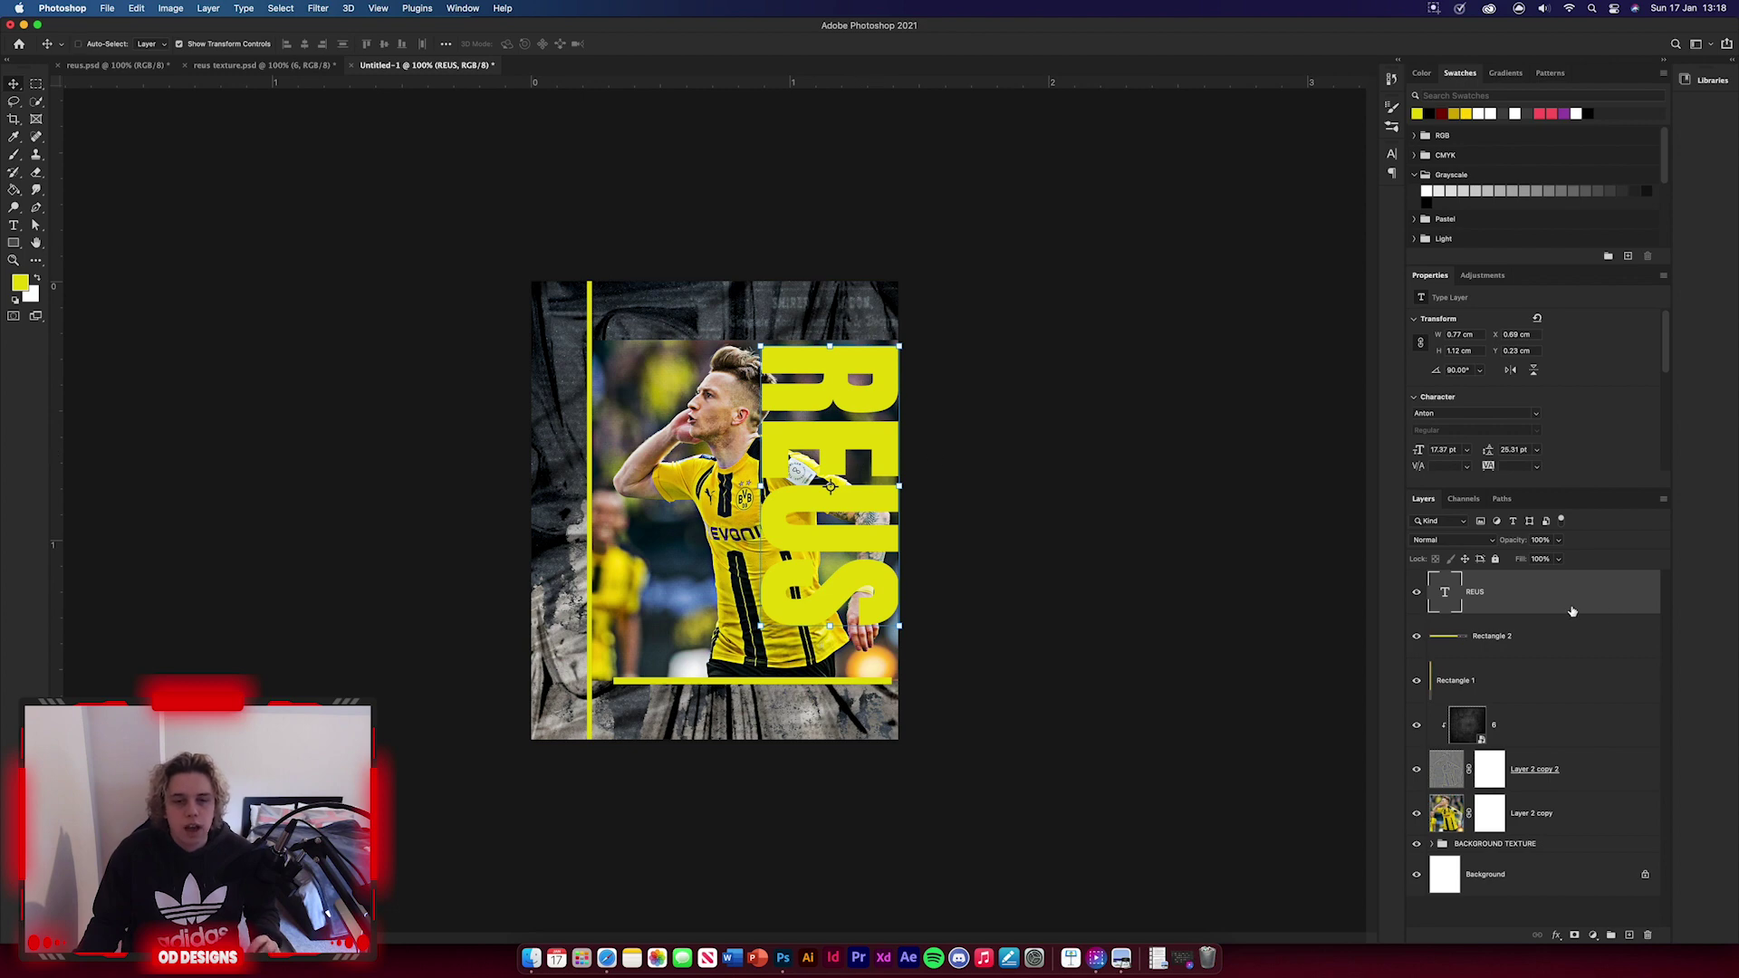
key("super+j")
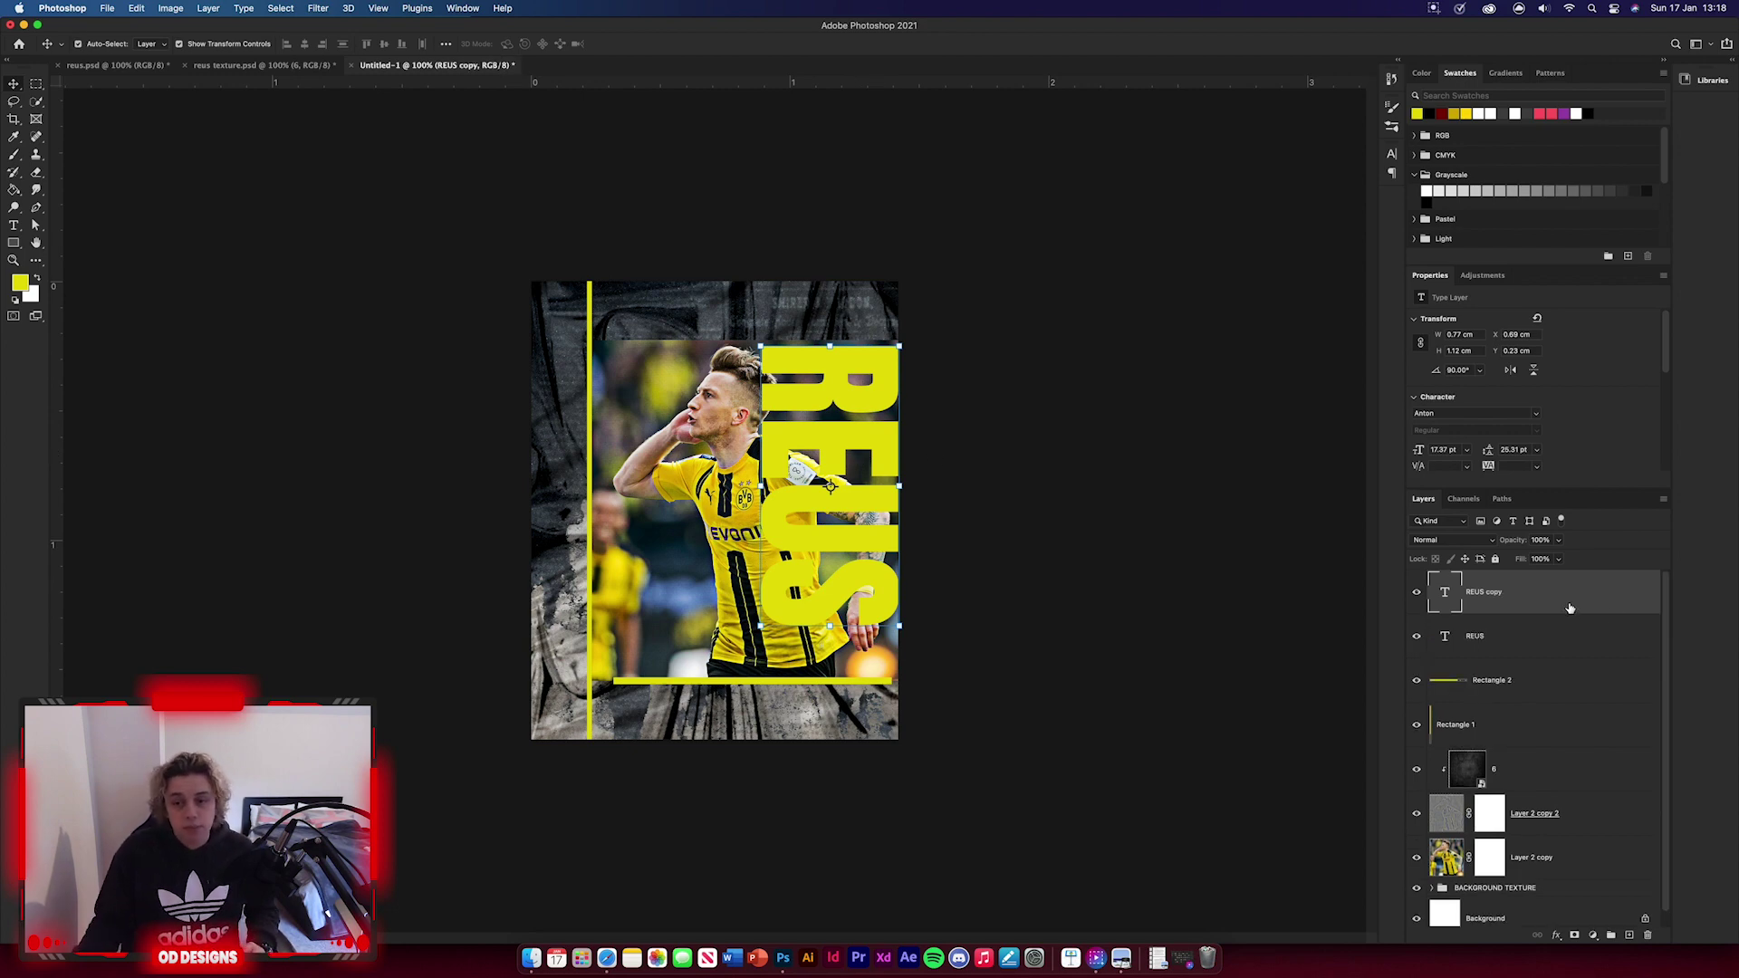
left_click(1577, 654)
double_click(1564, 648)
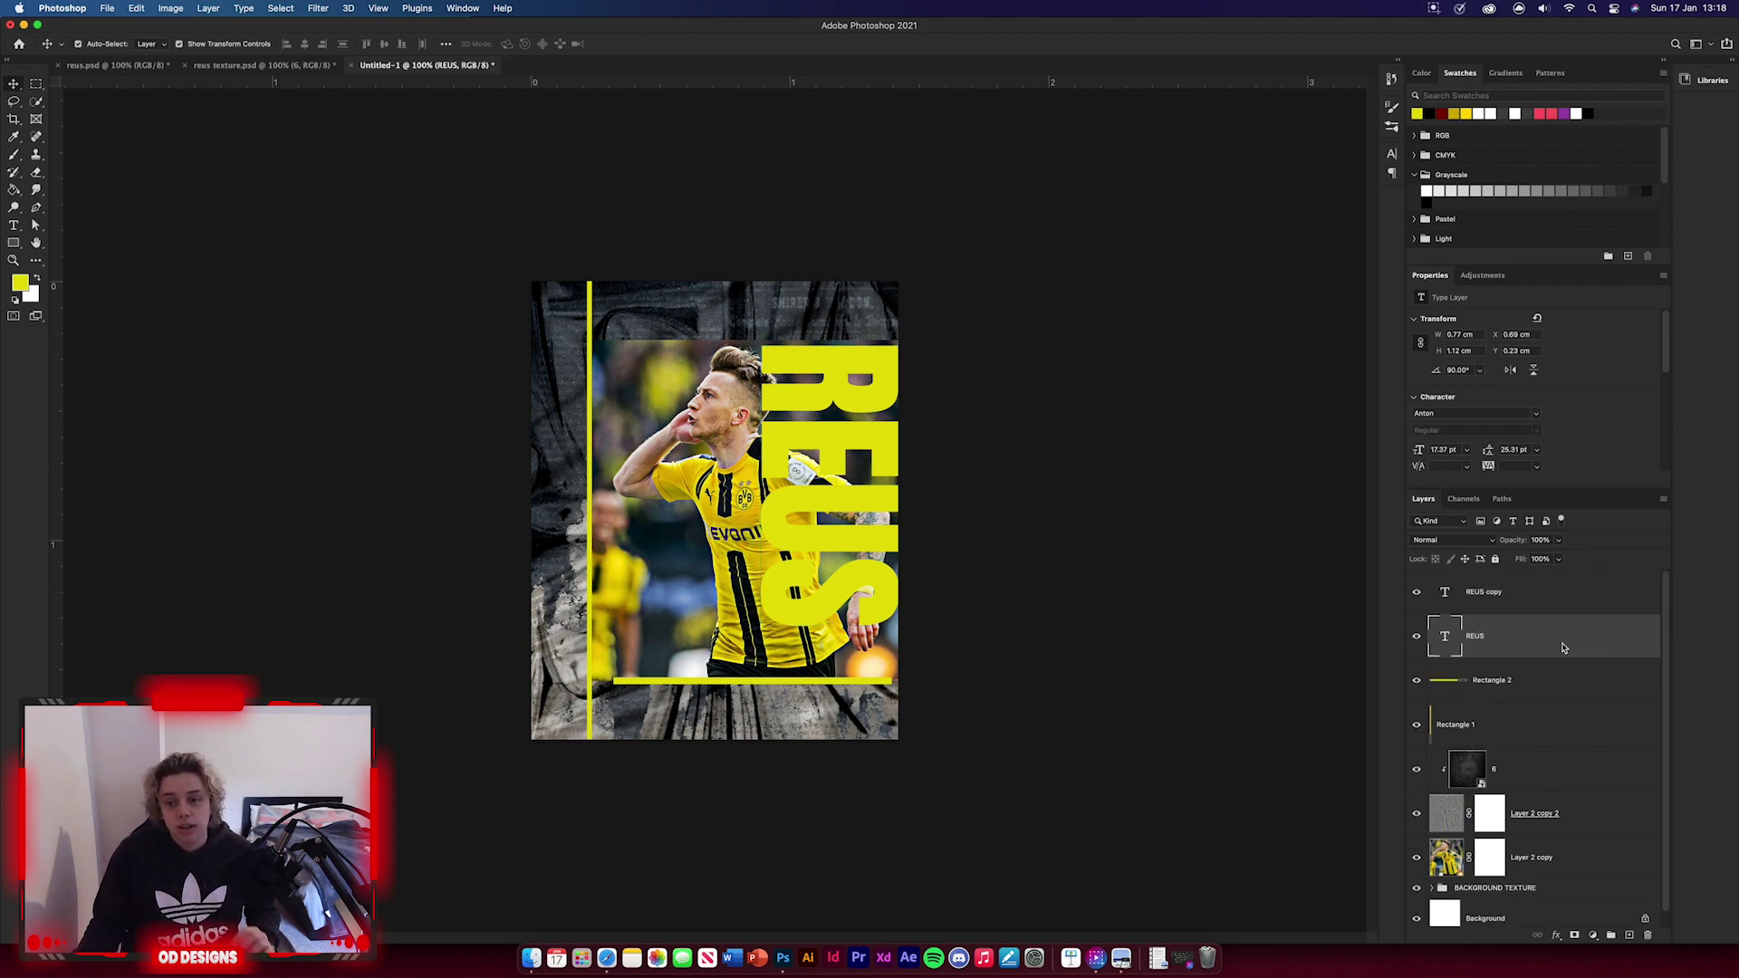
left_click(1262, 349)
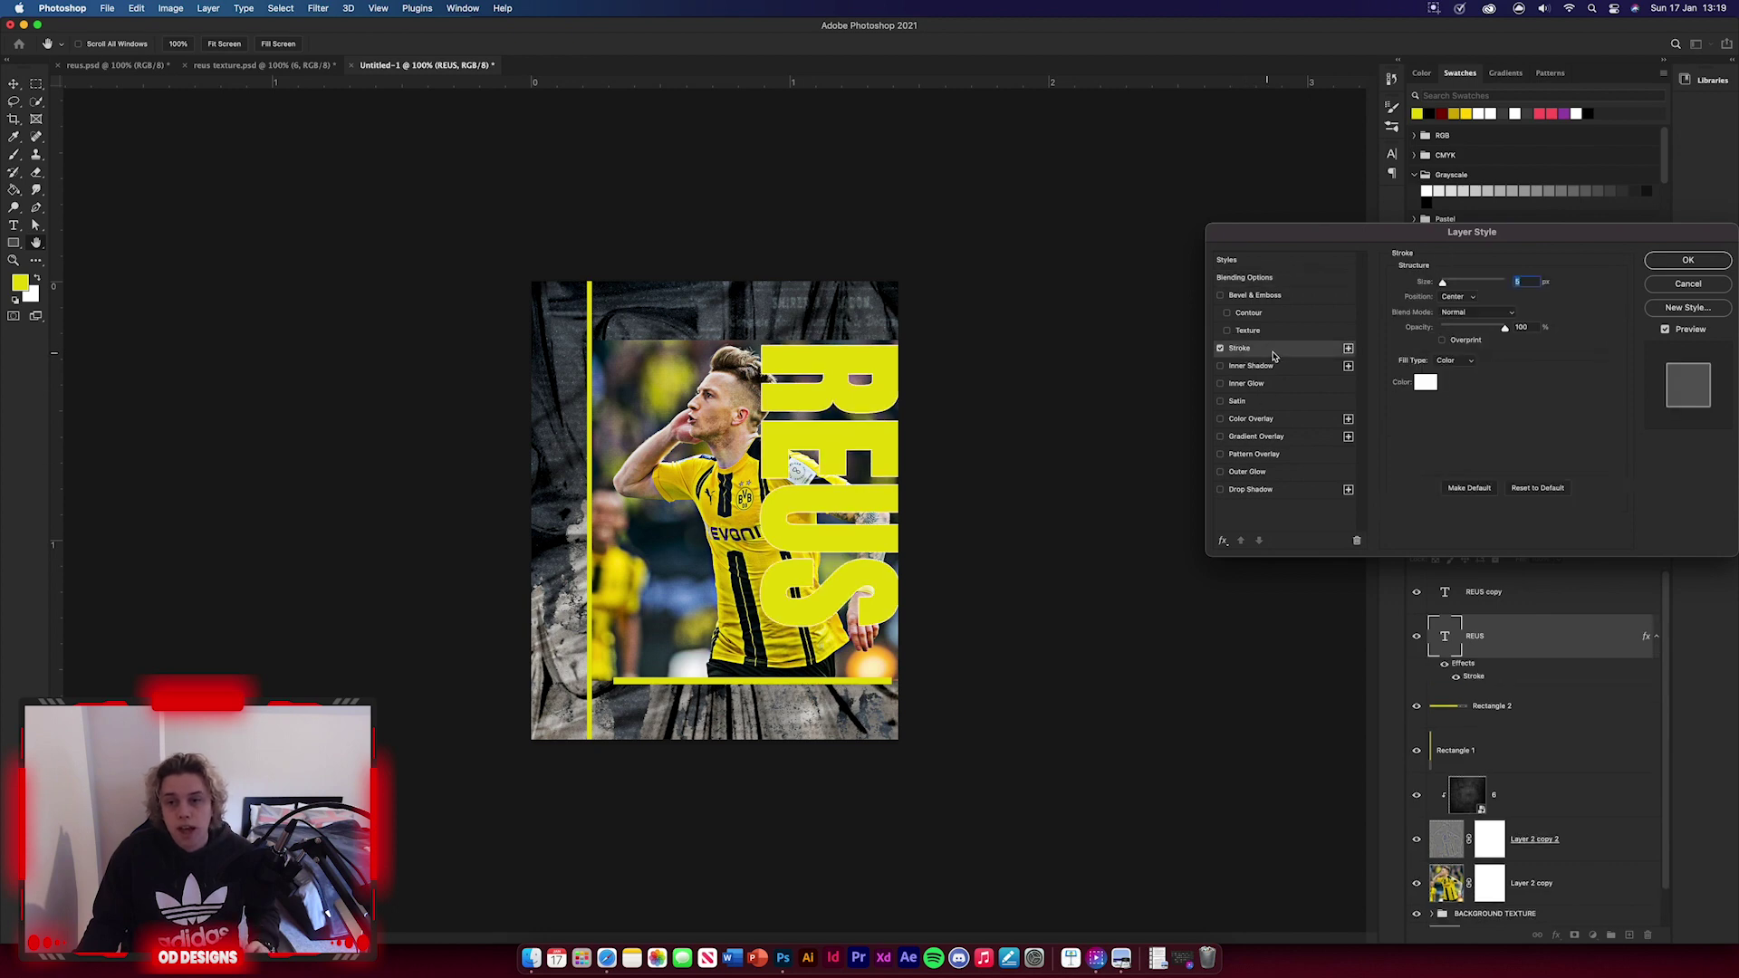
left_click(1425, 382)
left_click(1468, 110)
left_click(1213, 127)
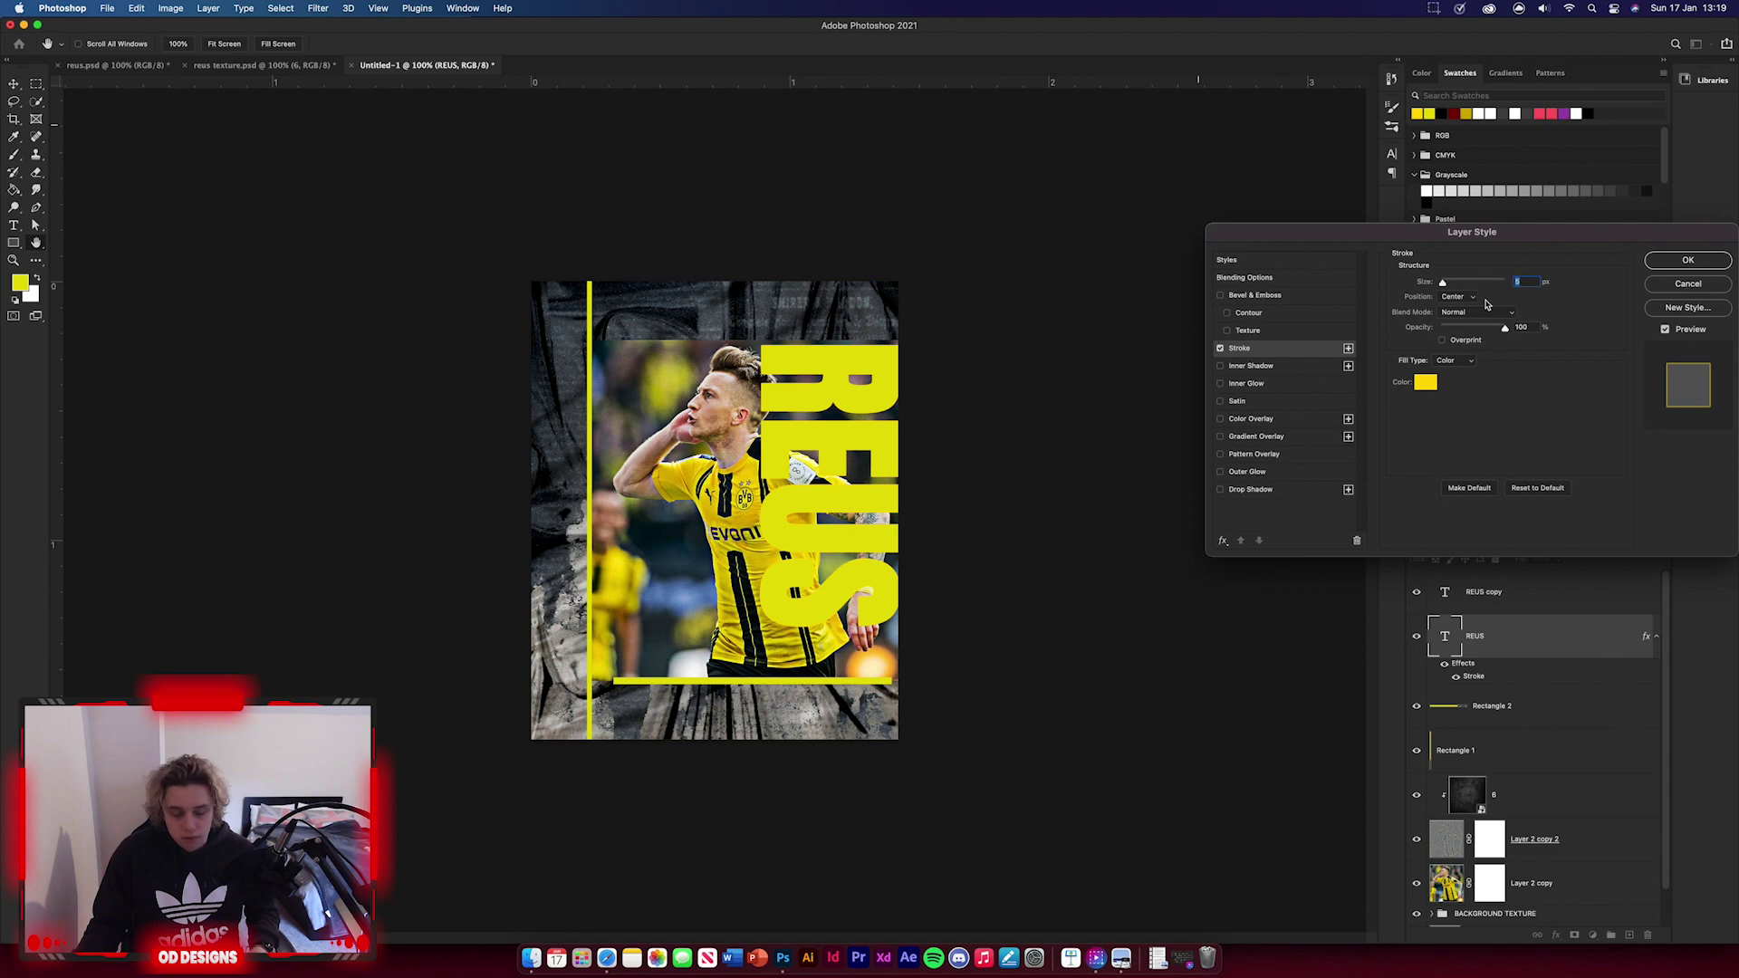
type("2")
left_click(1710, 264)
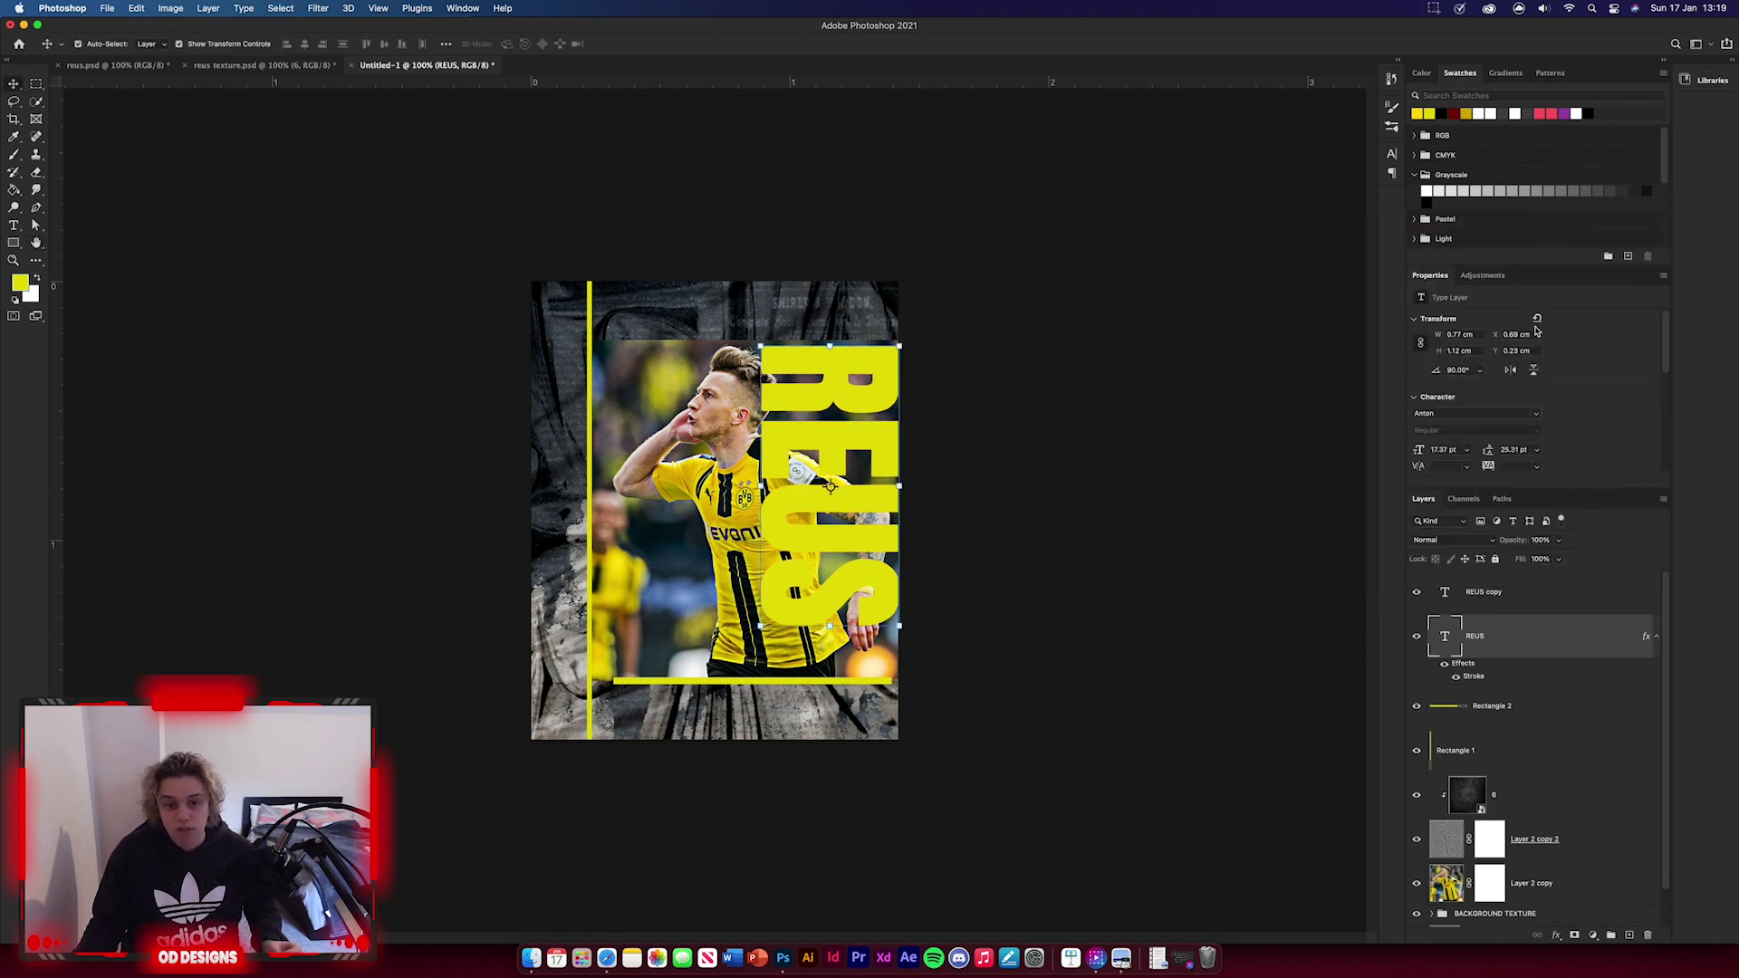
- Shorten the text of the REUS copy to RE and move it up to line up with the original letters
left_click(1523, 608)
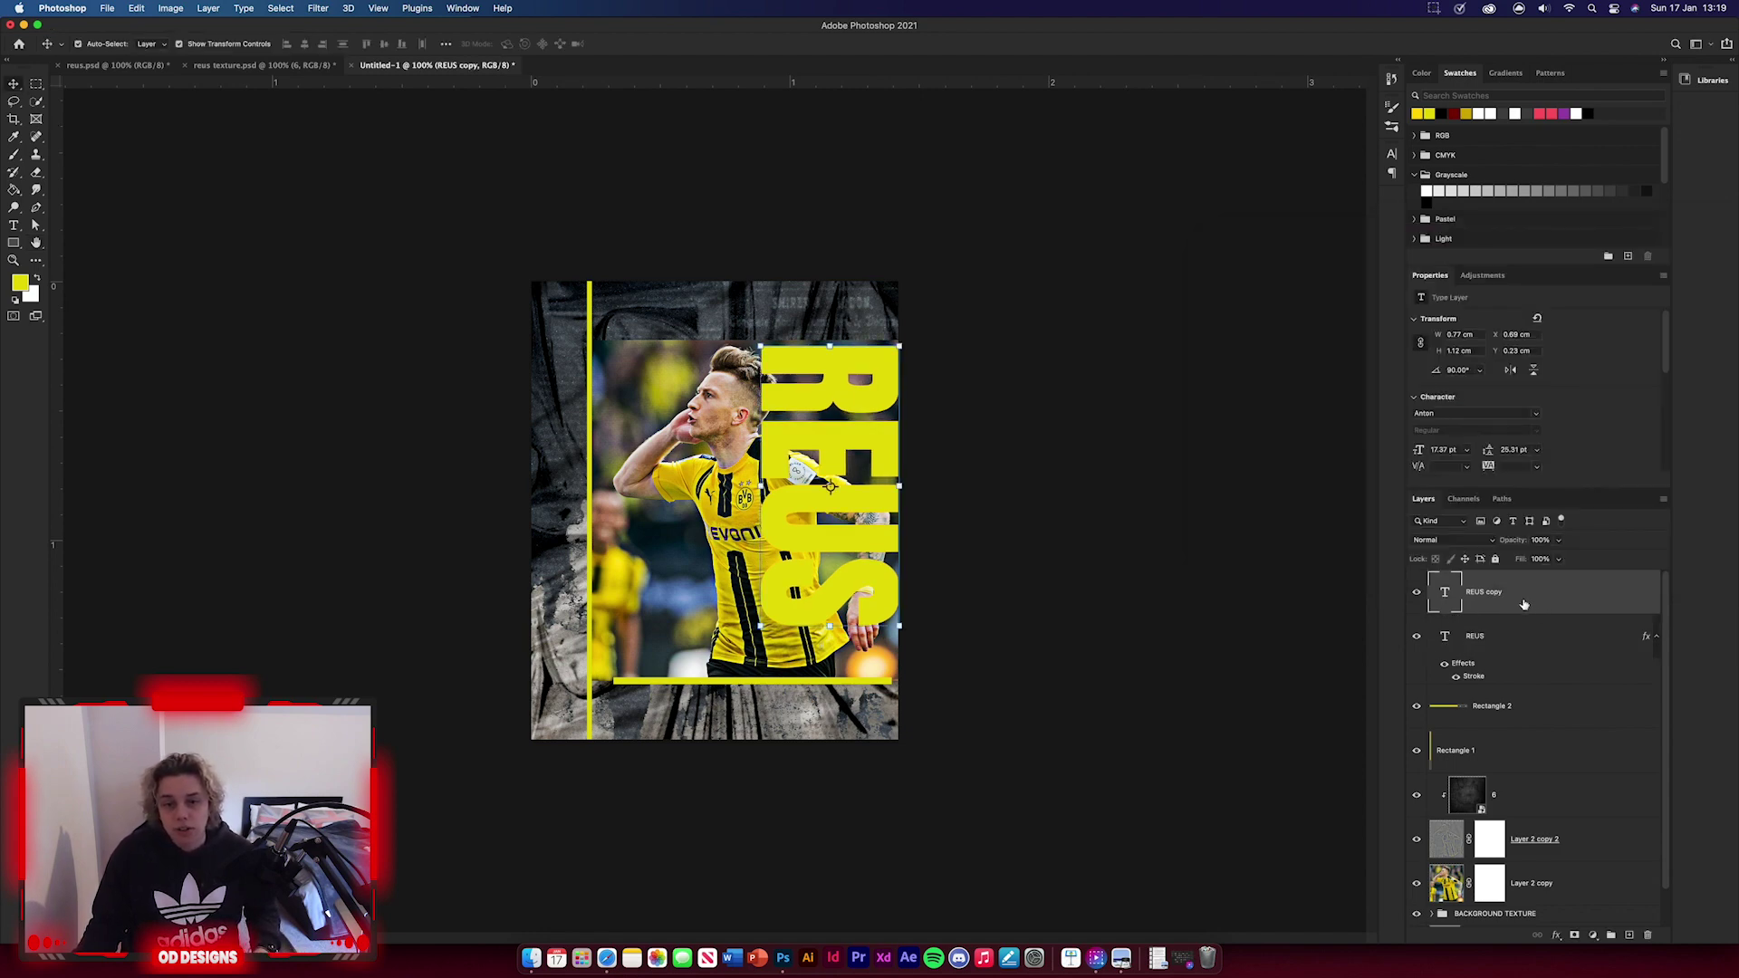
double_click(830, 544)
left_click(858, 598)
key("BackSpace")
key("BackSpace")
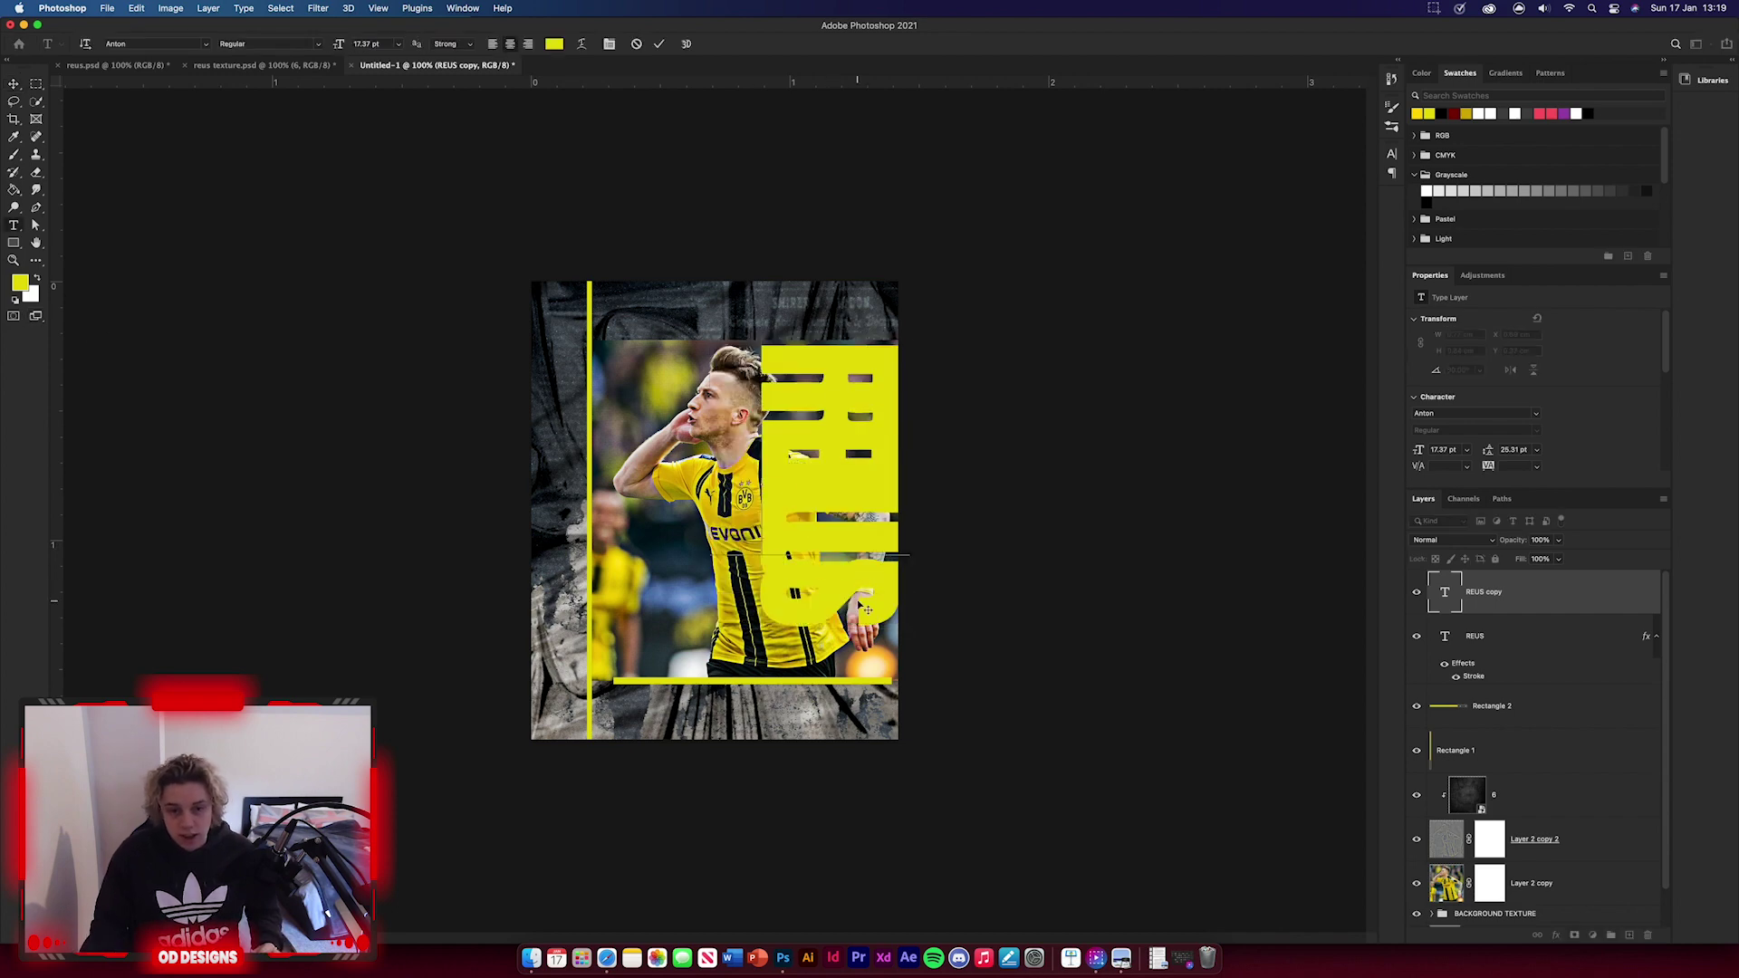
key("Escape")
key("v")
left_click_drag(855, 467, 855, 390)
- Set the Fill of the stroked REUS text layer to 0%
left_click(894, 463)
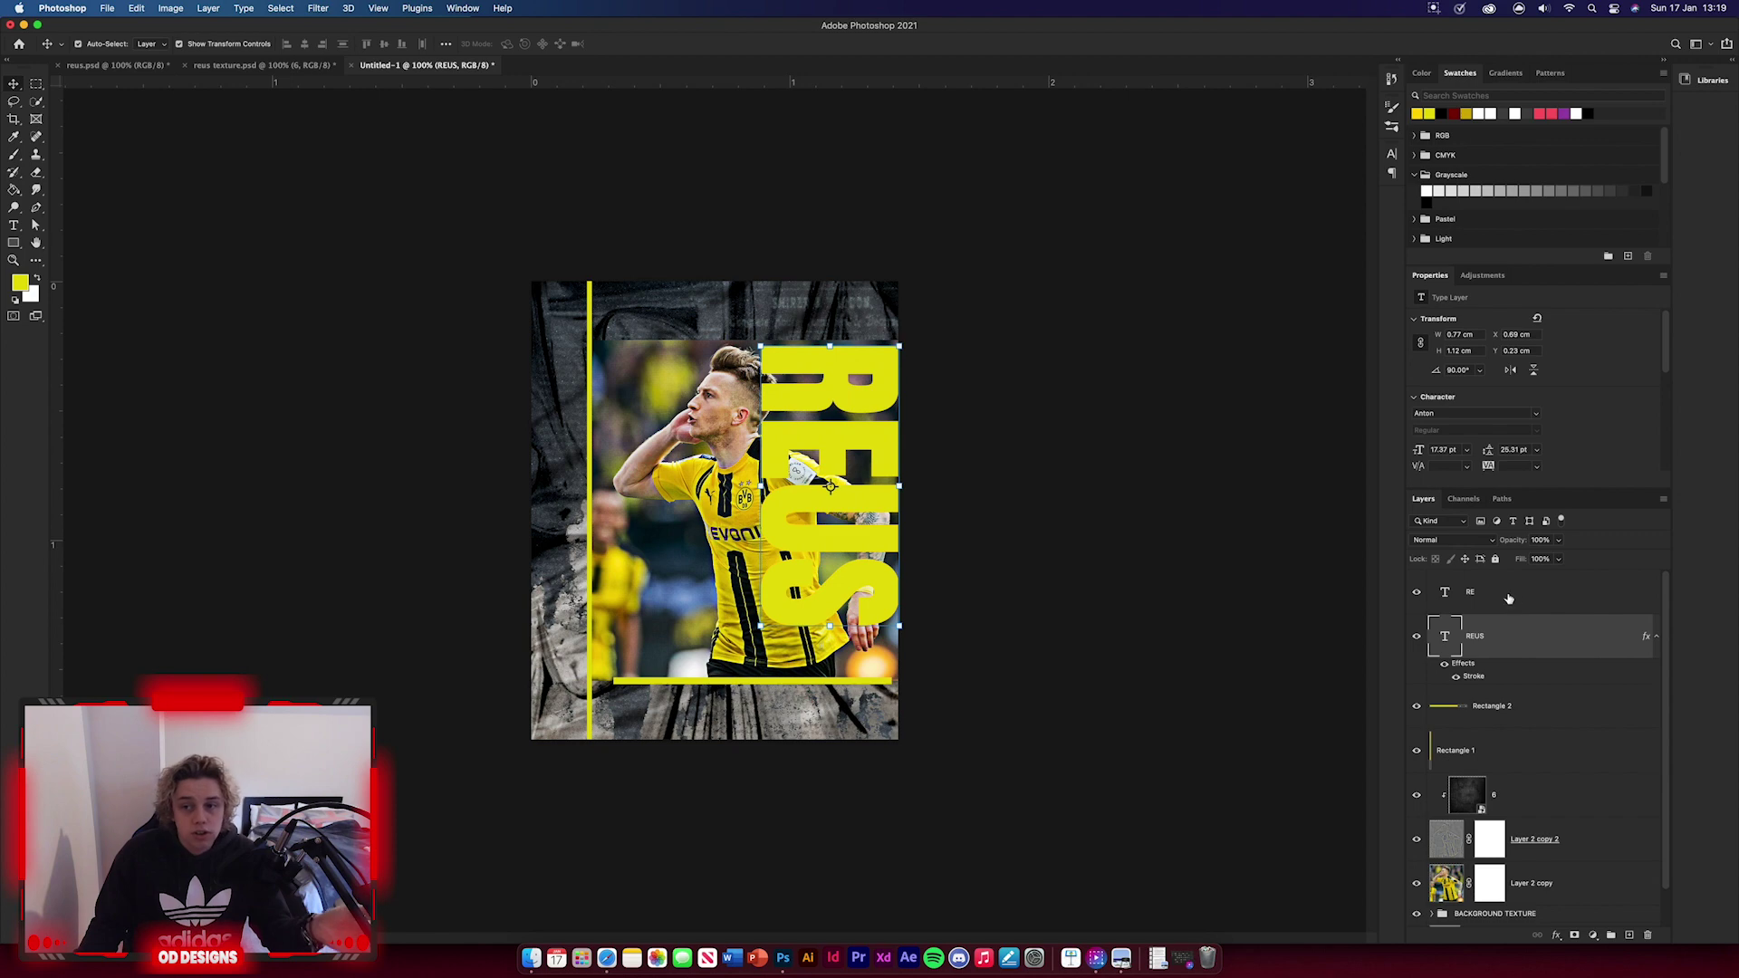
left_click_drag(1521, 558, 1309, 557)
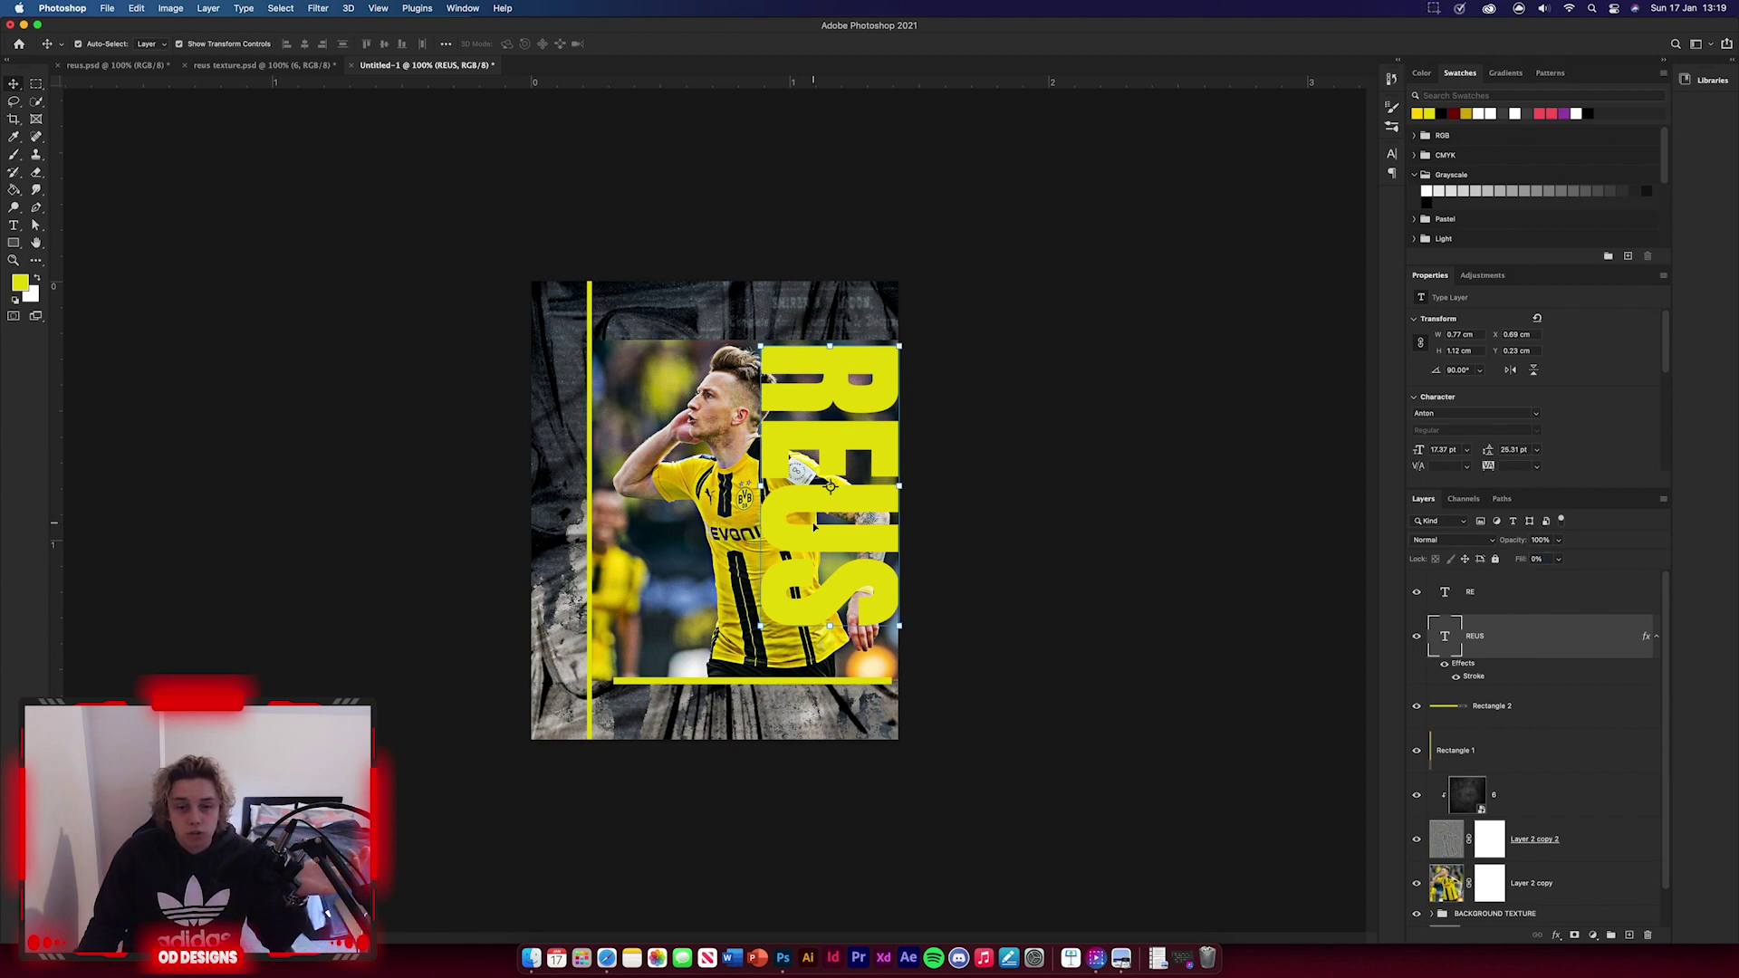
left_click(1050, 543)
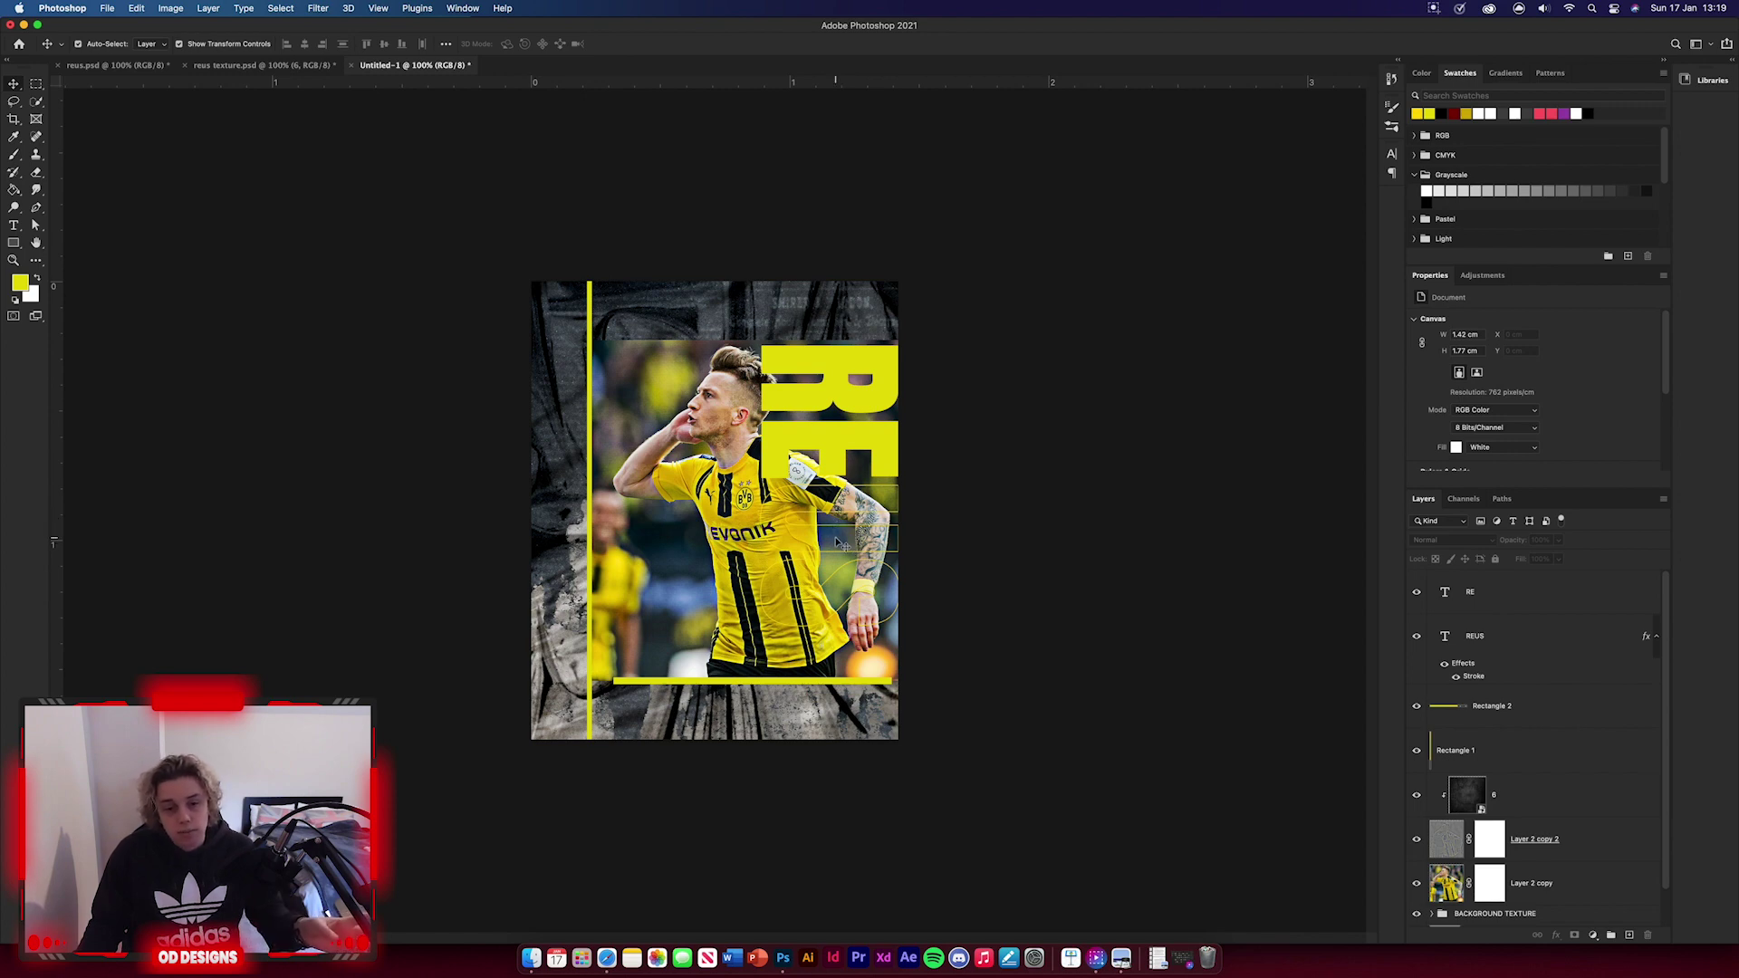
- Hide texture 6 in reus texture.psd and bring the two player cutouts from its images group into the poster
left_click(263, 66)
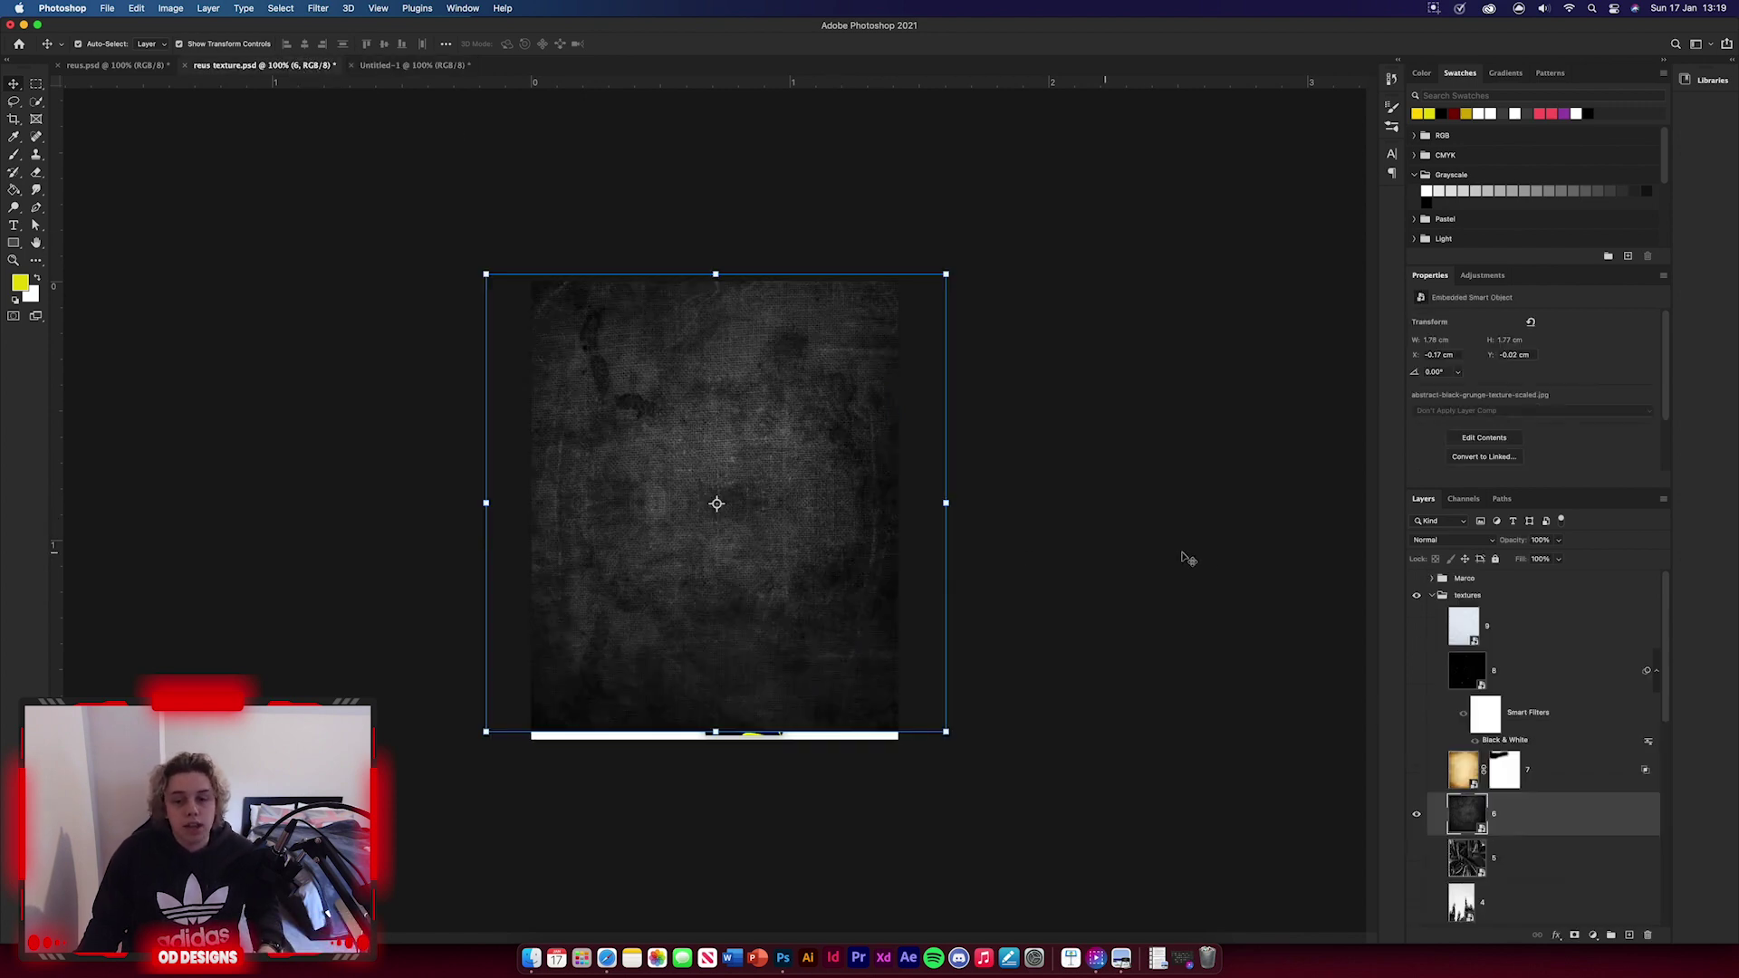
left_click(1414, 817)
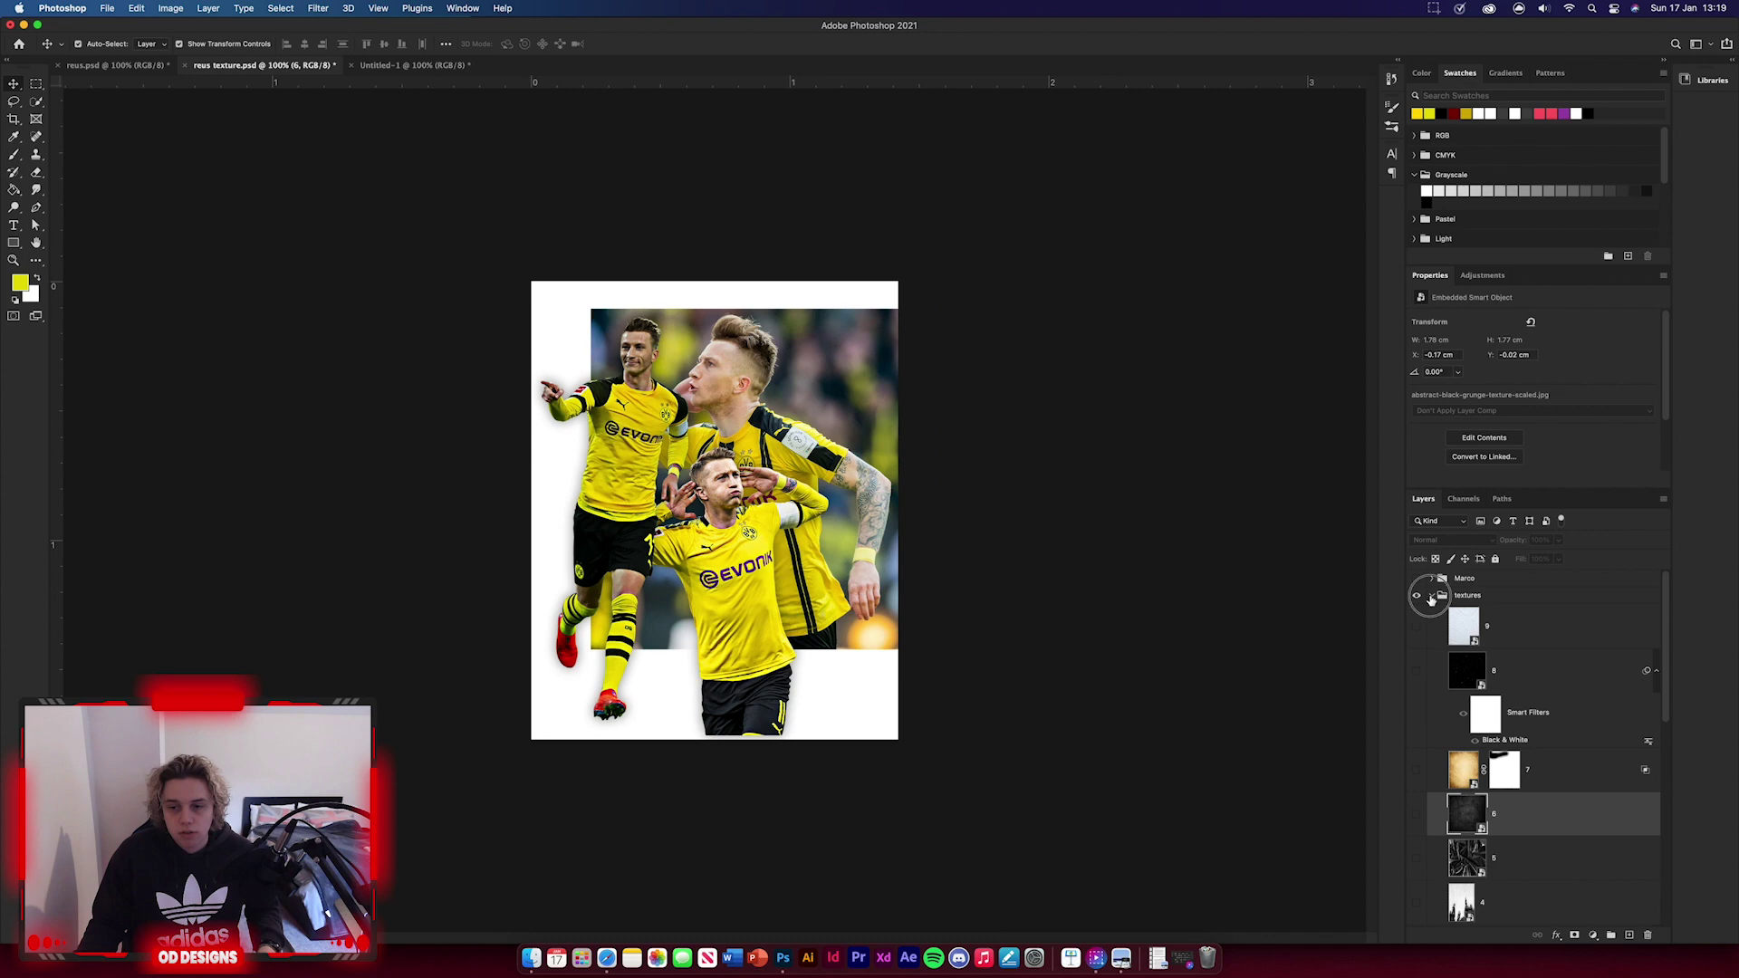
left_click(1432, 596)
left_click(1469, 671)
left_click(1587, 648, "shift")
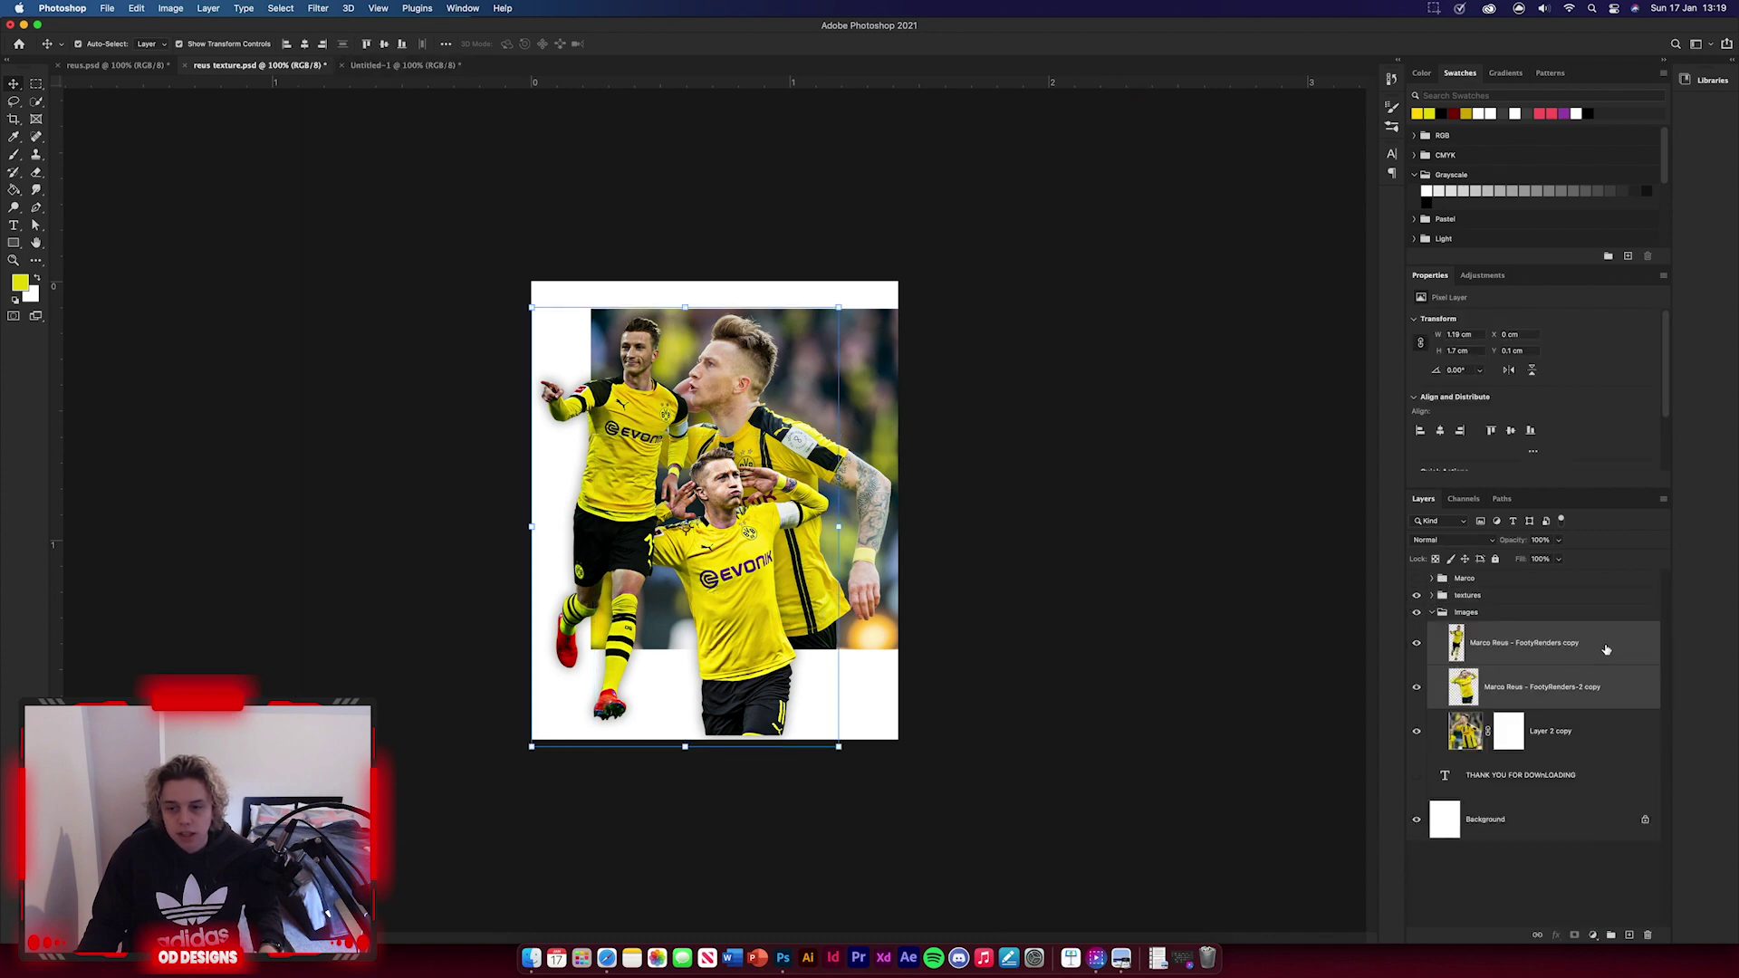
left_click_drag(1589, 647, 624, 493)
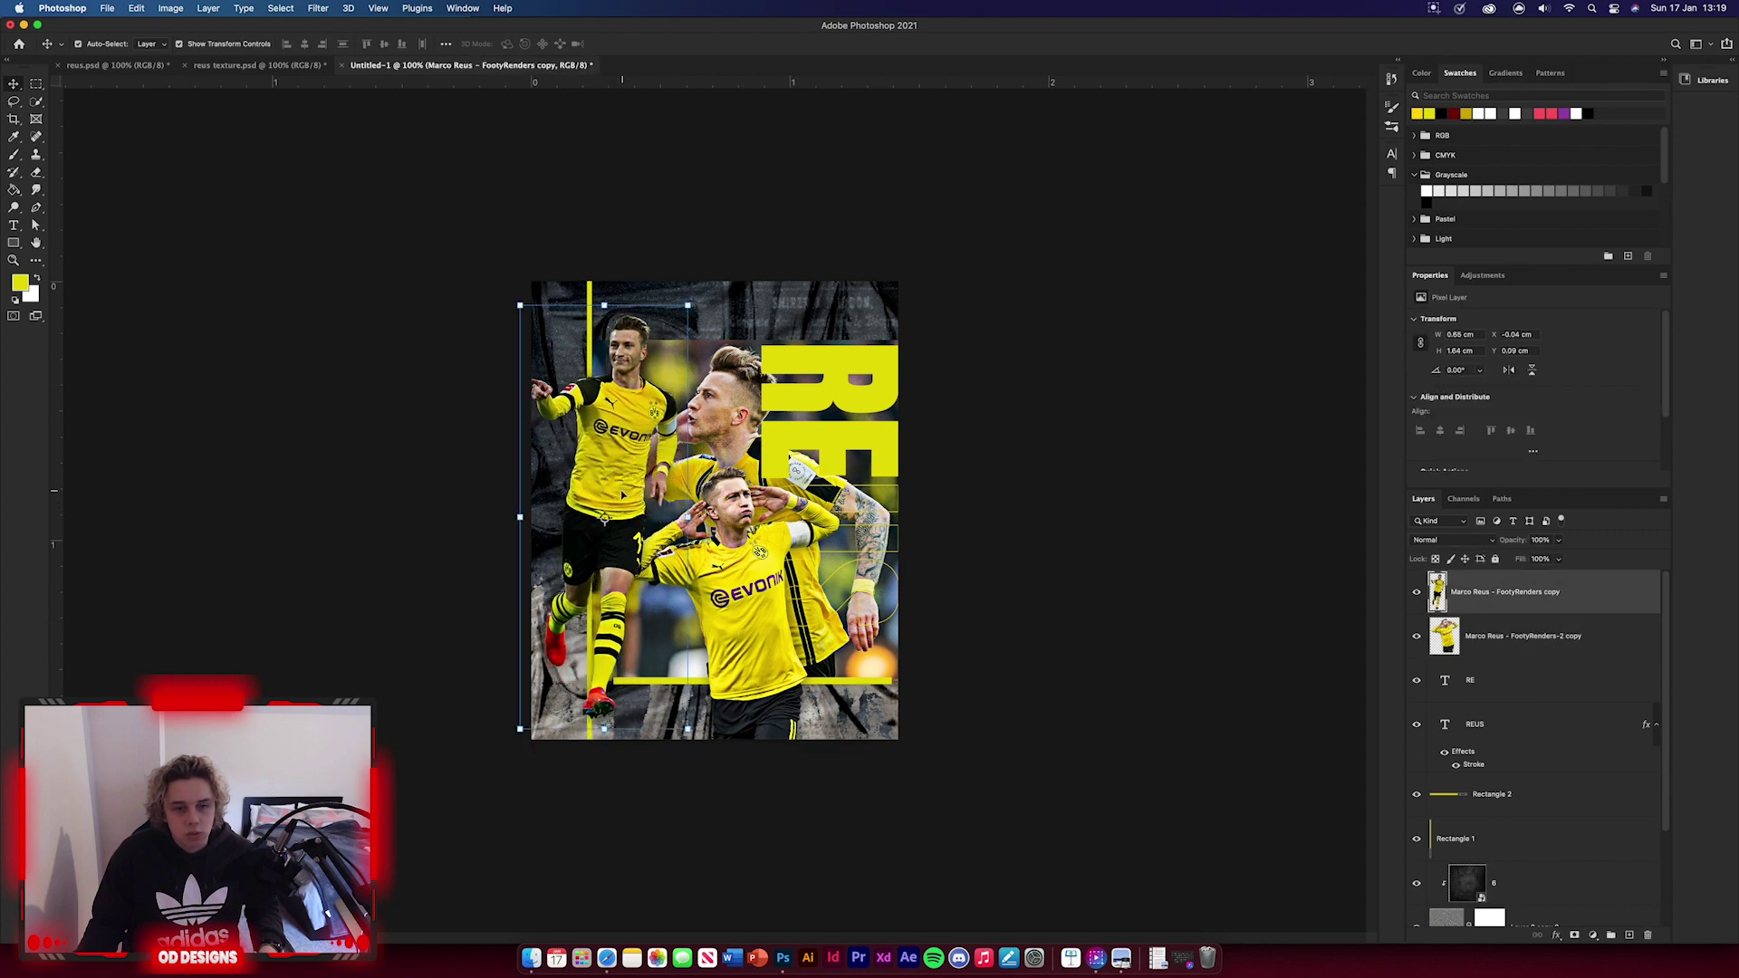
- Stack the hands-to-ears cutout above the full-length one, nudging the former slightly down and the latter slightly up
left_click(1079, 578)
left_click_drag(744, 614, 740, 625)
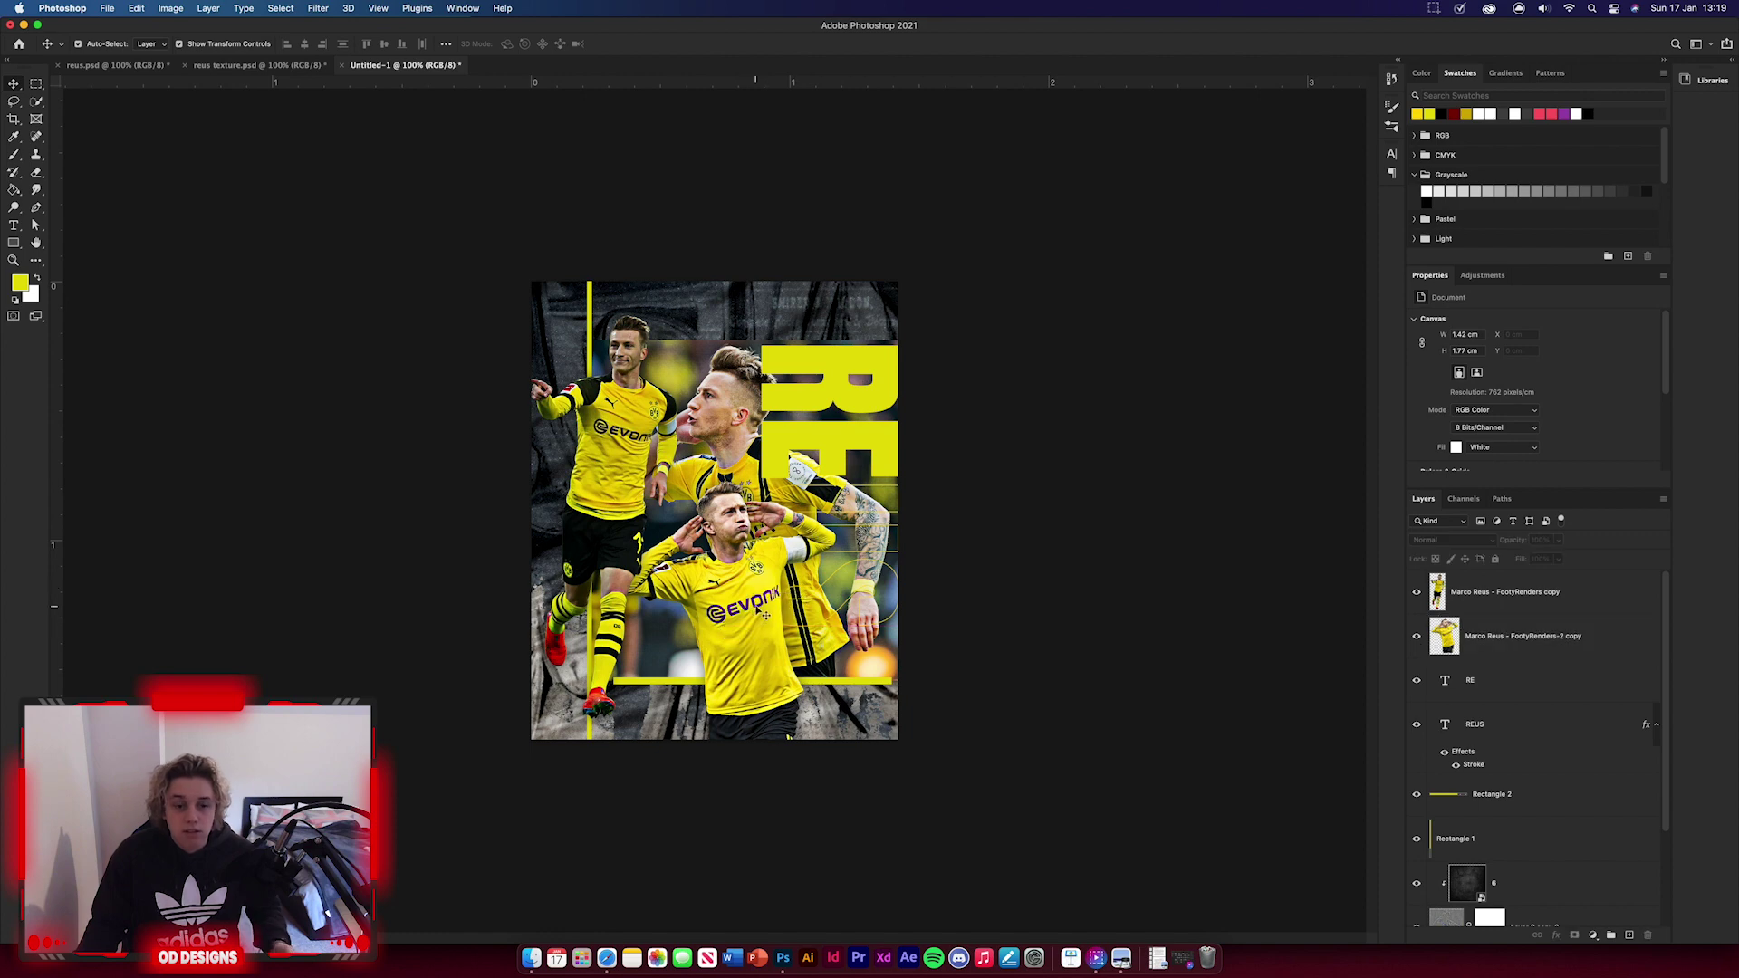
left_click_drag(1572, 640, 1572, 584)
left_click(1173, 697)
left_click_drag(634, 675, 634, 661)
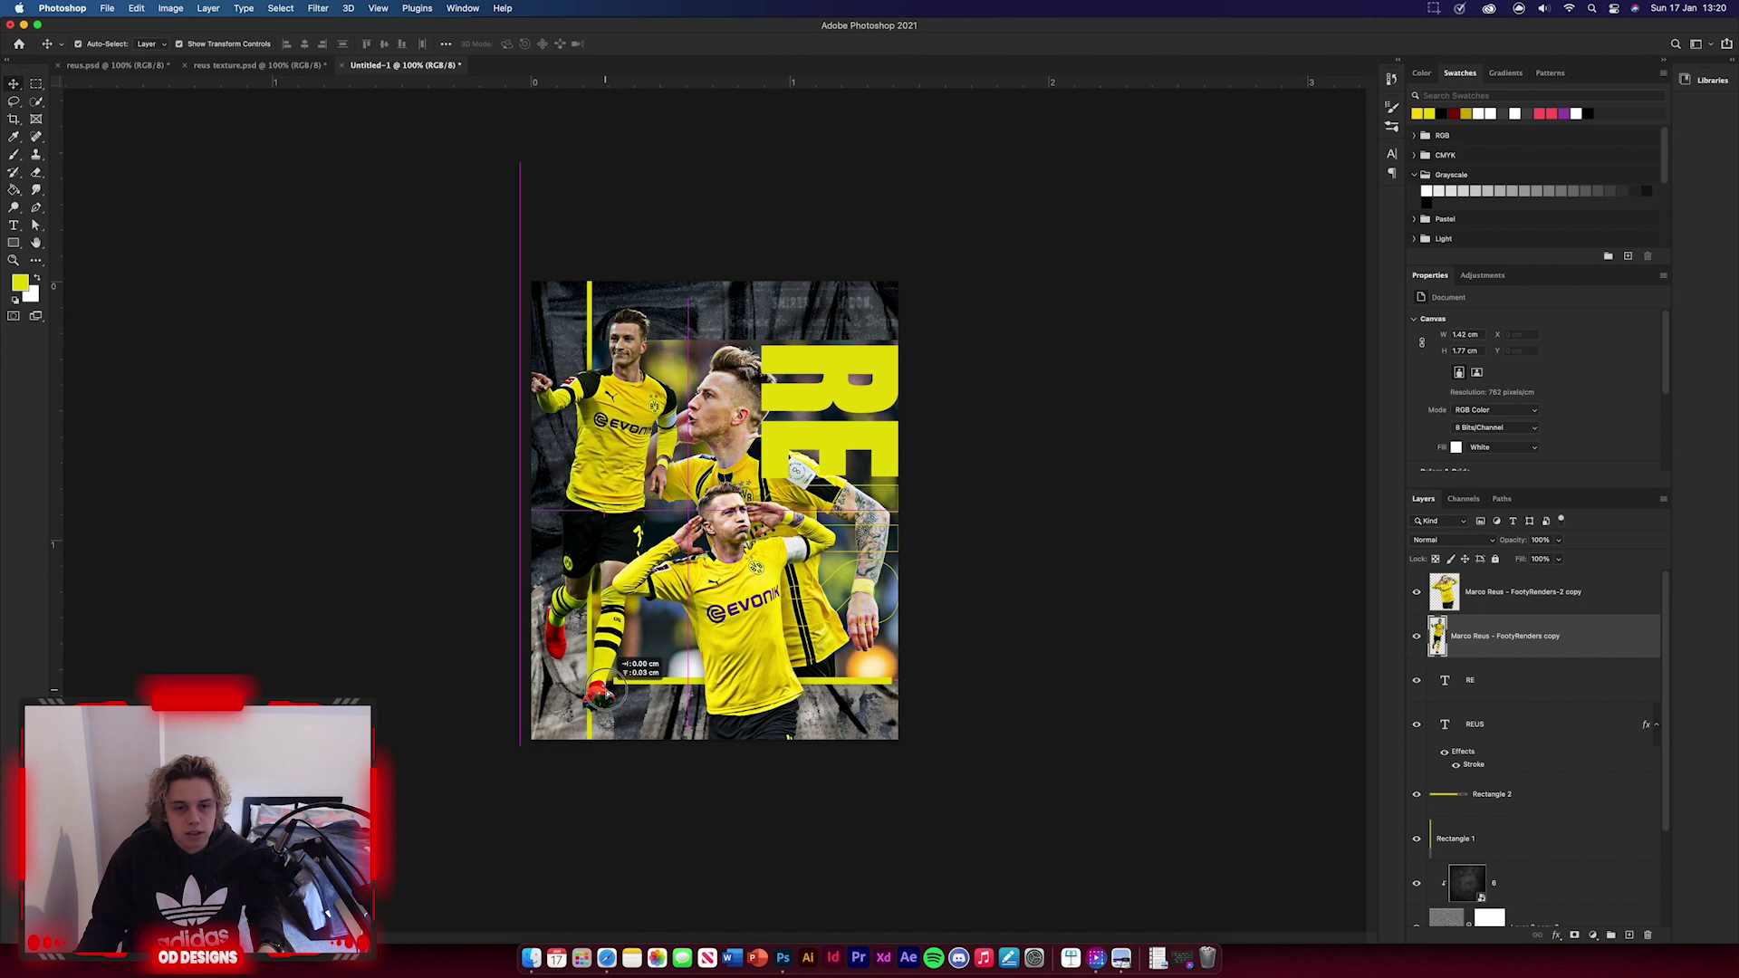
left_click(1145, 639)
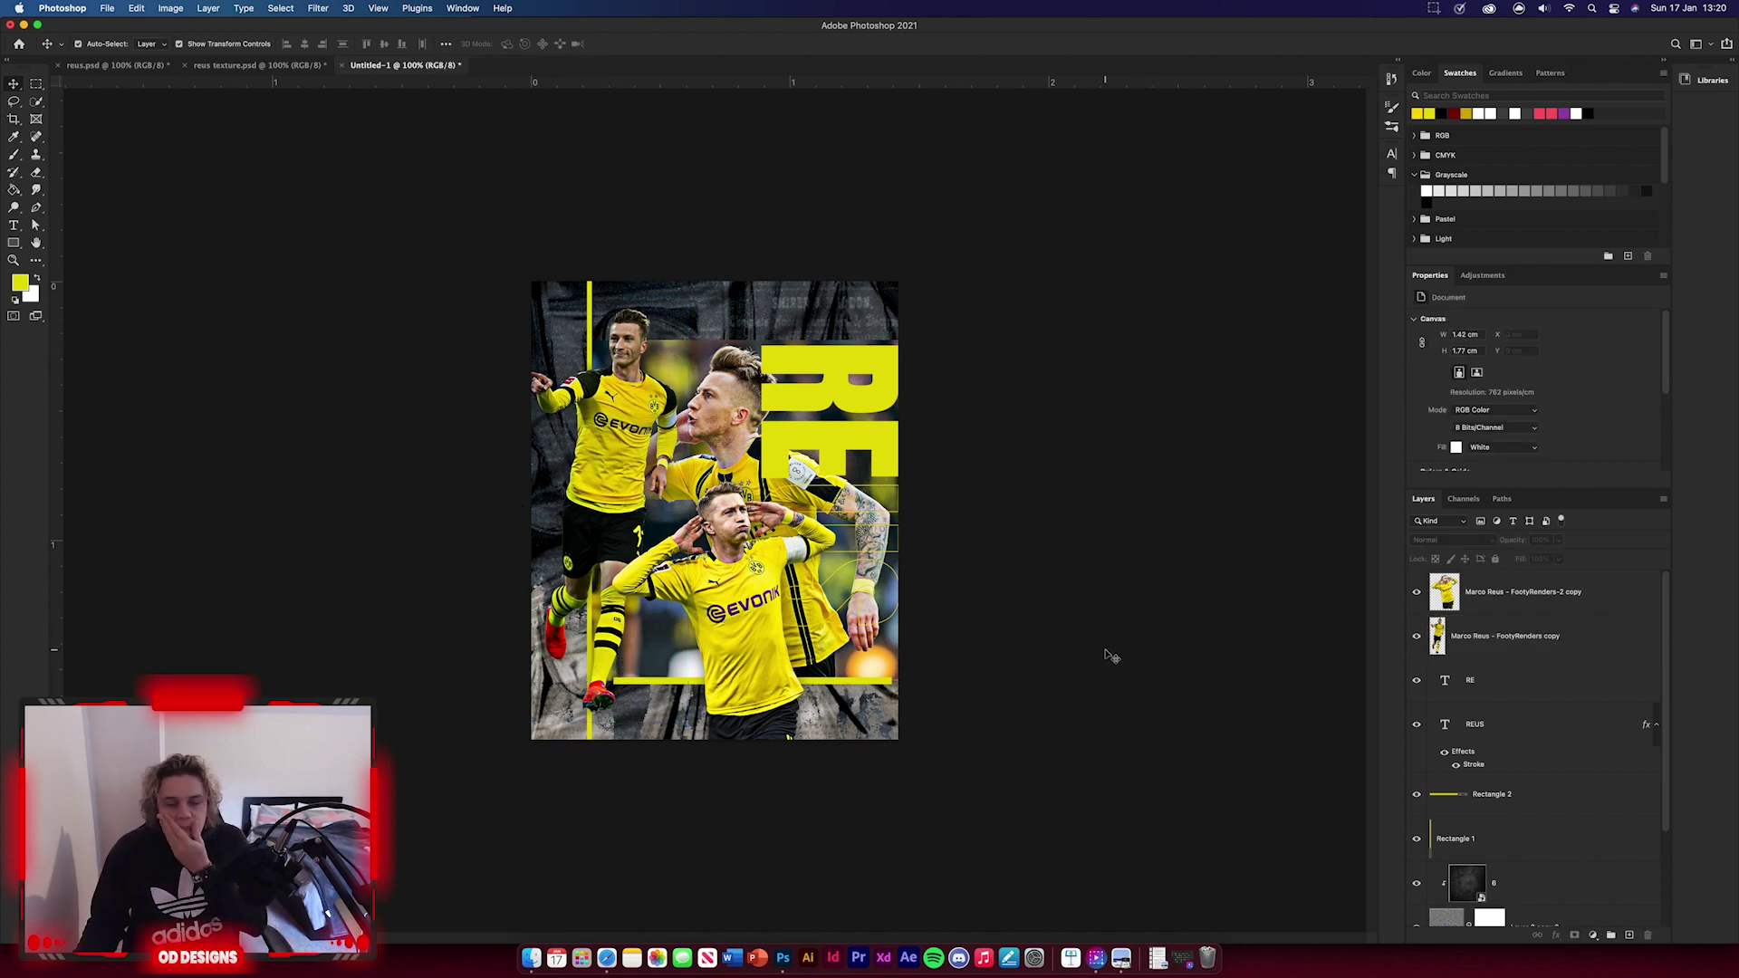
- Duplicate the full-length player cutout and apply a High Pass filter to the copy
left_click(1610, 642)
key("super+j")
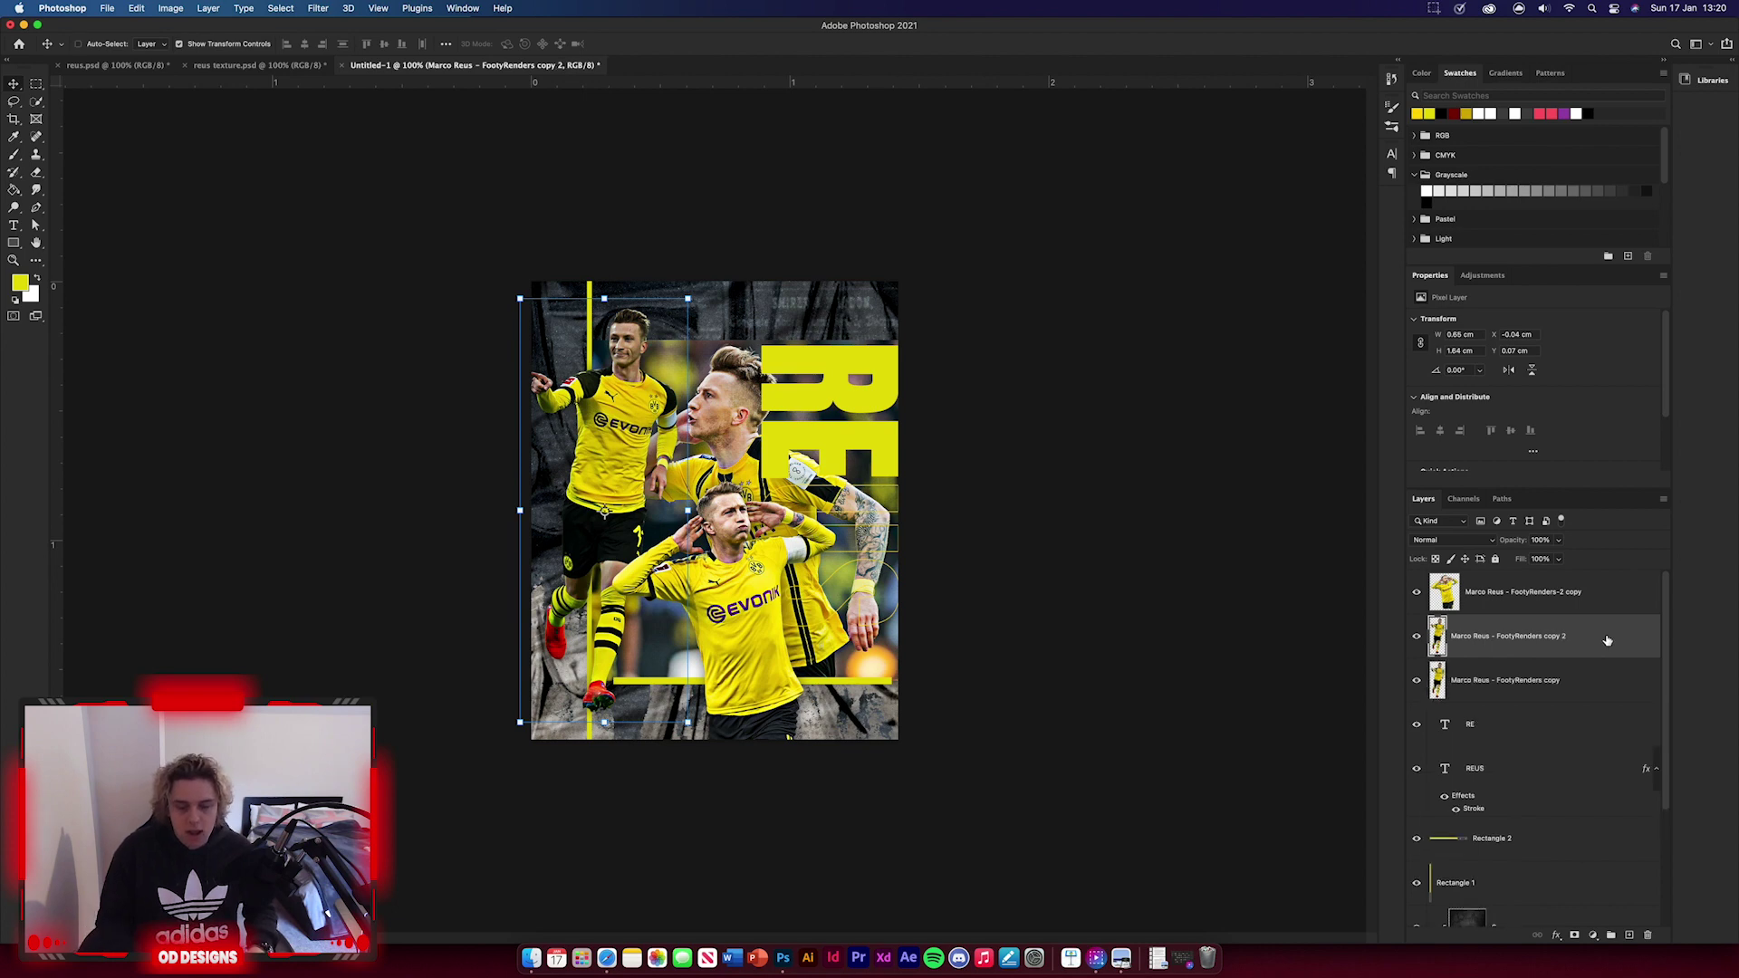
left_click(318, 7)
mouse_move(412, 292)
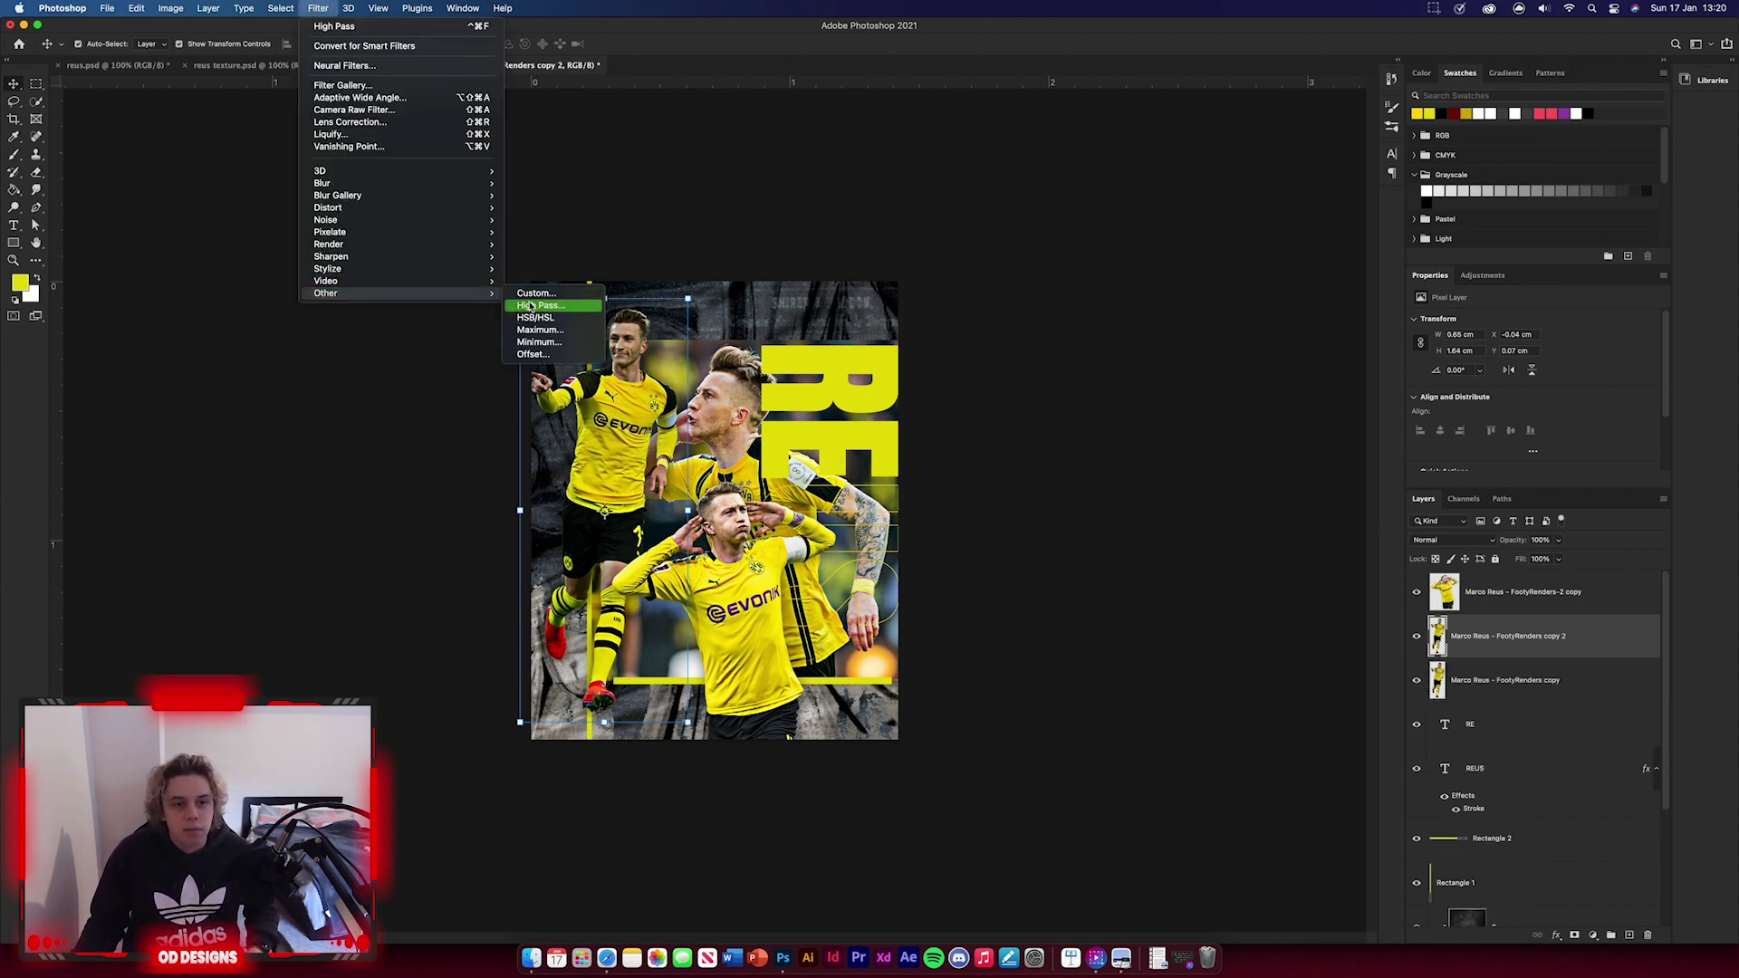
left_click(530, 306)
key("Return")
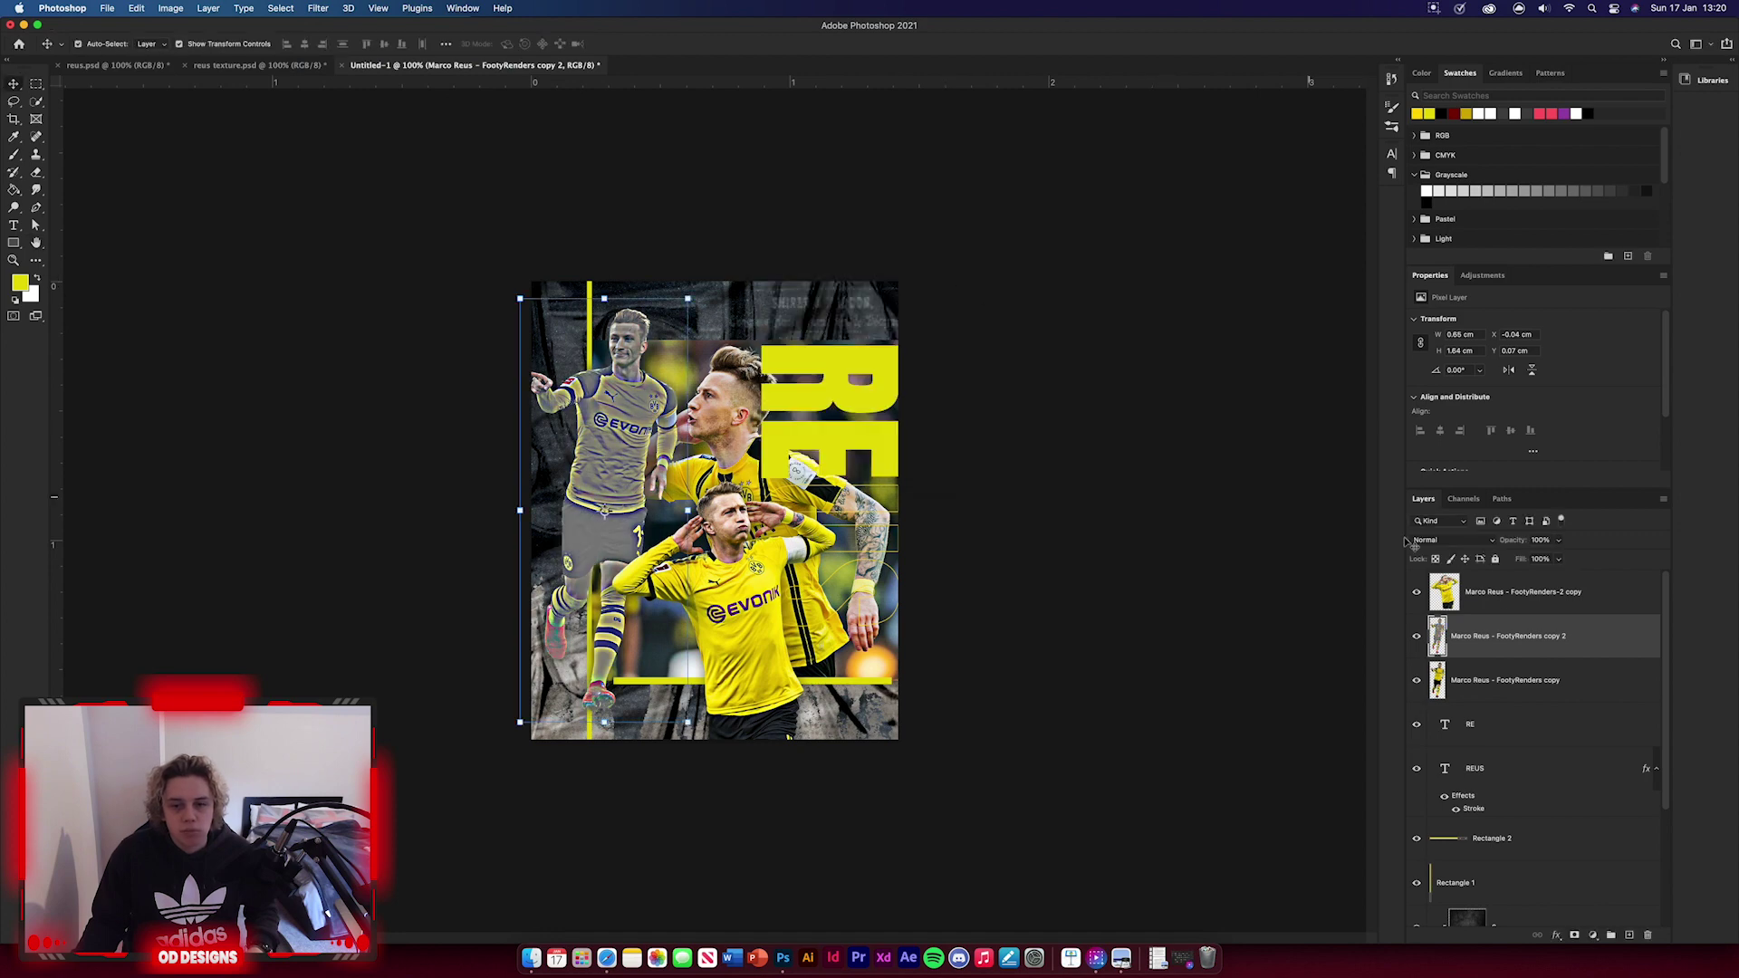
- Set the full-length player's High Pass copy to Overlay and merge it with the cutout beneath
left_click(1467, 540)
left_click(1457, 667)
left_click(1468, 680, "shift")
right_click(1424, 680)
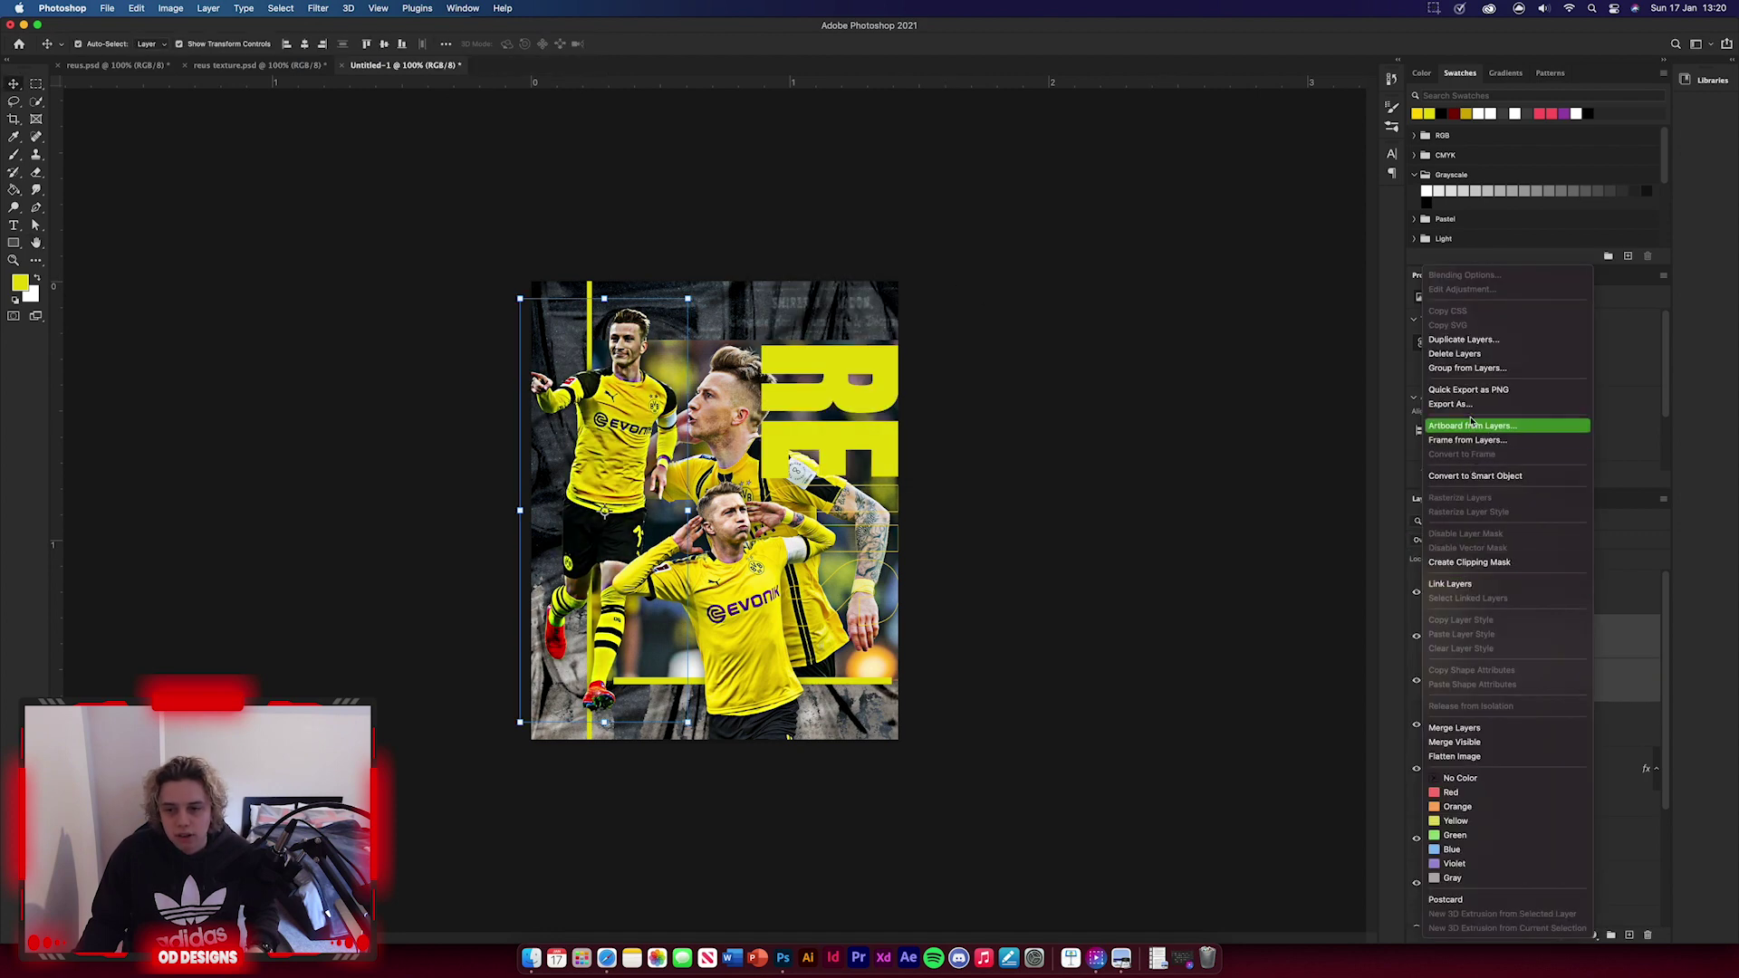
left_click(1493, 729)
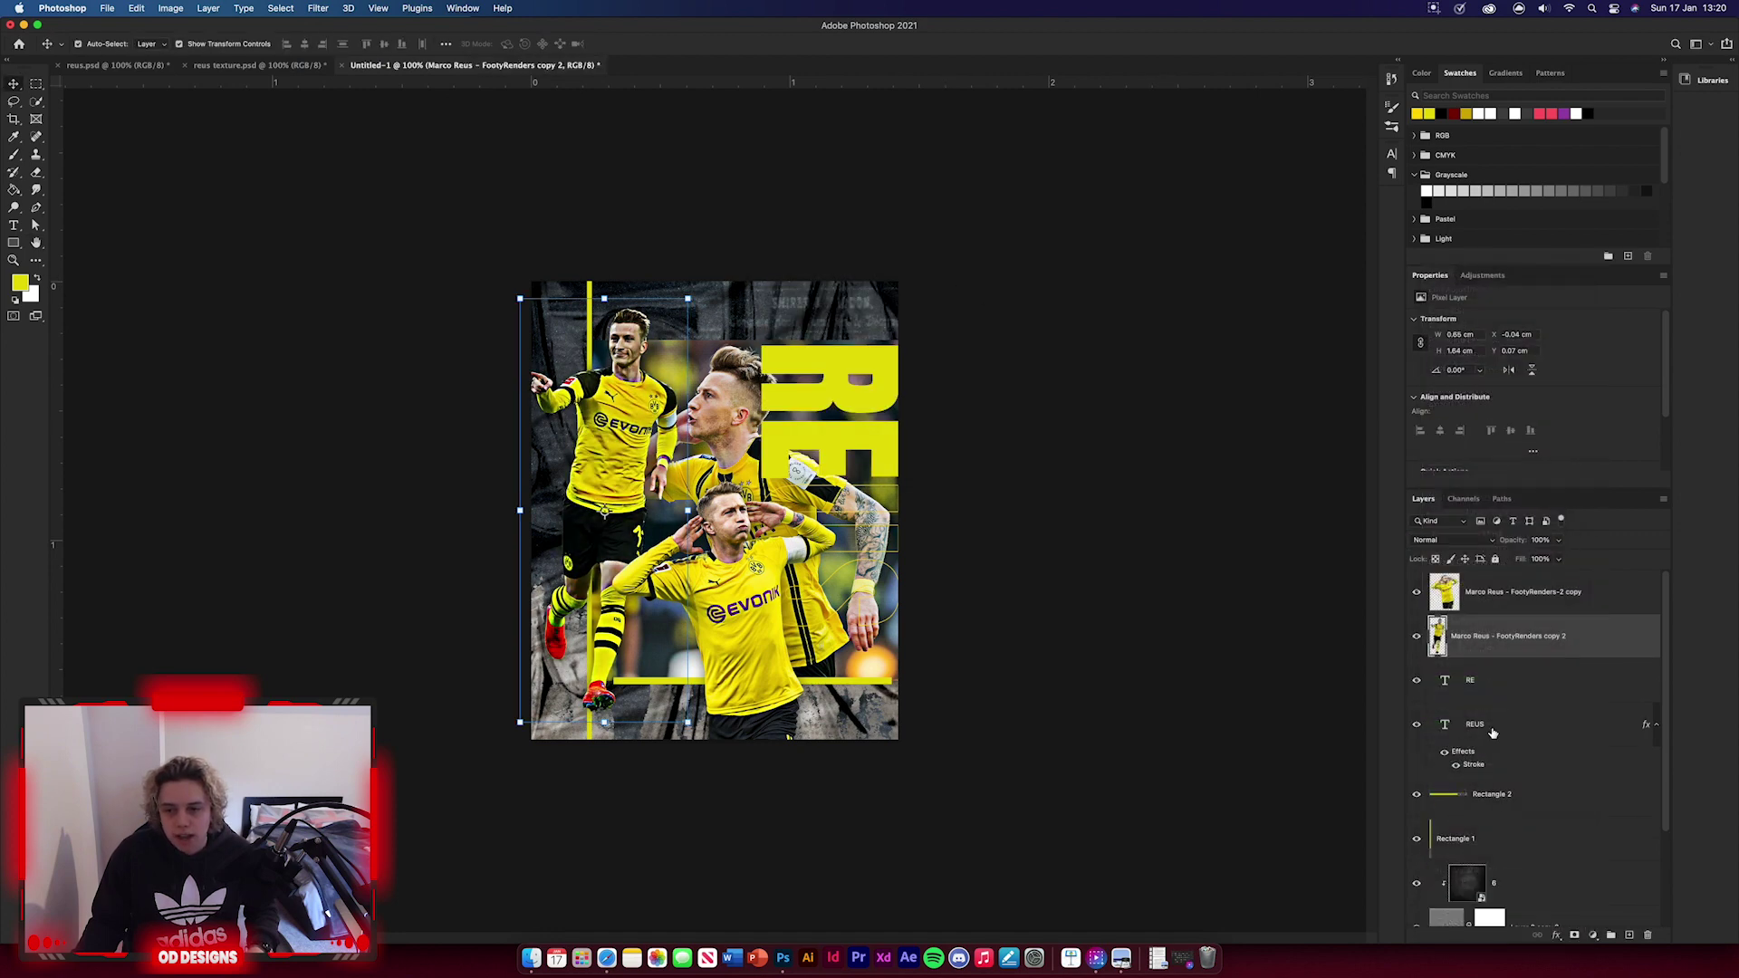
- Duplicate the hands-to-ears player cutout and apply a High Pass filter with a 10.1 pixel radius to the copy
left_click(1653, 598)
key("super+j")
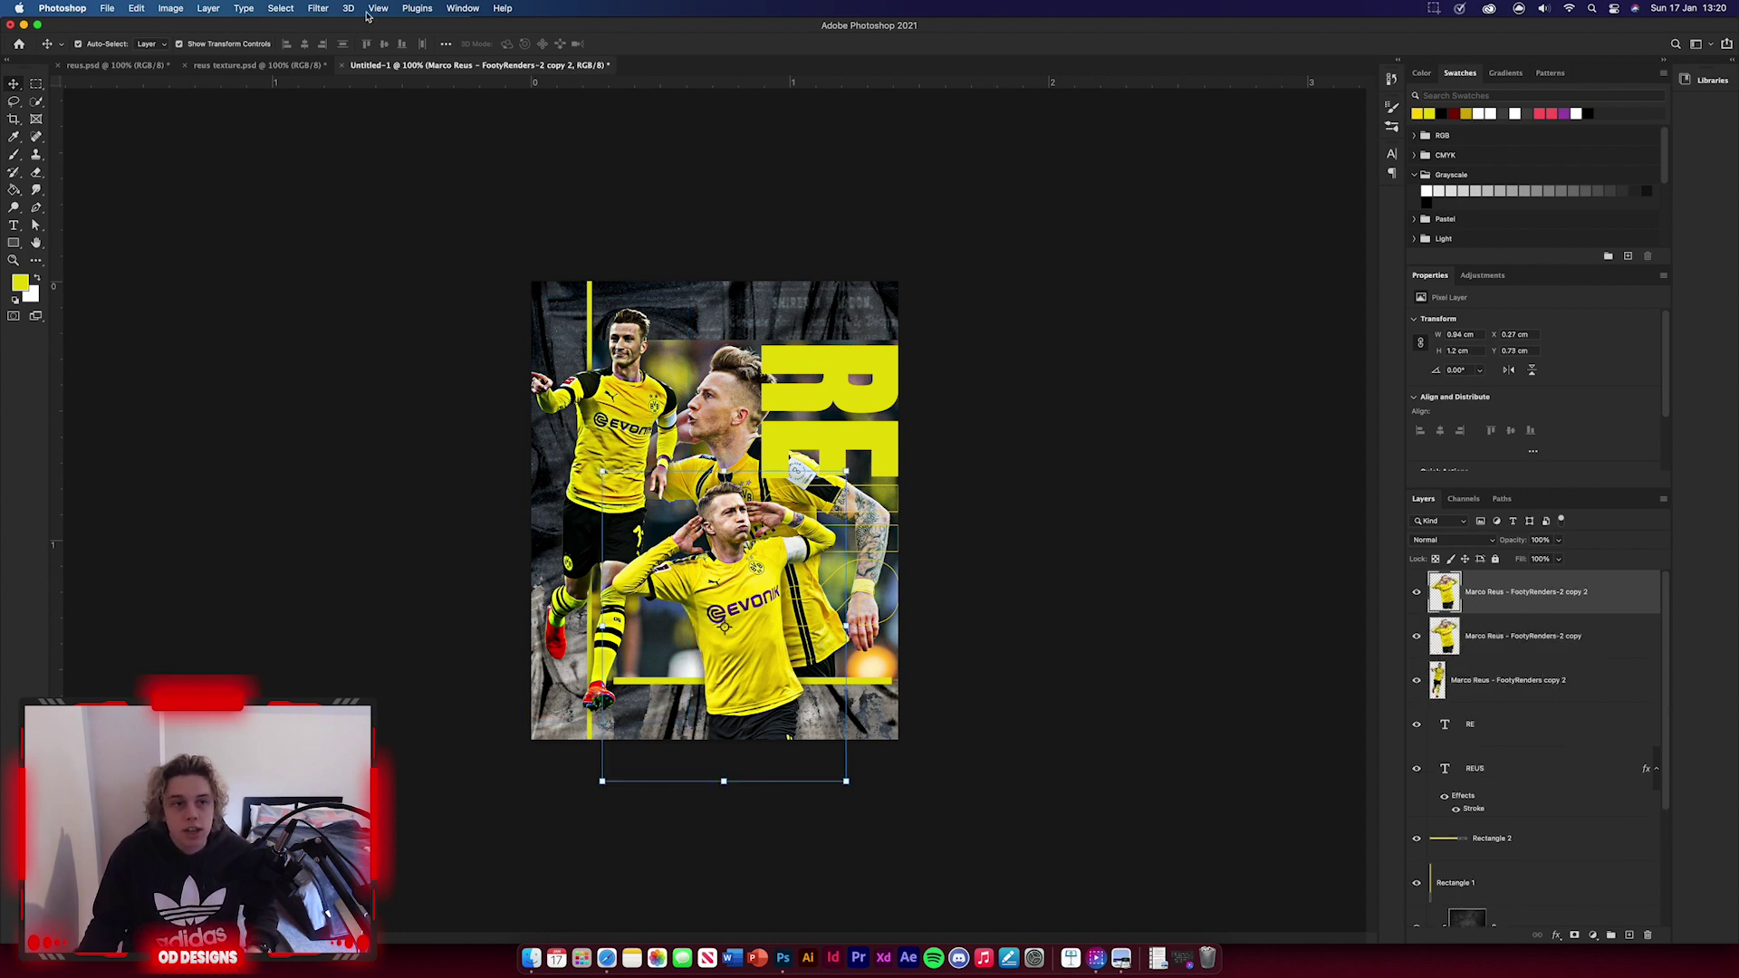
left_click(318, 8)
mouse_move(408, 296)
left_click(543, 308)
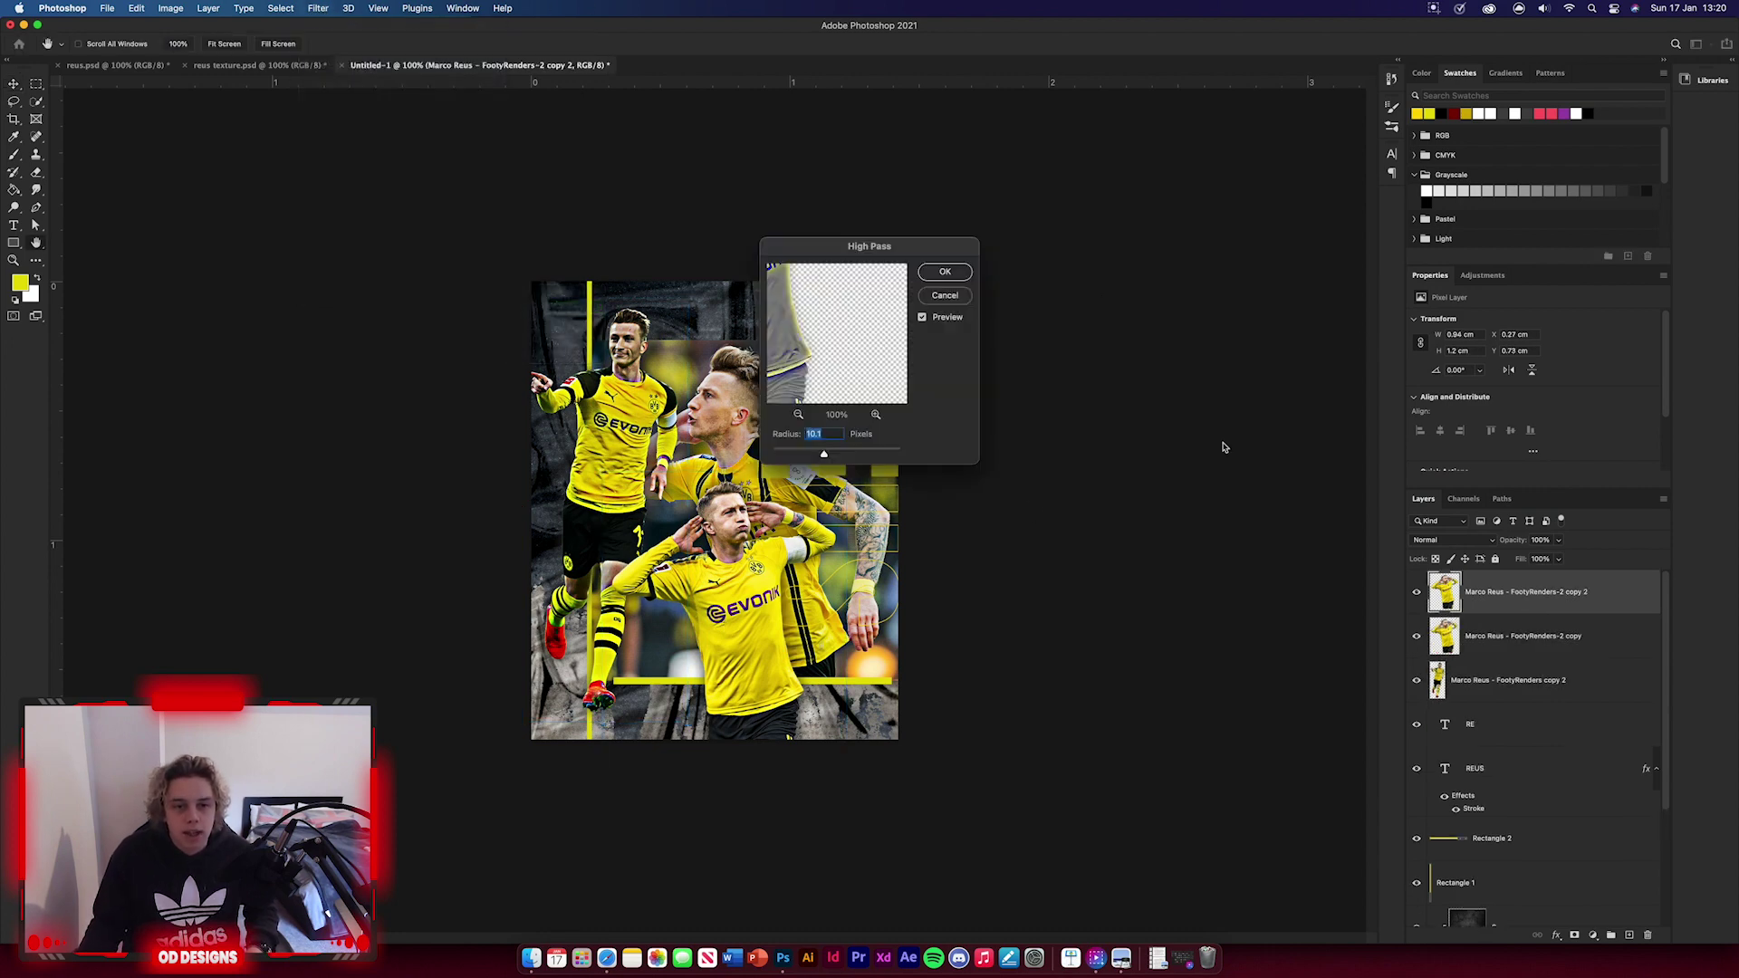
key("Return")
- Set the blend mode of the hands-to-ears player's High Pass copy to Overlay
left_click(1449, 539)
left_click(1441, 725)
left_click(1243, 684)
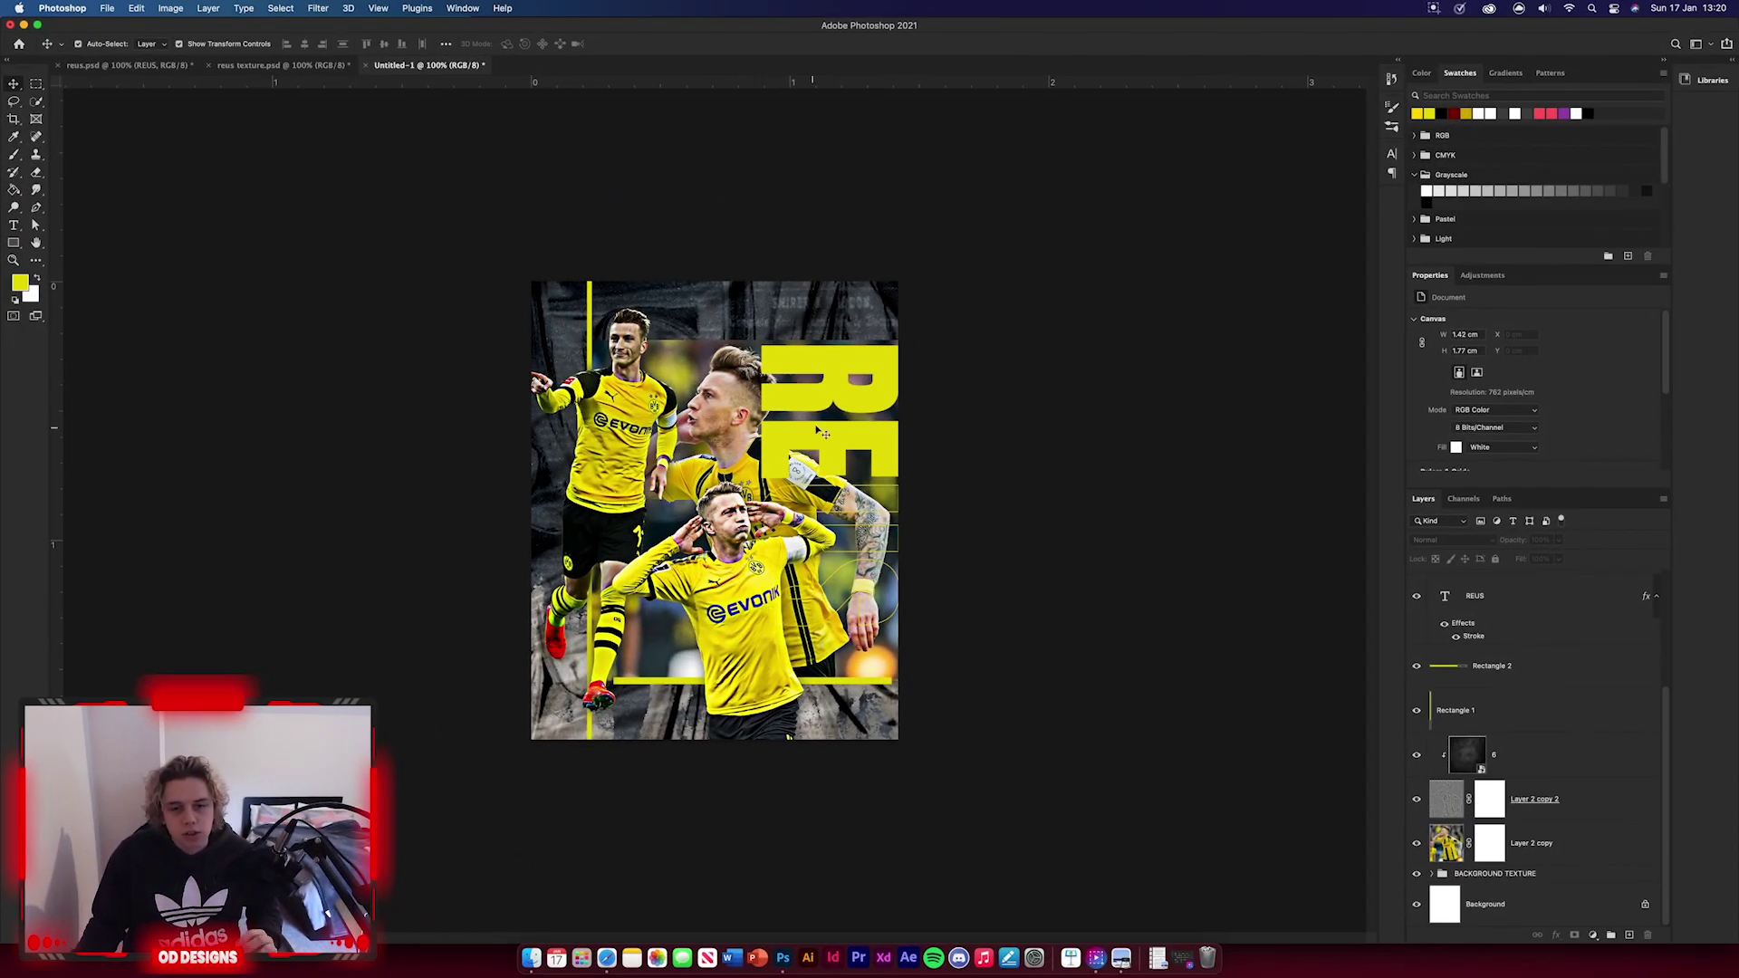
- Paste the RE text layer above the REUS lettering and set its text colour to white
key("super+v")
scroll(1555, 417, "down", 4)
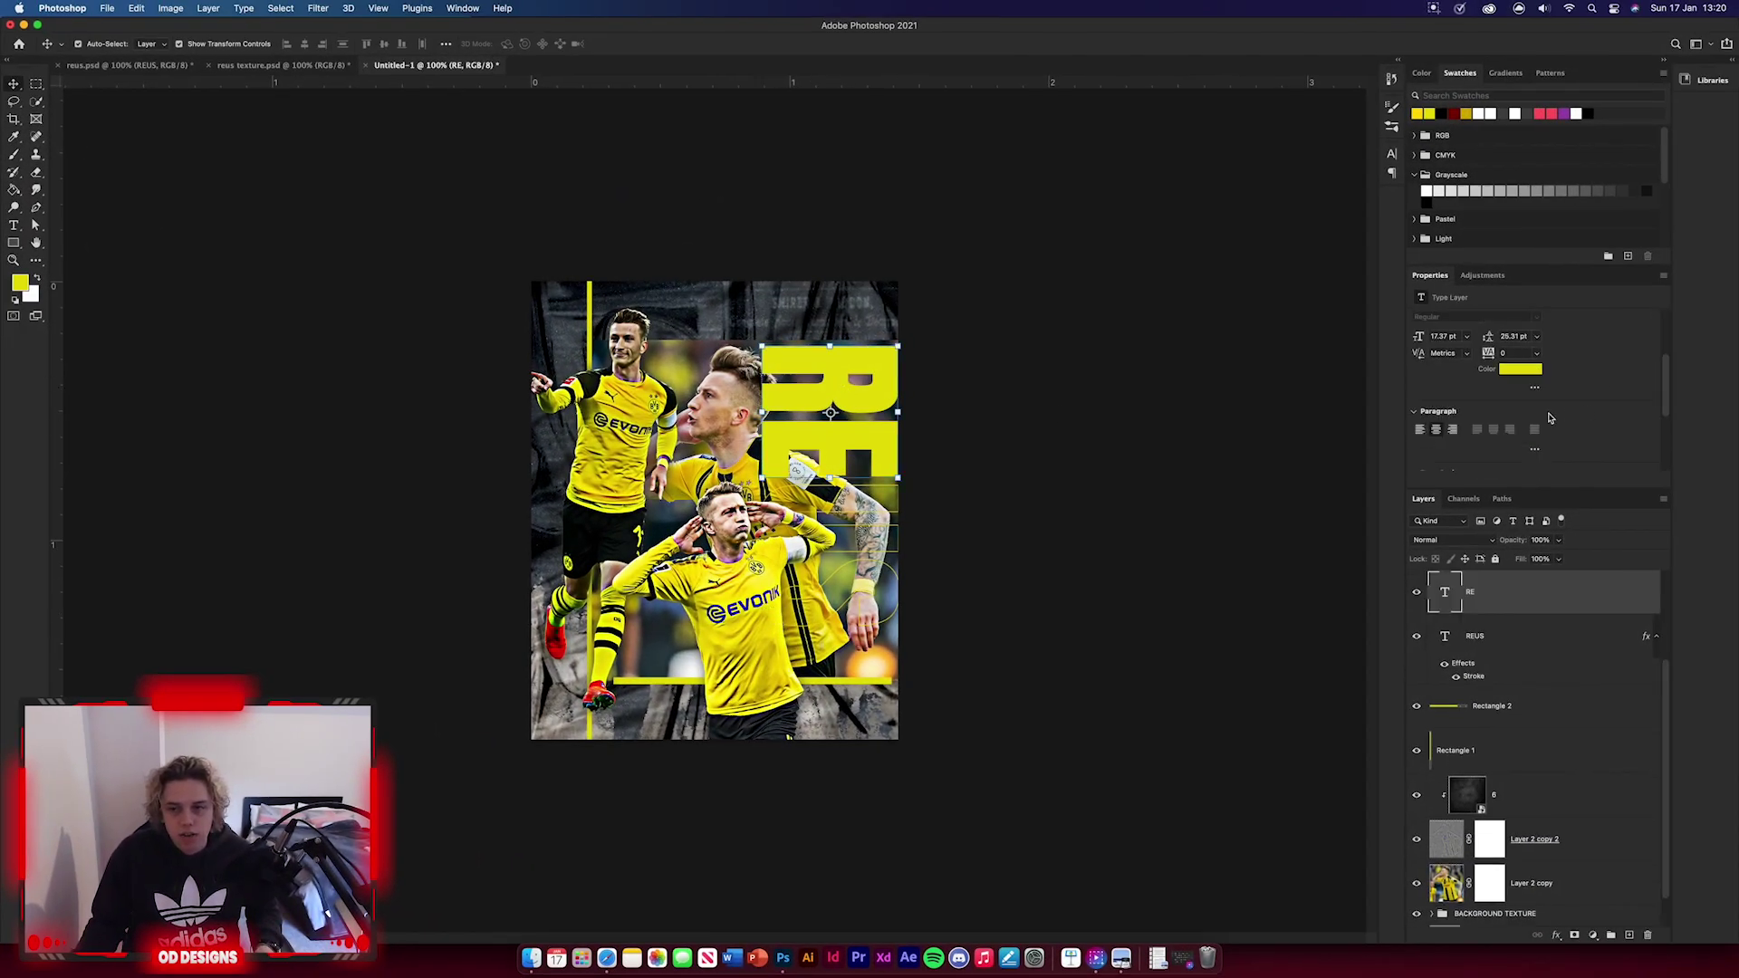
left_click(1523, 370)
left_click(909, 132)
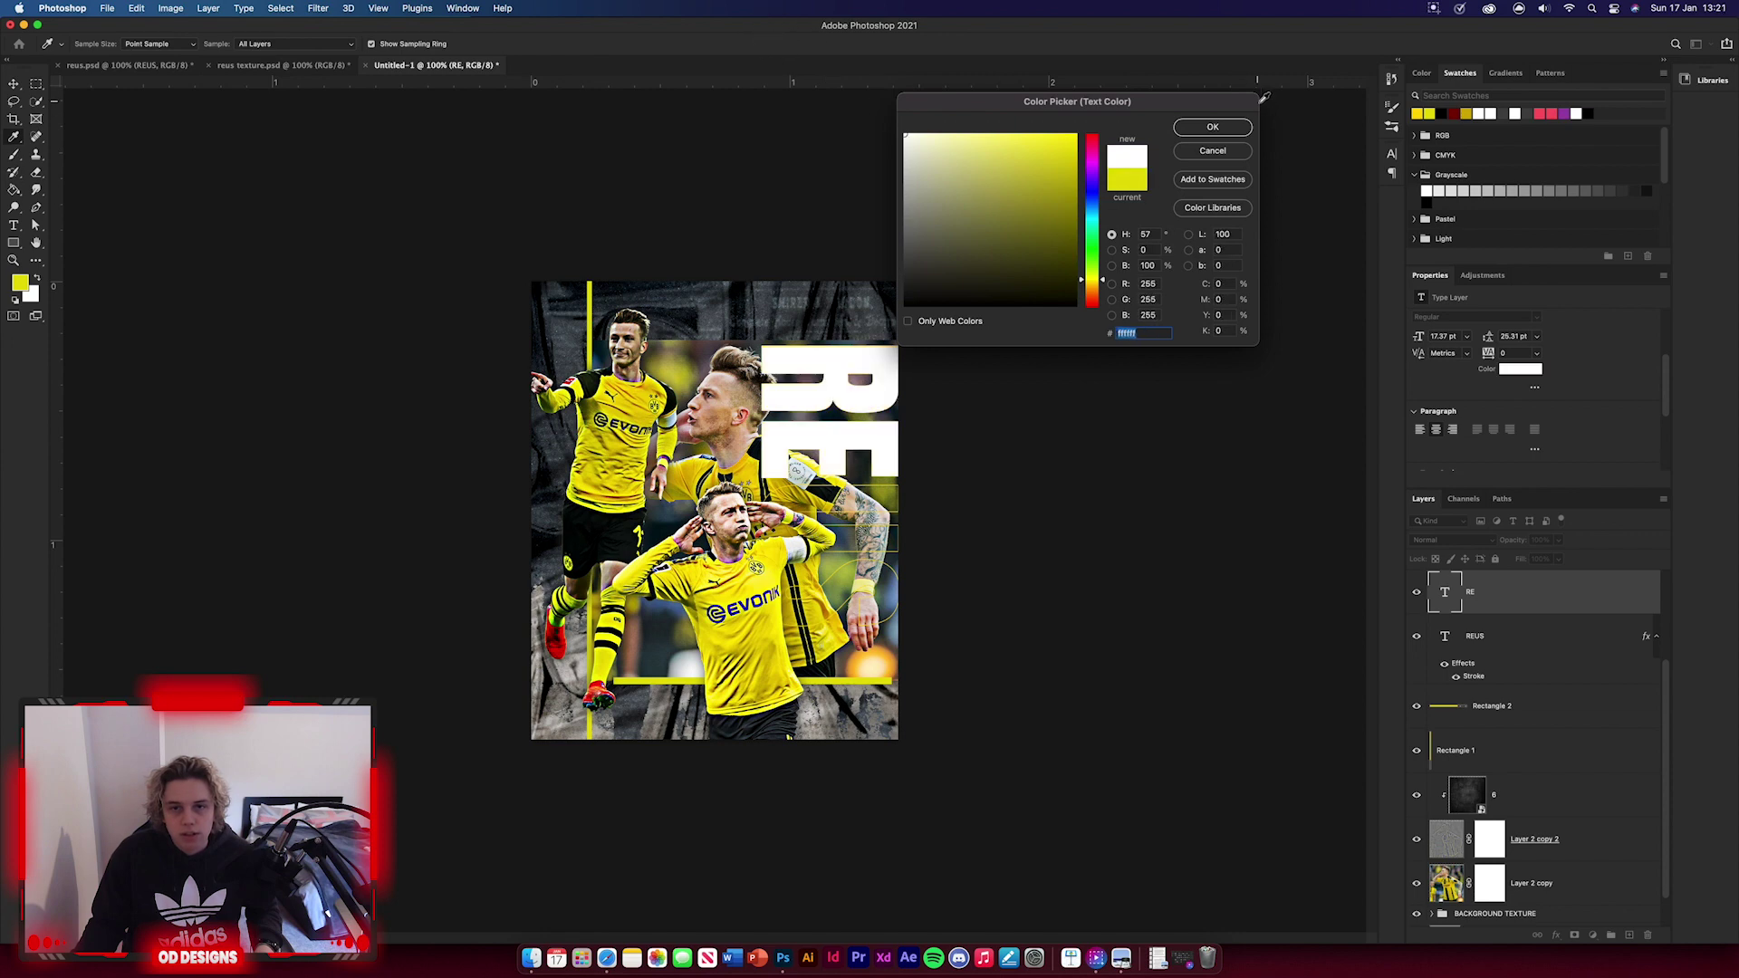
left_click(1212, 133)
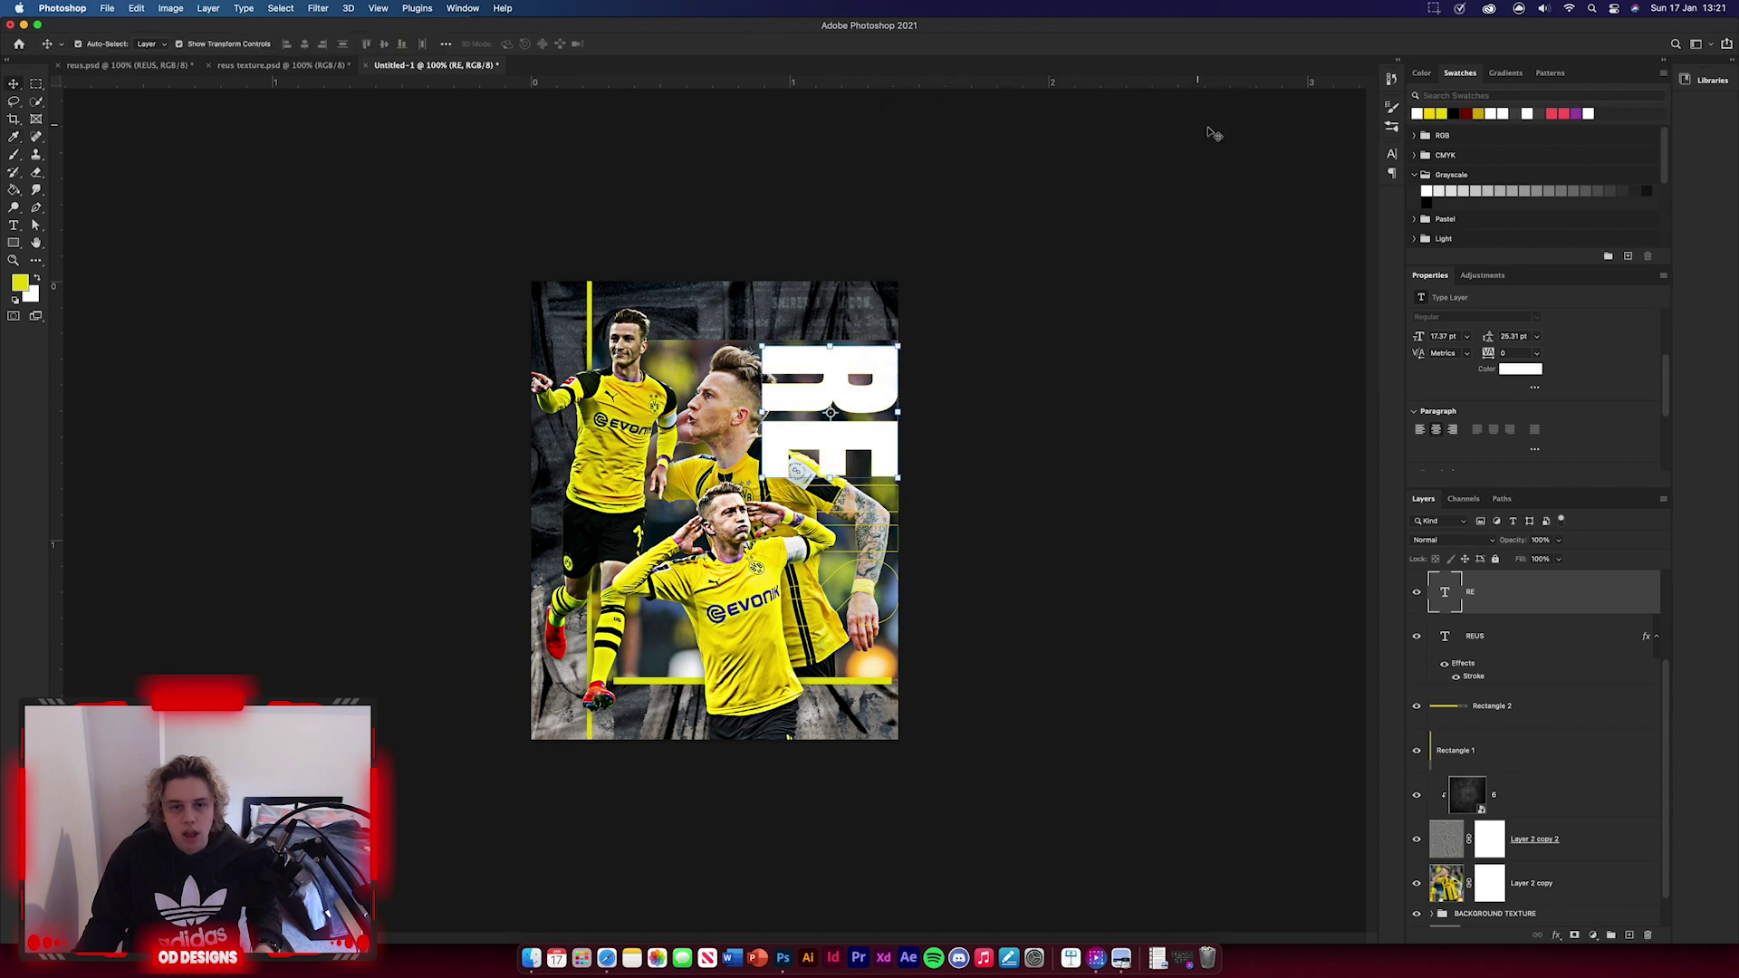
- Change the stroke colour of the outlined REUS lettering to white
double_click(1521, 641)
left_click(1293, 353)
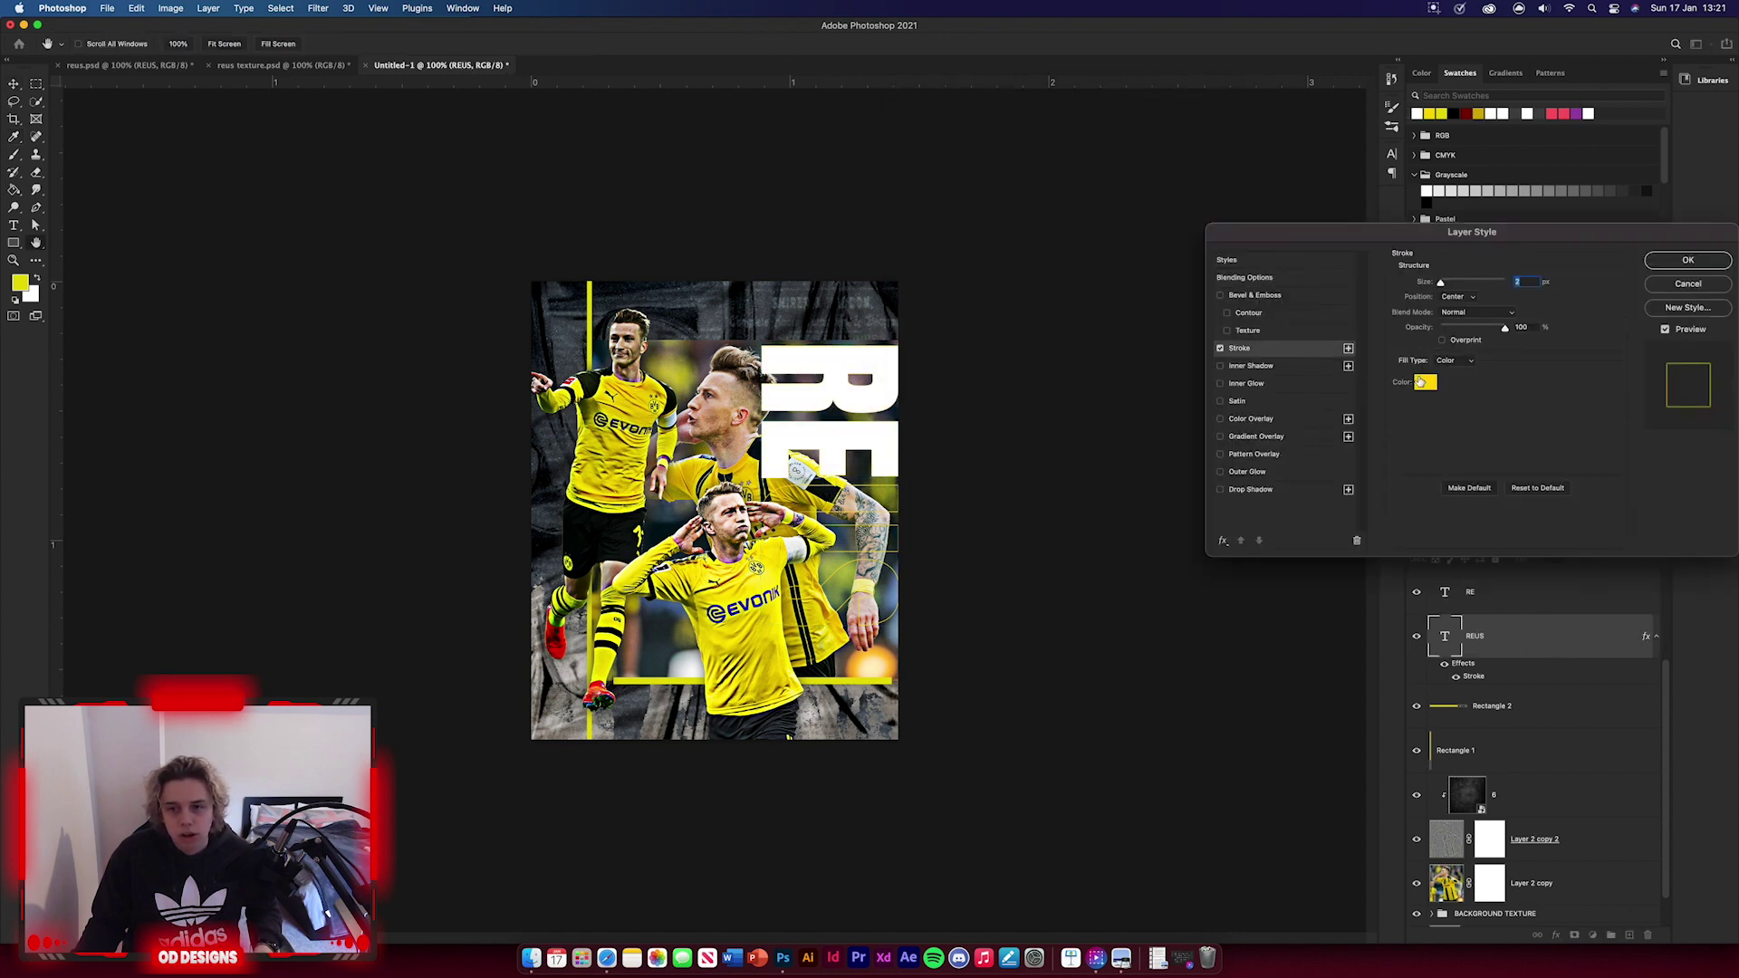
left_click(1422, 381)
left_click(908, 132)
left_click(1212, 132)
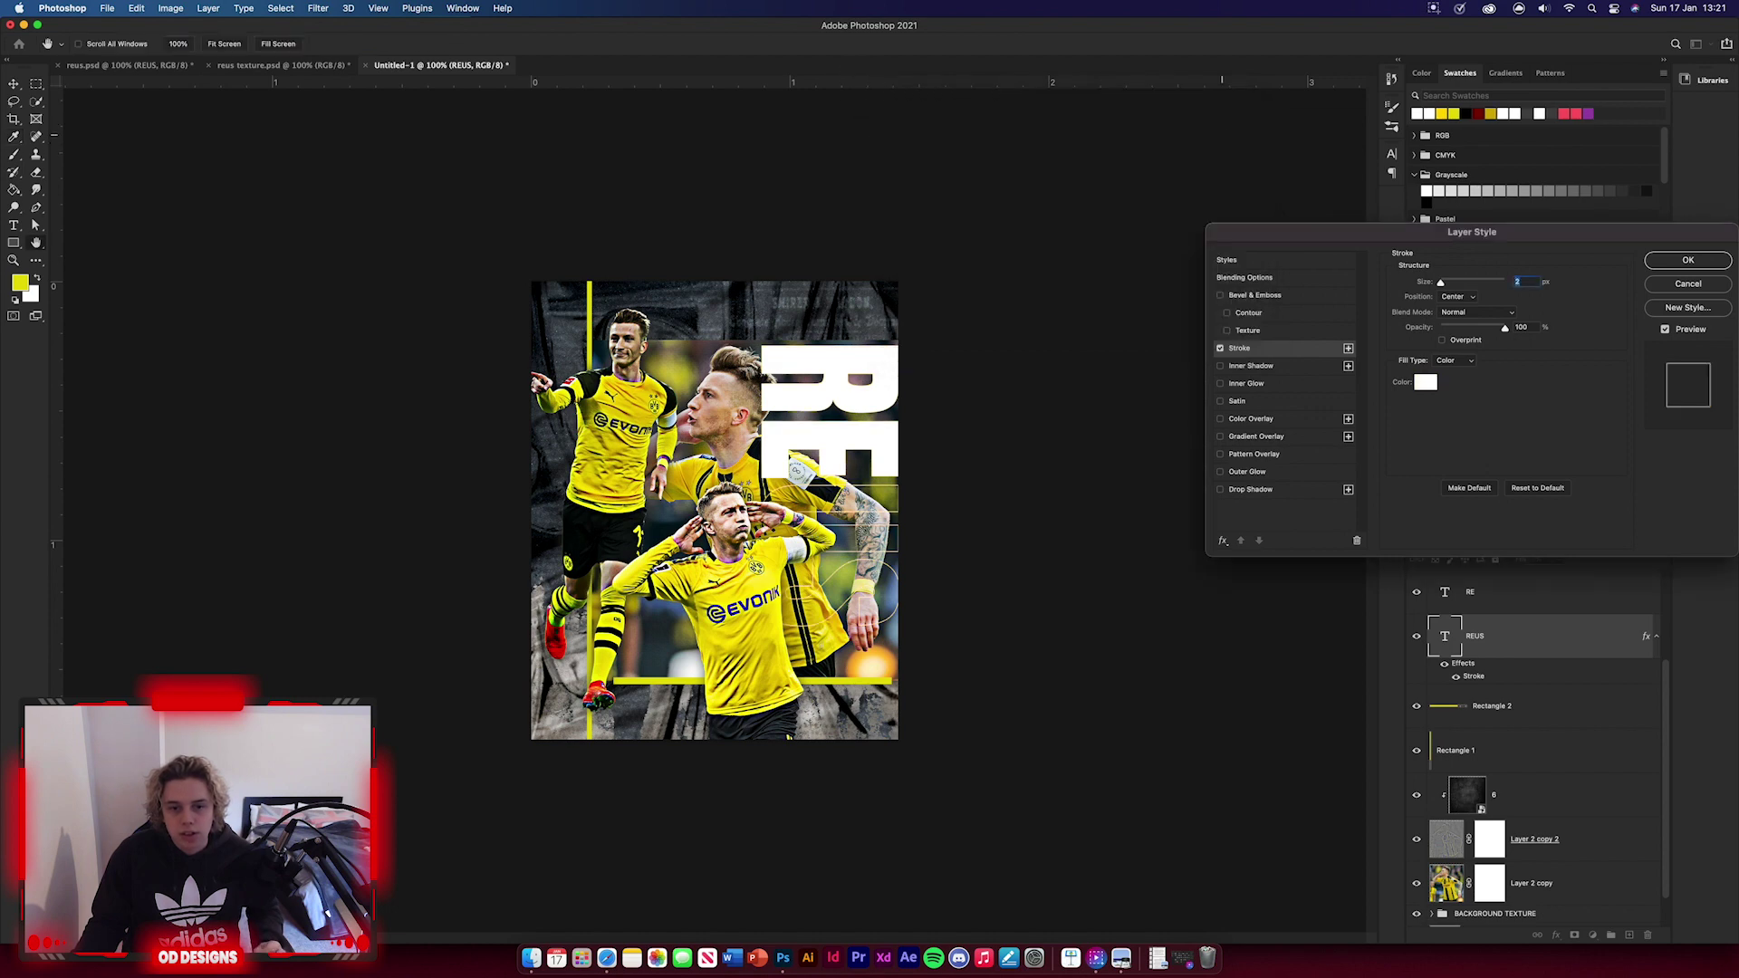
left_click(1689, 260)
left_click(1101, 496)
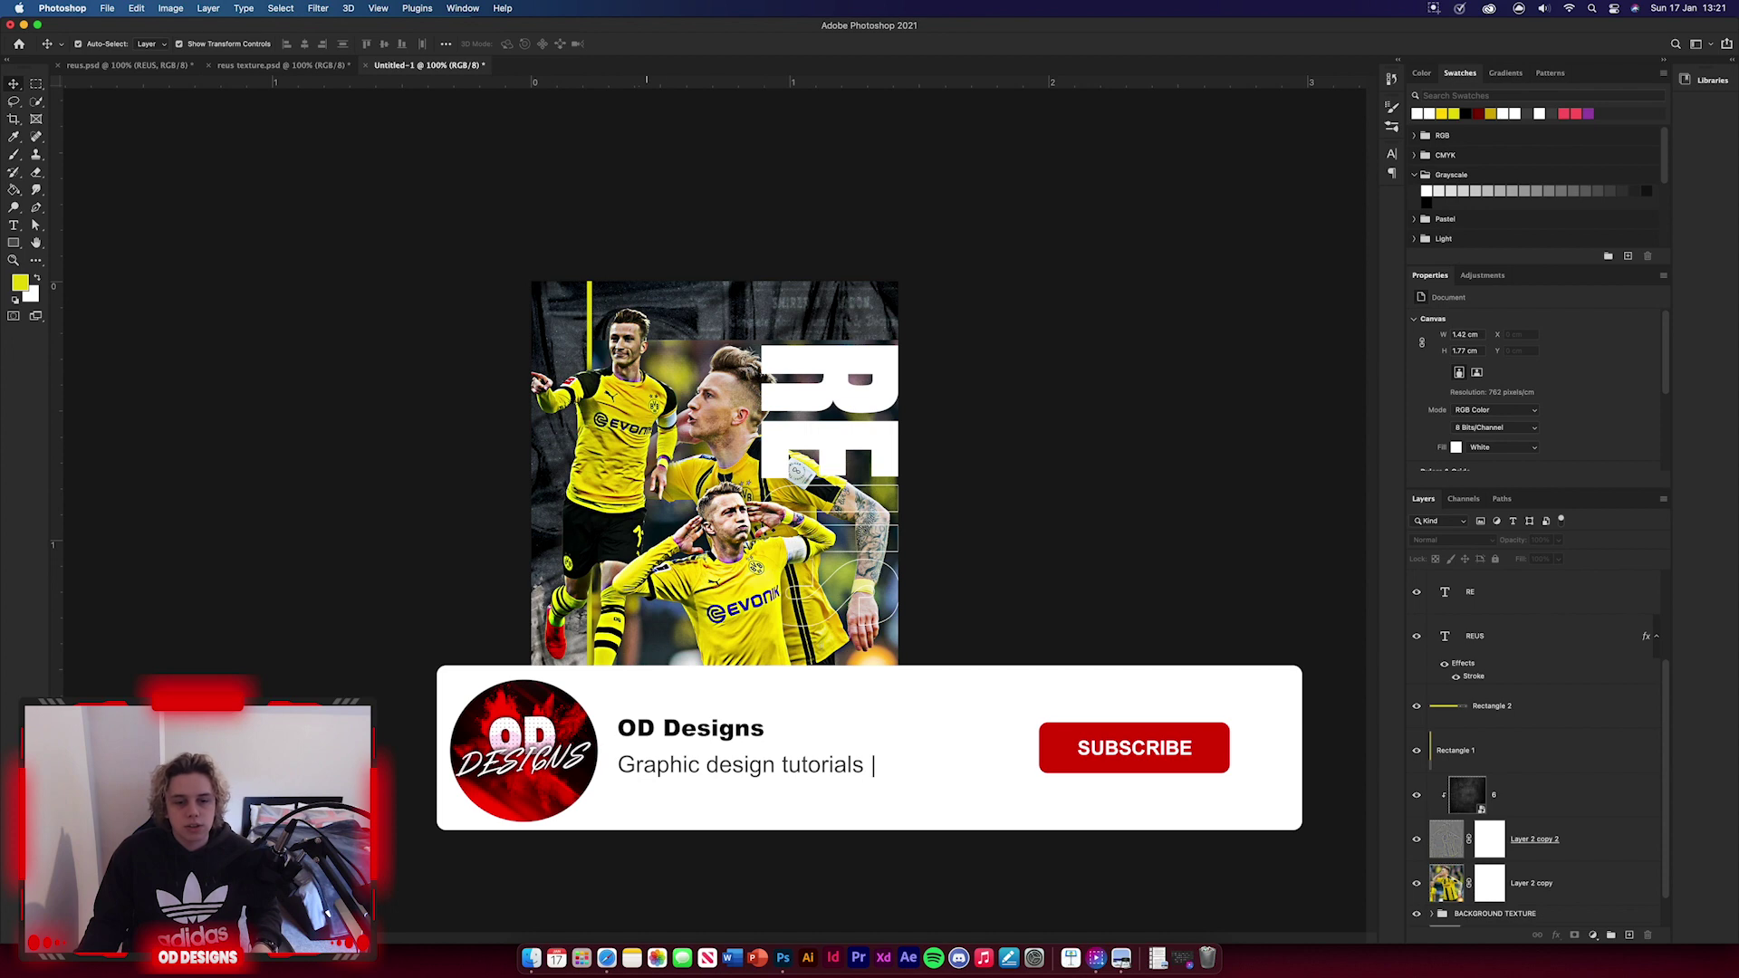
- Draw a golden-yellow rectangle about 1764 by 458 px across the poster's lower edge, above all other layers
scroll(1494, 652, "up", 3)
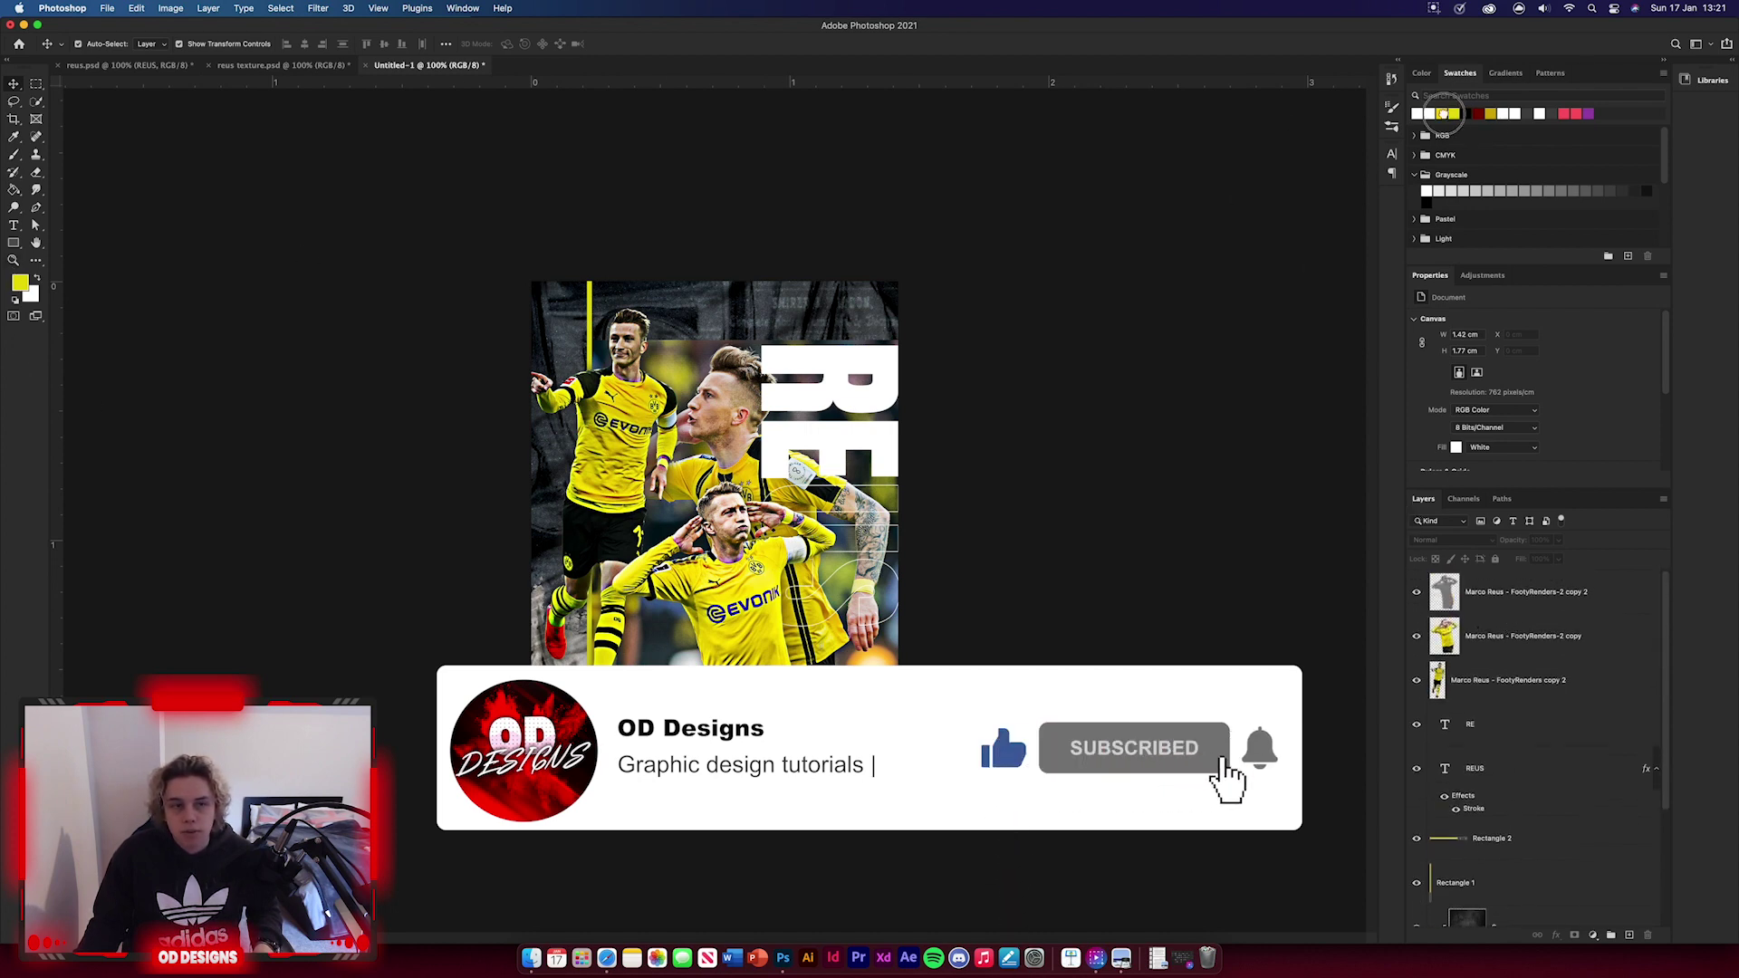
left_click(14, 243)
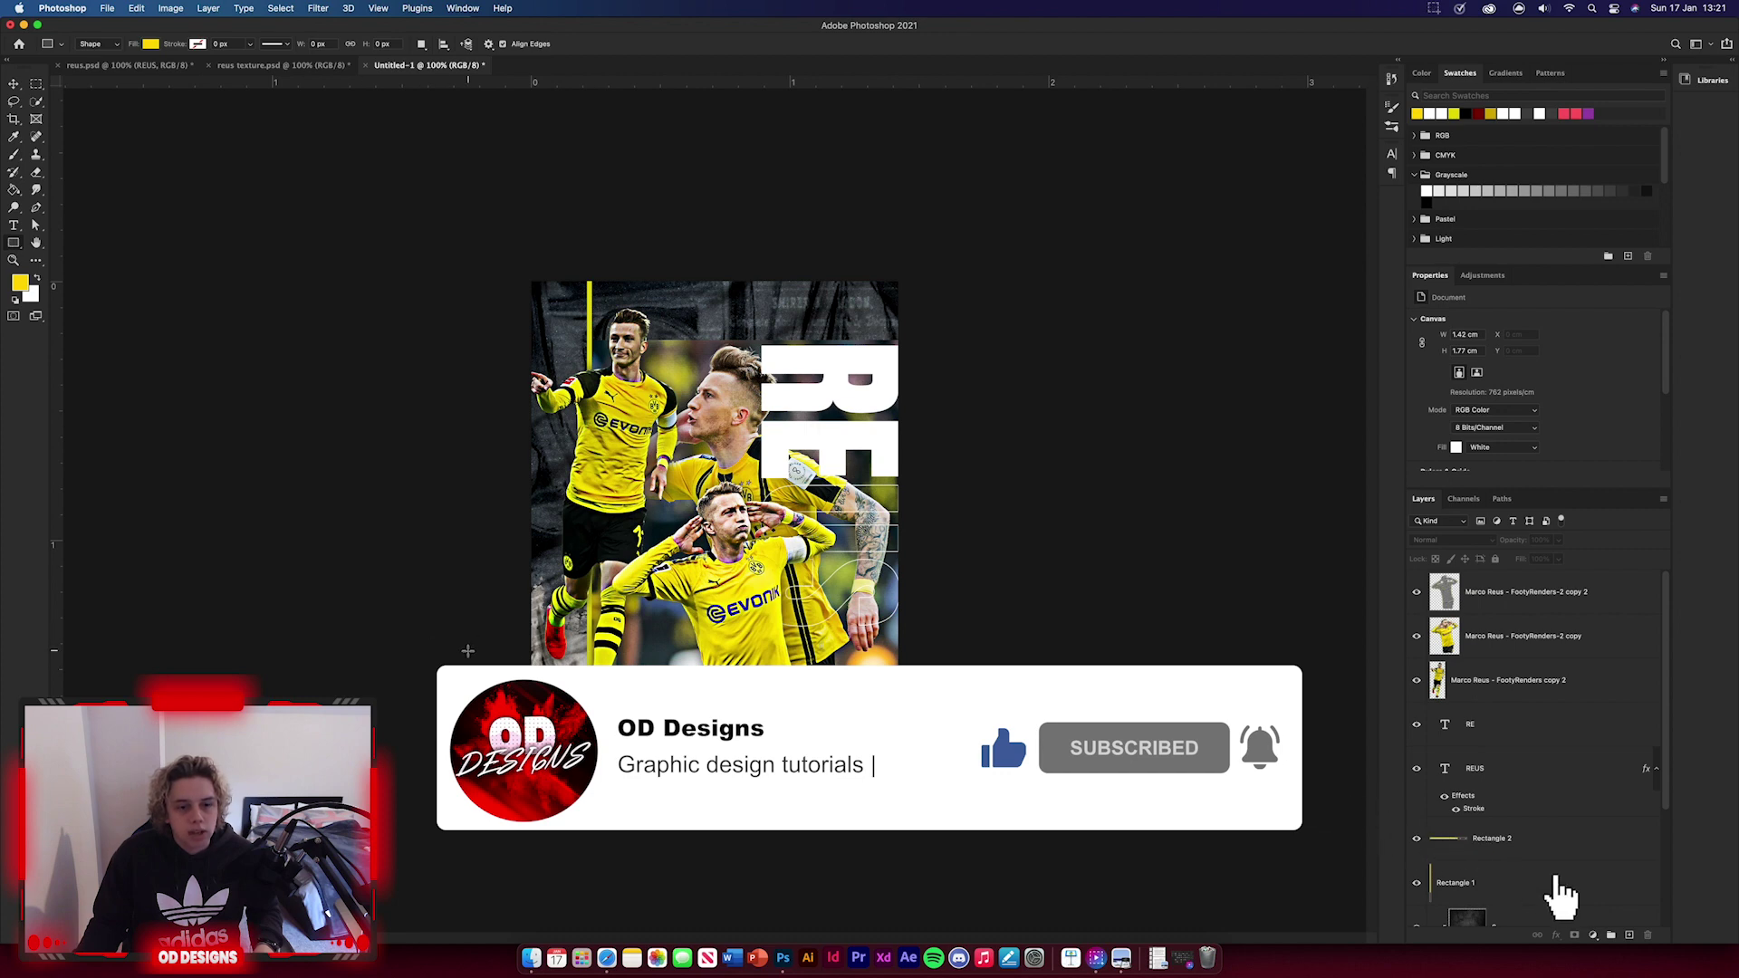
left_click_drag(566, 688, 1063, 805)
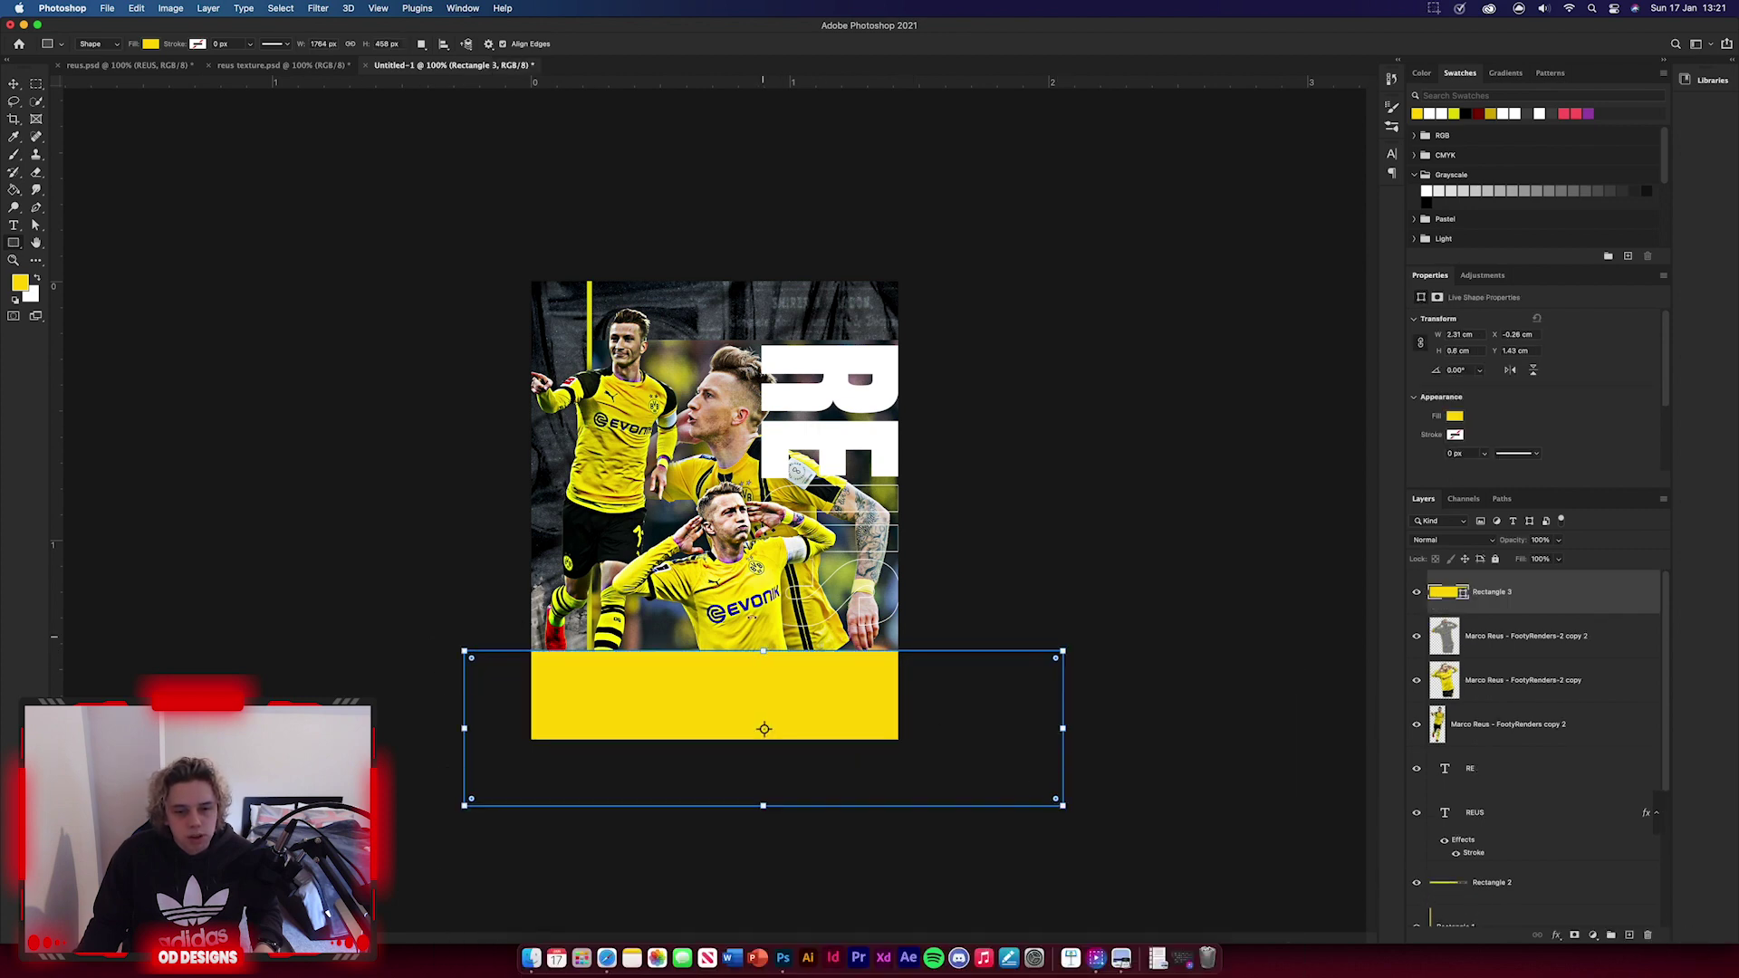
left_click(387, 400)
key("Escape")
left_click(13, 84)
- Add a layer mask to the yellow rectangle and fade its upper edge with a large soft black brush at 100% flow
left_click(1575, 936)
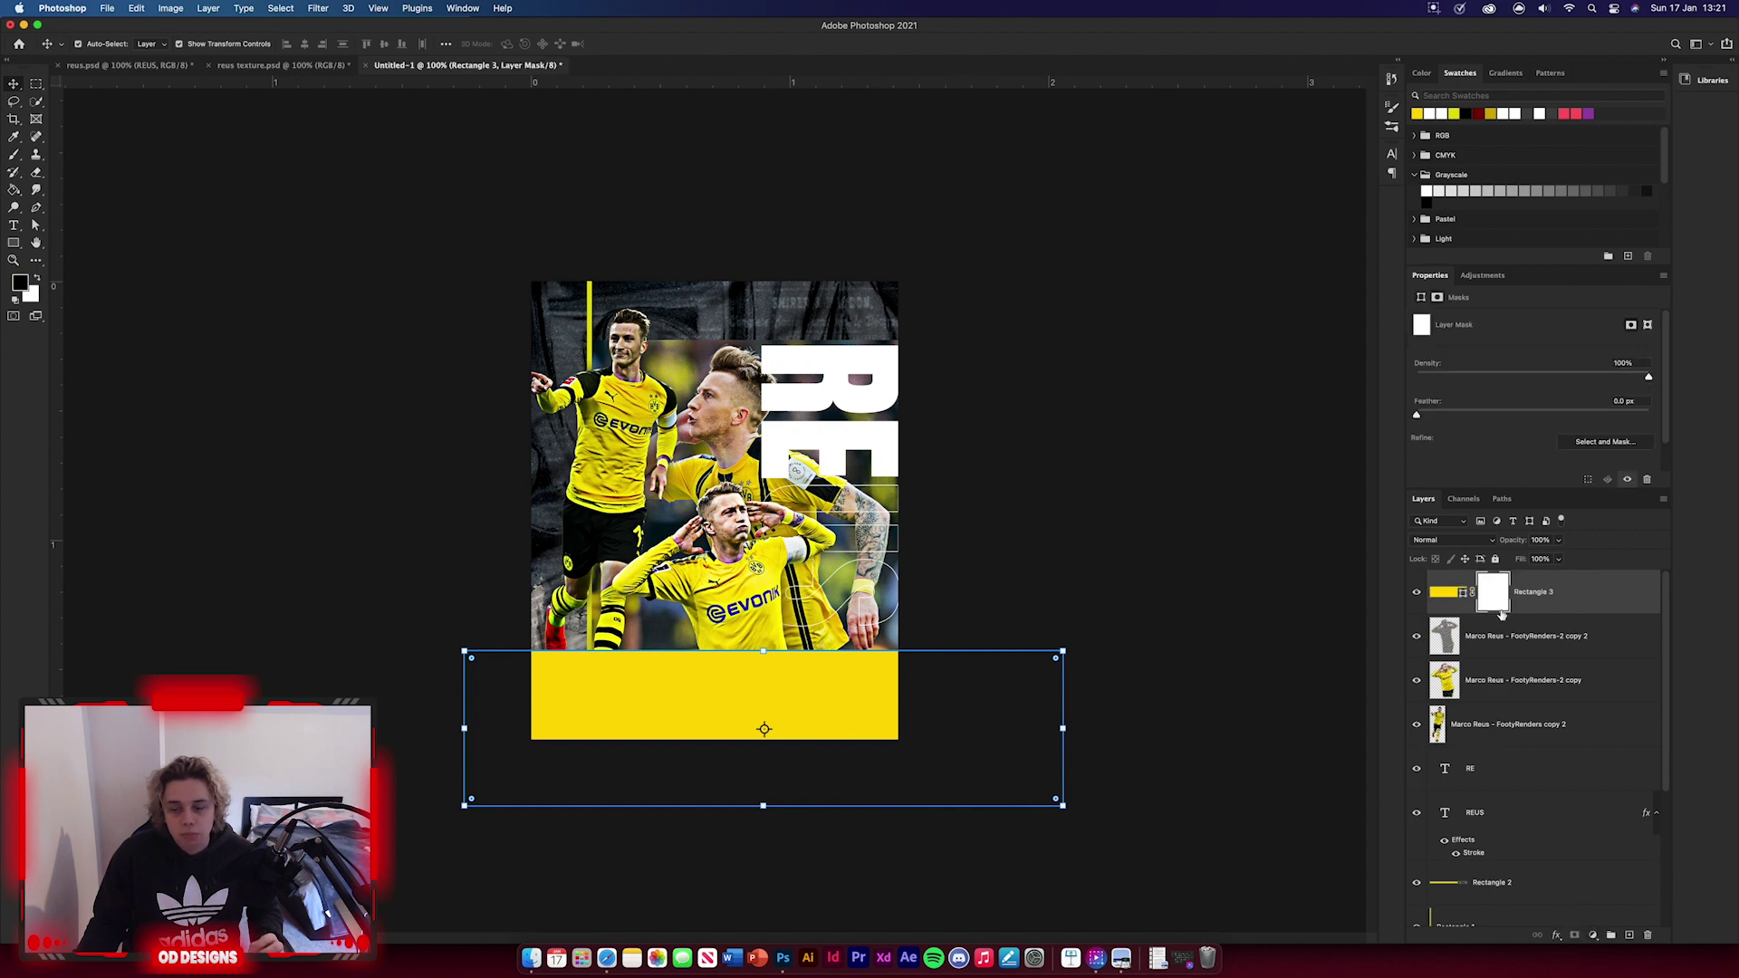
left_click(14, 156)
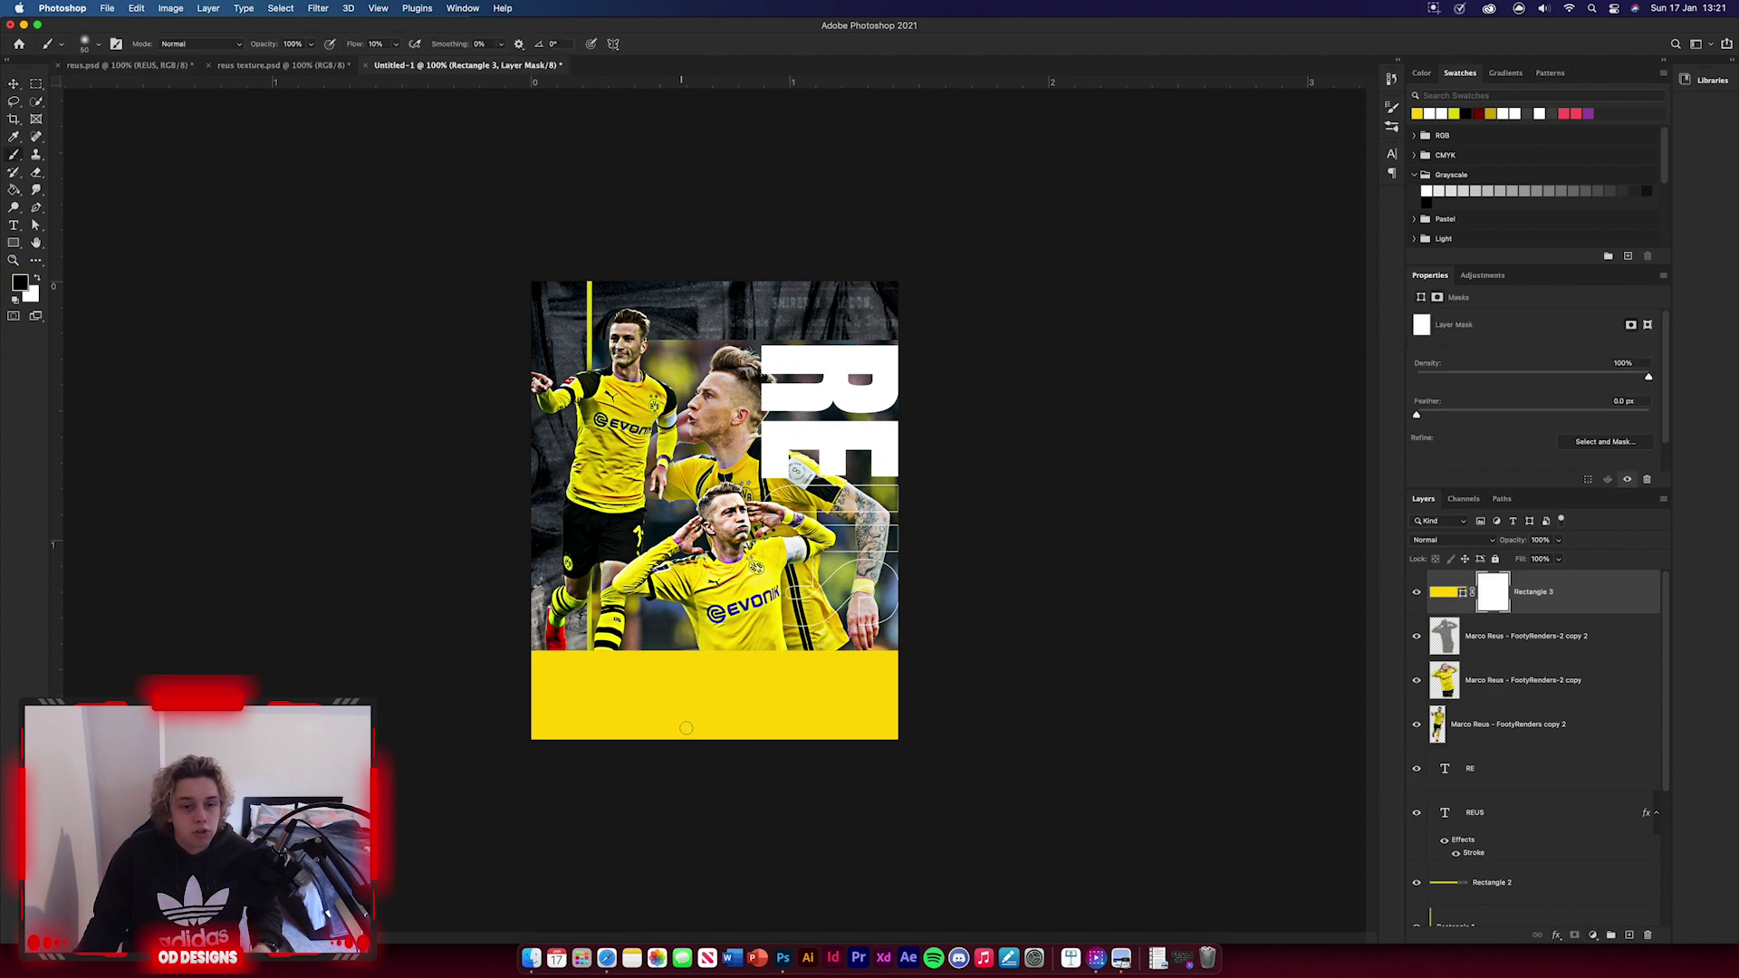
key("bracketright")
key("bracketright")
key("bracketright")
key("bracketright")
key("bracketright")
key("bracketright")
key("bracketright")
key("bracketright")
key("bracketright")
key("bracketright")
key("bracketright")
key("shift+0")
left_click_drag(489, 656, 797, 661)
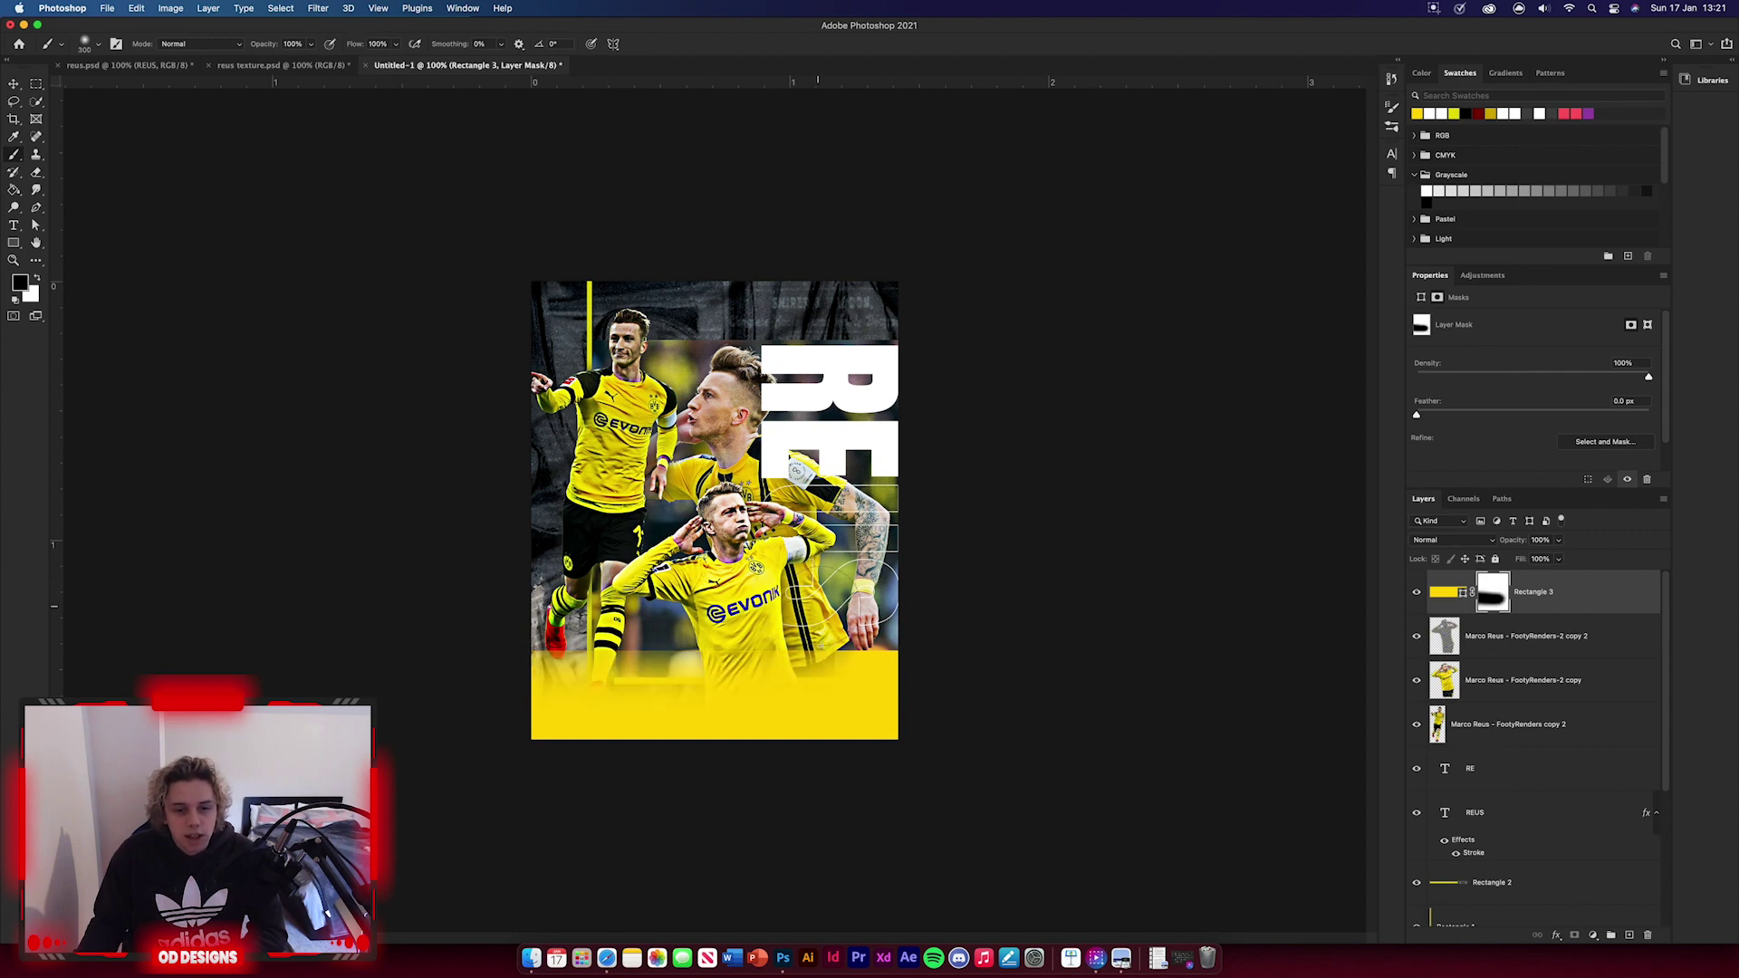
mouse_move(962, 633)
left_mouse_down()
mouse_move(233, 609)
mouse_move(914, 664)
left_mouse_up()
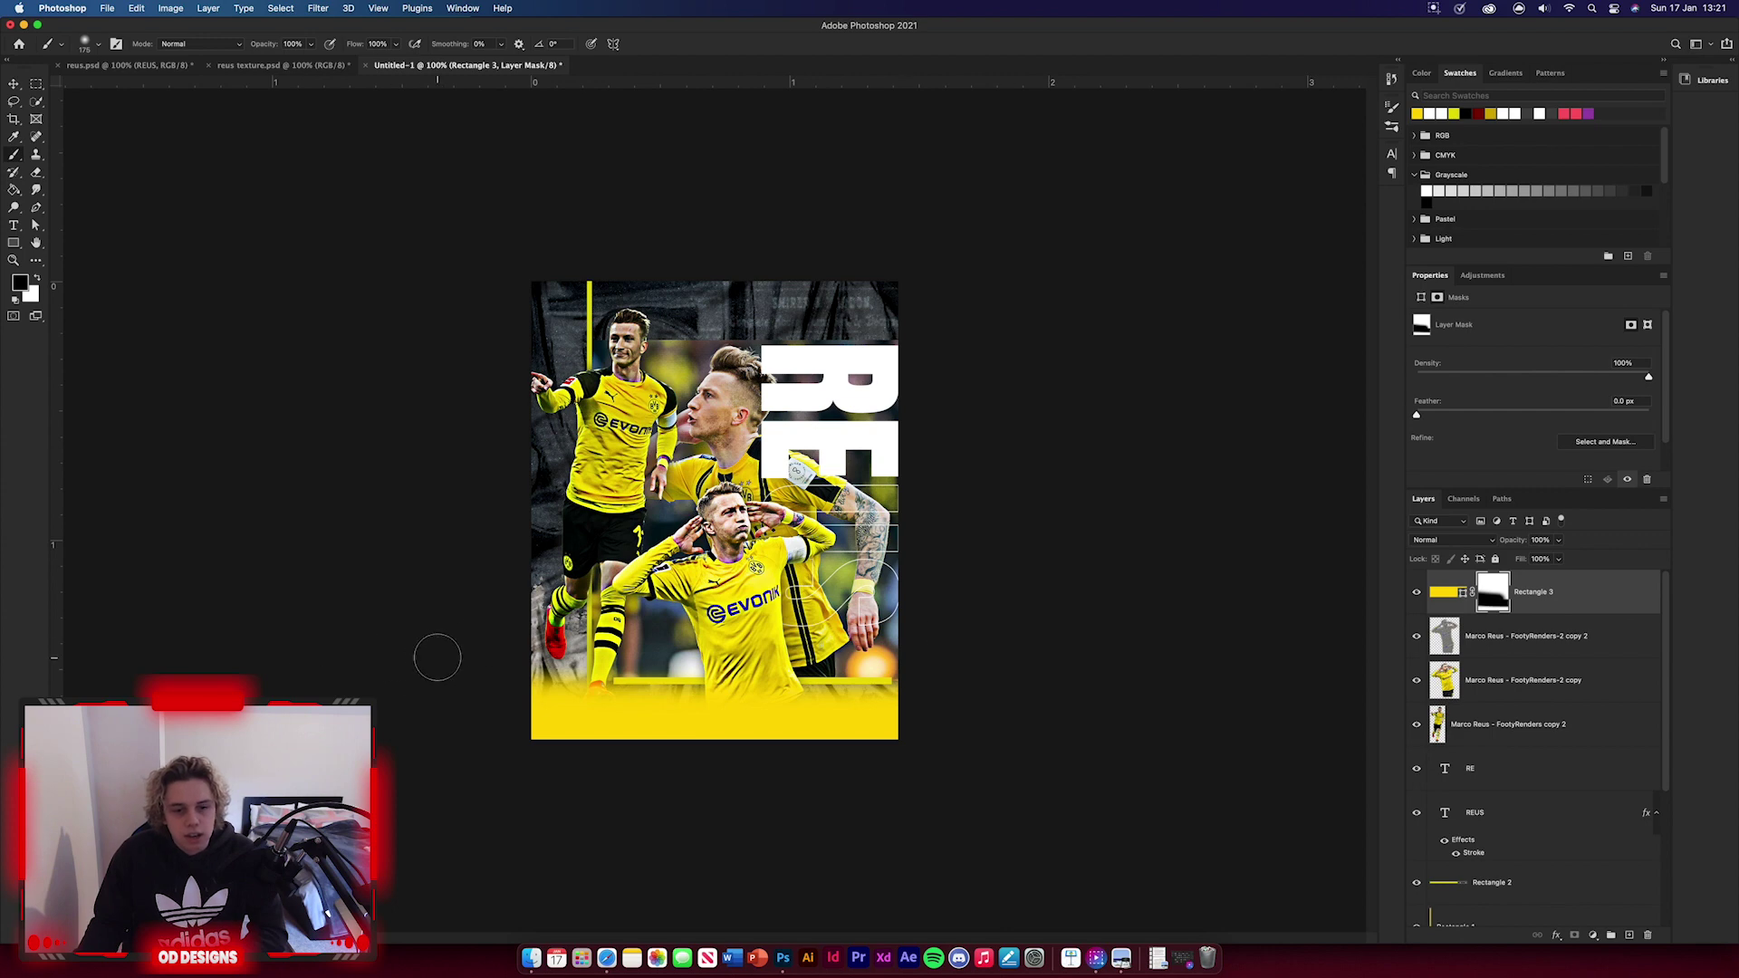
left_click(14, 84)
- Blend the yellow rectangle into the artwork beneath by splitting its Blend If sliders for this layer and the underlying layer
double_click(1613, 609)
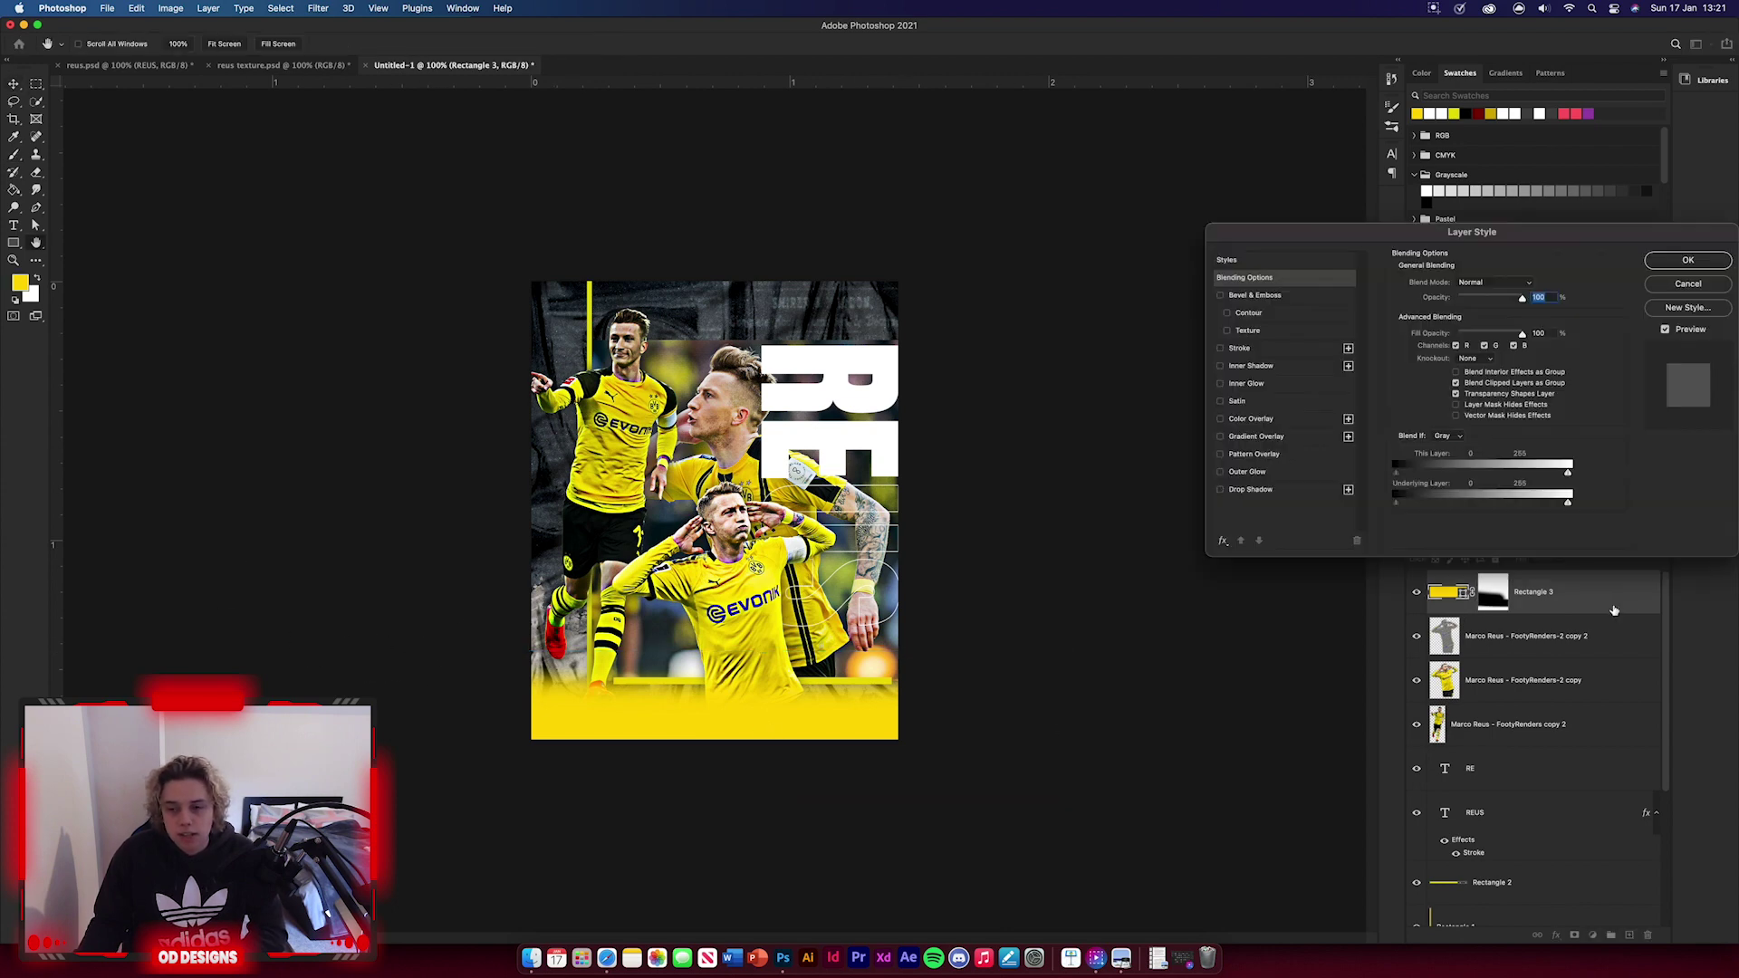
left_click_drag(1396, 504, 1446, 471)
left_click_drag(1569, 474, 1530, 472)
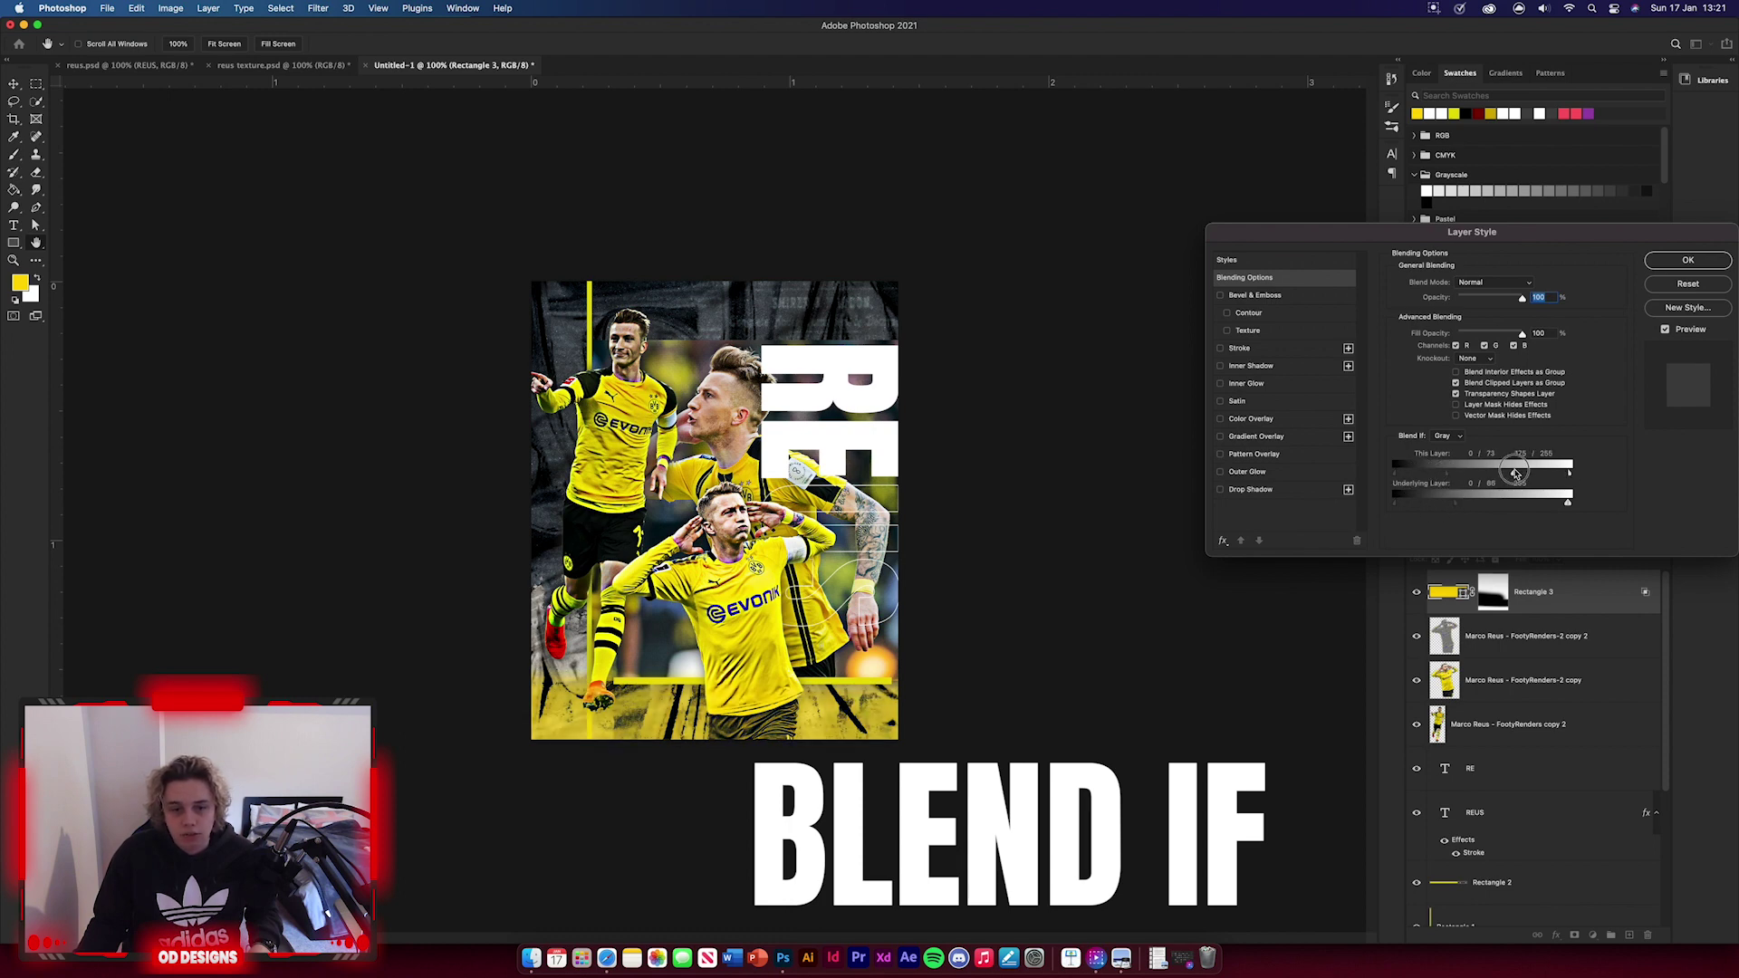
left_click(1686, 262)
key("v")
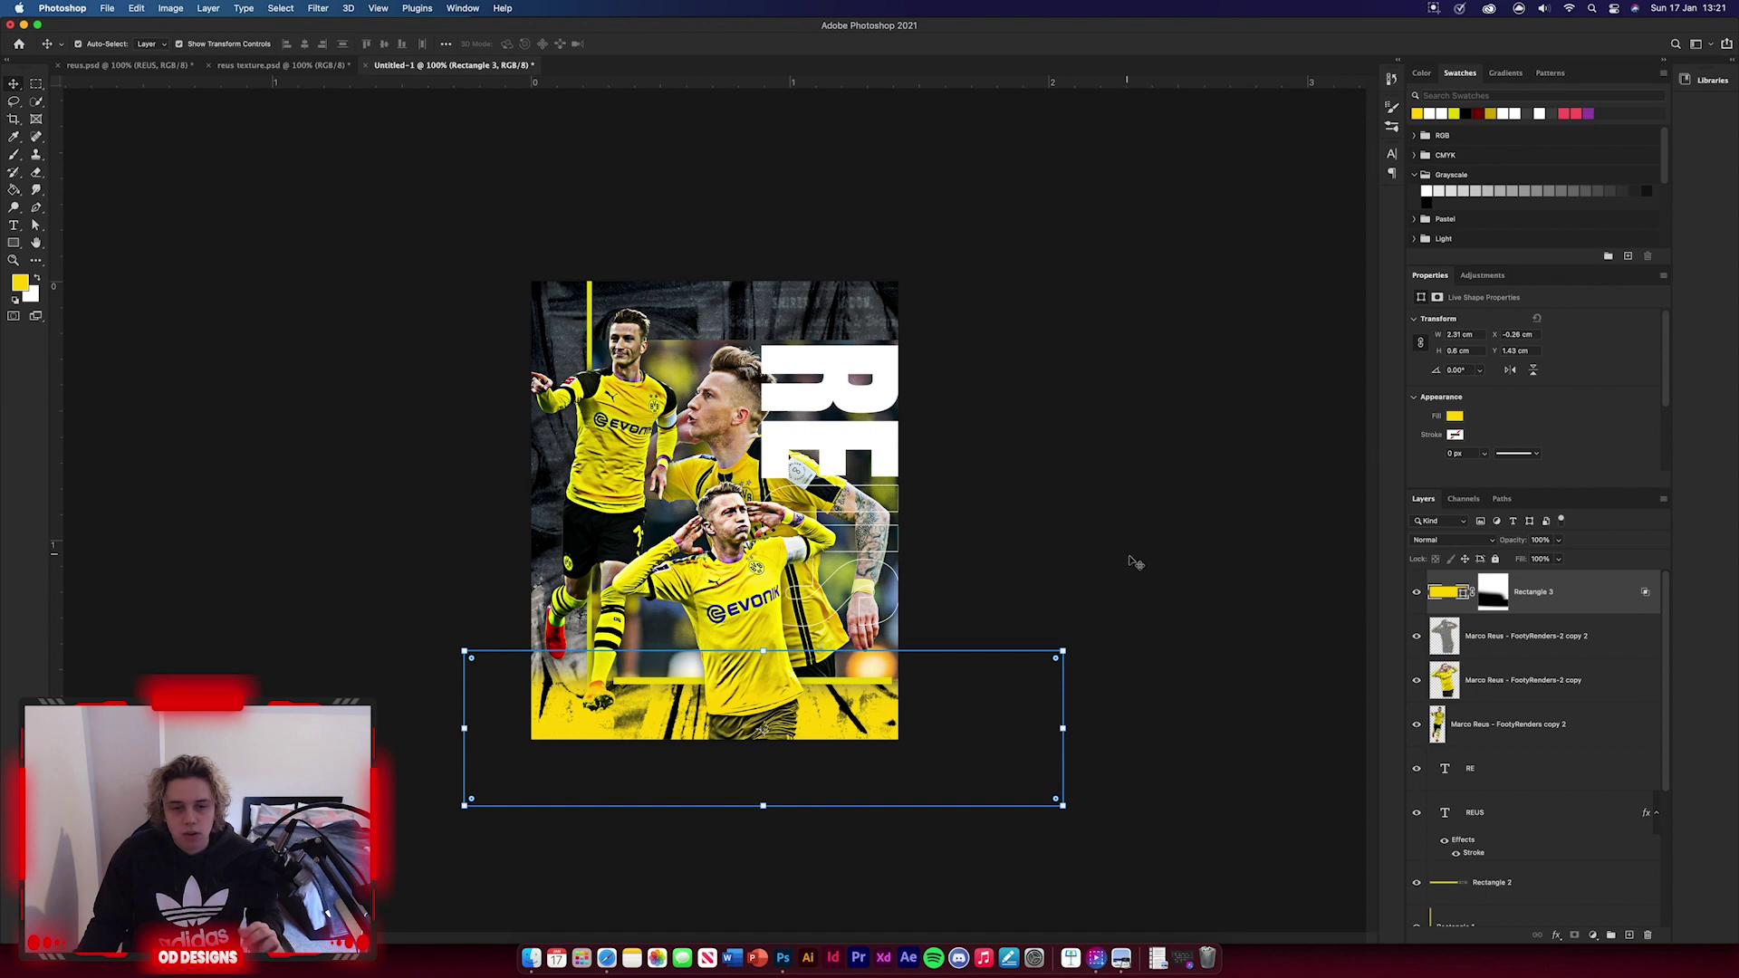
left_click(1135, 559)
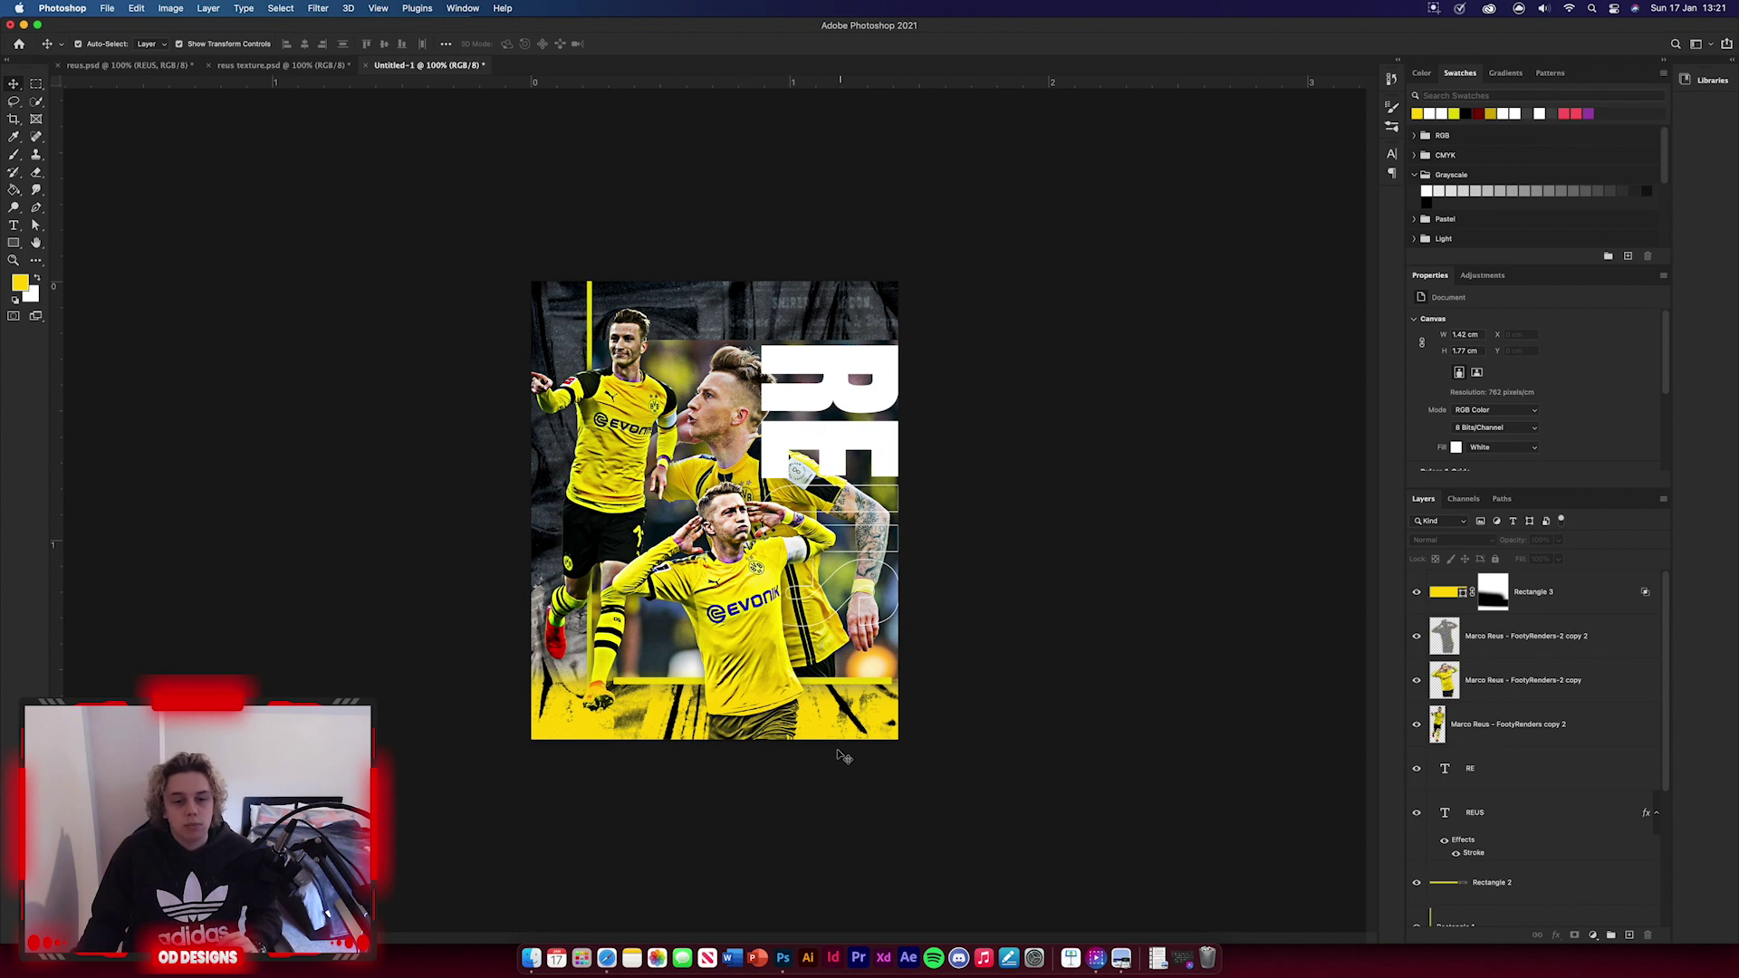
- In reus texture.psd, hide the images group, show the Marco text group and copy that group into the poster
left_click(285, 68)
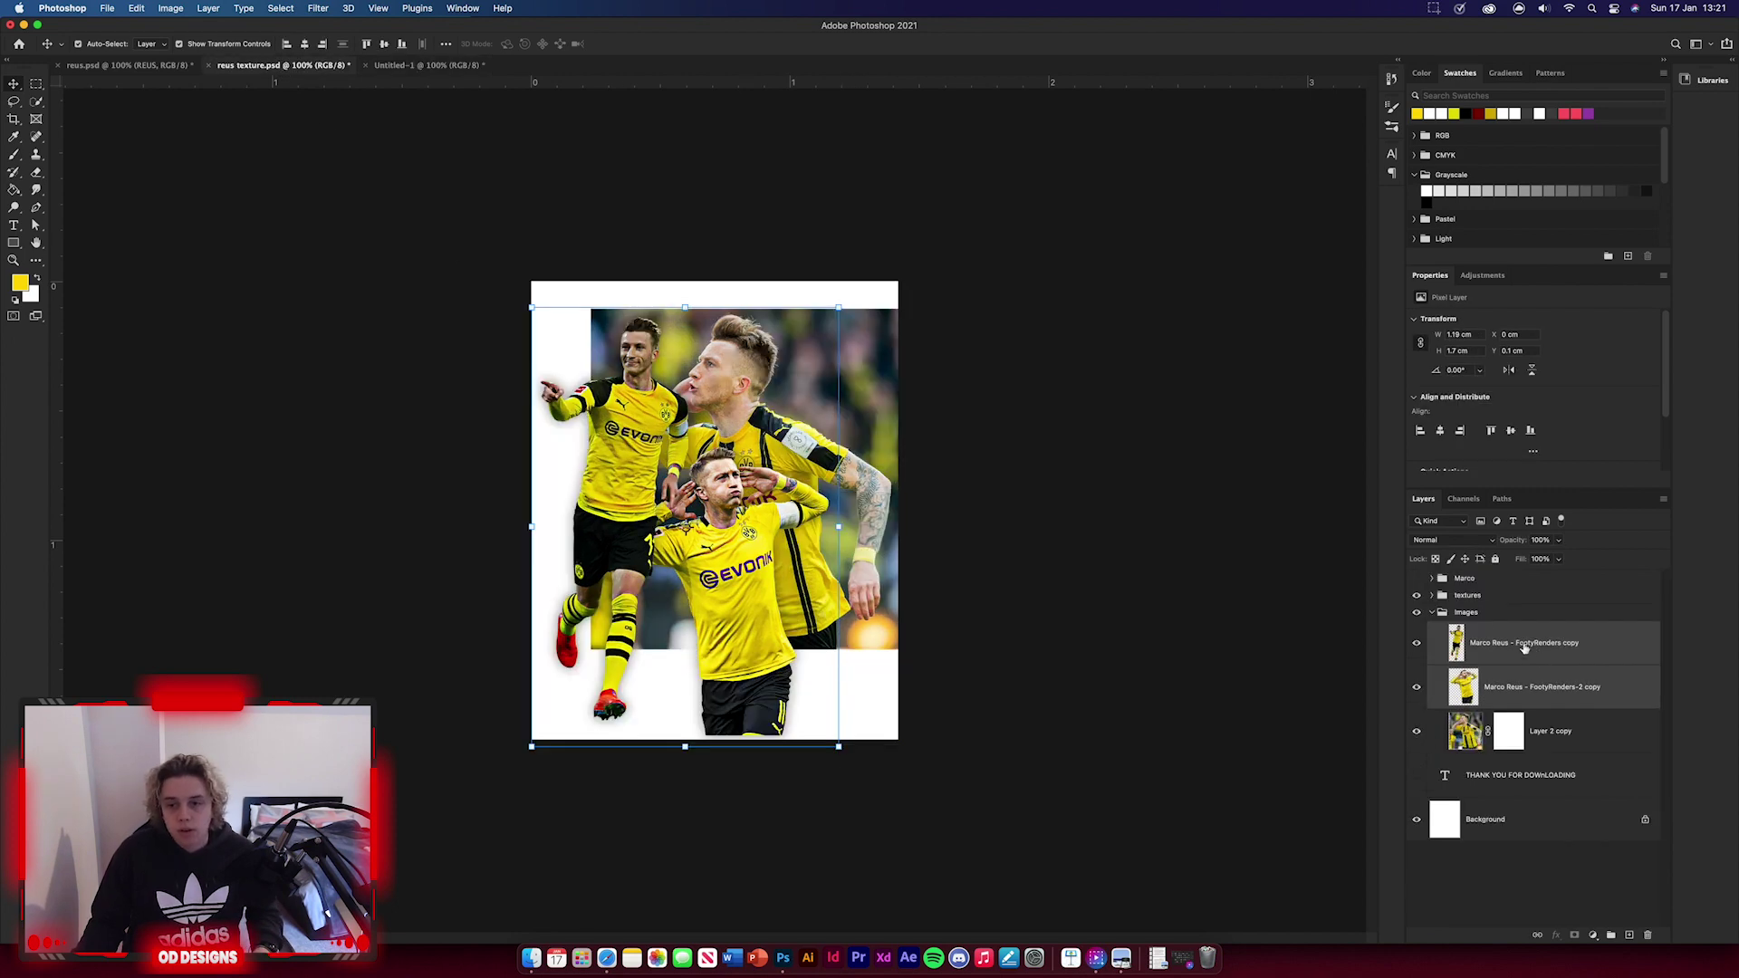
left_click(1431, 614)
left_click(1418, 614)
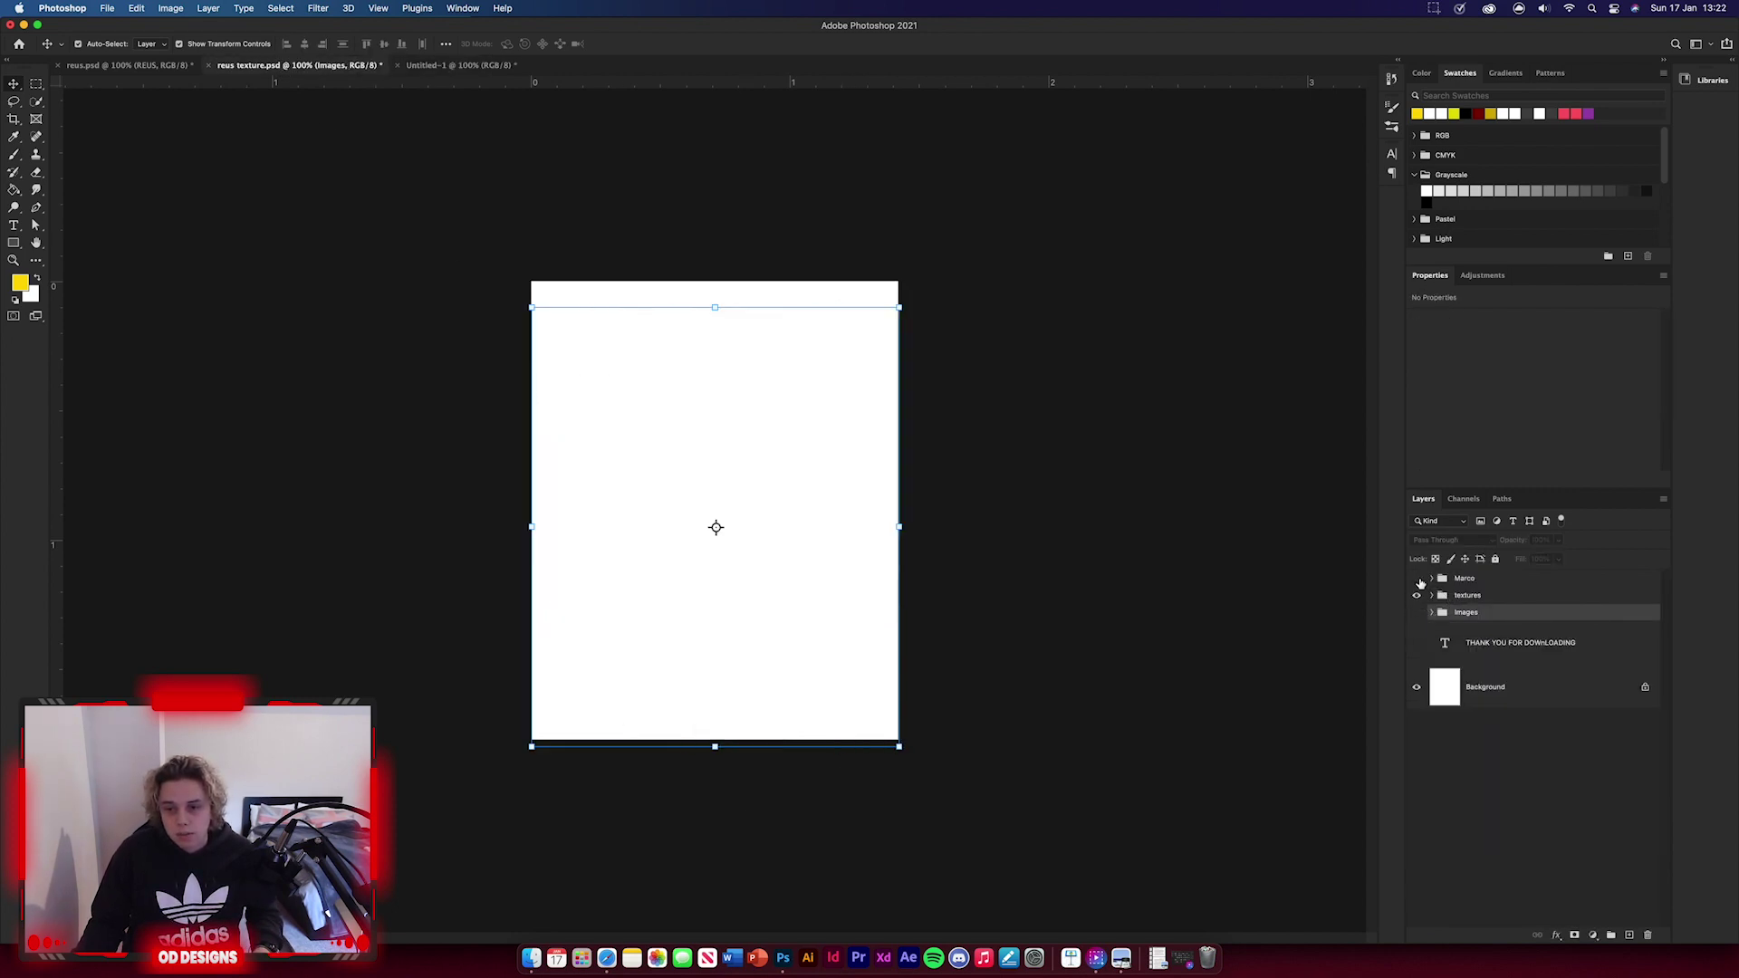
left_click(1417, 578)
left_click(1497, 587)
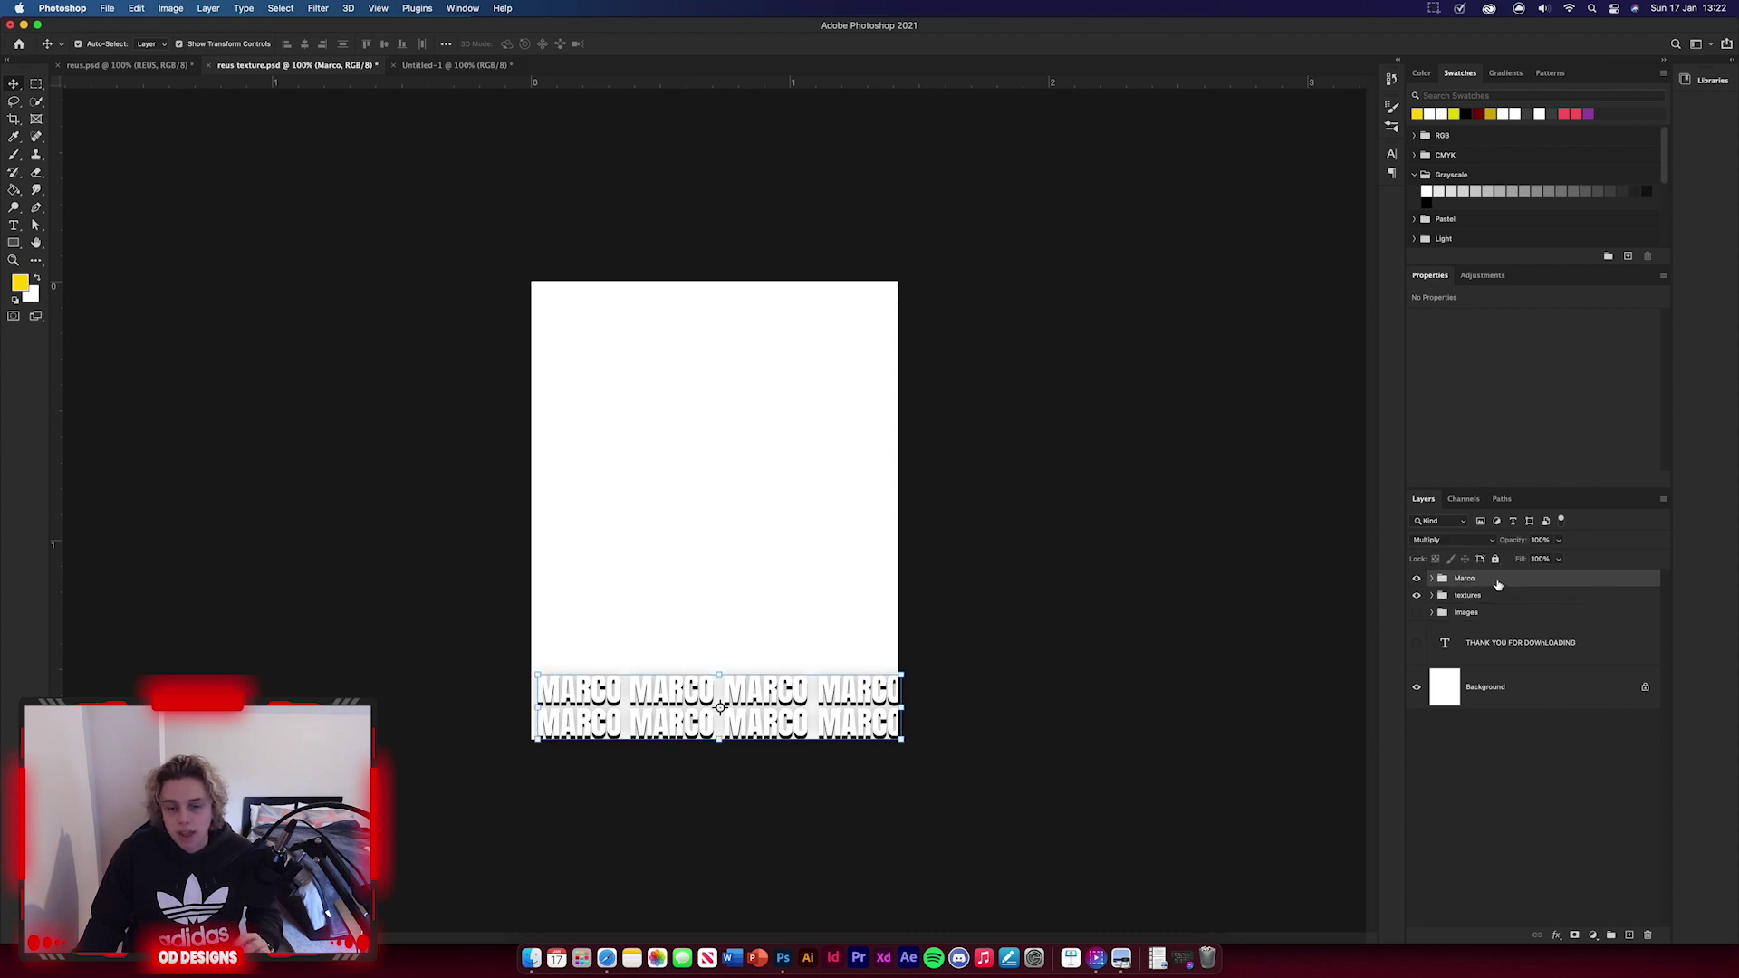
left_click_drag(1497, 585, 691, 725)
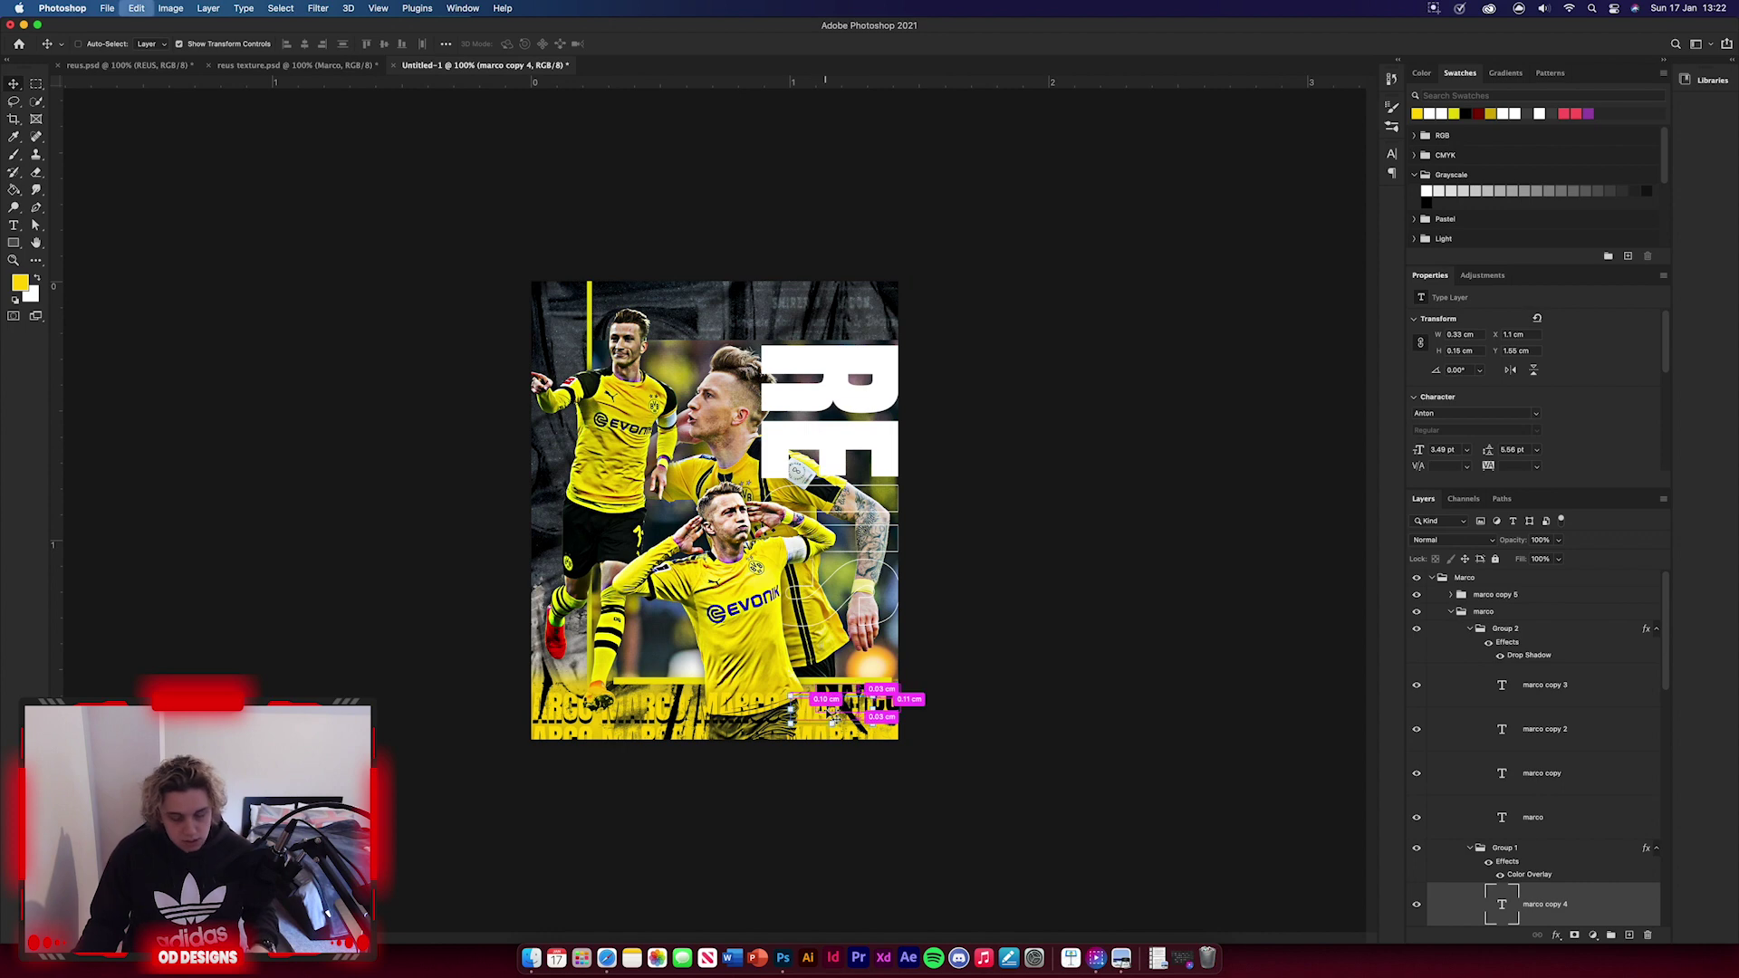
- Collapse the Marco text group and position it along the poster's lower edge, spanning its full width
left_click(1431, 578)
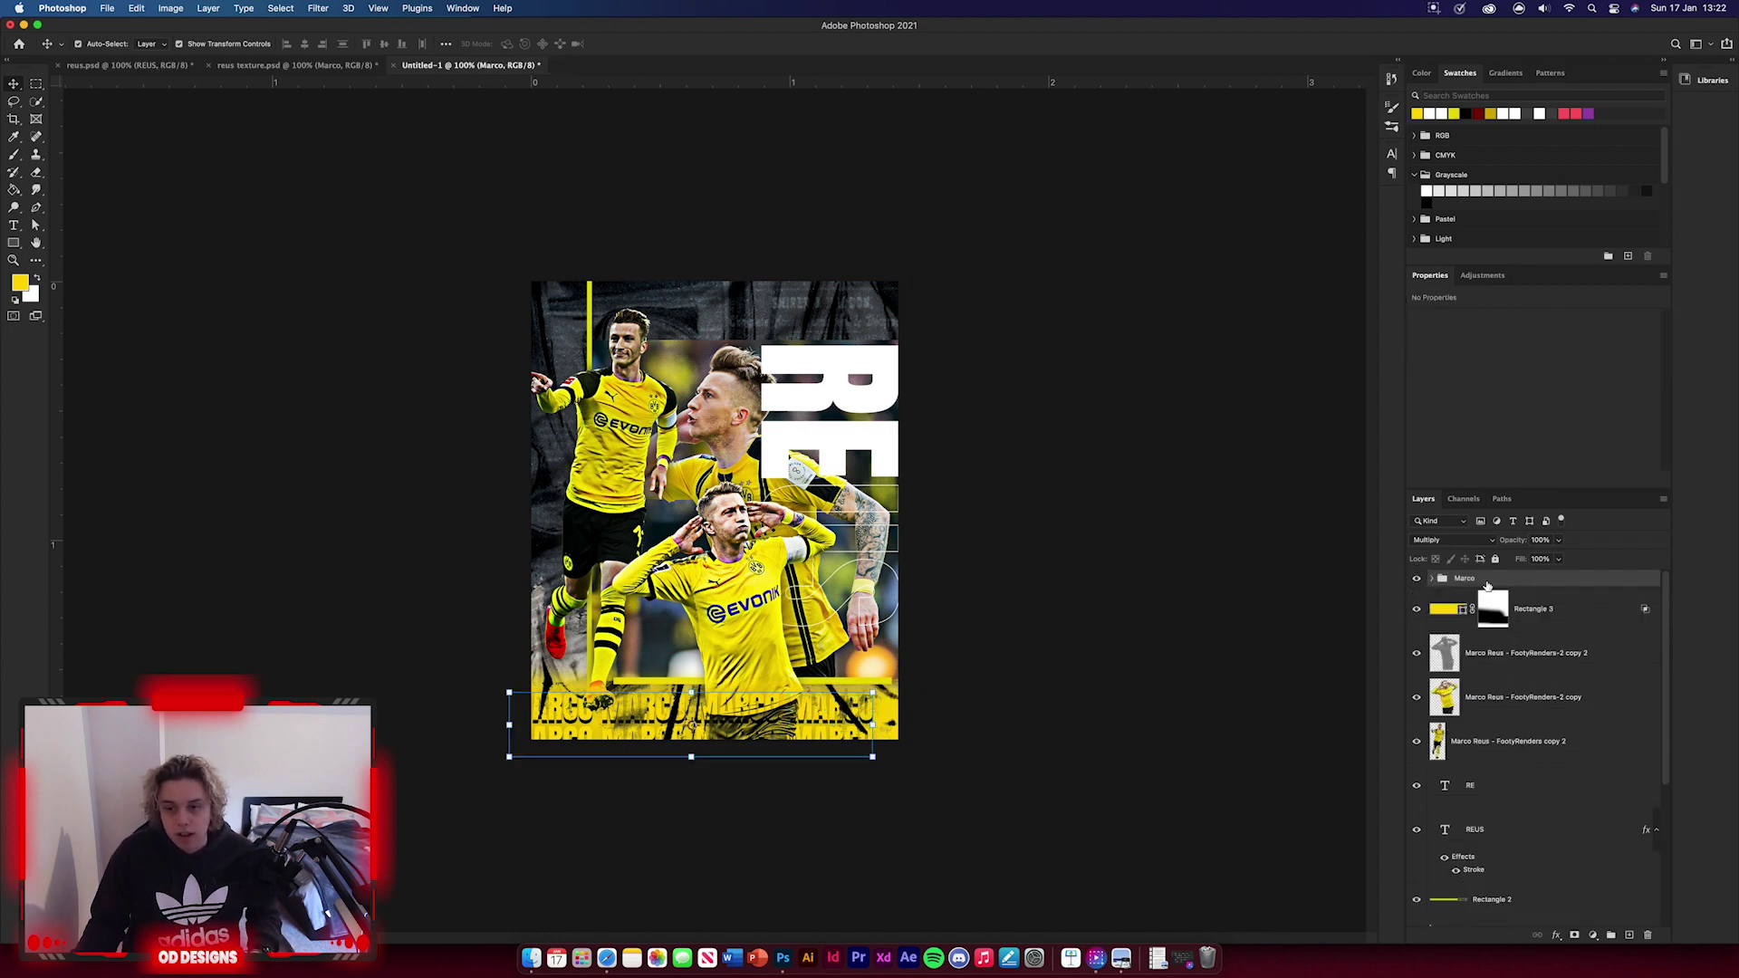
key("ctrl+t")
left_click_drag(839, 711, 860, 698)
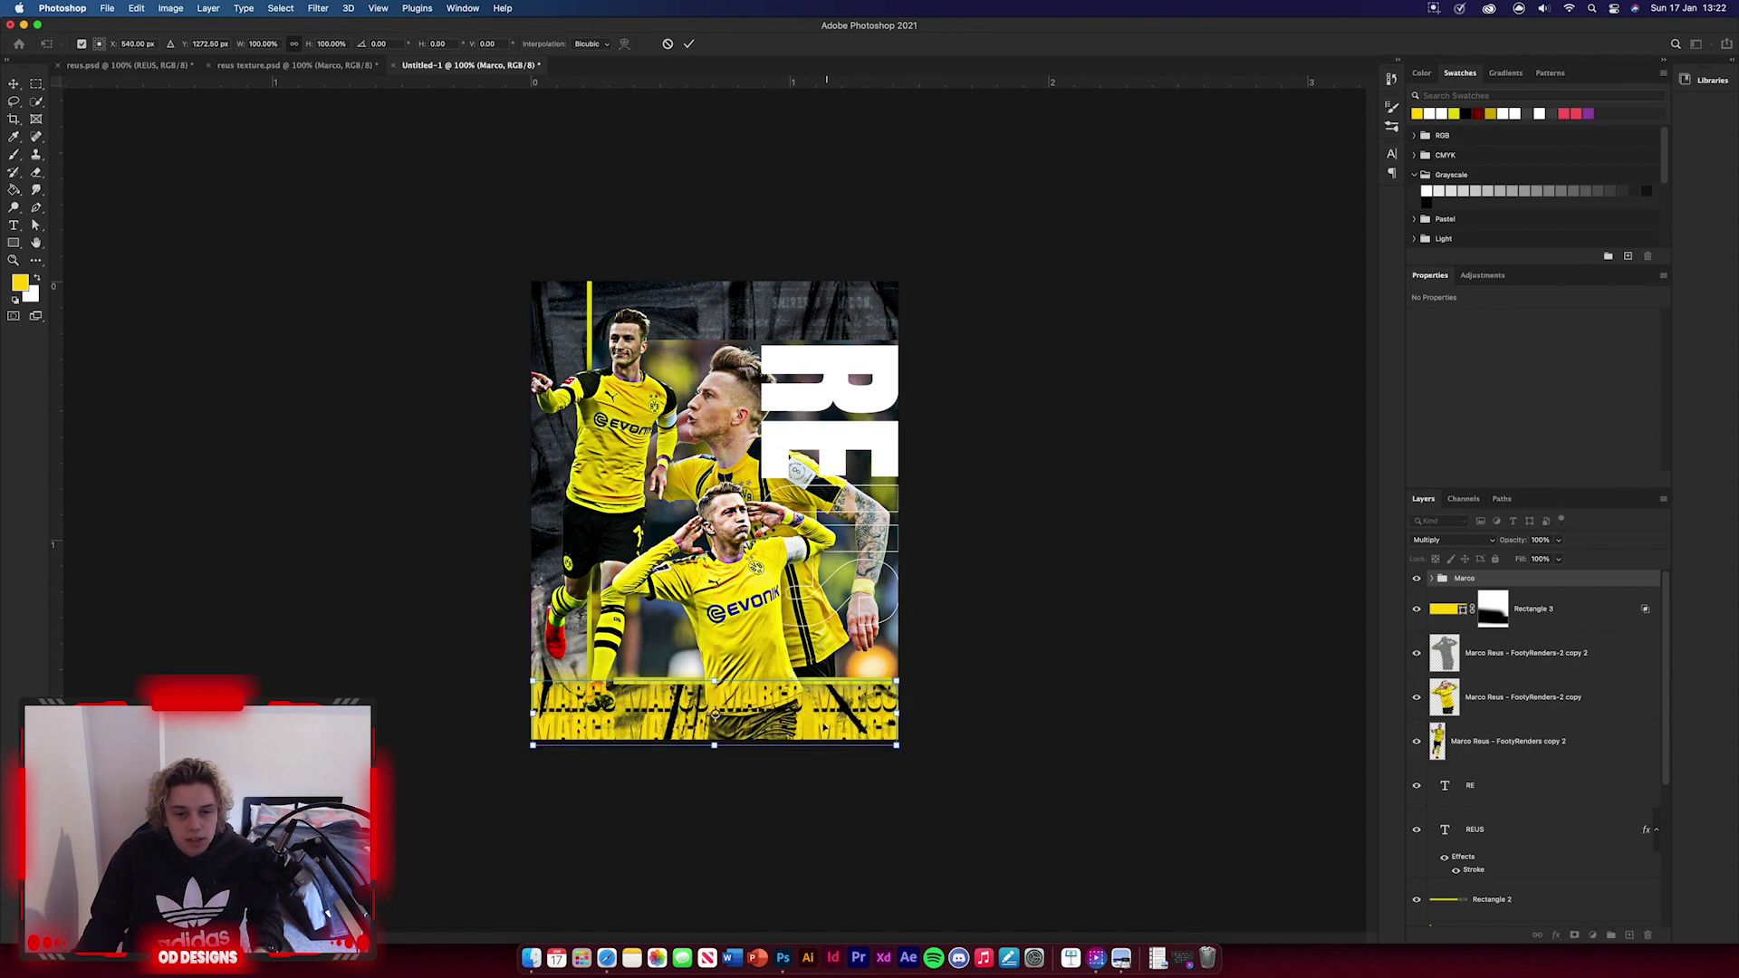
key("Return")
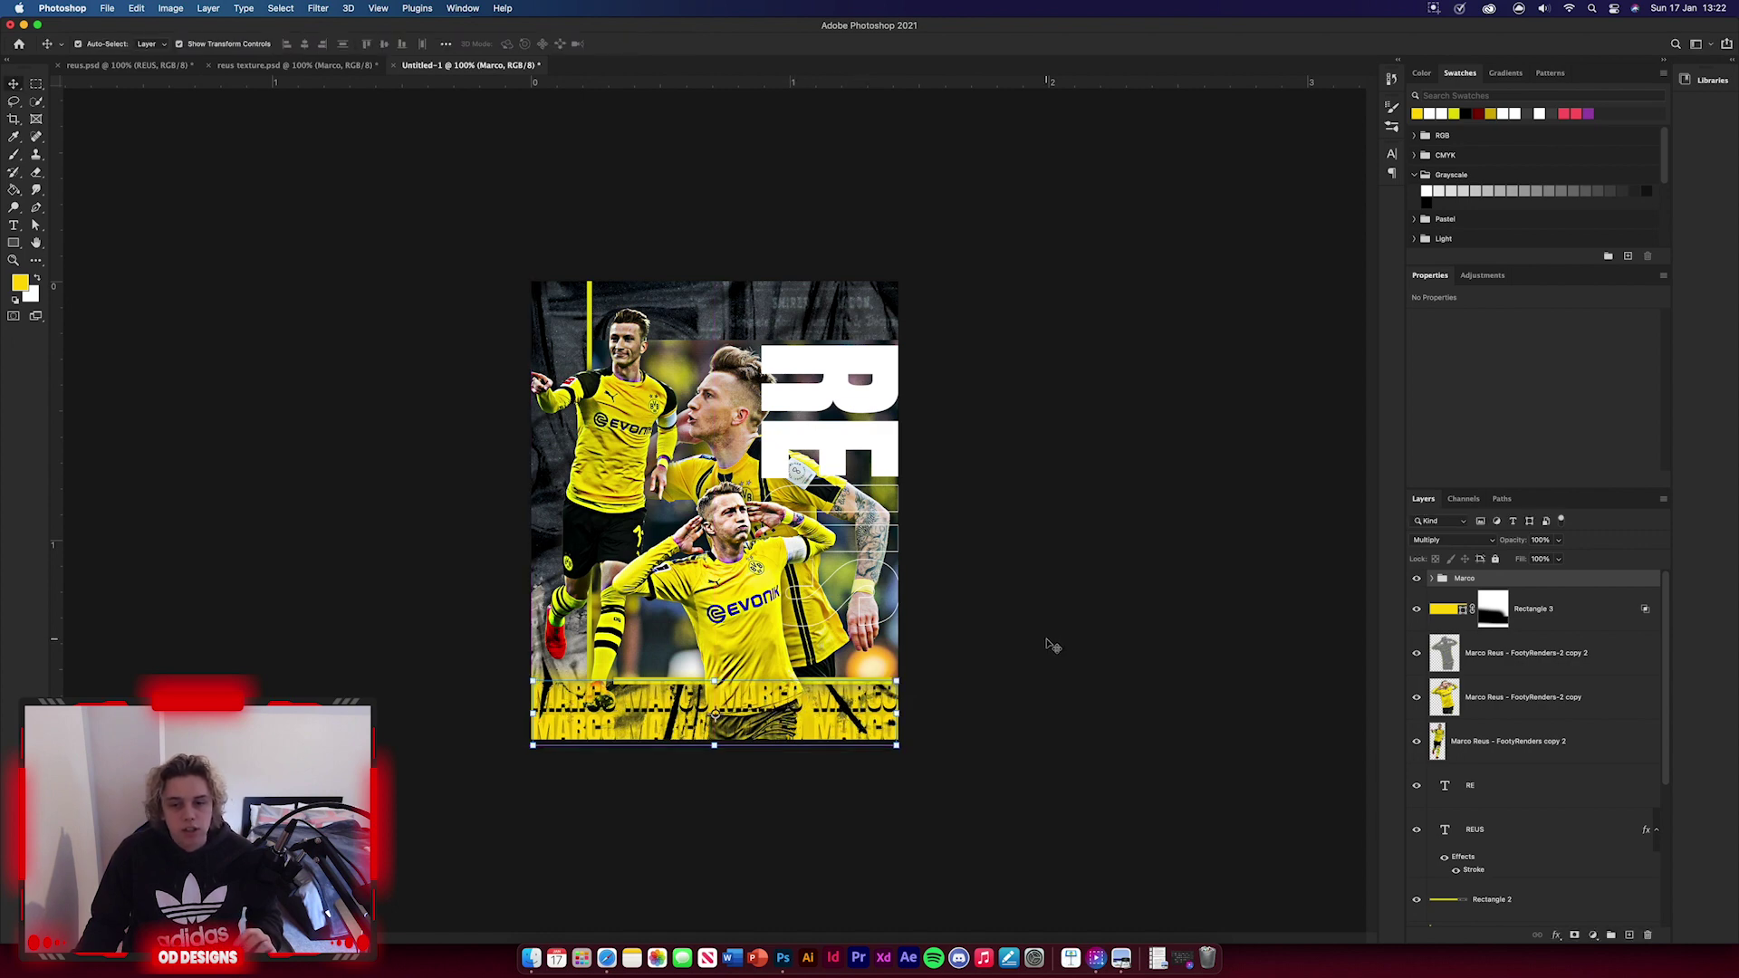
left_click(1048, 640)
- Try the Marco text group beneath the yellow rectangle and return it to the top of the layer stack
left_click_drag(1505, 582, 1480, 625)
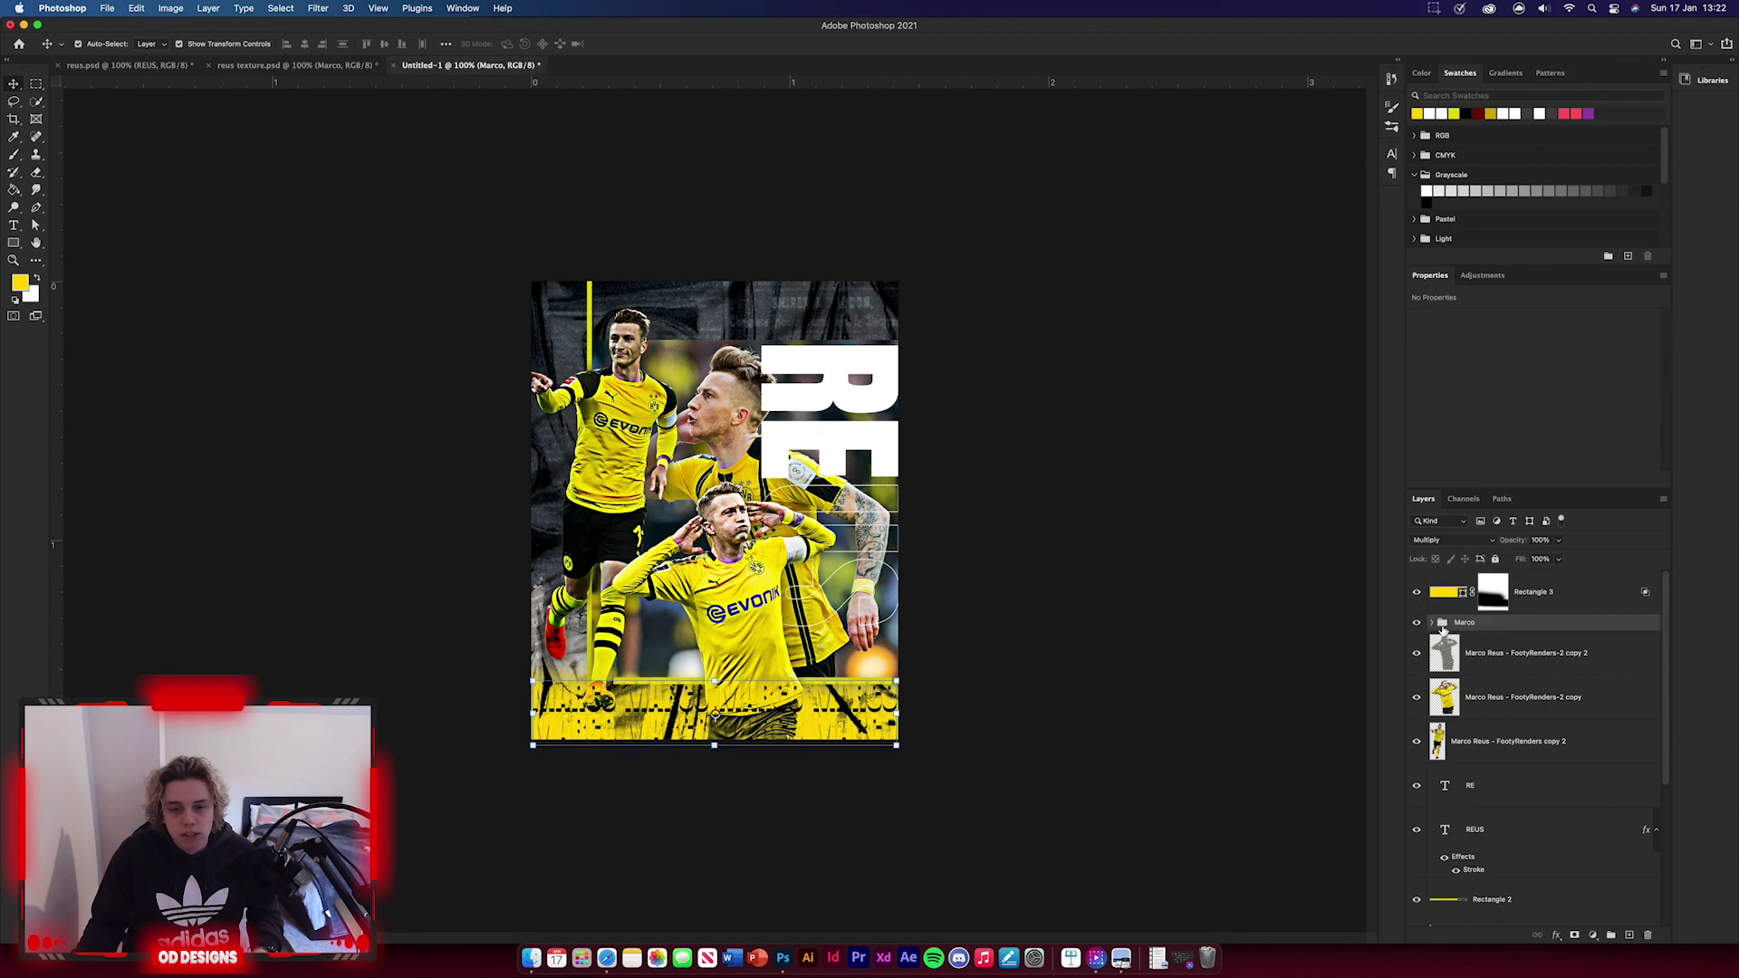
key("super+z")
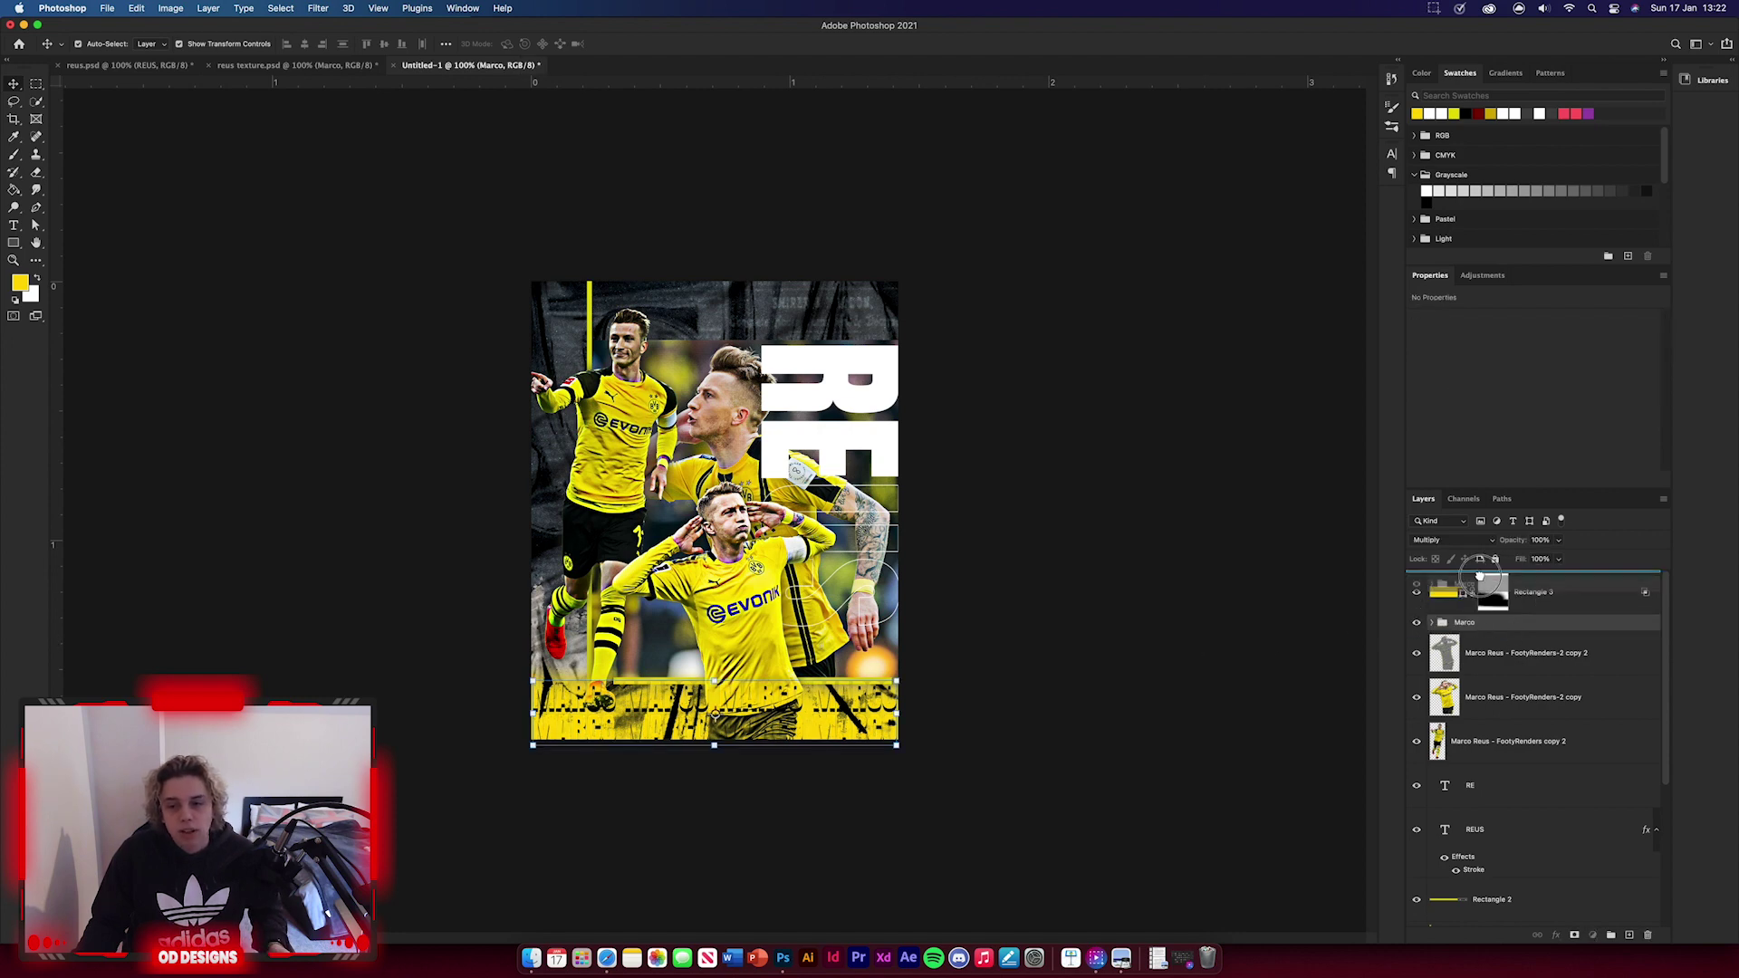
left_click(1150, 697)
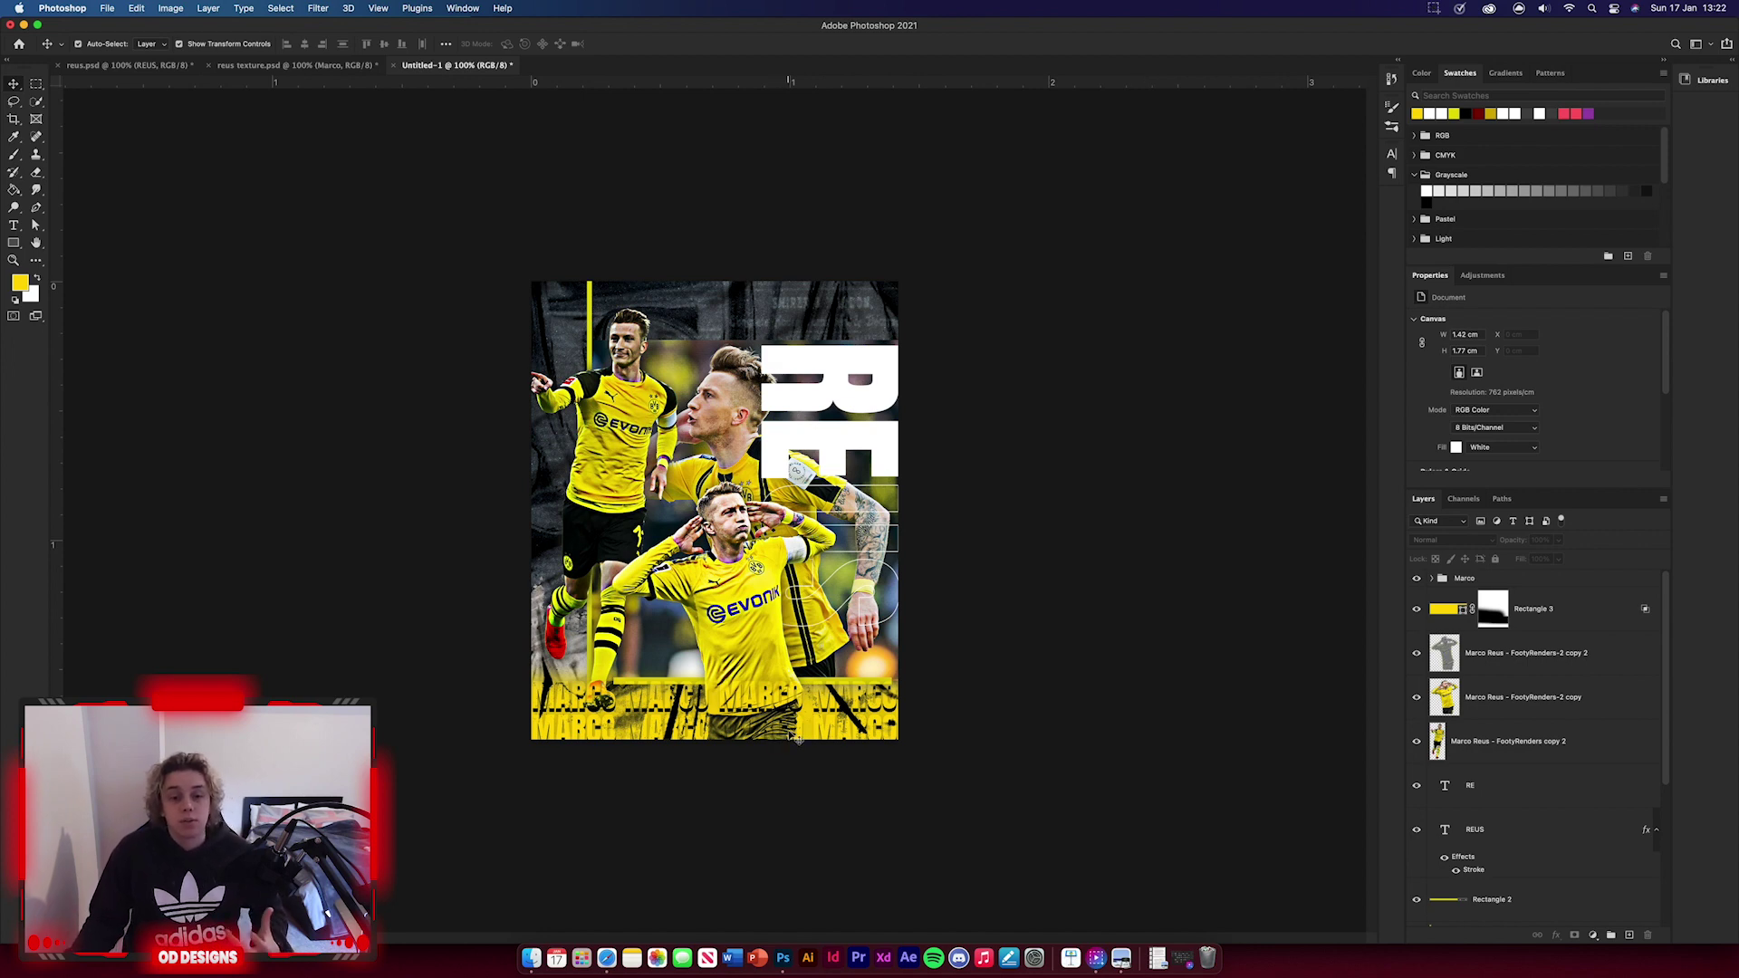
- Add white Anton text reading DORTMUND near the top of the poster
key("t")
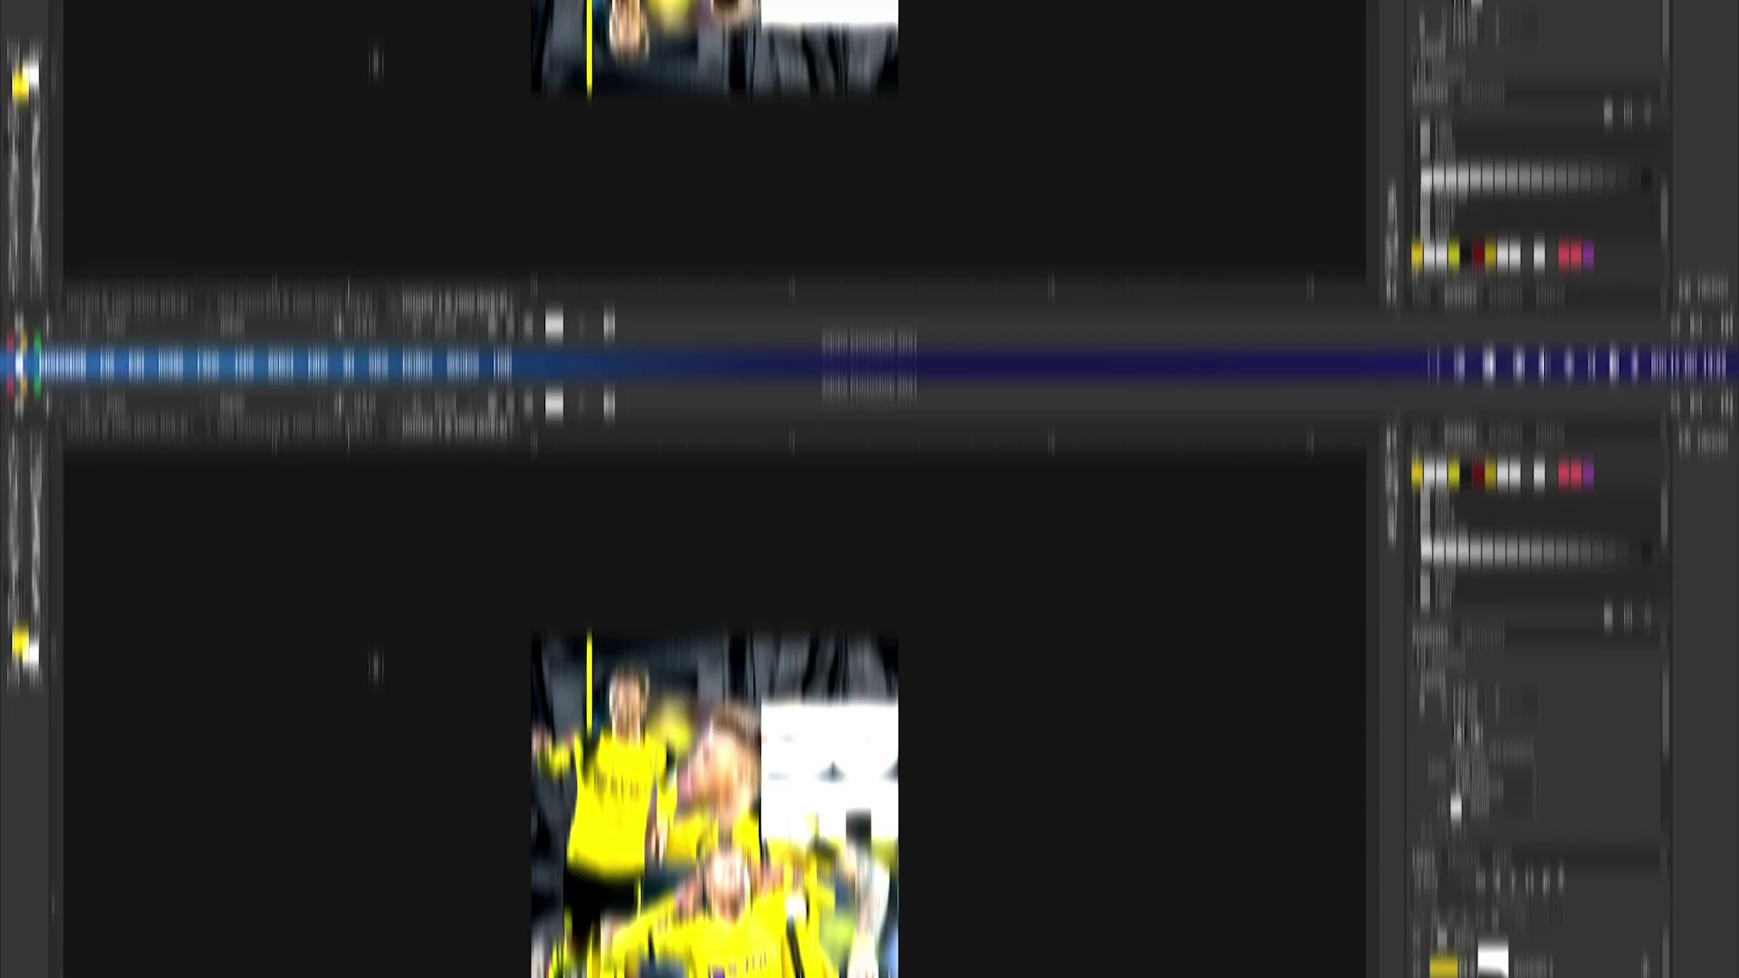
left_click(626, 340)
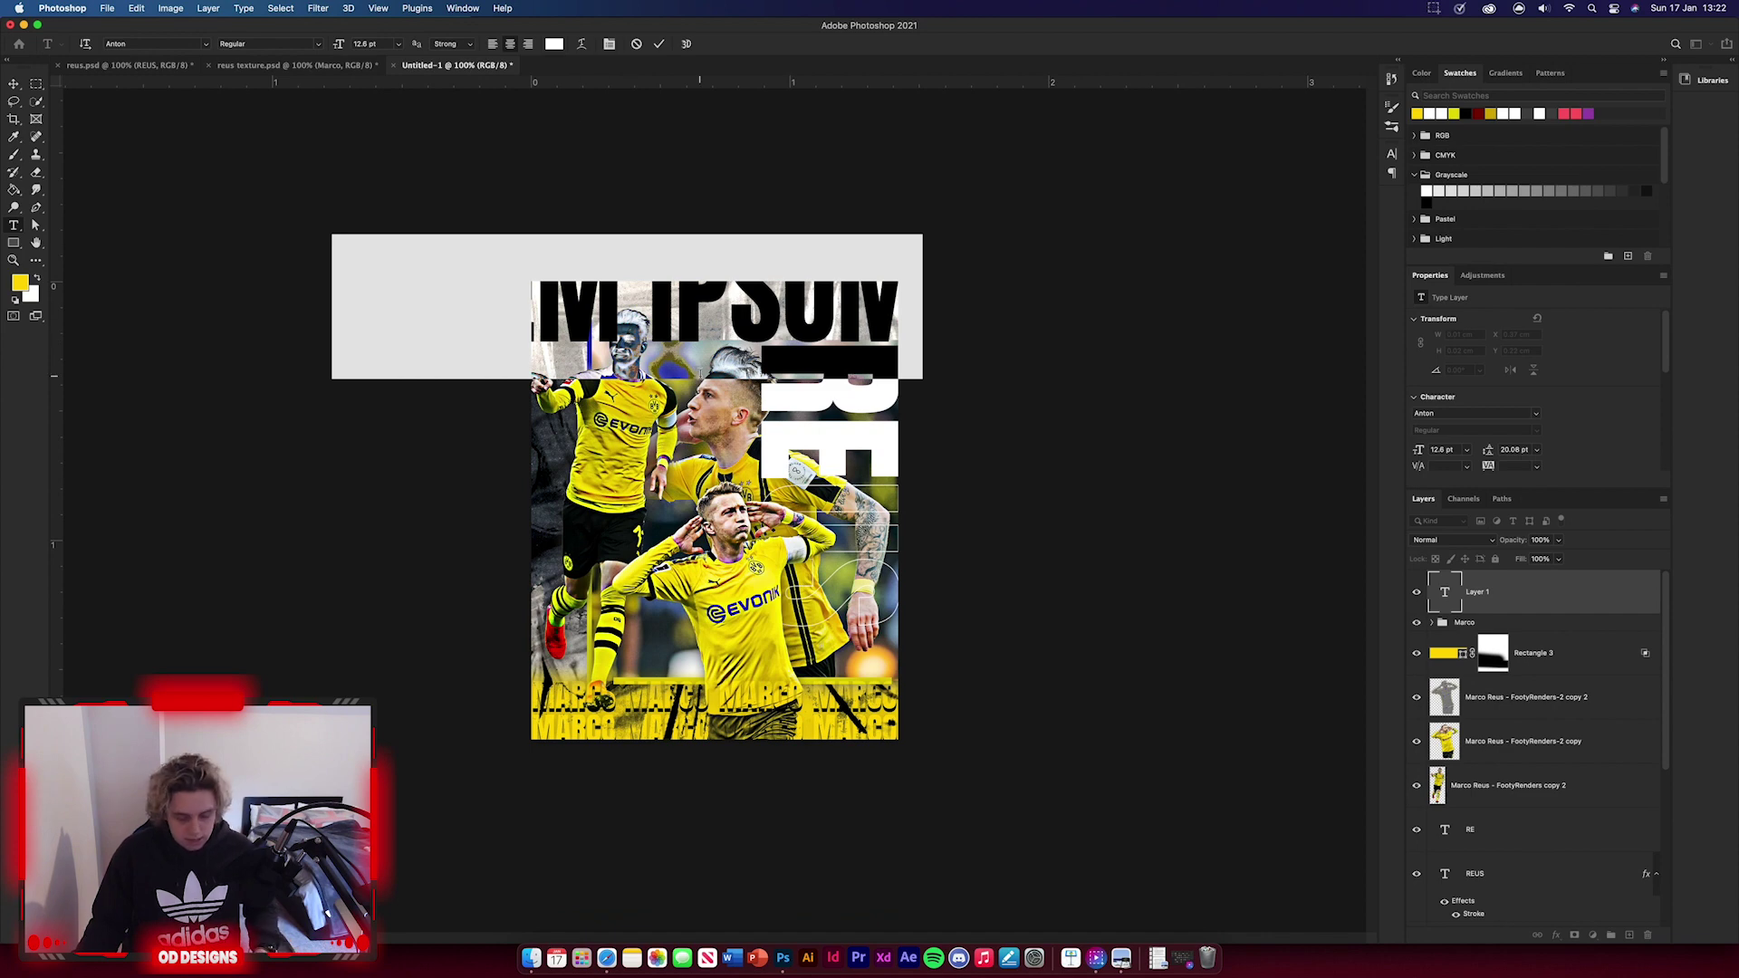
type("DOR")
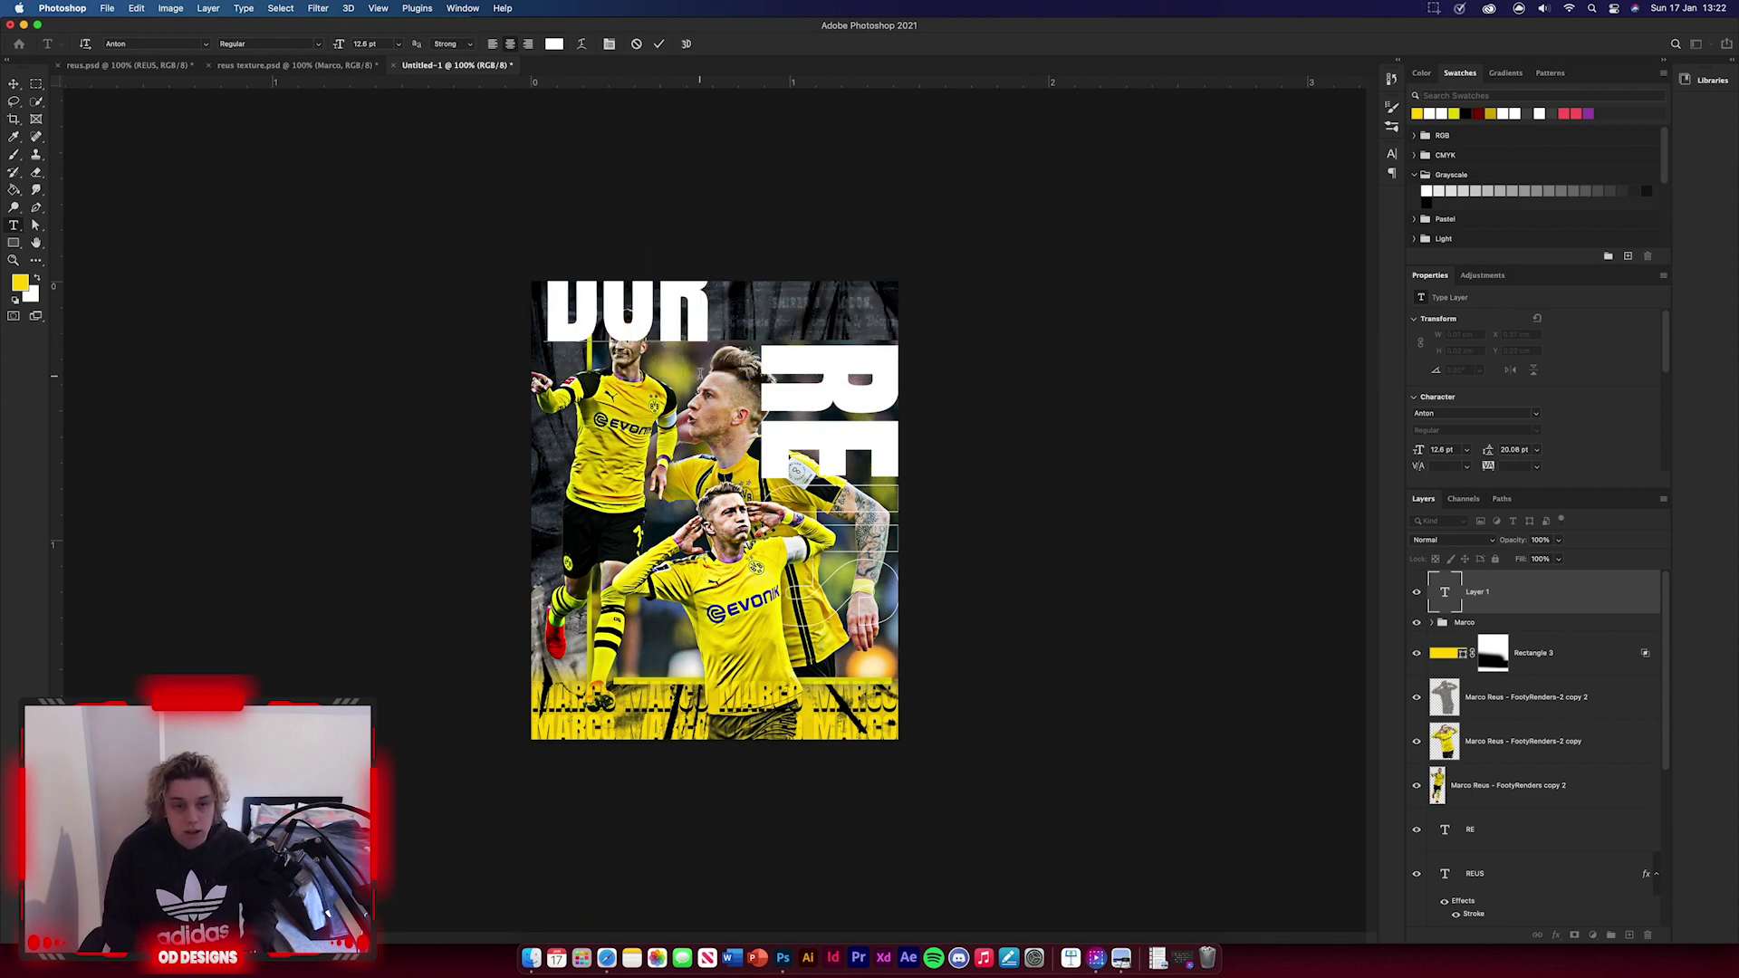
type("TMUND")
key("super+Return")
key("v")
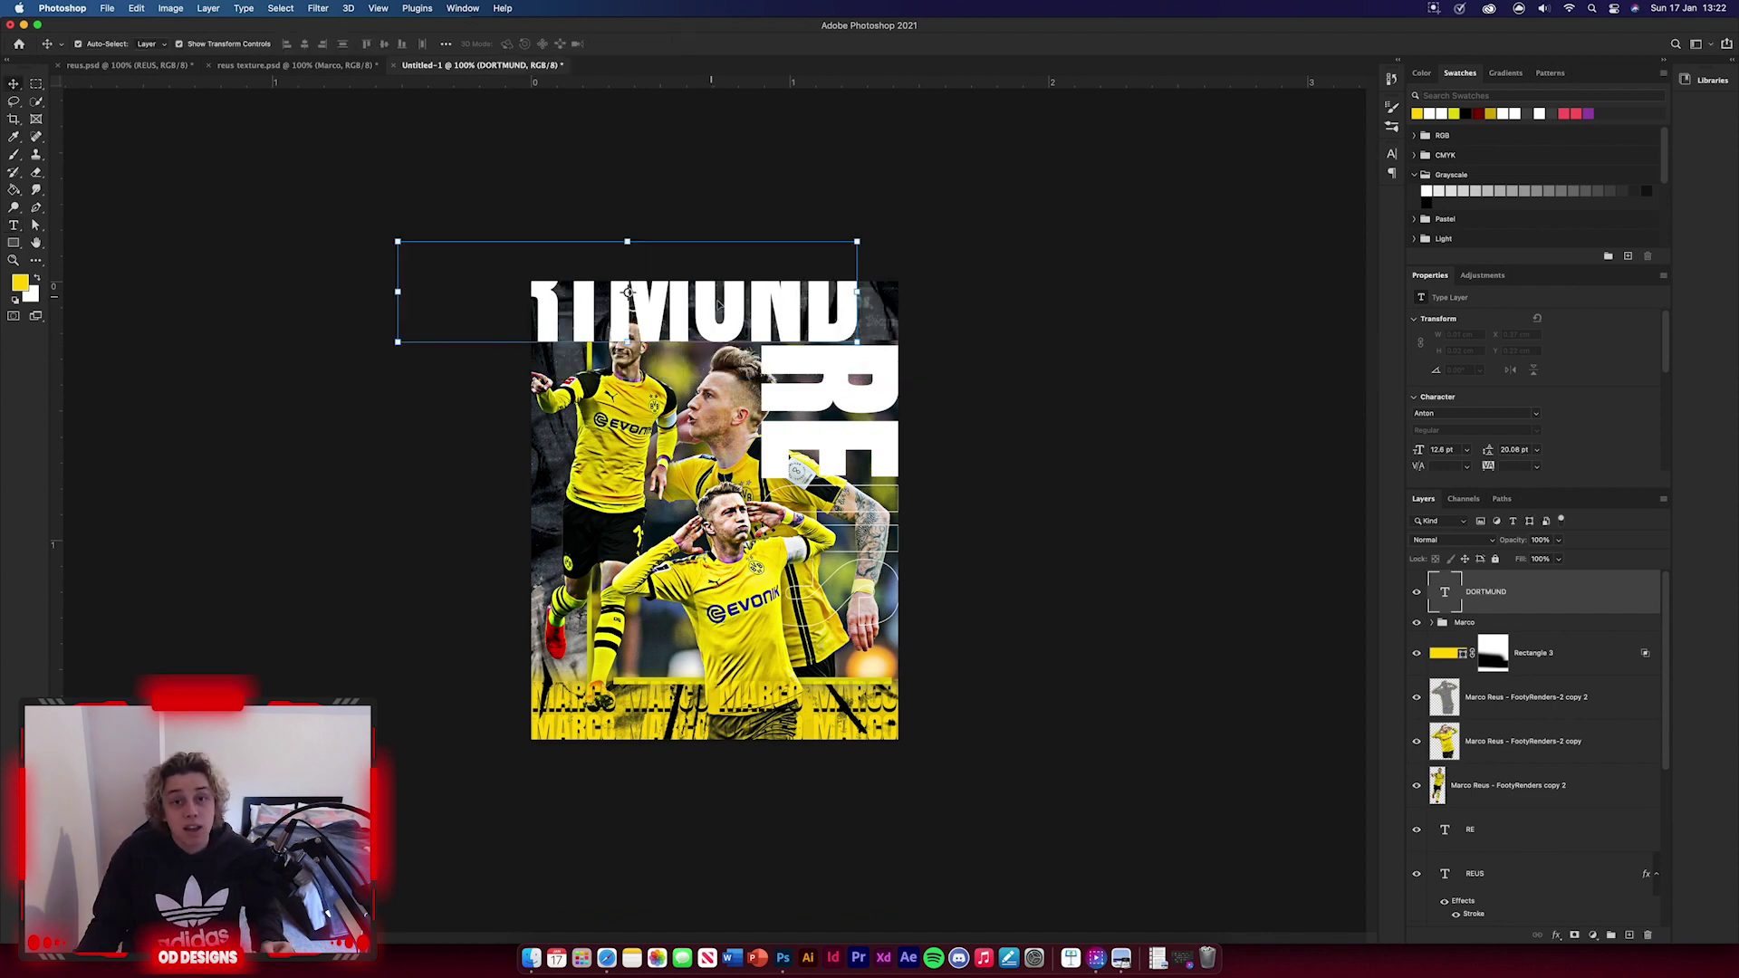
- Scale the DORTMUND text to about 43% in the poster's upper-left corner and move its layer beneath the player cutouts
key("super+t")
left_click_drag(627, 243, 641, 313)
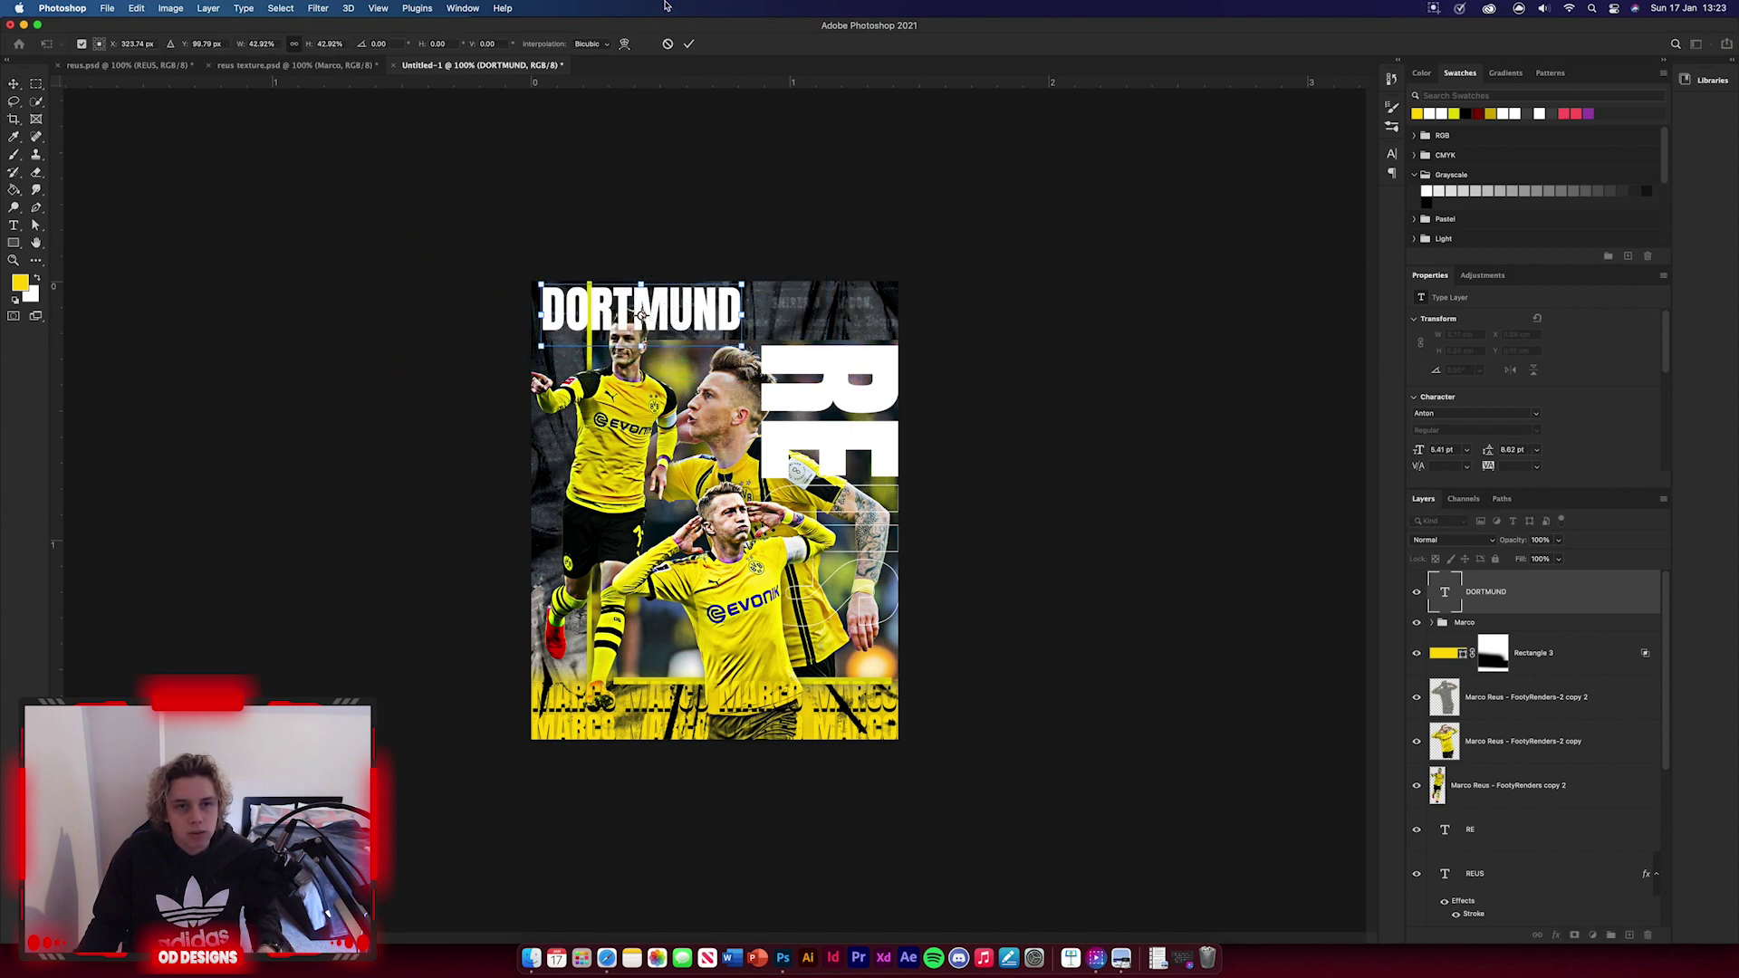
left_click(694, 45)
left_click_drag(1547, 598, 1545, 762)
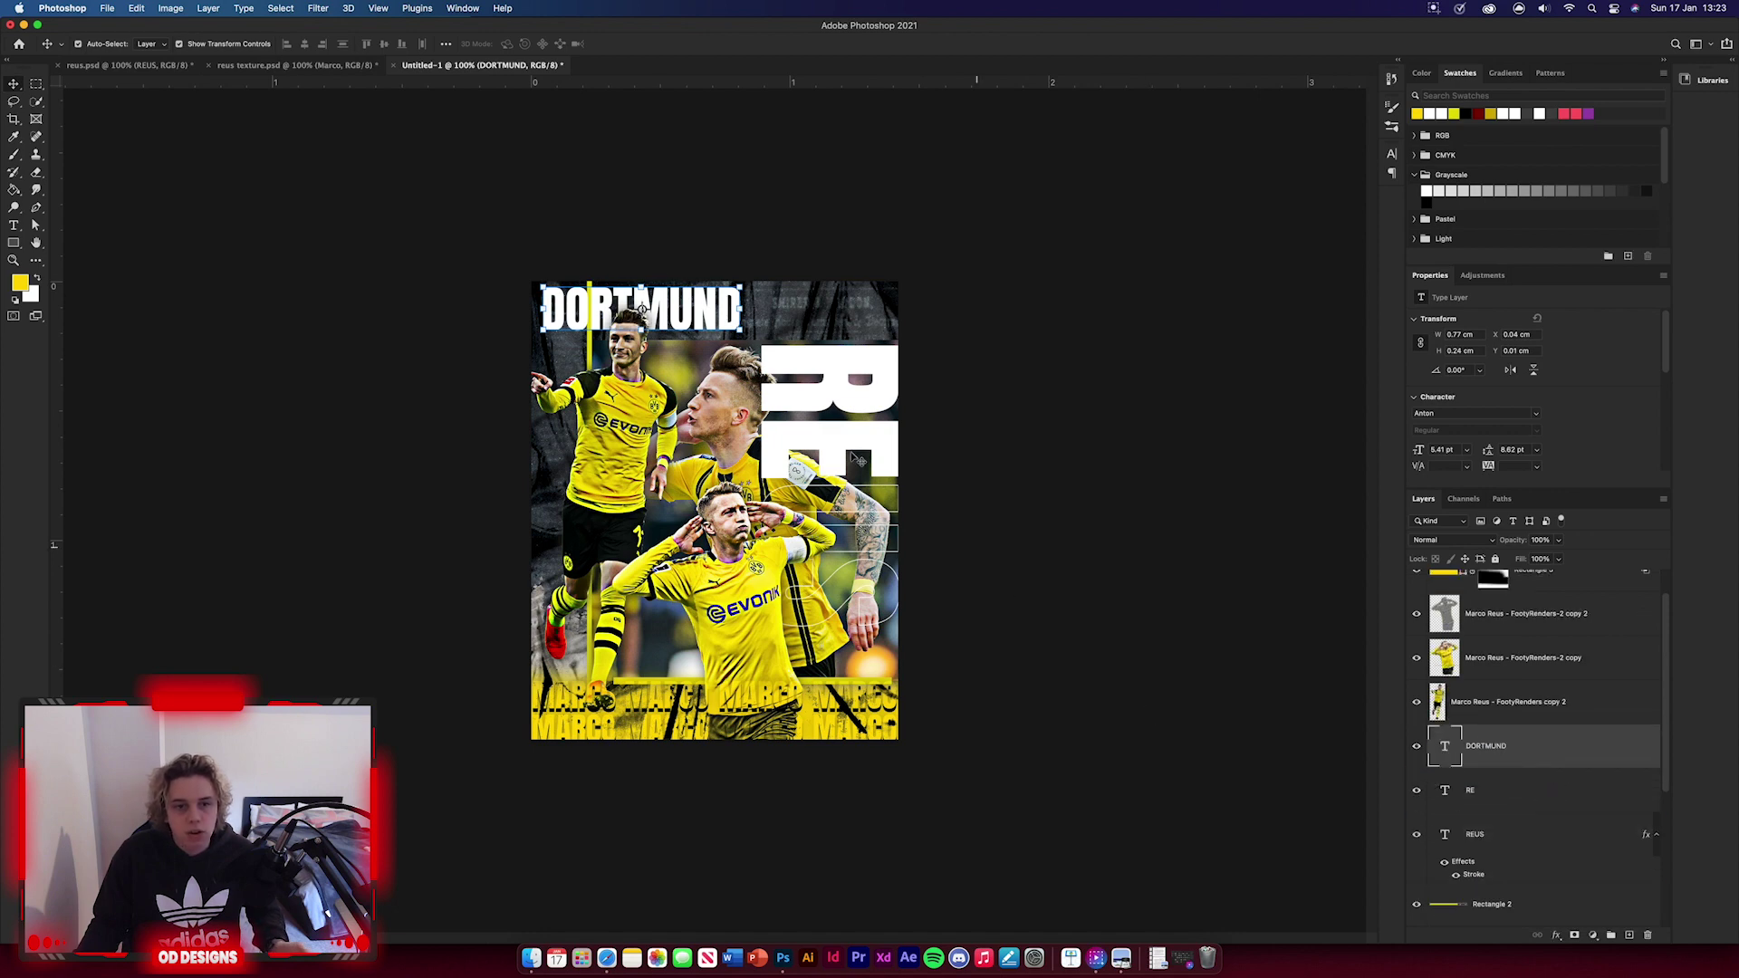
- Add a white centred stroke to the DORTMUND text at 100% opacity
double_click(1547, 747)
left_click(1239, 348)
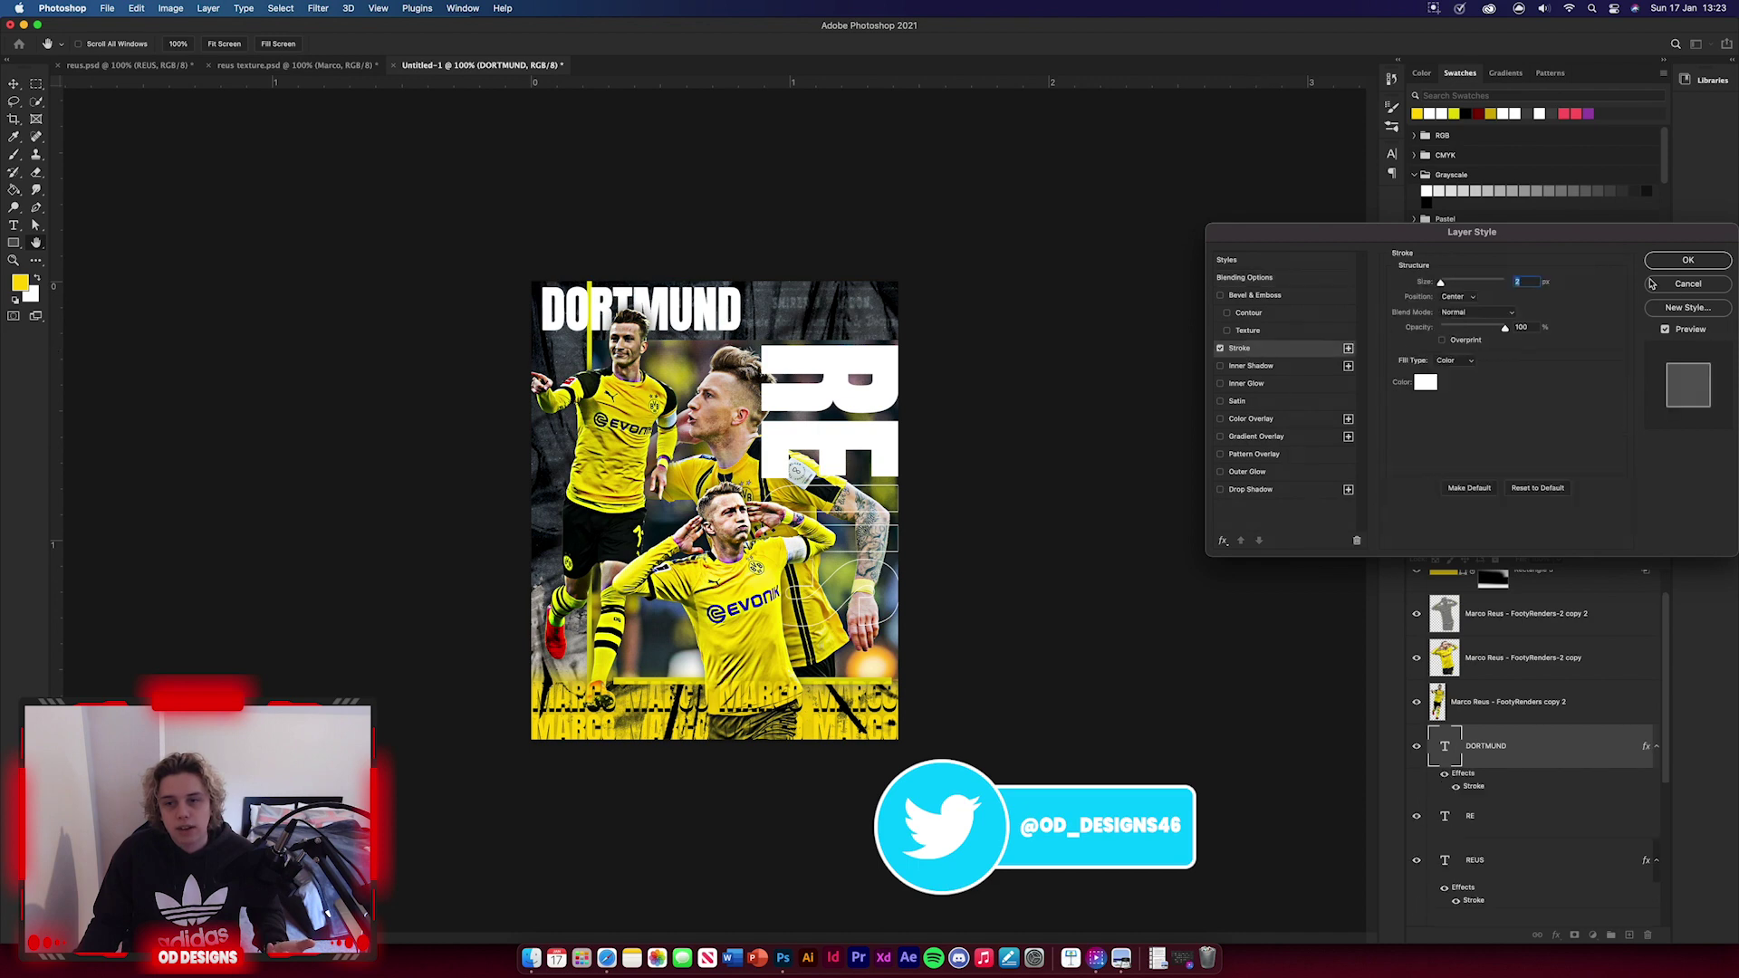
left_click(1683, 262)
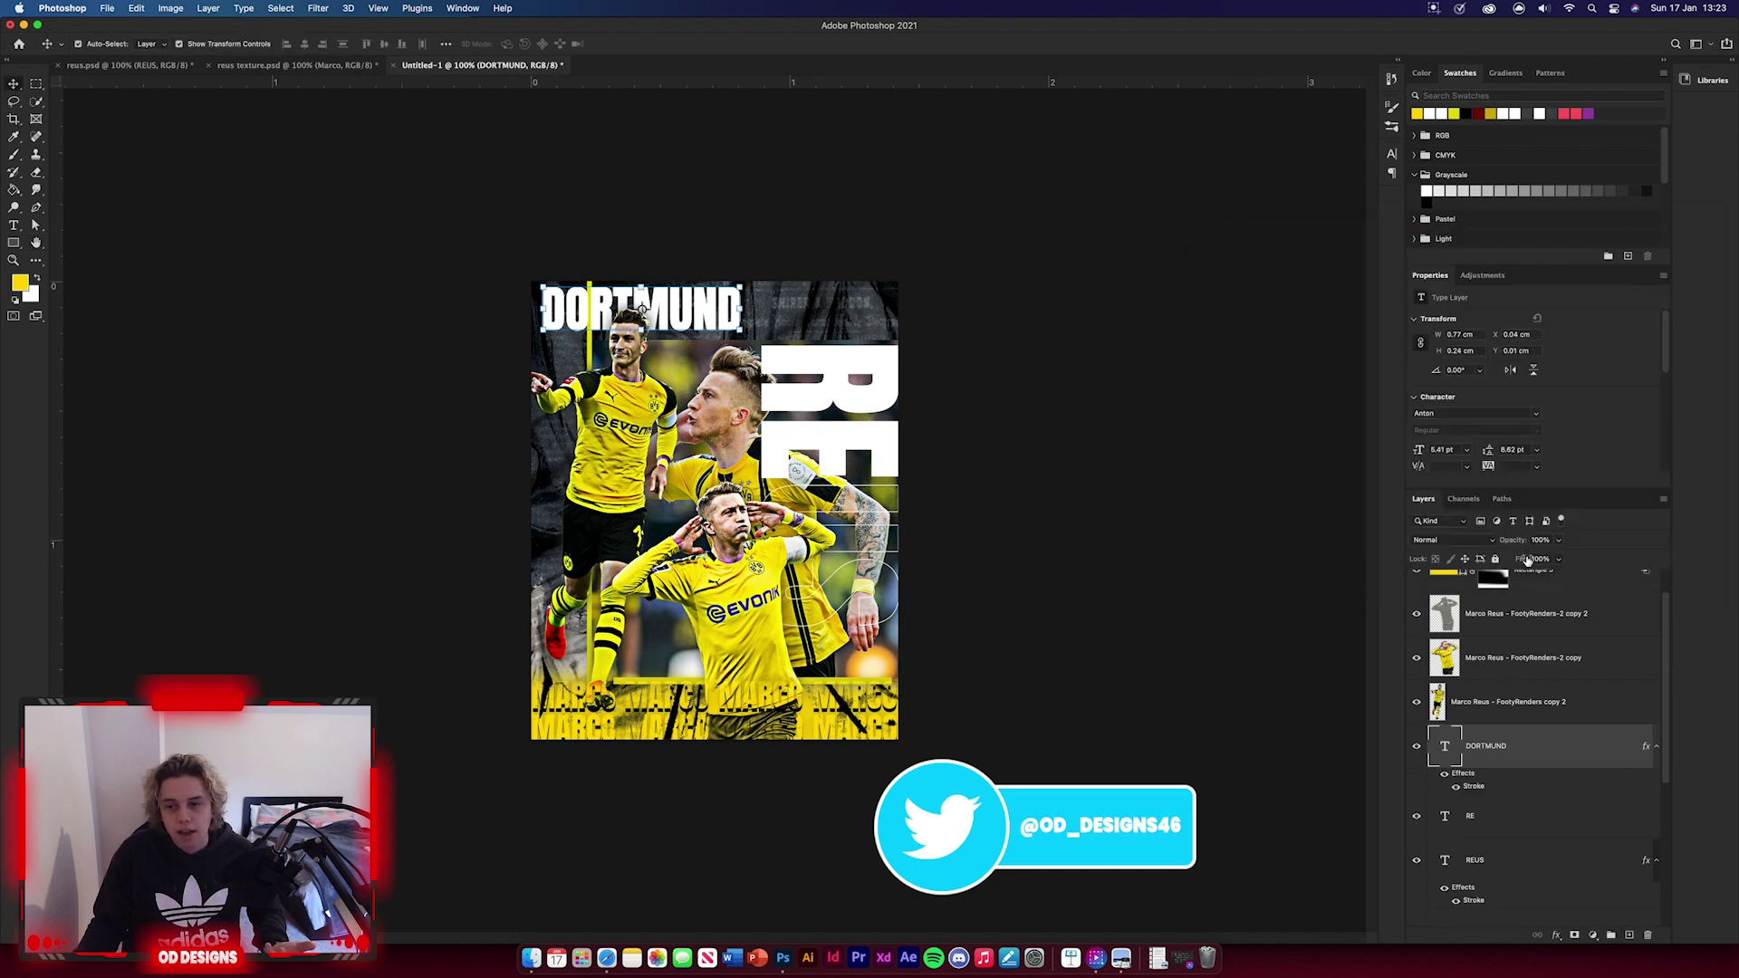
- Lower the DORTMUND text layer's fill until only its white outline shows
left_click_drag(1528, 560, 1225, 538)
left_click(1225, 538)
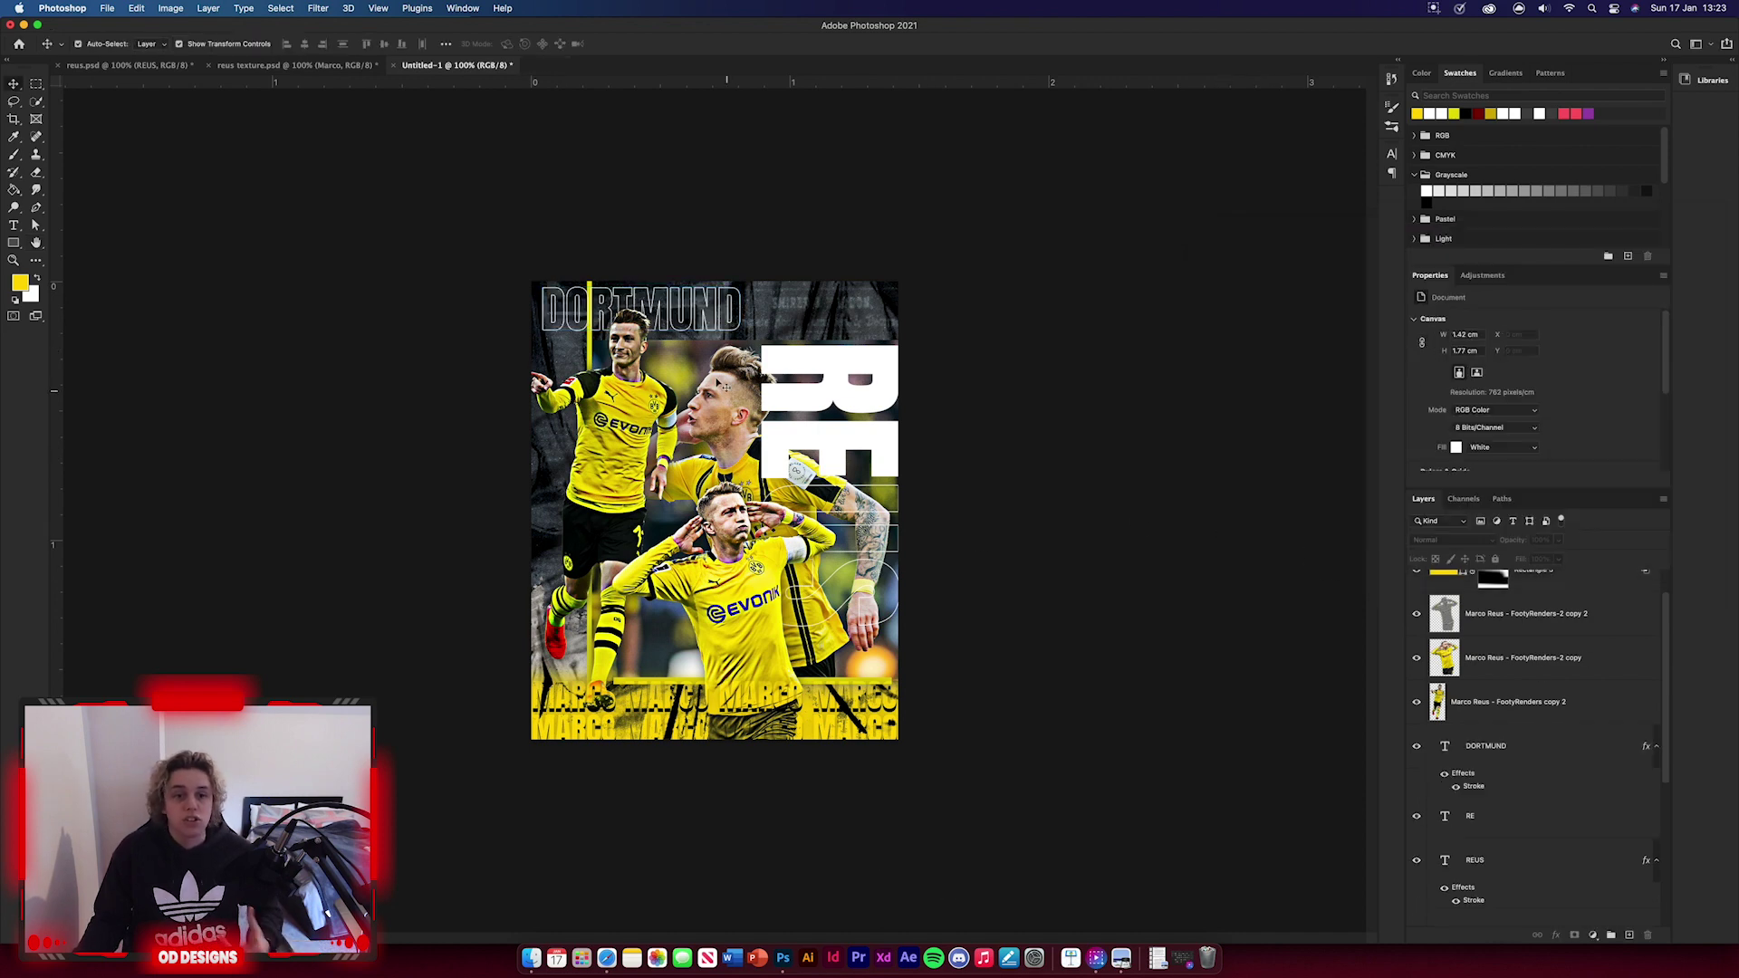
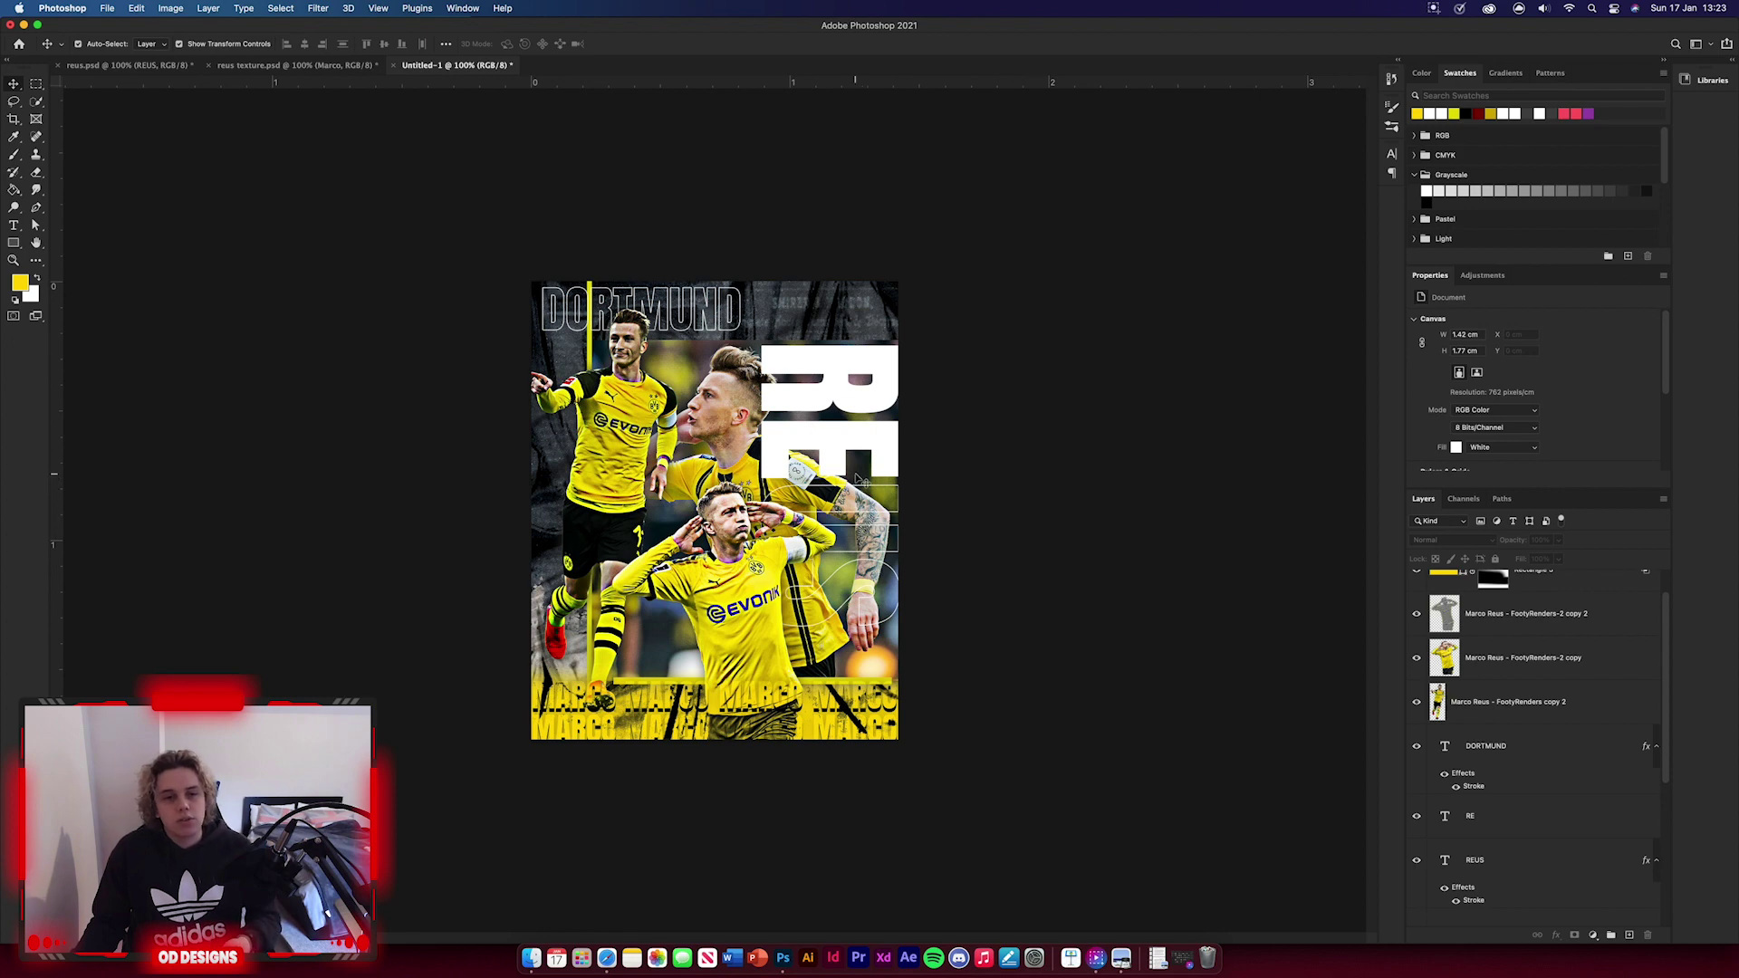
- In reus texture.psd, hide the Marco group and show texture layers 7, 8 and 9 in the textures group
left_click(279, 67)
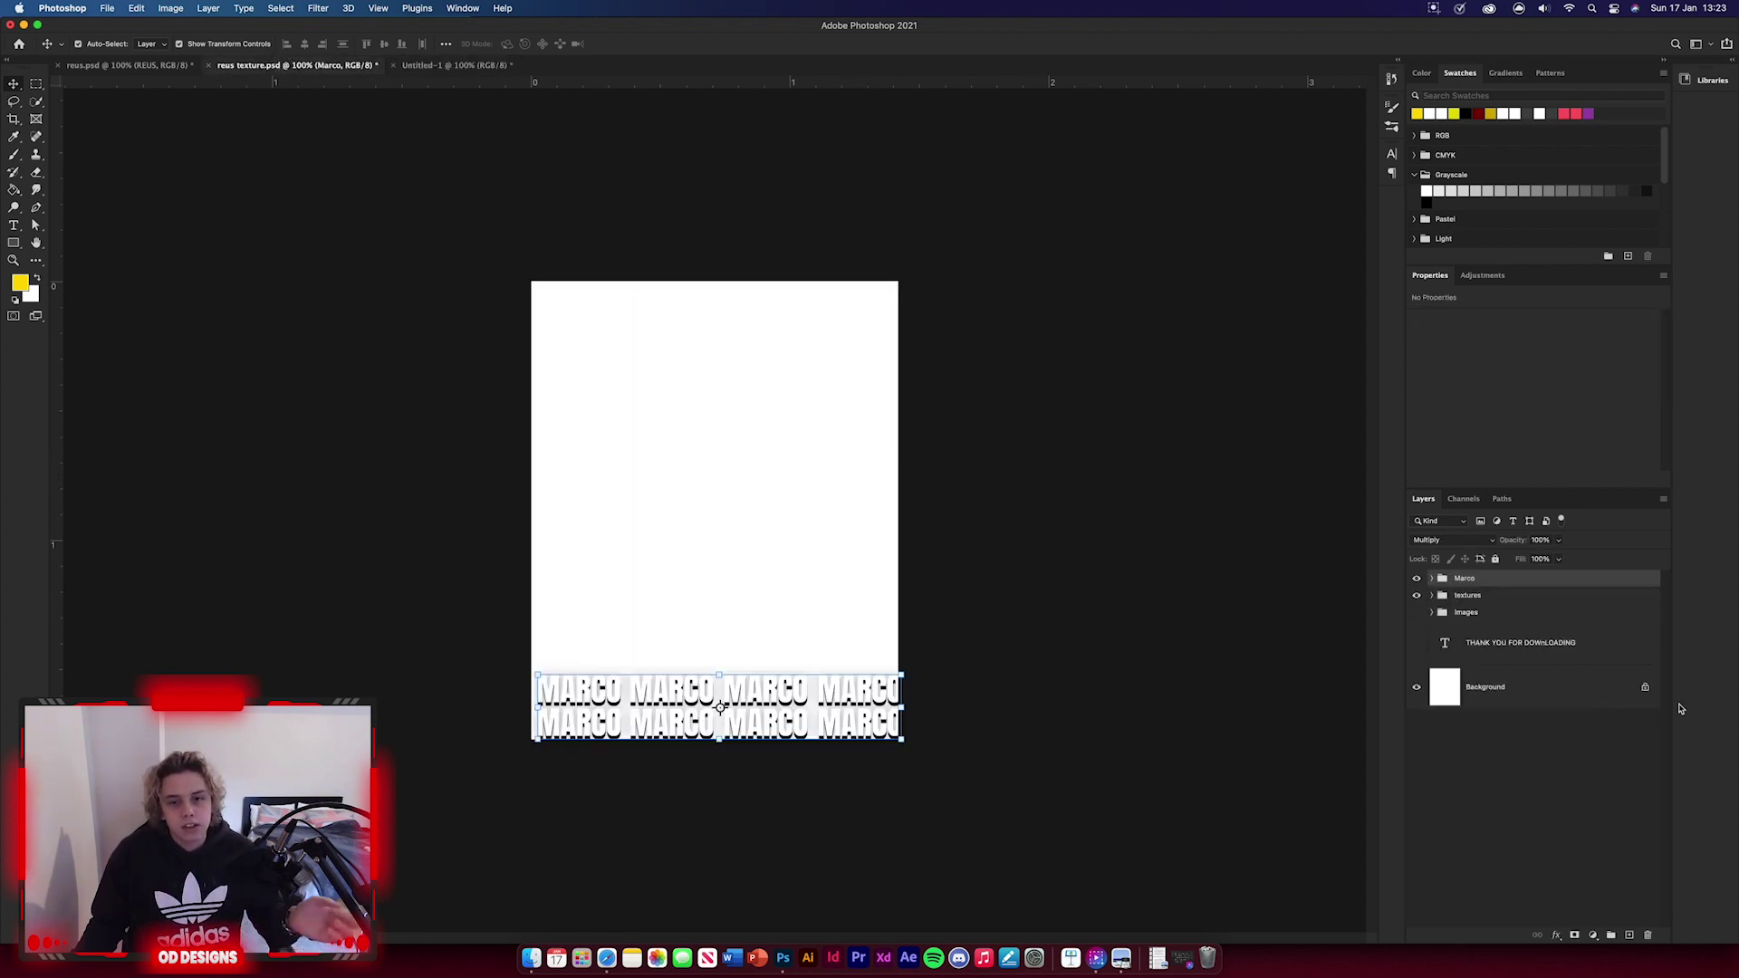
left_click(1416, 579)
left_click(1432, 595)
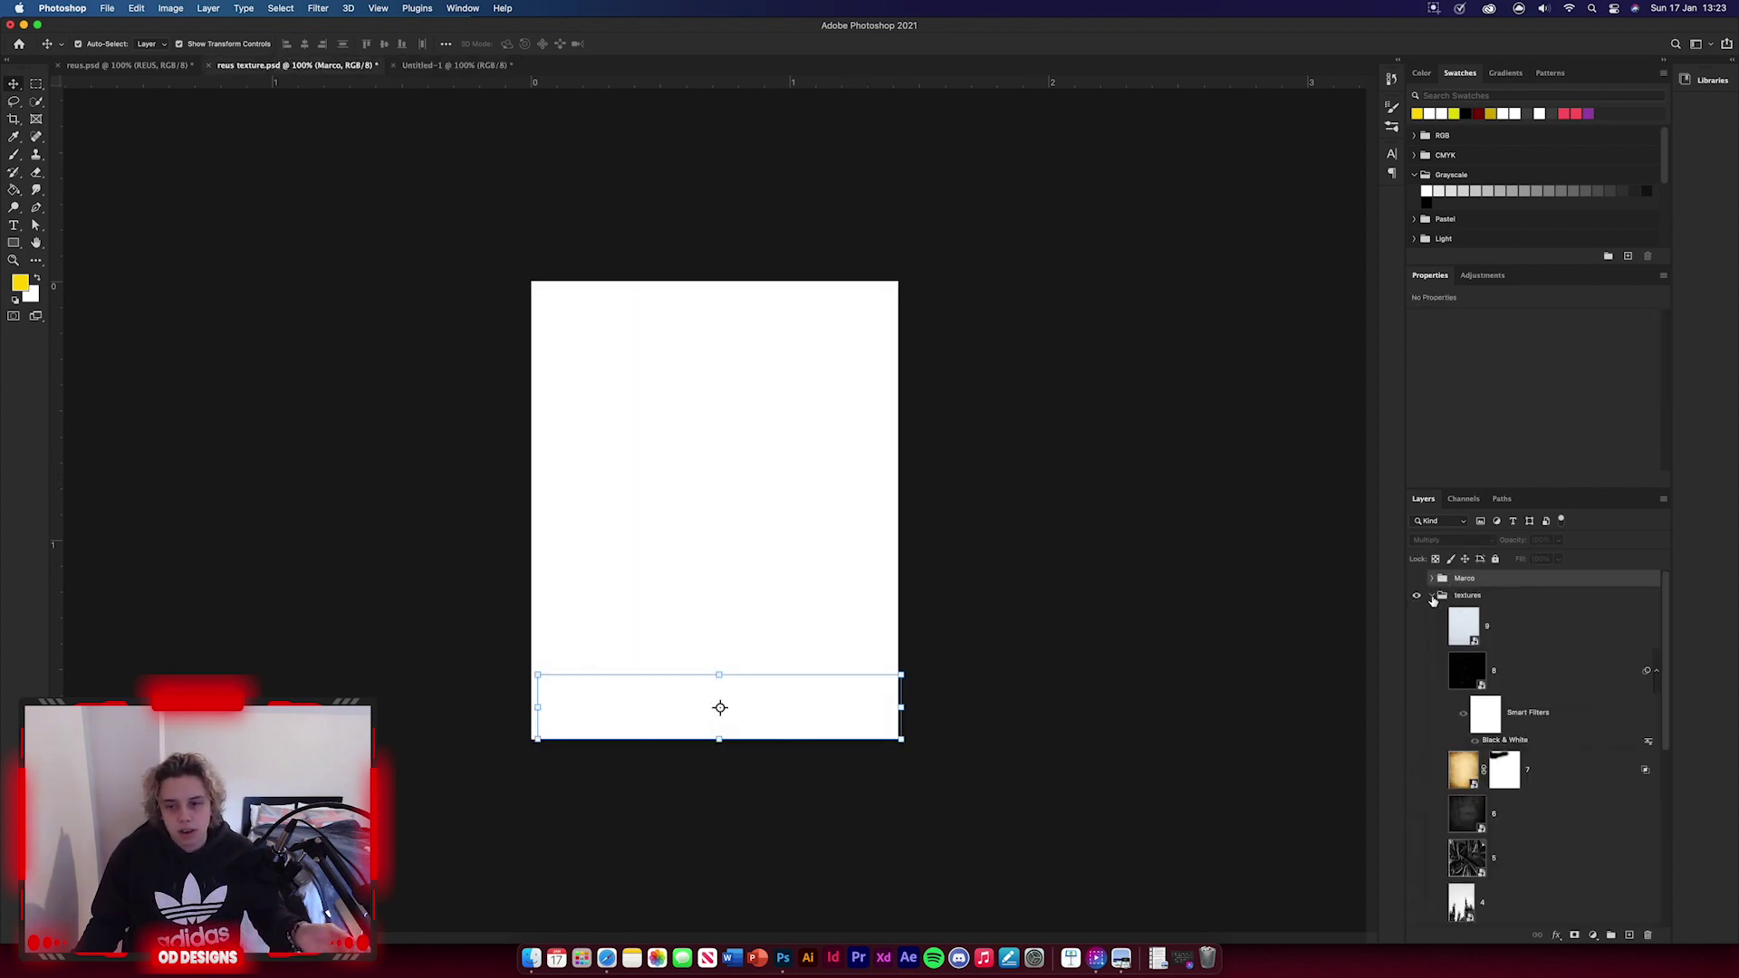
left_click(1416, 770)
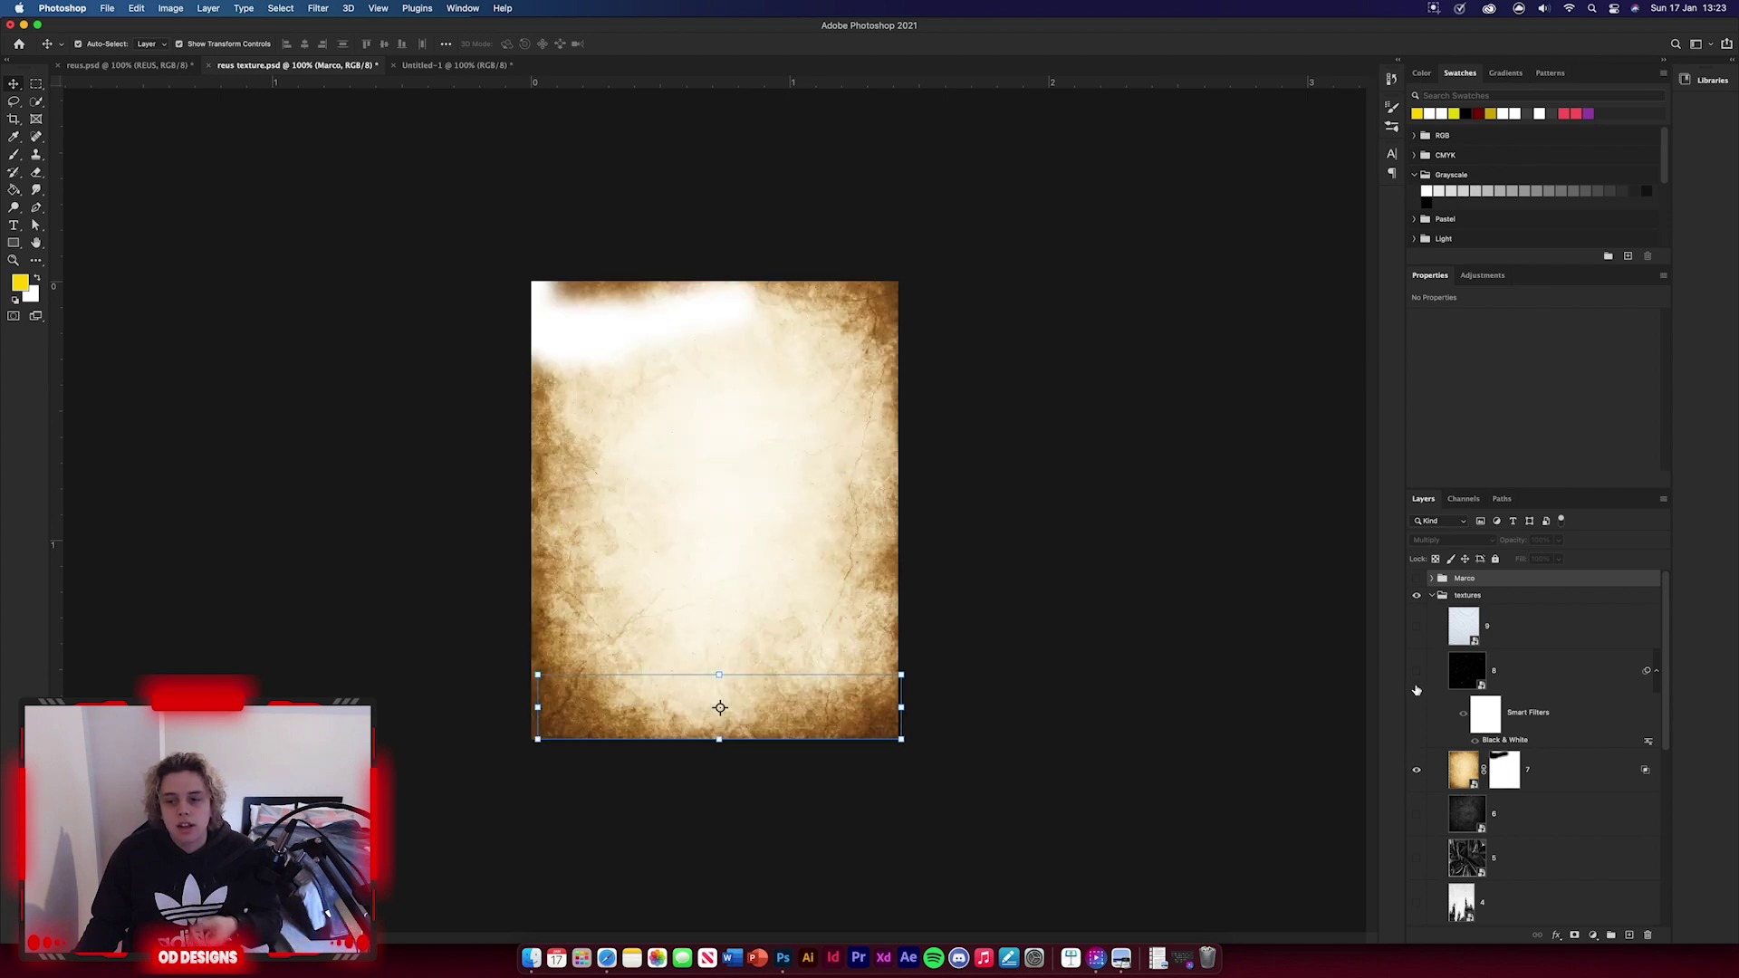
left_click(1417, 671)
left_click(1417, 626)
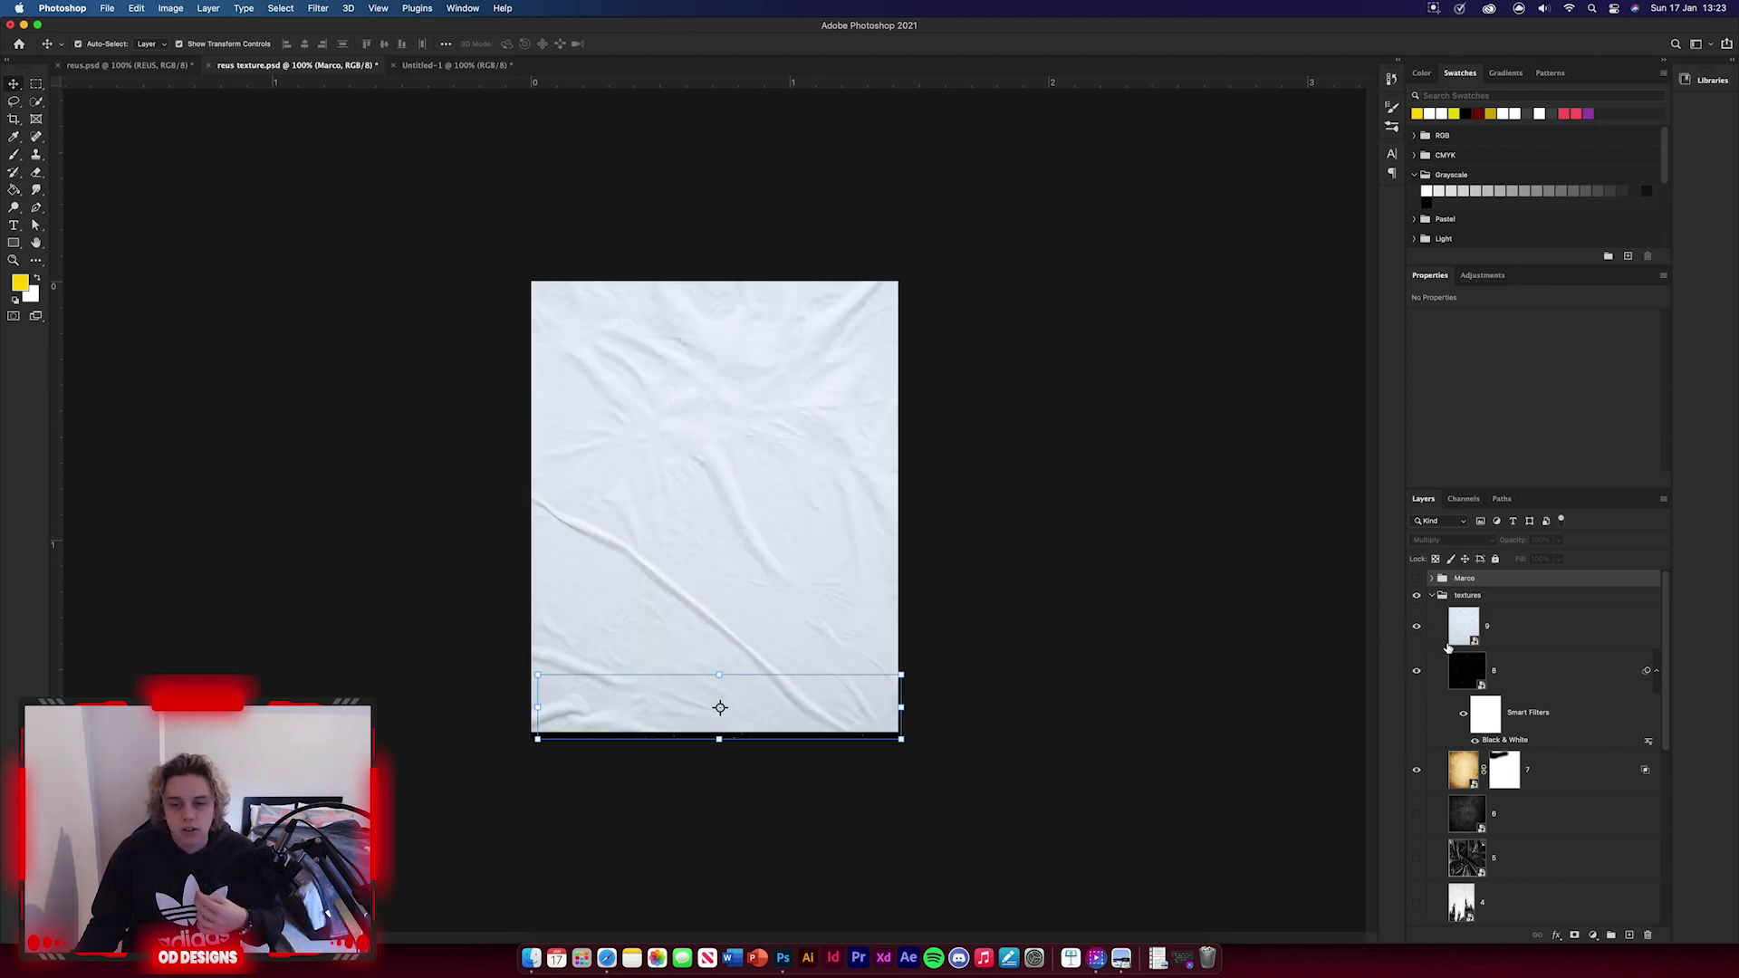
- Copy texture layers 7, 8 and 9 into the Untitled-1 poster above the Marco group and hide layers 9 and 8 there
left_click(1549, 764)
left_click(1552, 637, "shift")
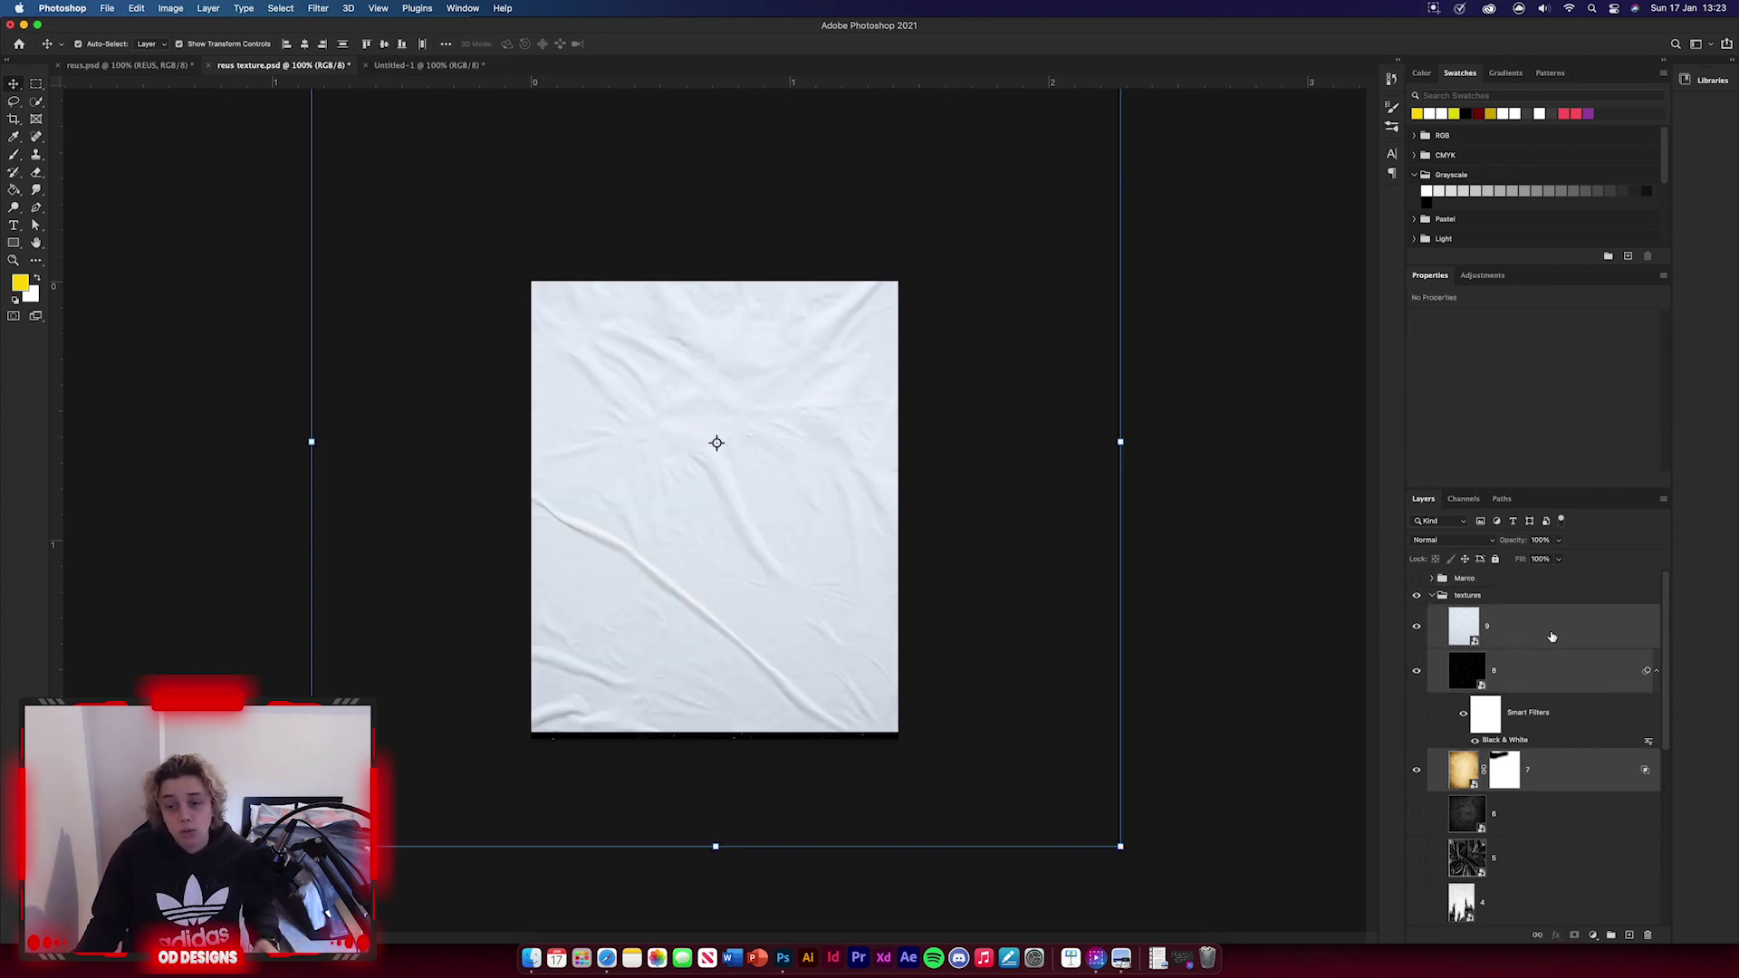
left_click_drag(1567, 643, 1333, 587)
left_click(1417, 592)
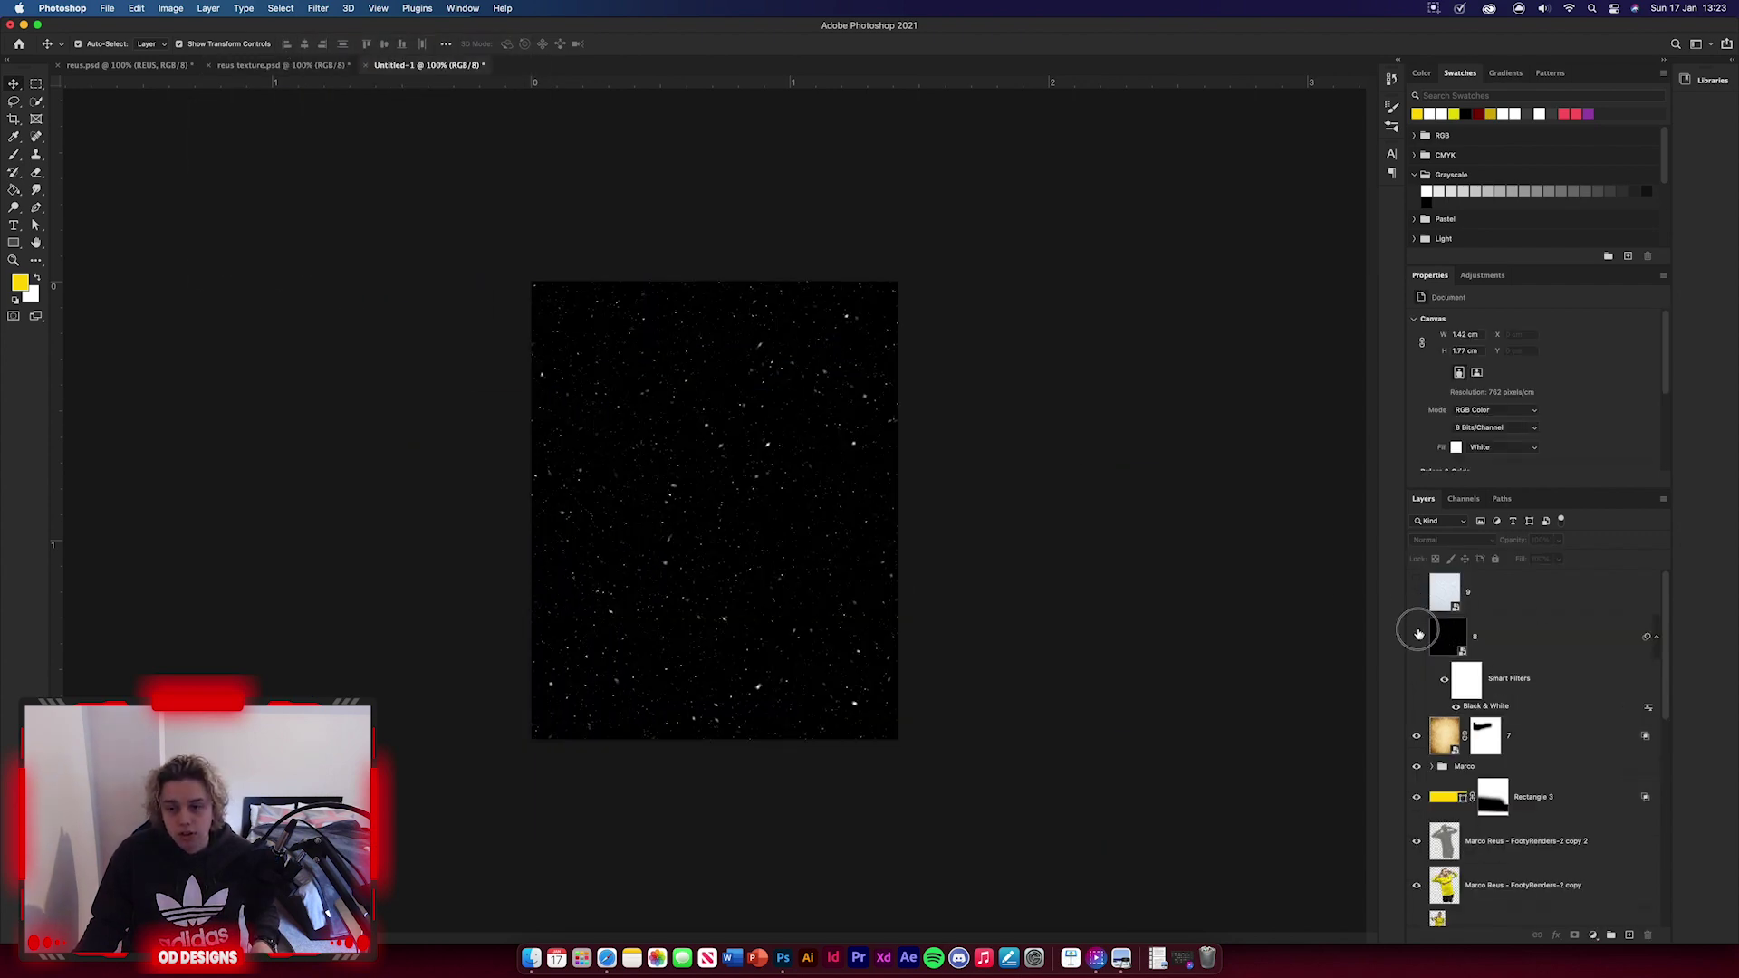
left_click(1417, 636)
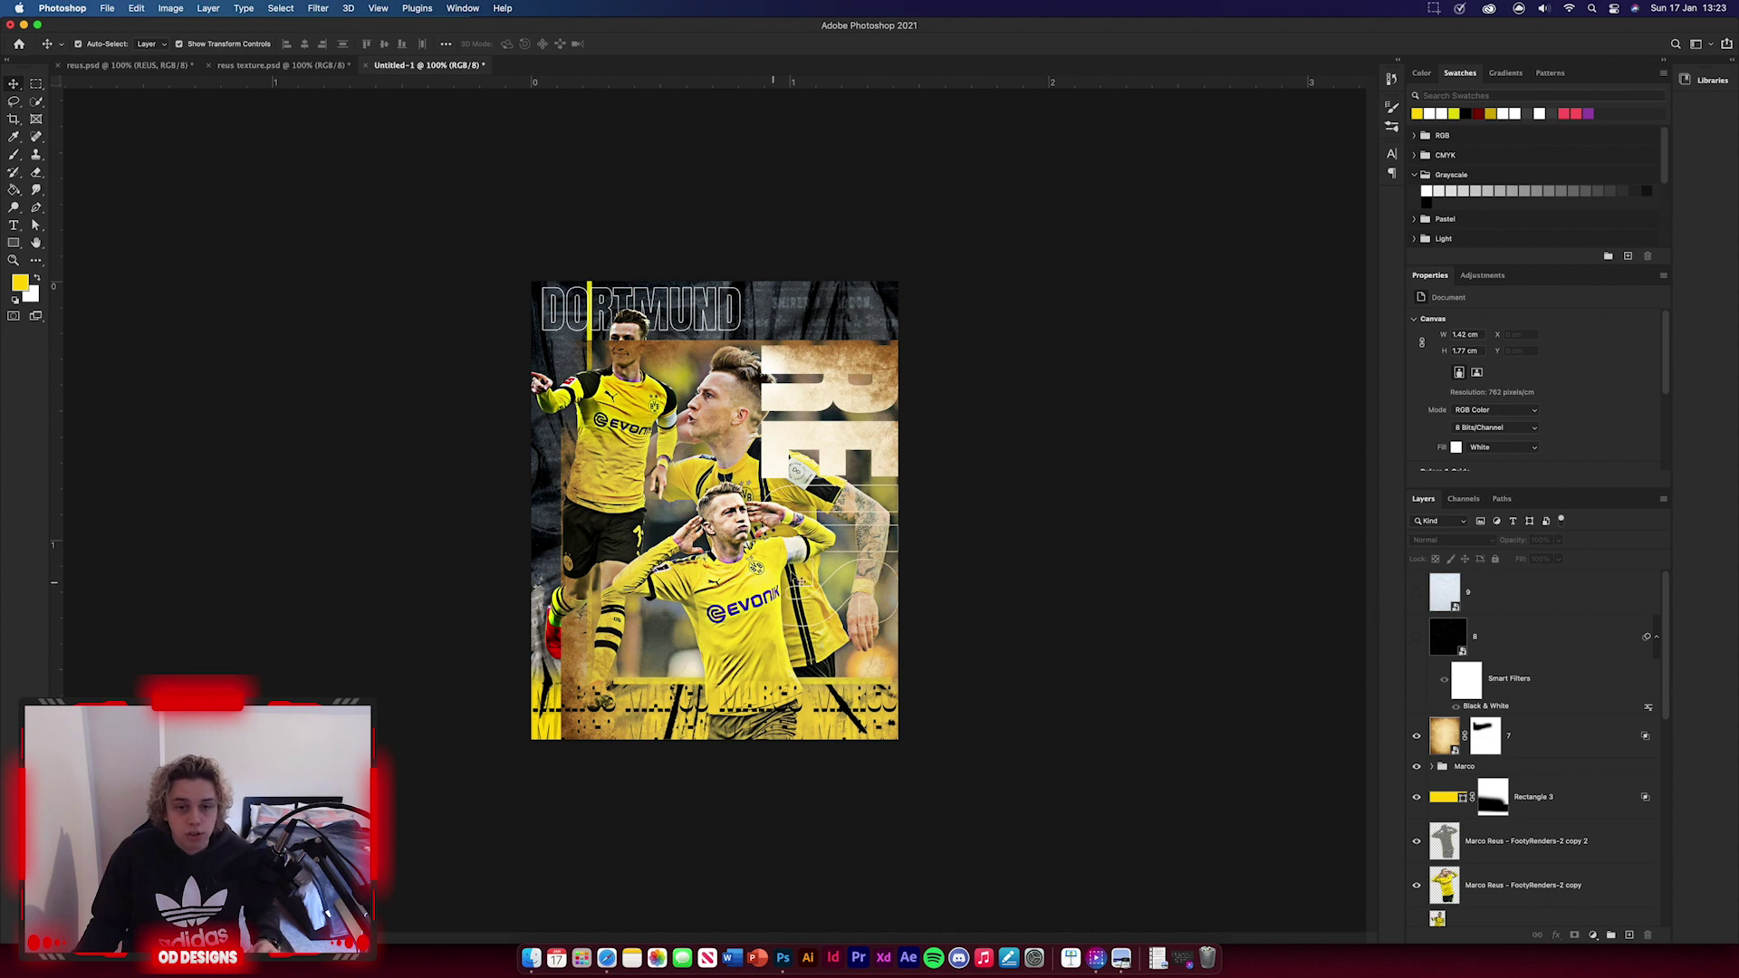
- Align the old paper texture, layer 7, with the poster canvas and switch it to a darkening blend mode
left_click_drag(847, 424, 807, 365)
left_click(1097, 750)
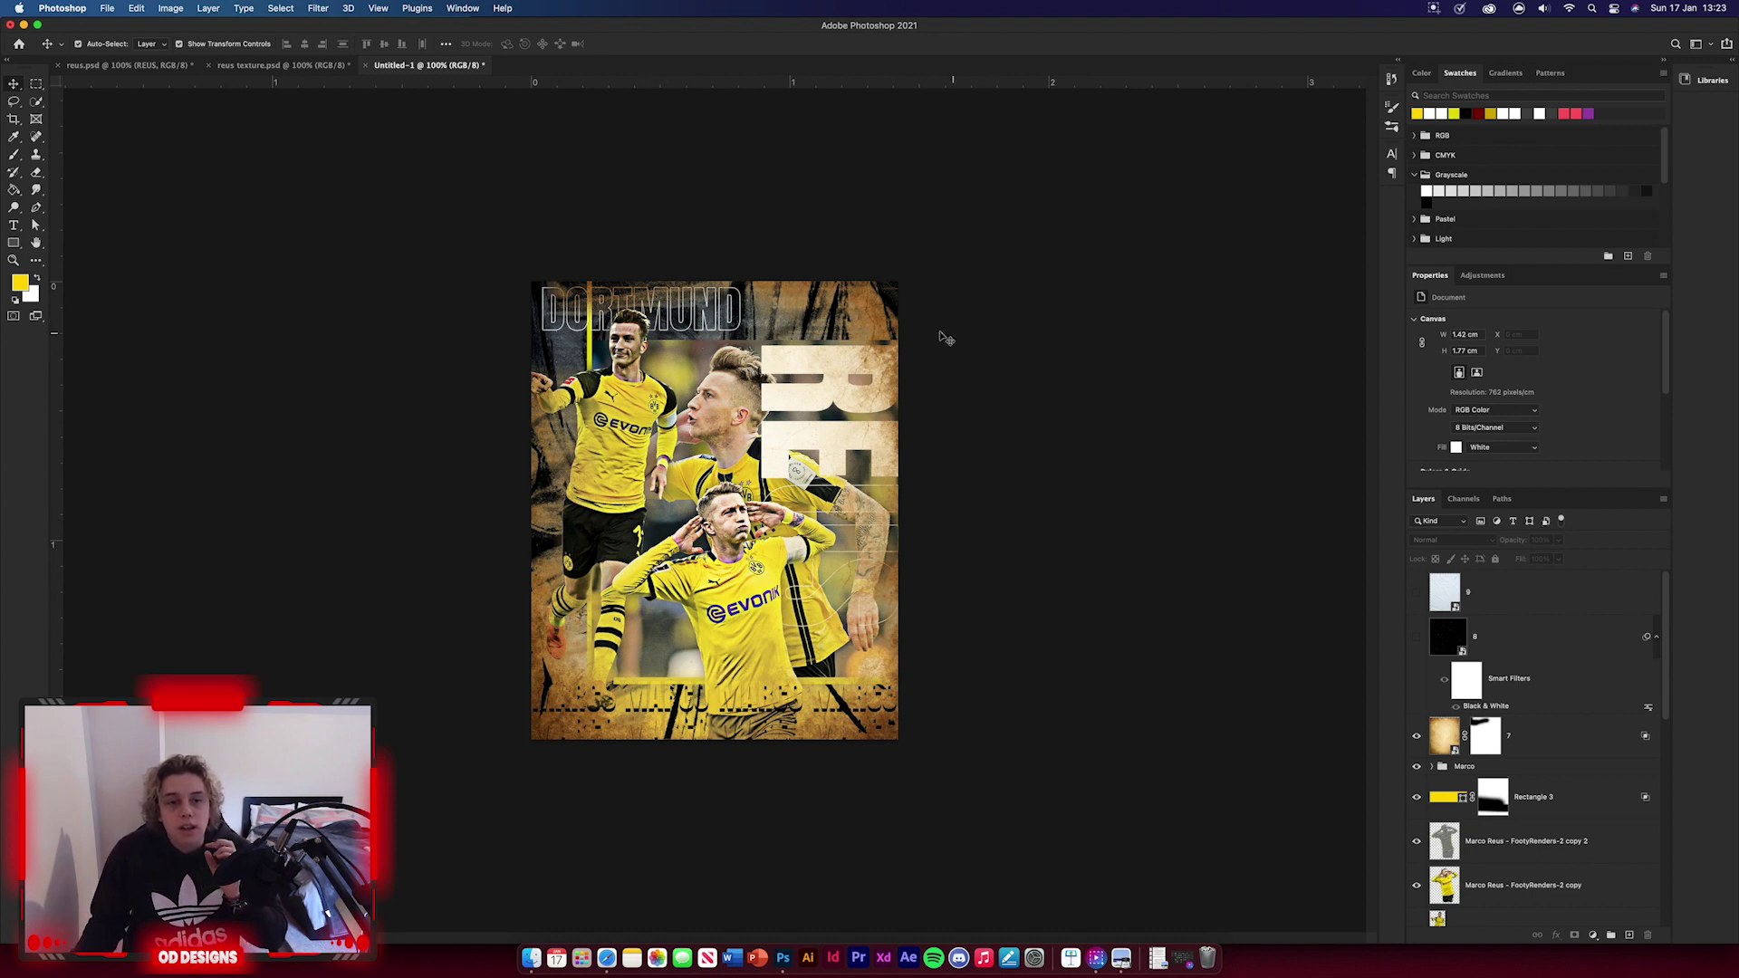
left_click(1540, 735)
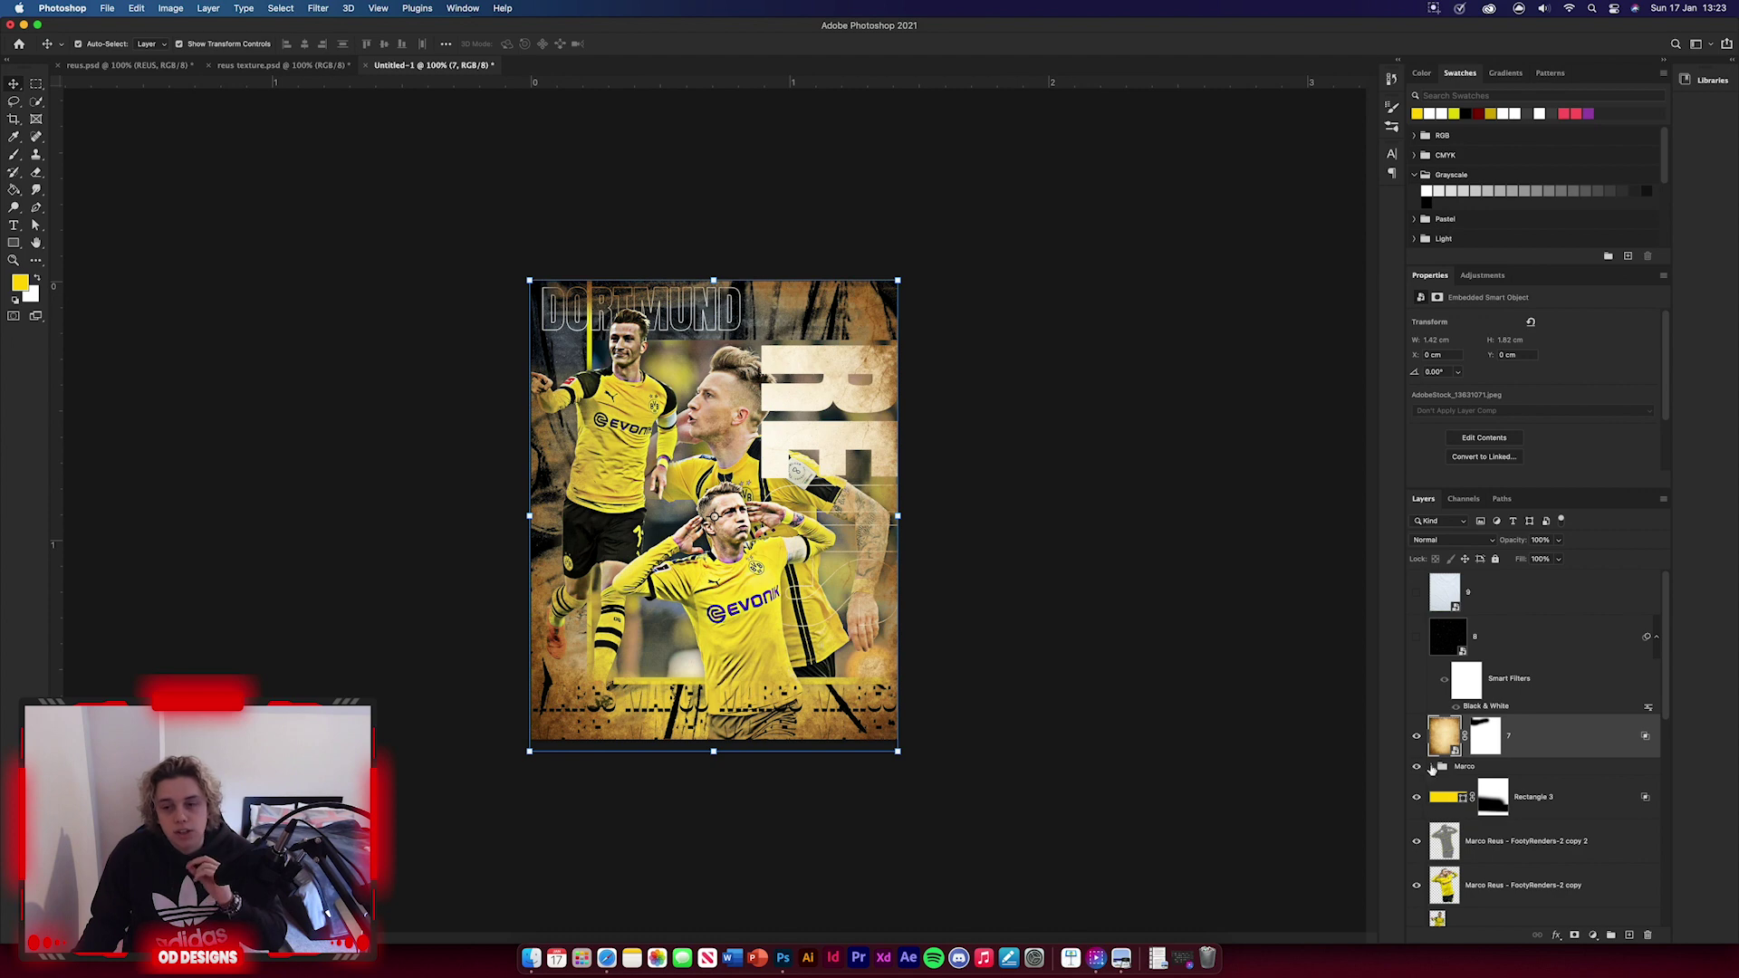
left_click(1459, 536)
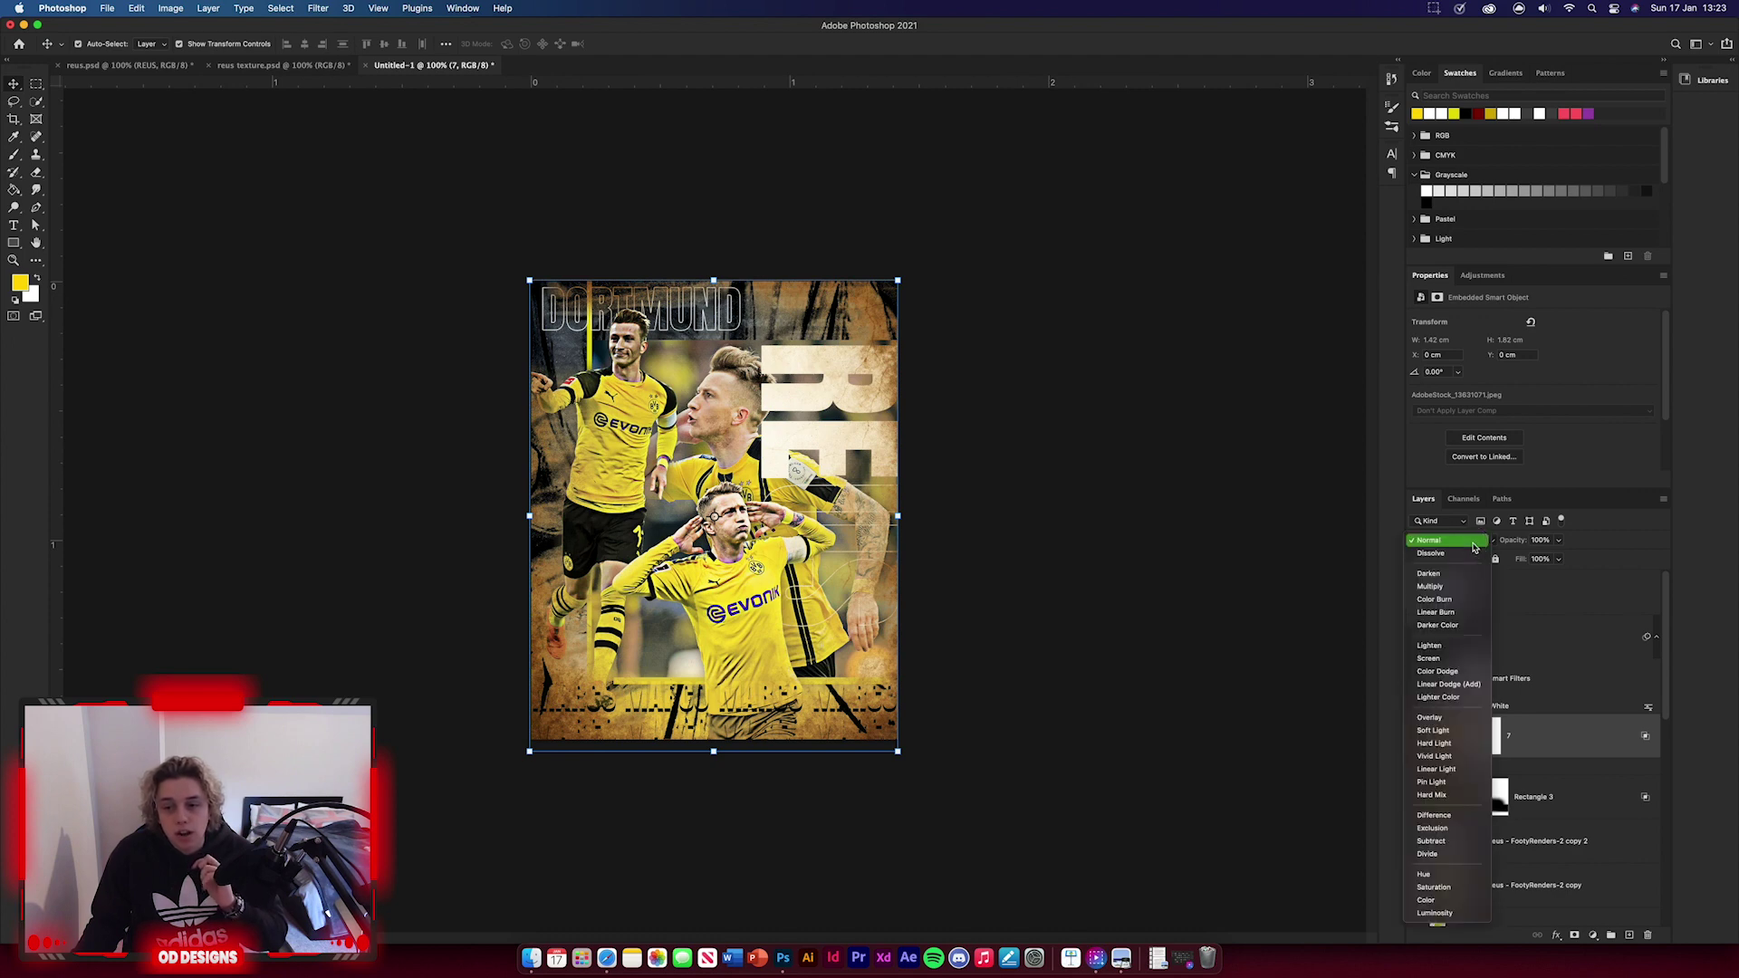
left_click(1461, 596)
left_click(1293, 677)
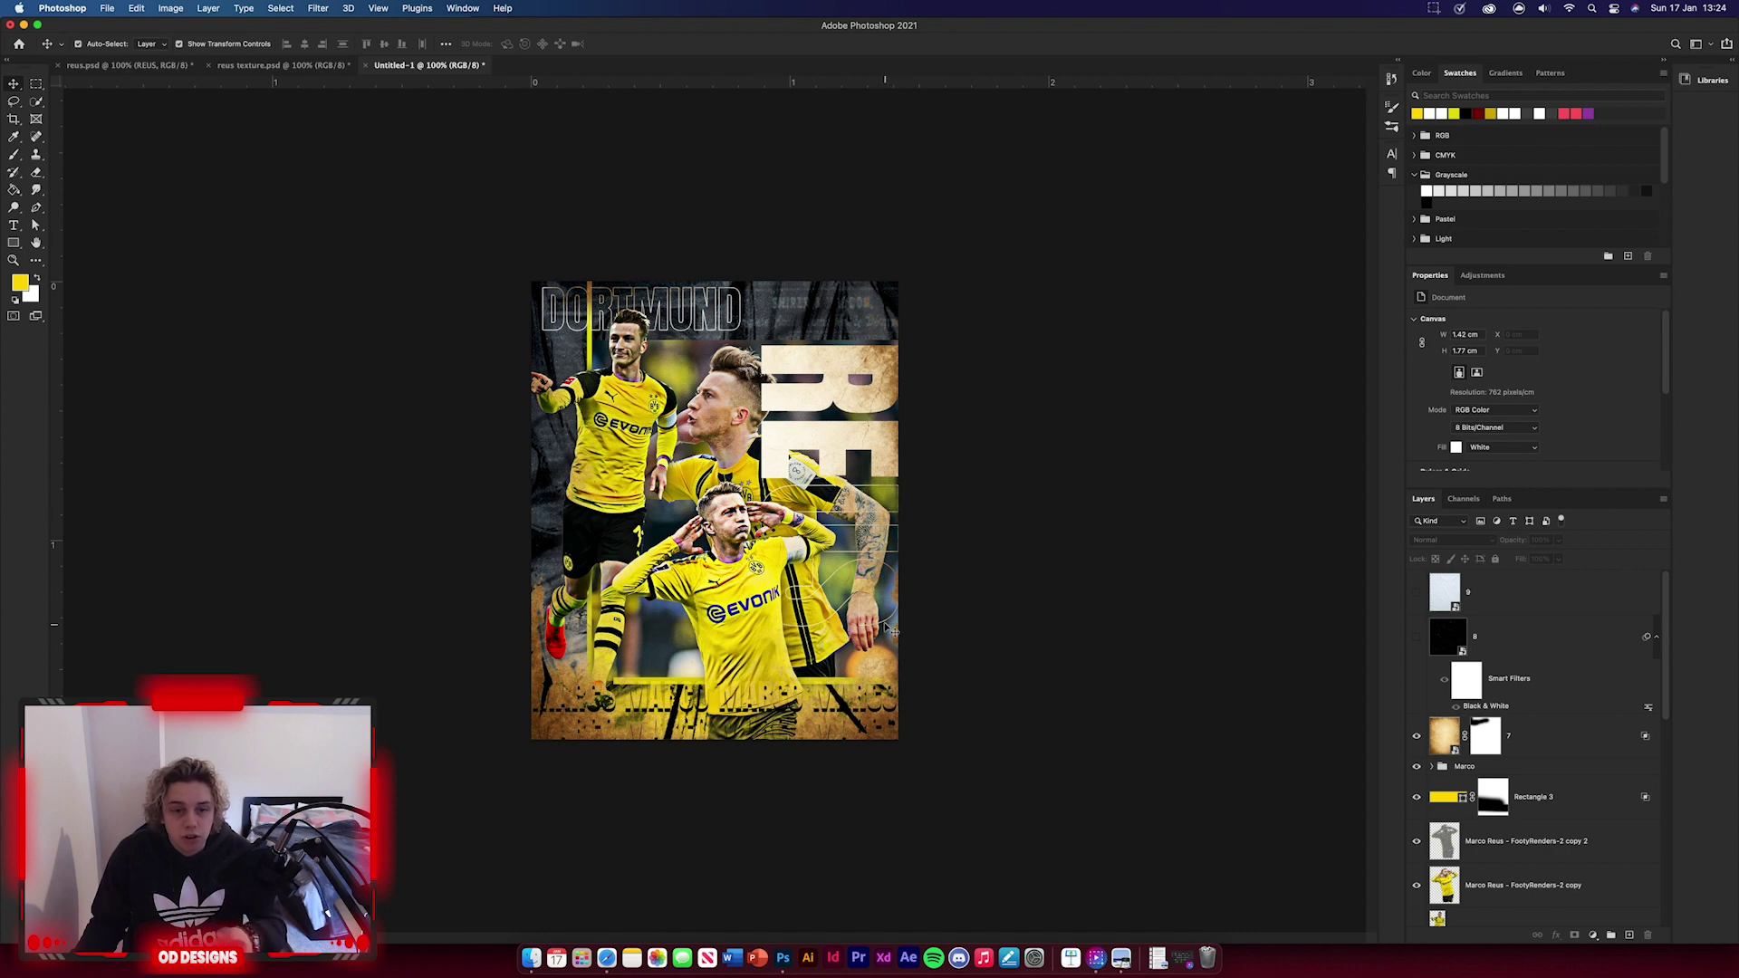
- Show the white speckle texture, layer 8, and set it to Color Dodge at 40% opacity
left_click(1418, 637)
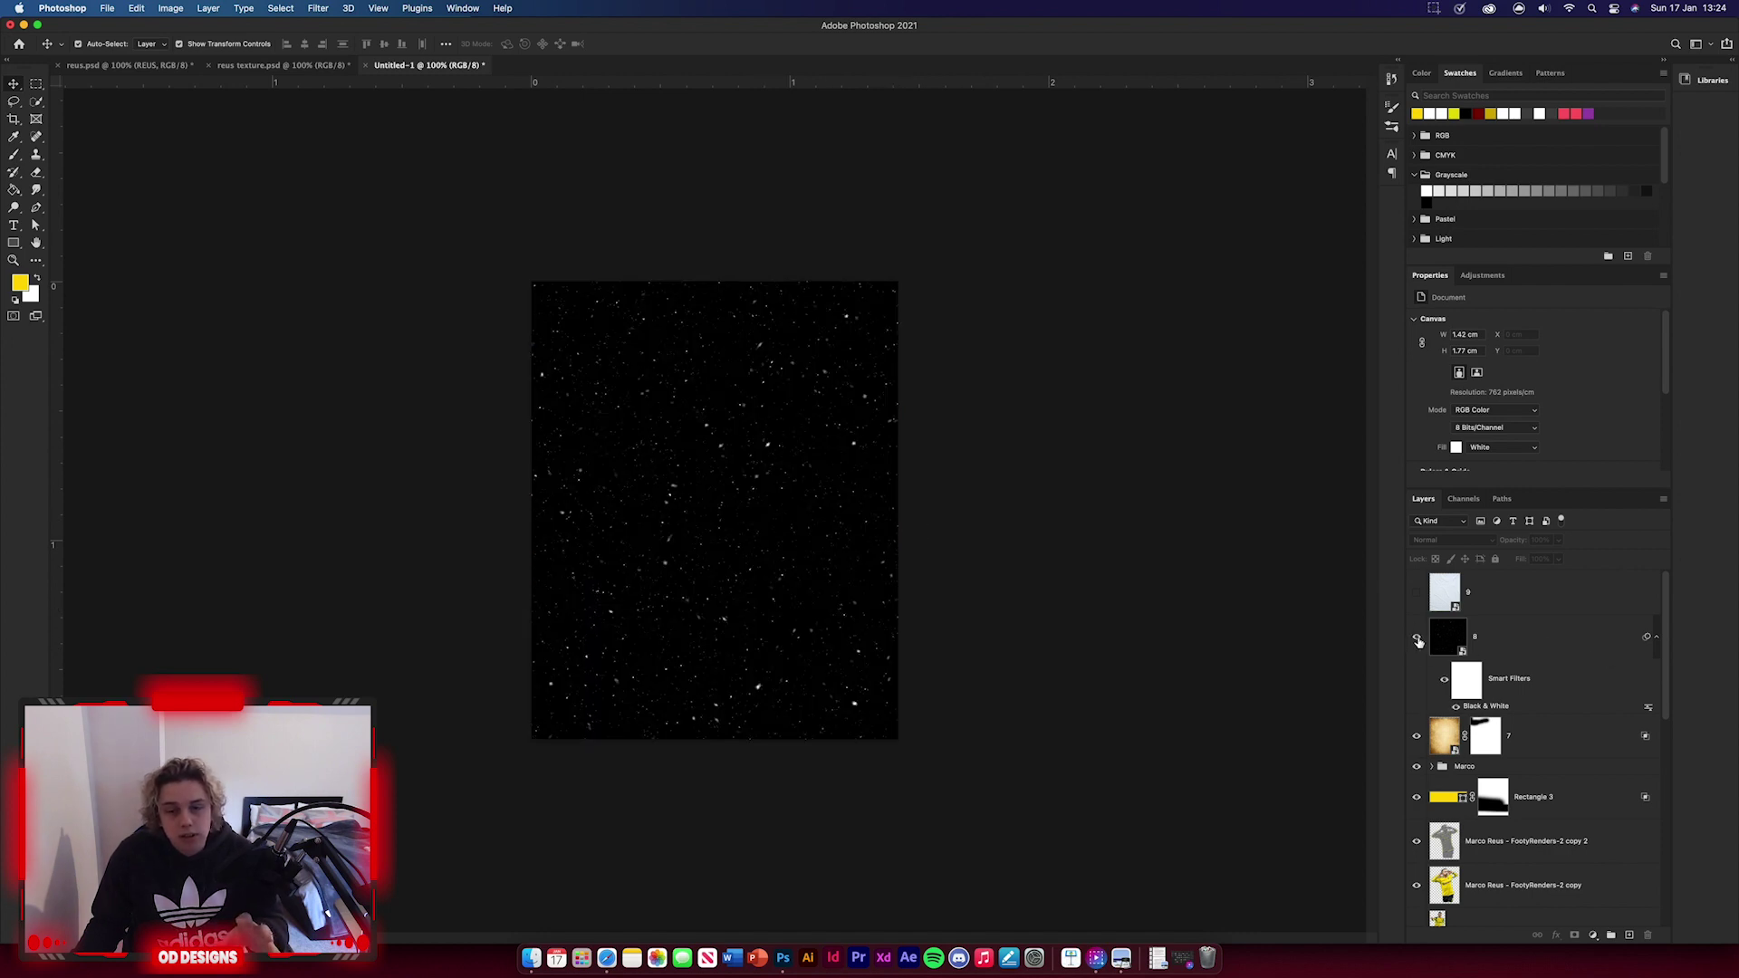
left_click(1519, 645)
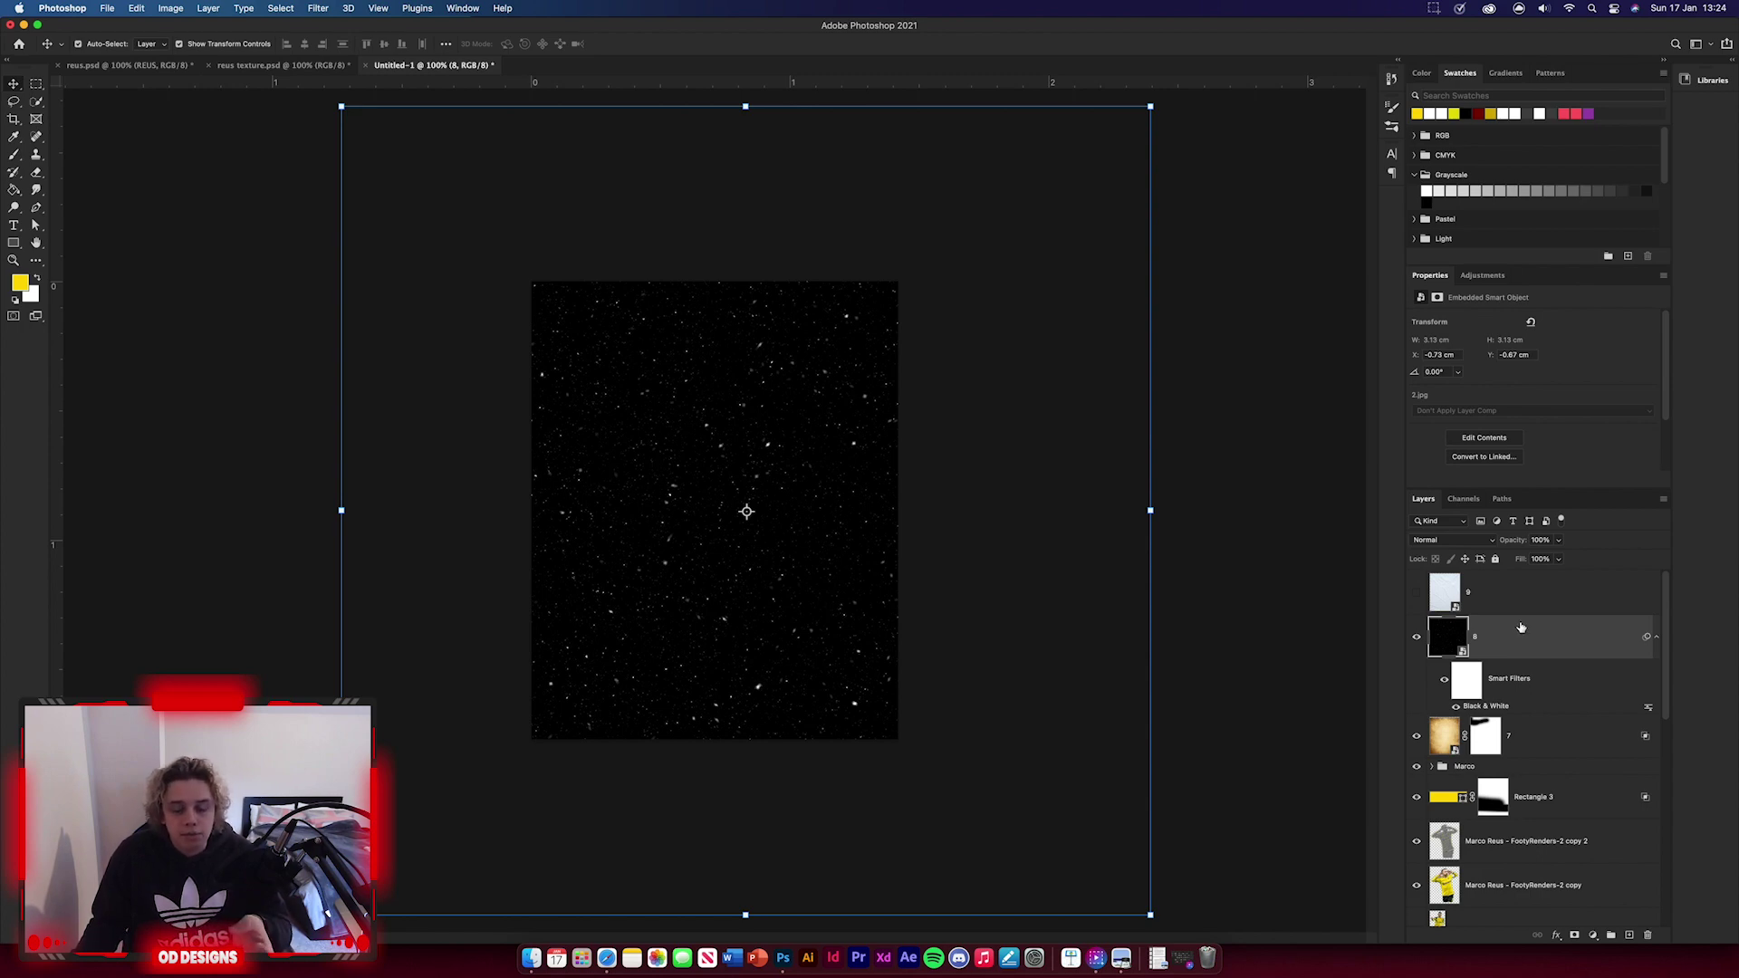
left_click(1482, 540)
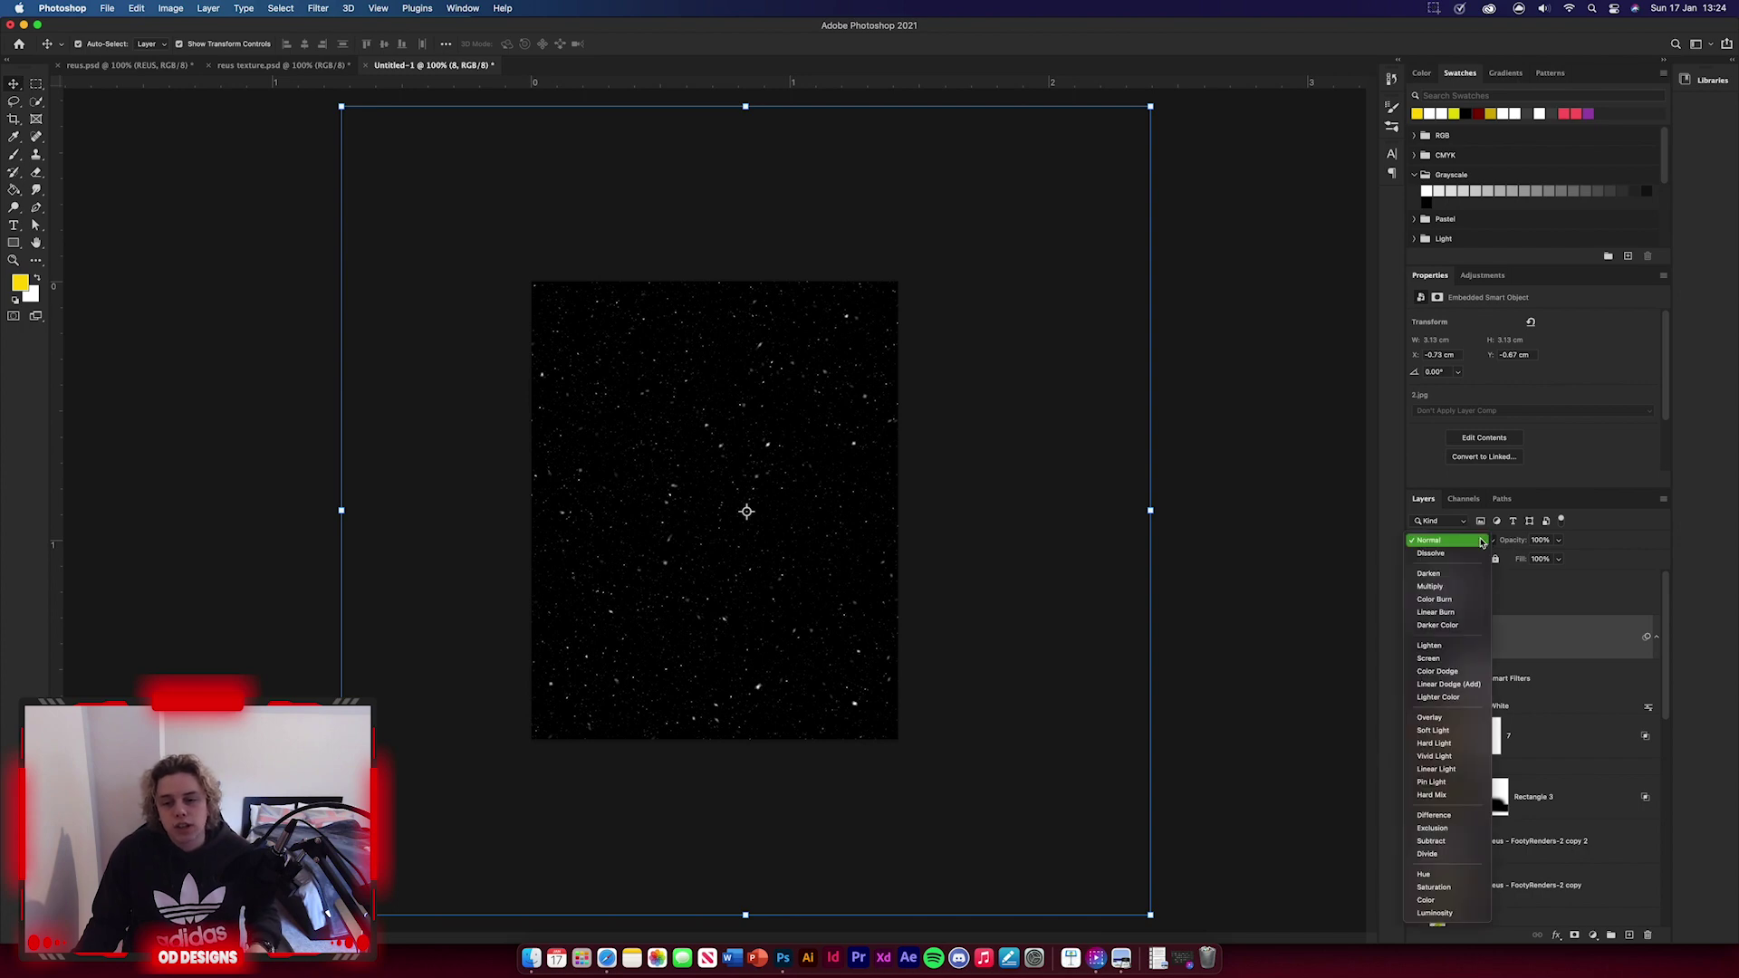
left_click(1449, 672)
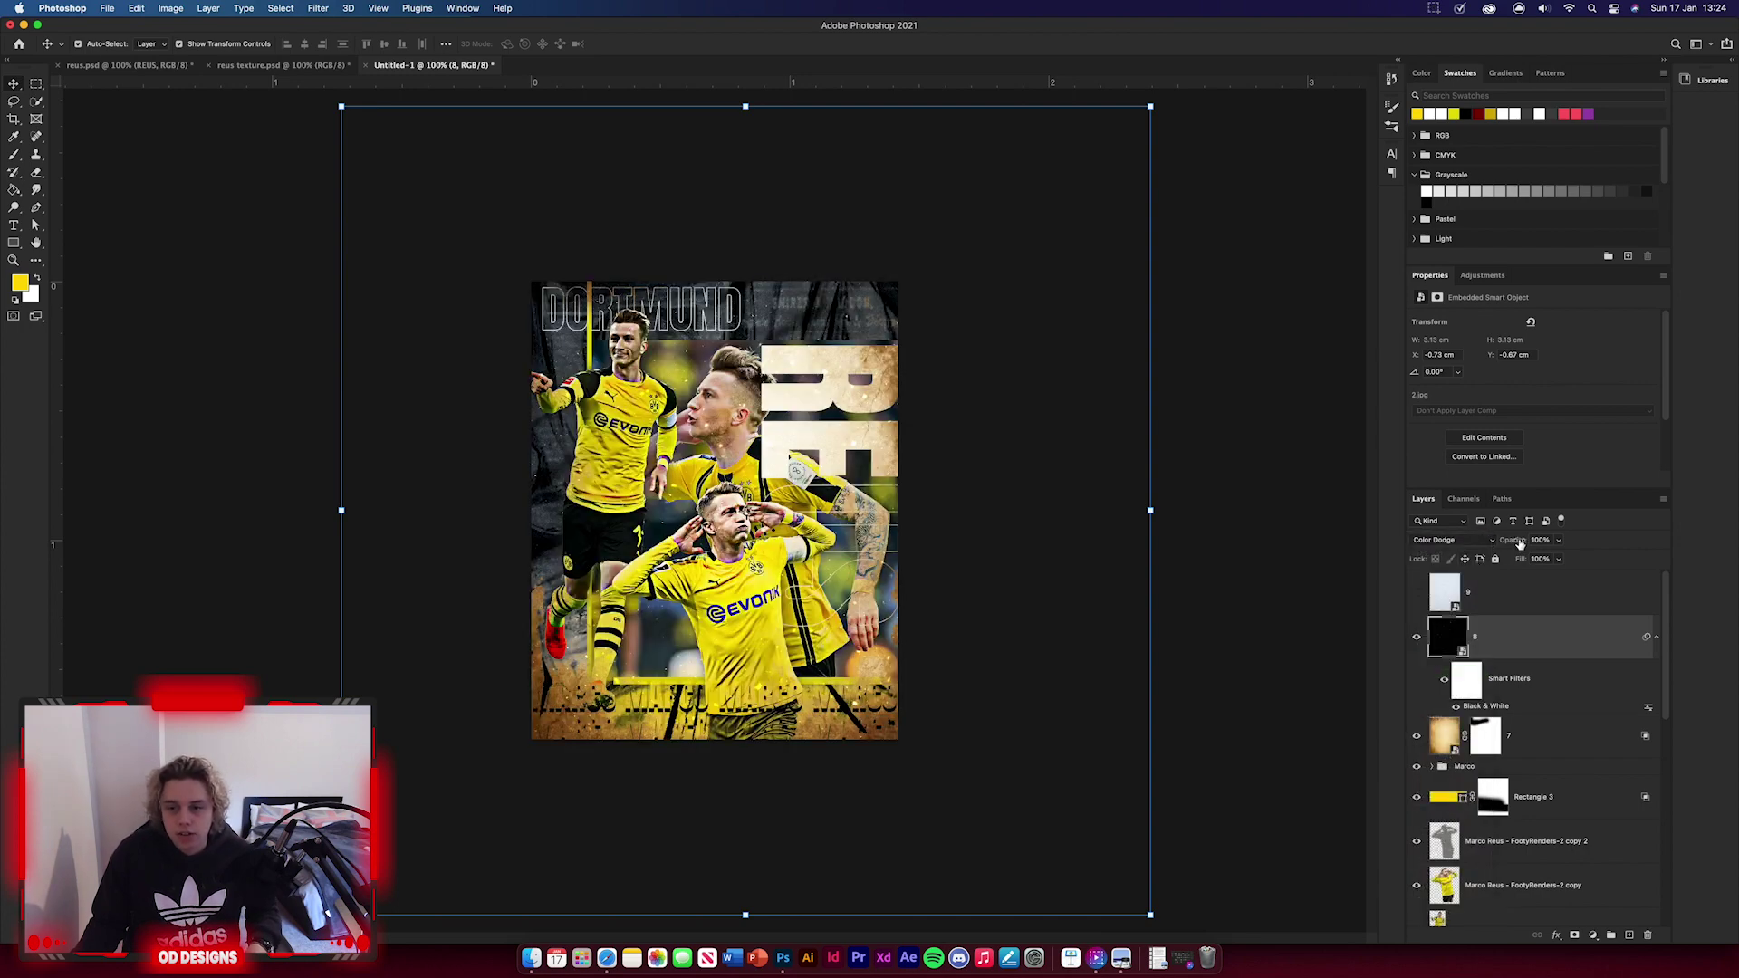
left_click_drag(1510, 540, 1487, 544)
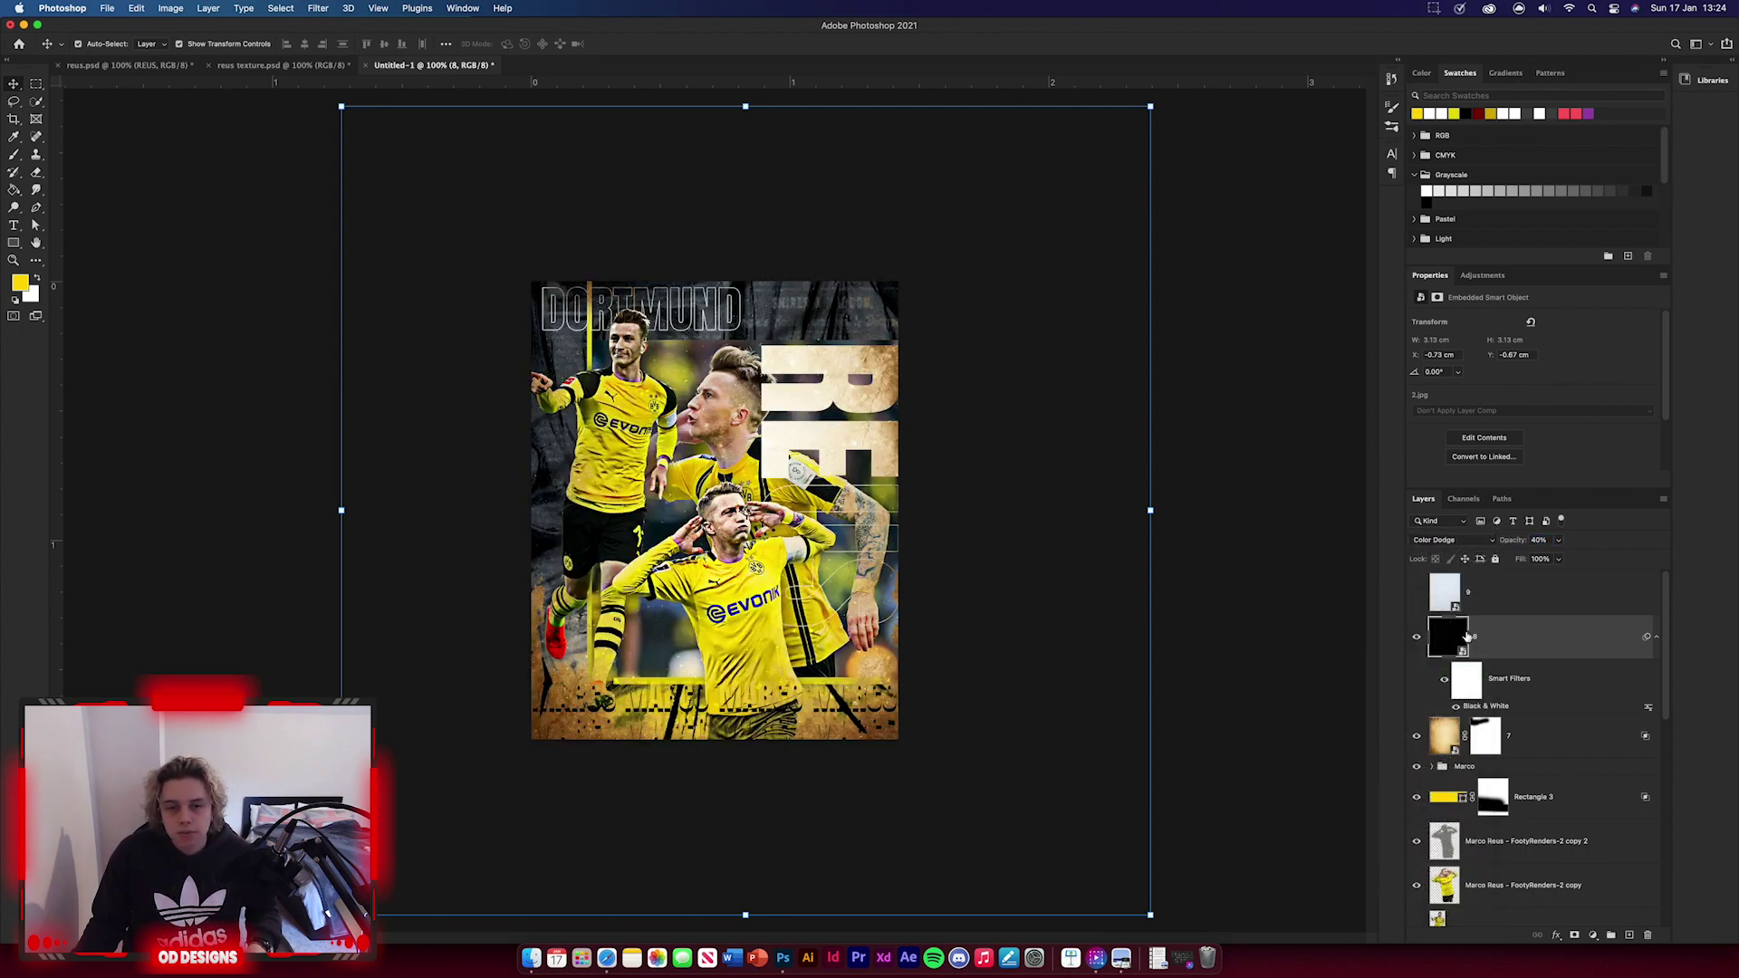
left_click(1310, 637)
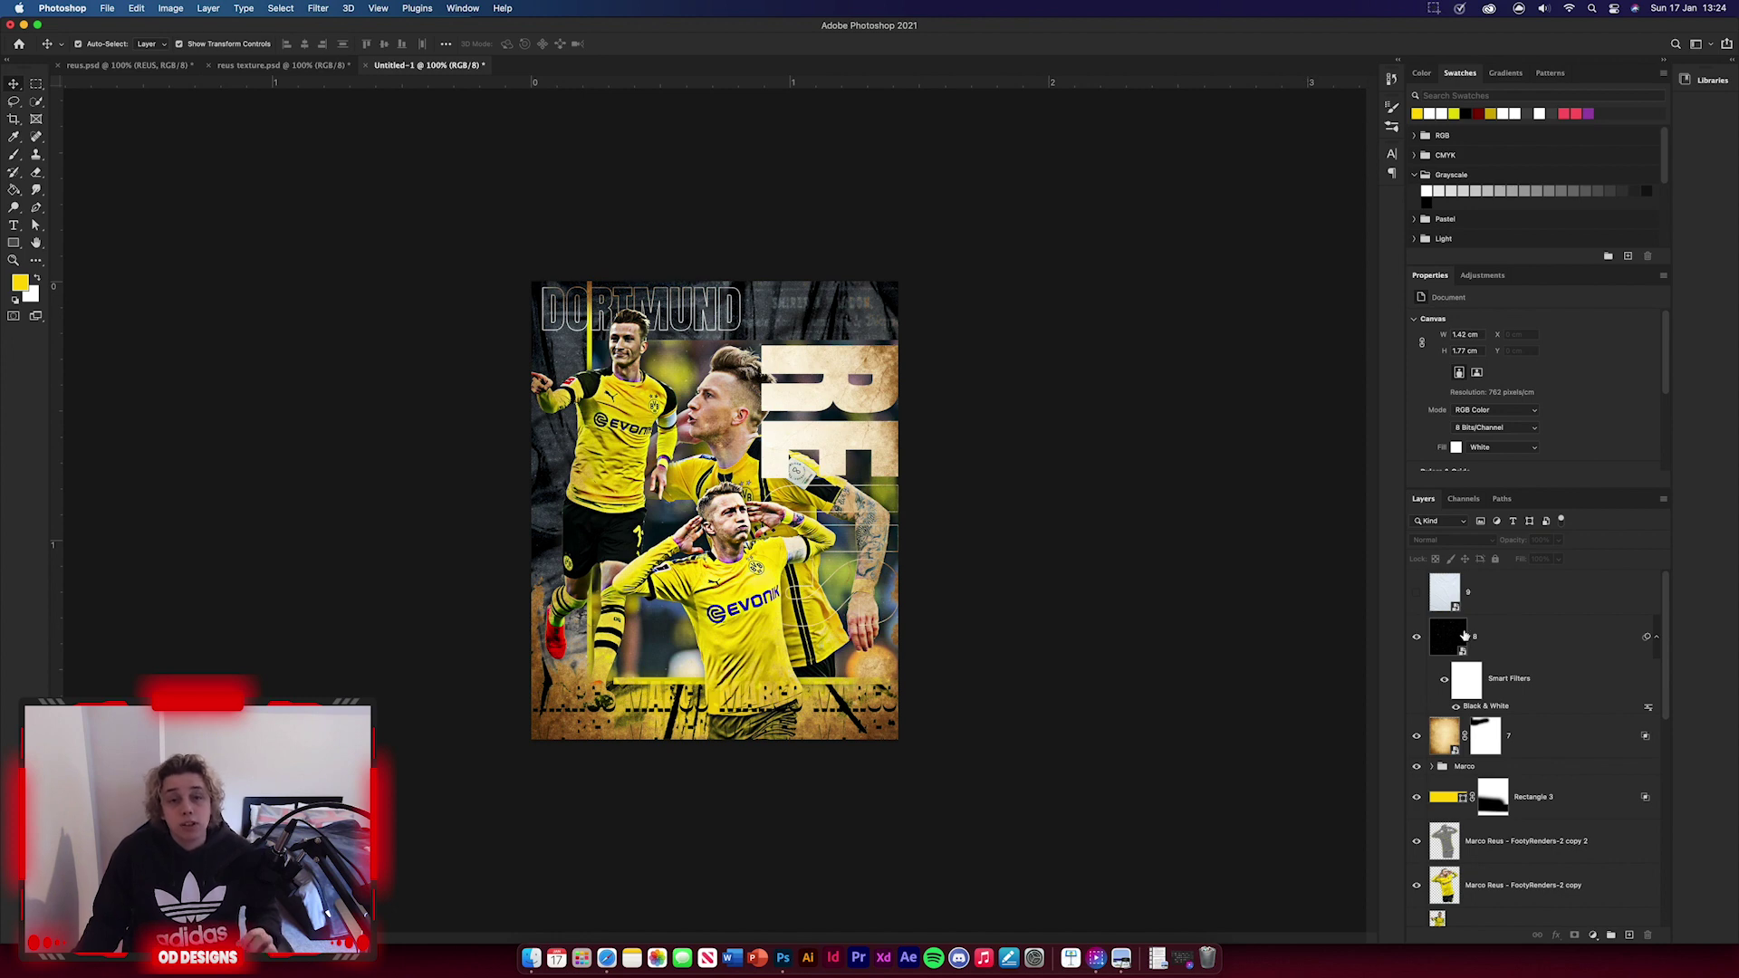
- Show the creased paper texture, layer 9, and reposition and resize it to cover the whole poster
left_click(1415, 593)
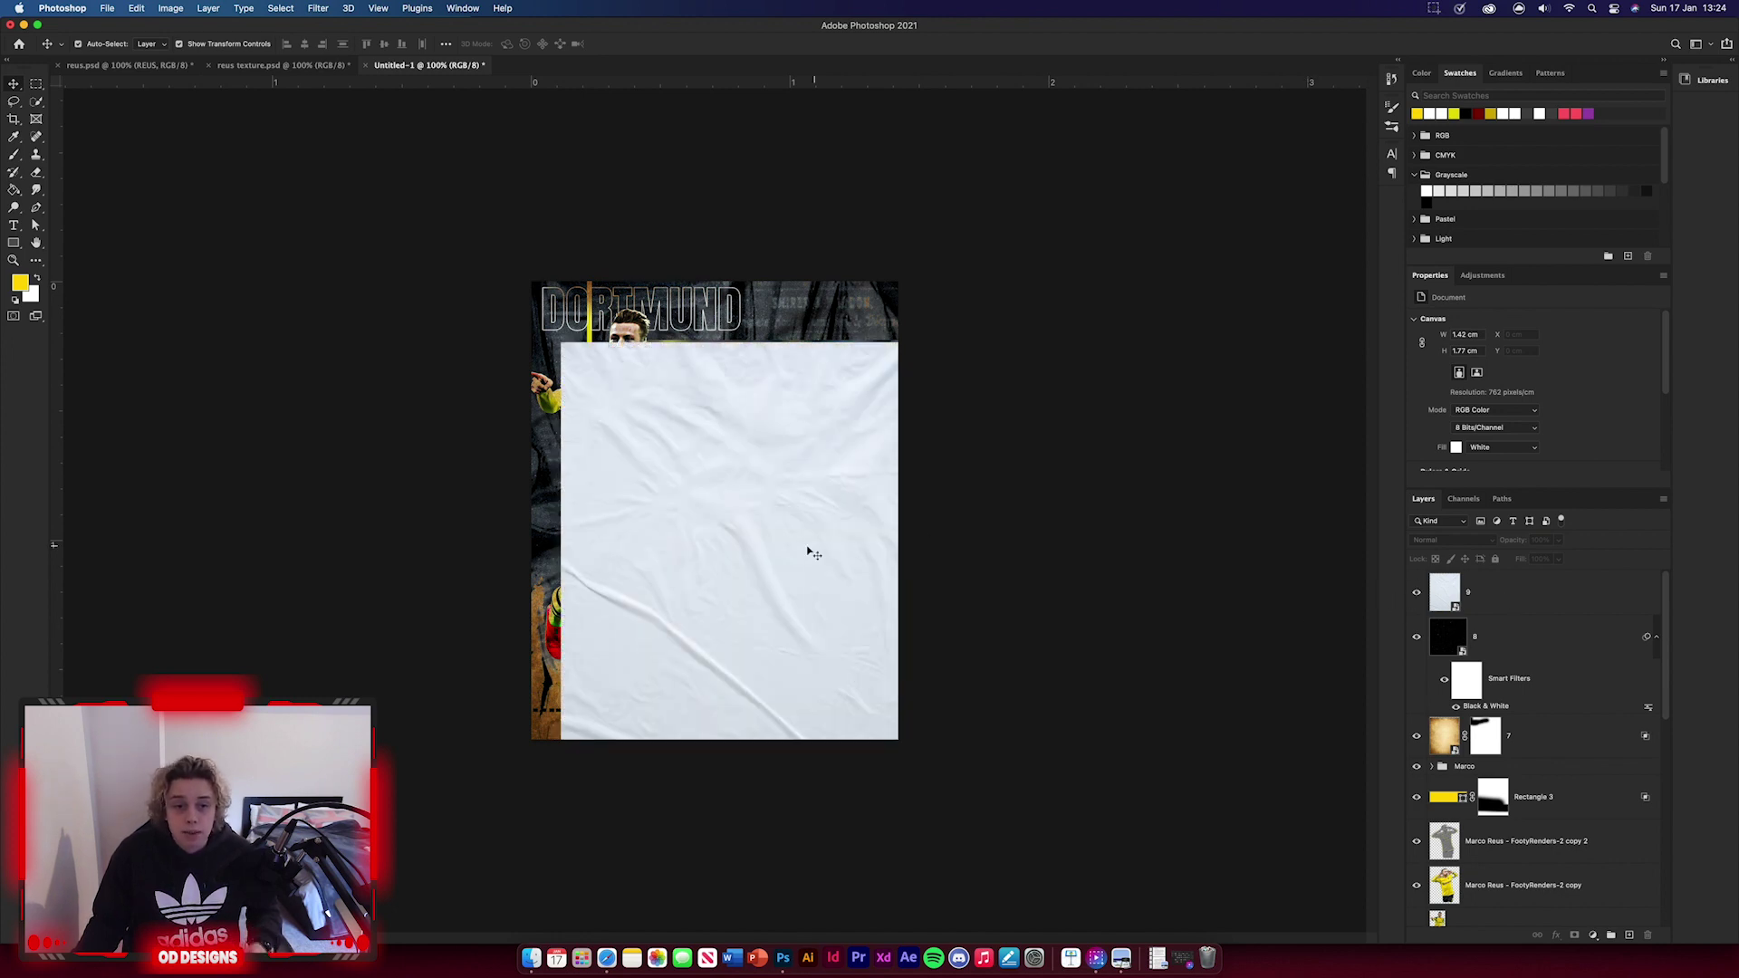
left_click_drag(813, 554, 783, 491)
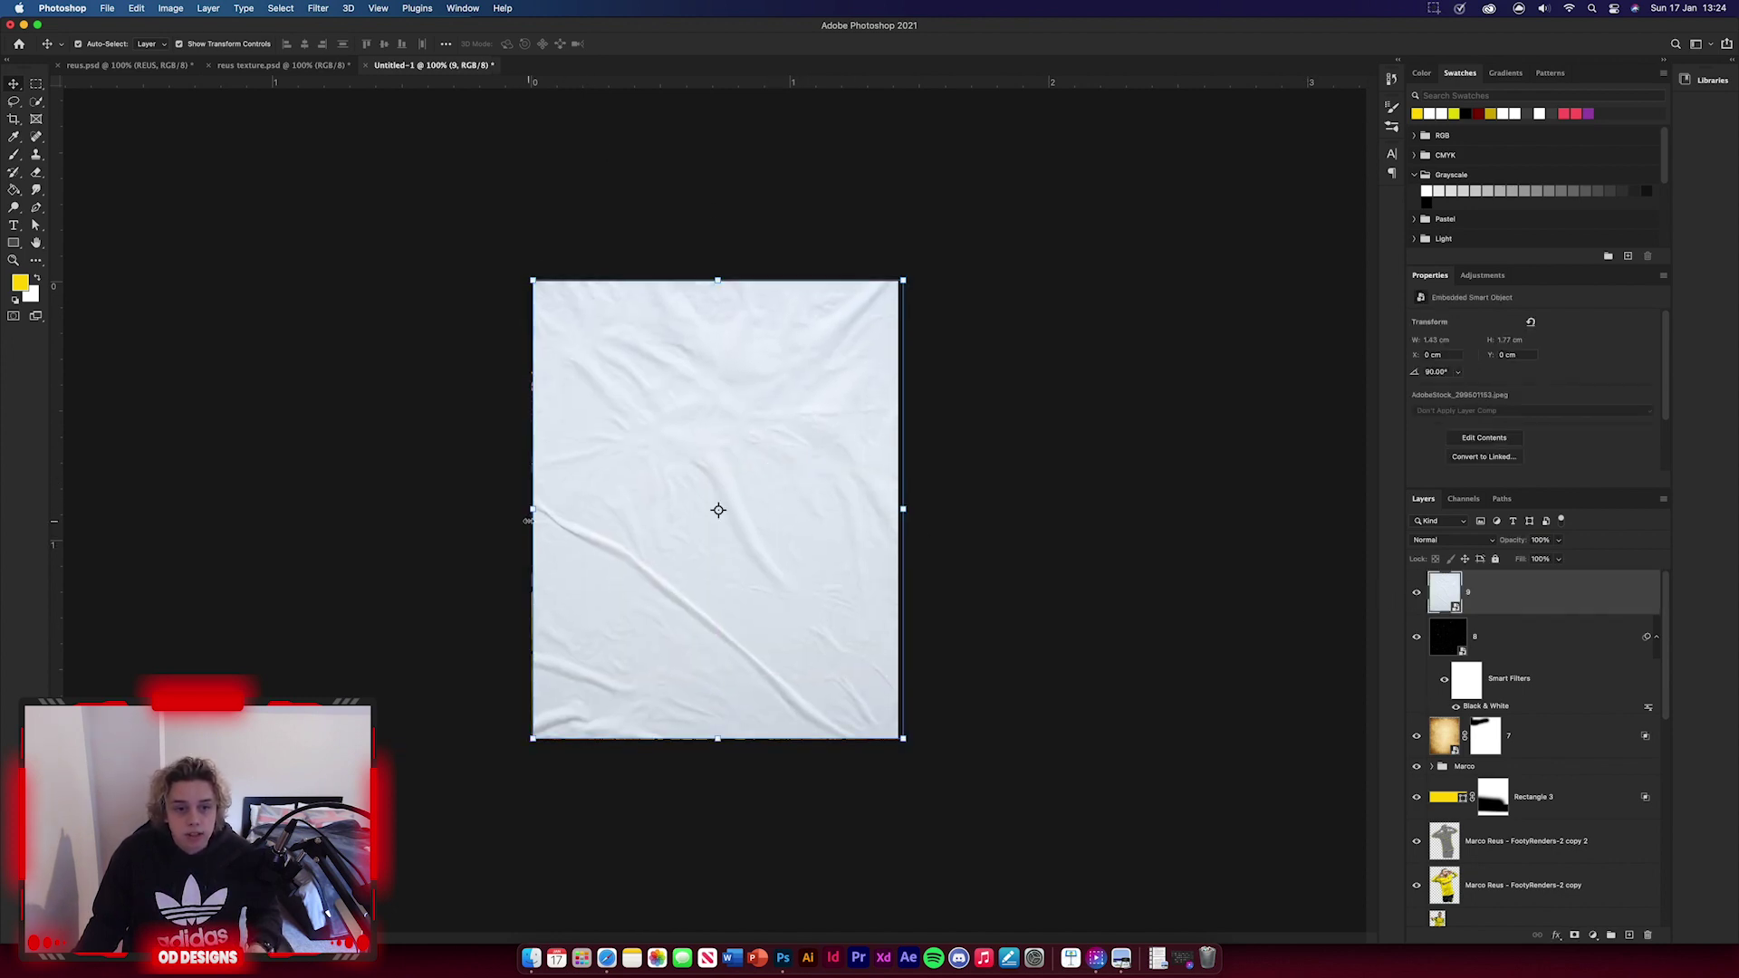
key("super+t")
left_click_drag(912, 519, 913, 507)
key("Return")
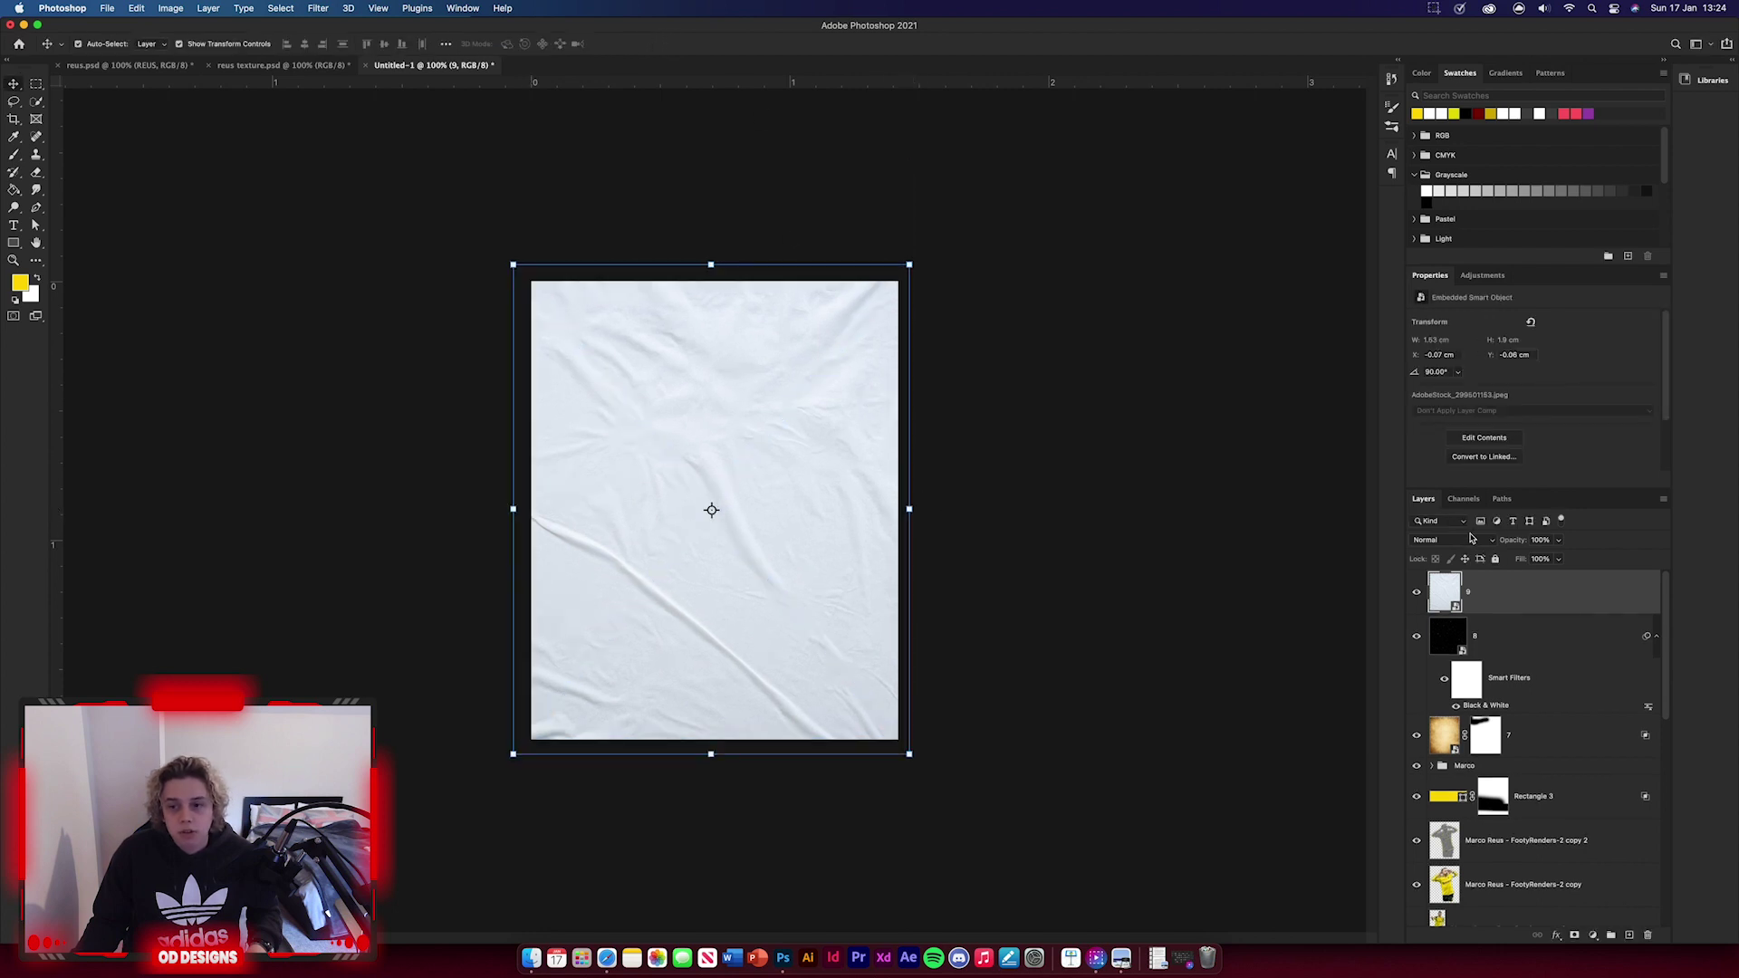
- Set the creased paper texture, layer 9, to the Multiply blend mode
left_click(1470, 538)
left_click(1447, 573)
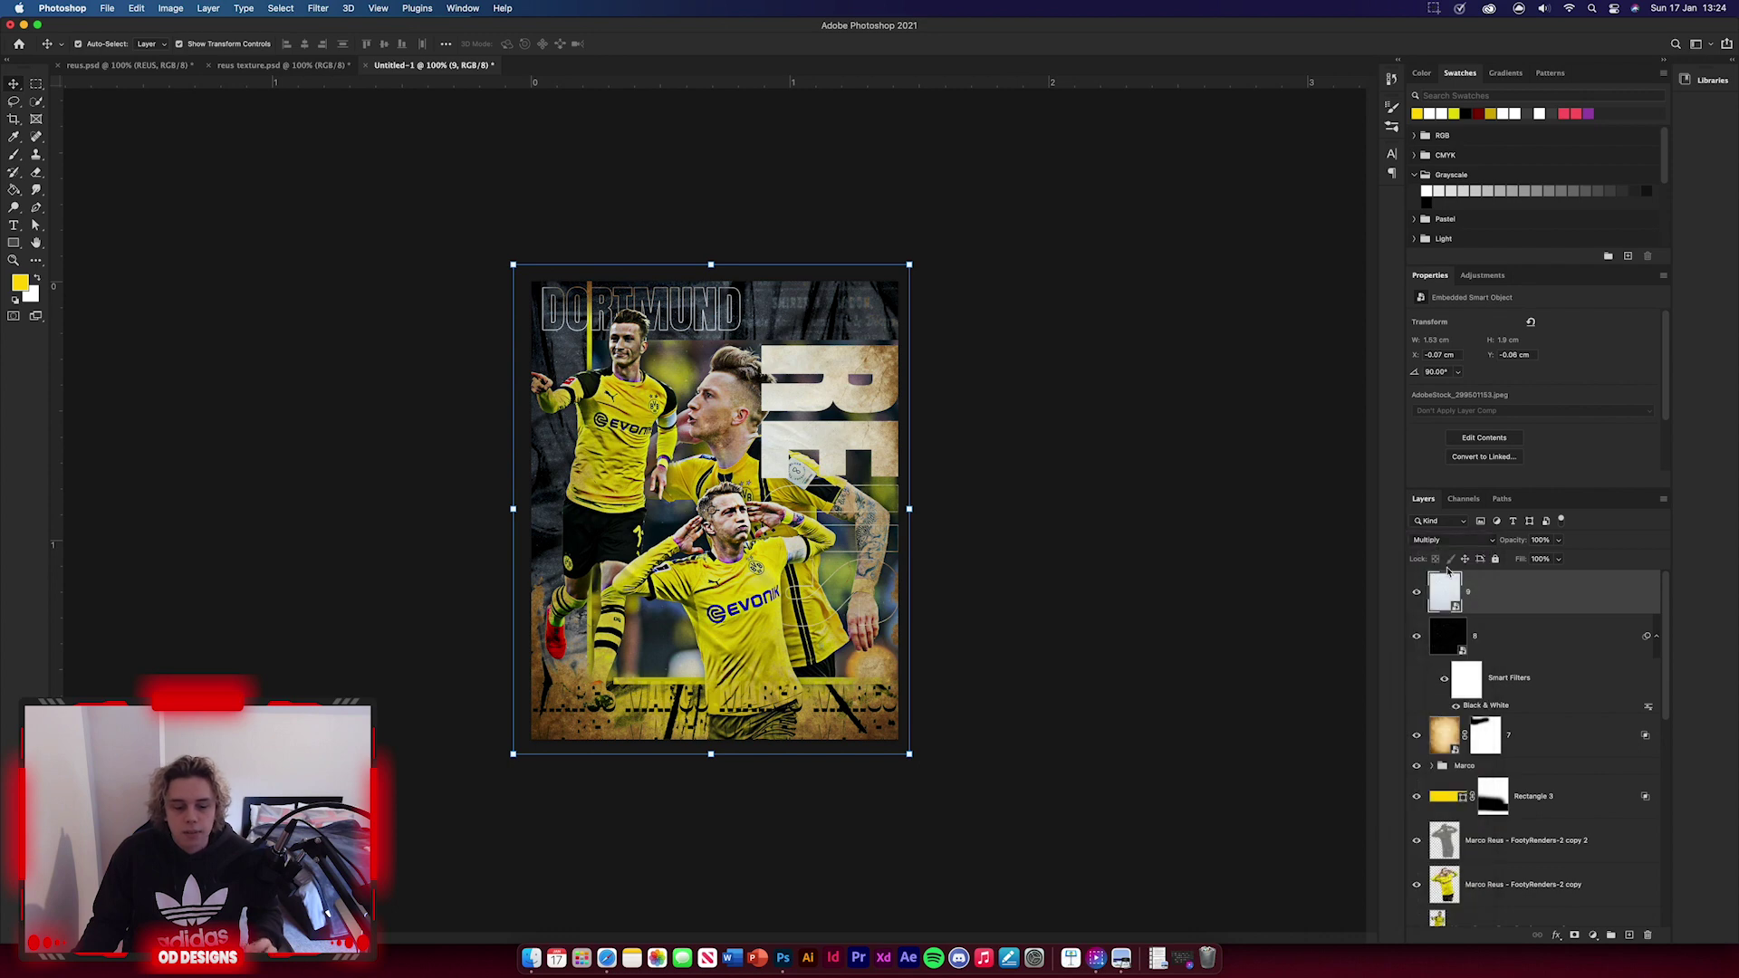
left_click(1107, 652)
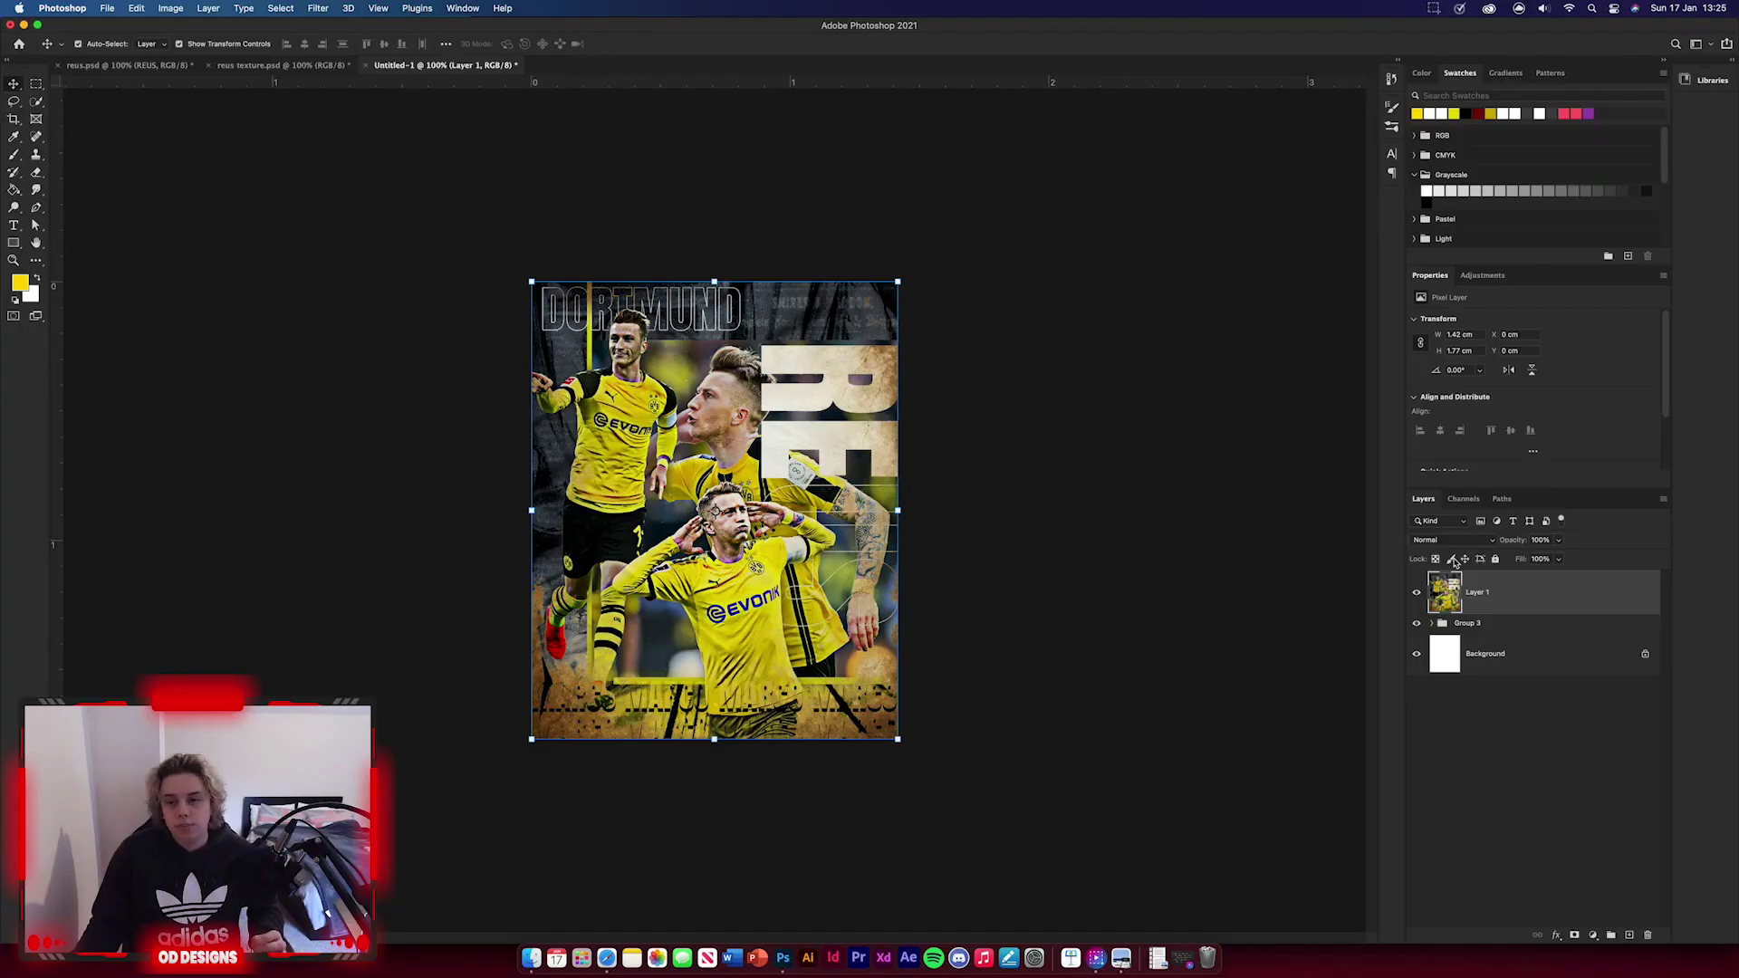
- In the Camera Raw filter on Layer 1, set temperature +32, contrast +91, shadows -25, blacks -19, texture +90, clarity +31, vibrance +31 and saturation +30
left_click(318, 9)
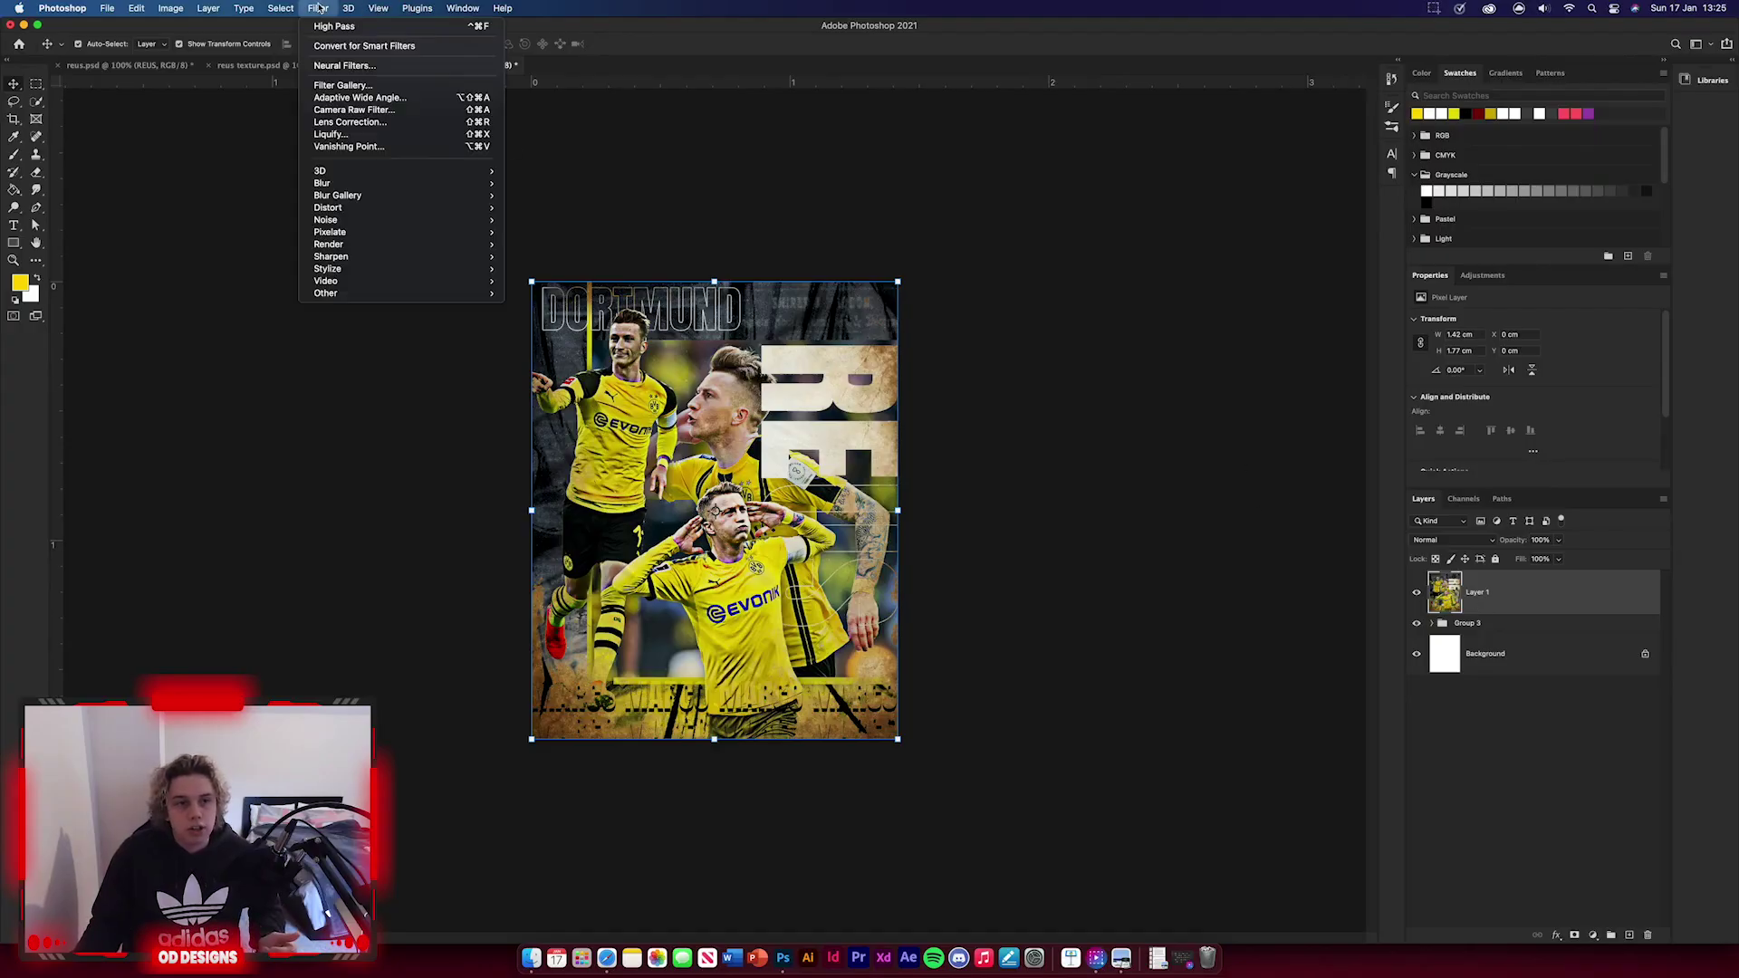
left_click(362, 112)
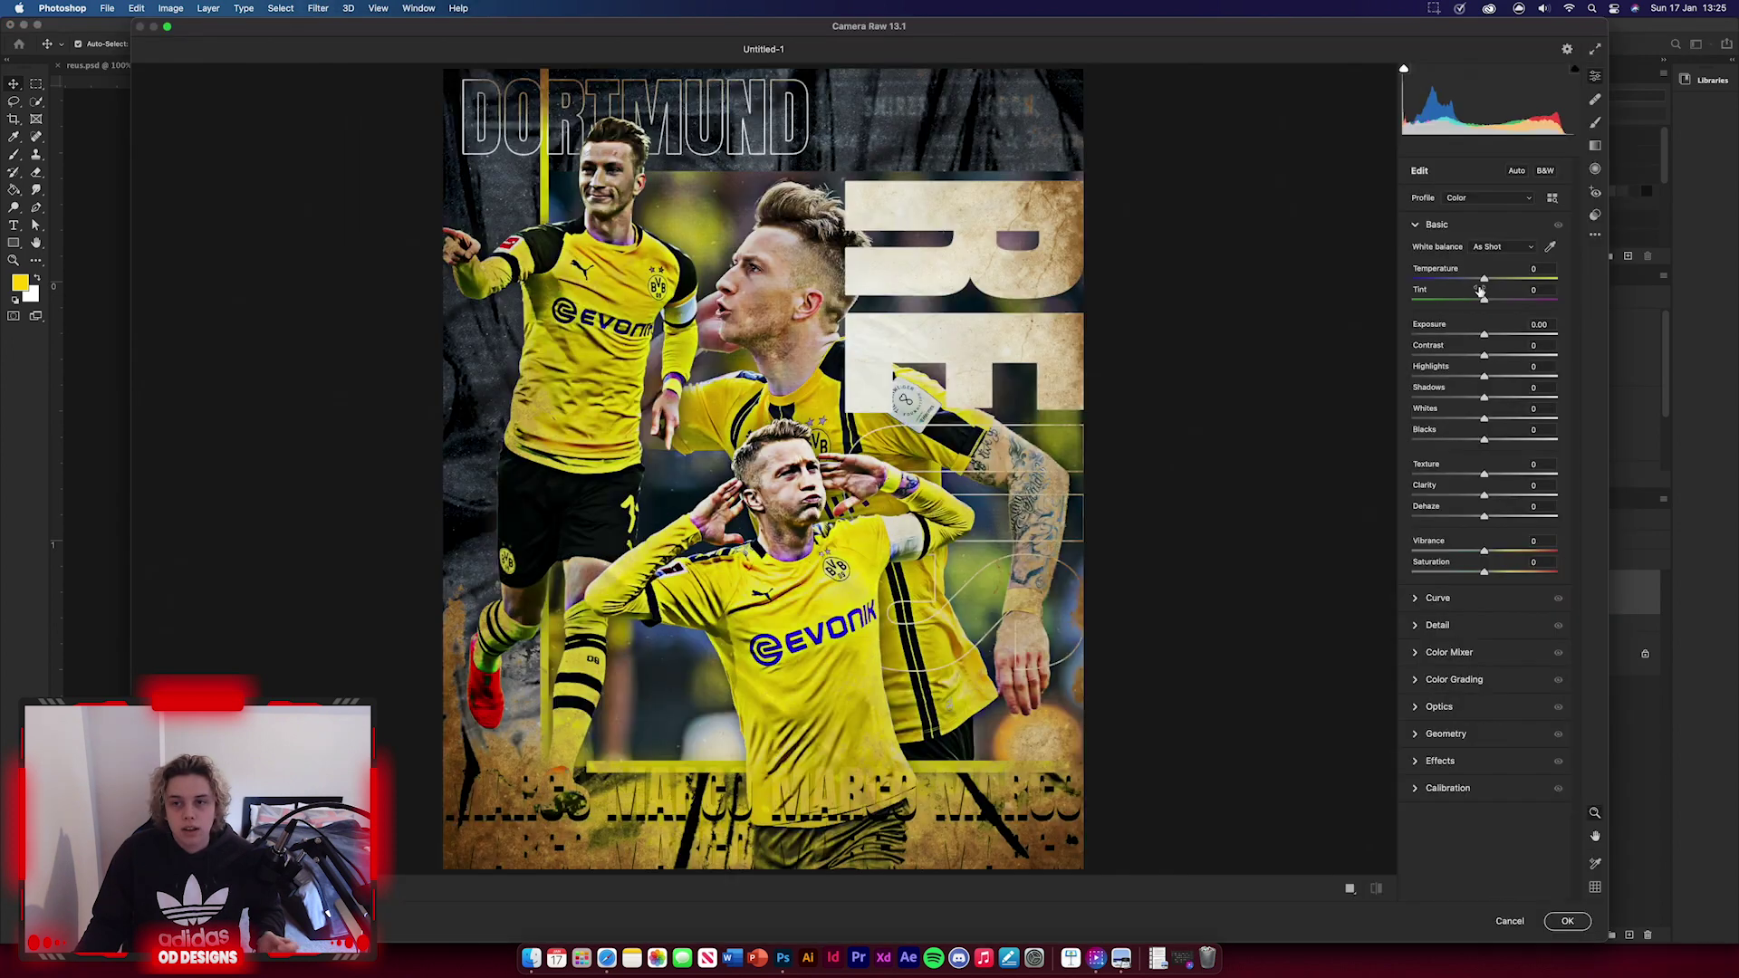
left_click_drag(1486, 281, 1466, 397)
left_click_drag(1483, 418, 1511, 575)
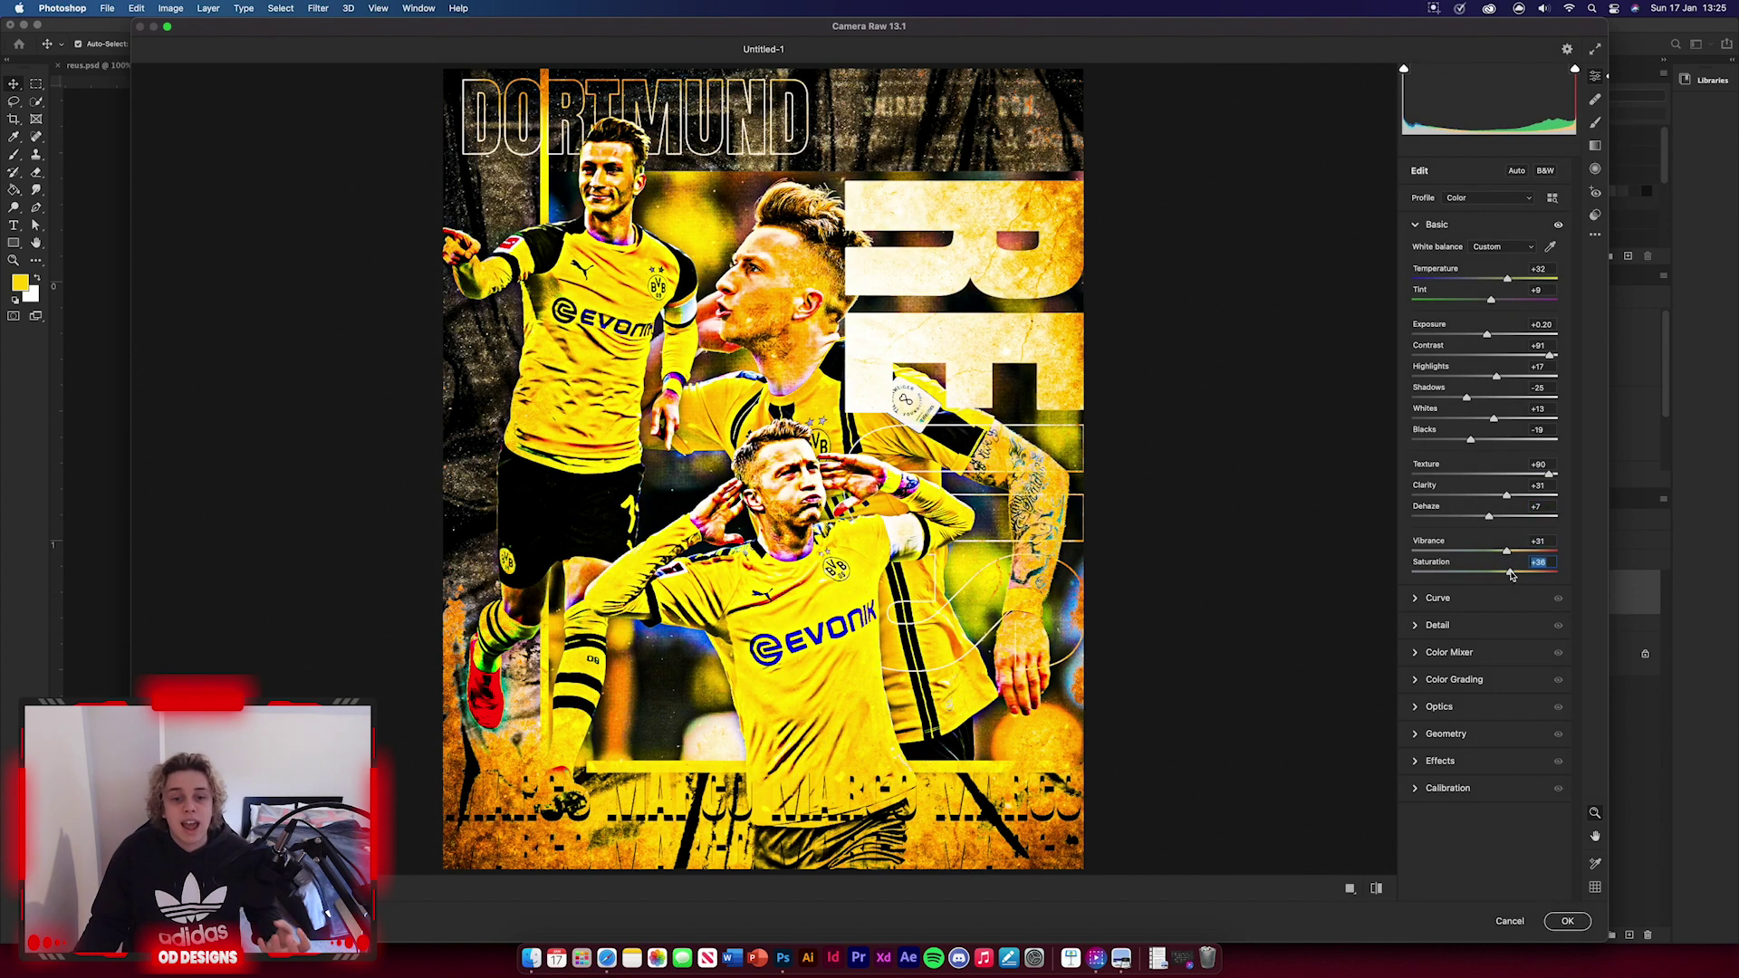
left_click_drag(1509, 575, 1505, 574)
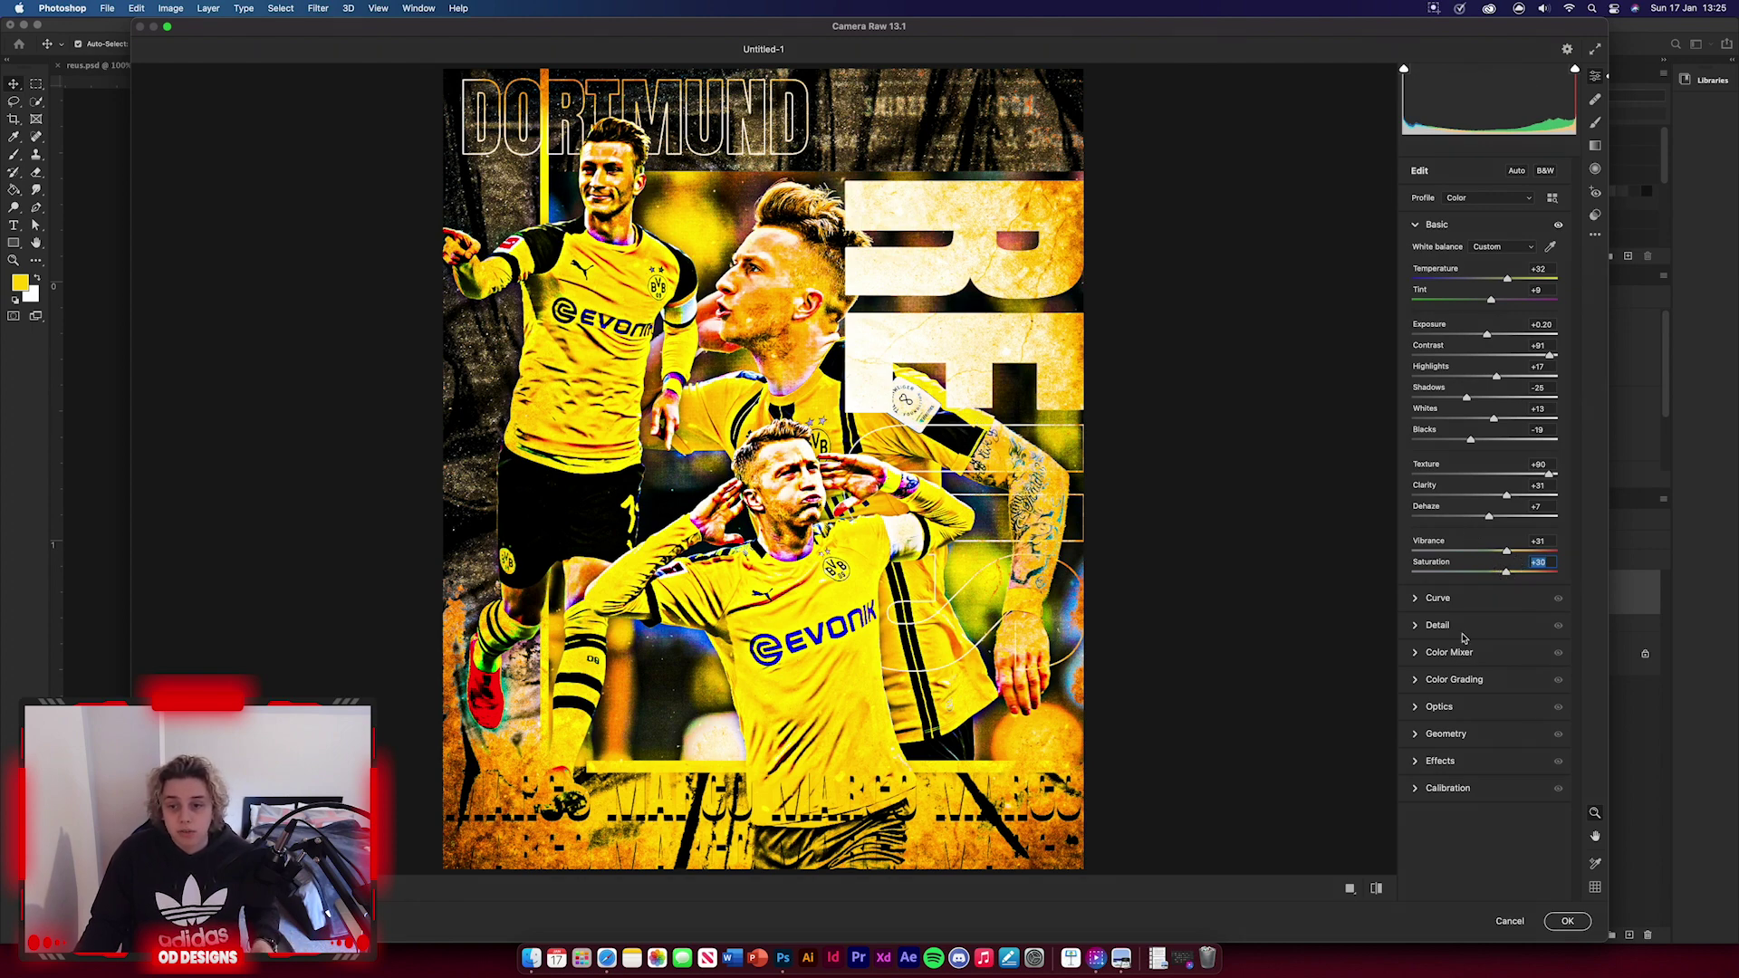
- Move the highlight curve point to input 238, output 242, and add sharpening with noise reduction 17 and color noise reduction 11
left_click(1415, 599)
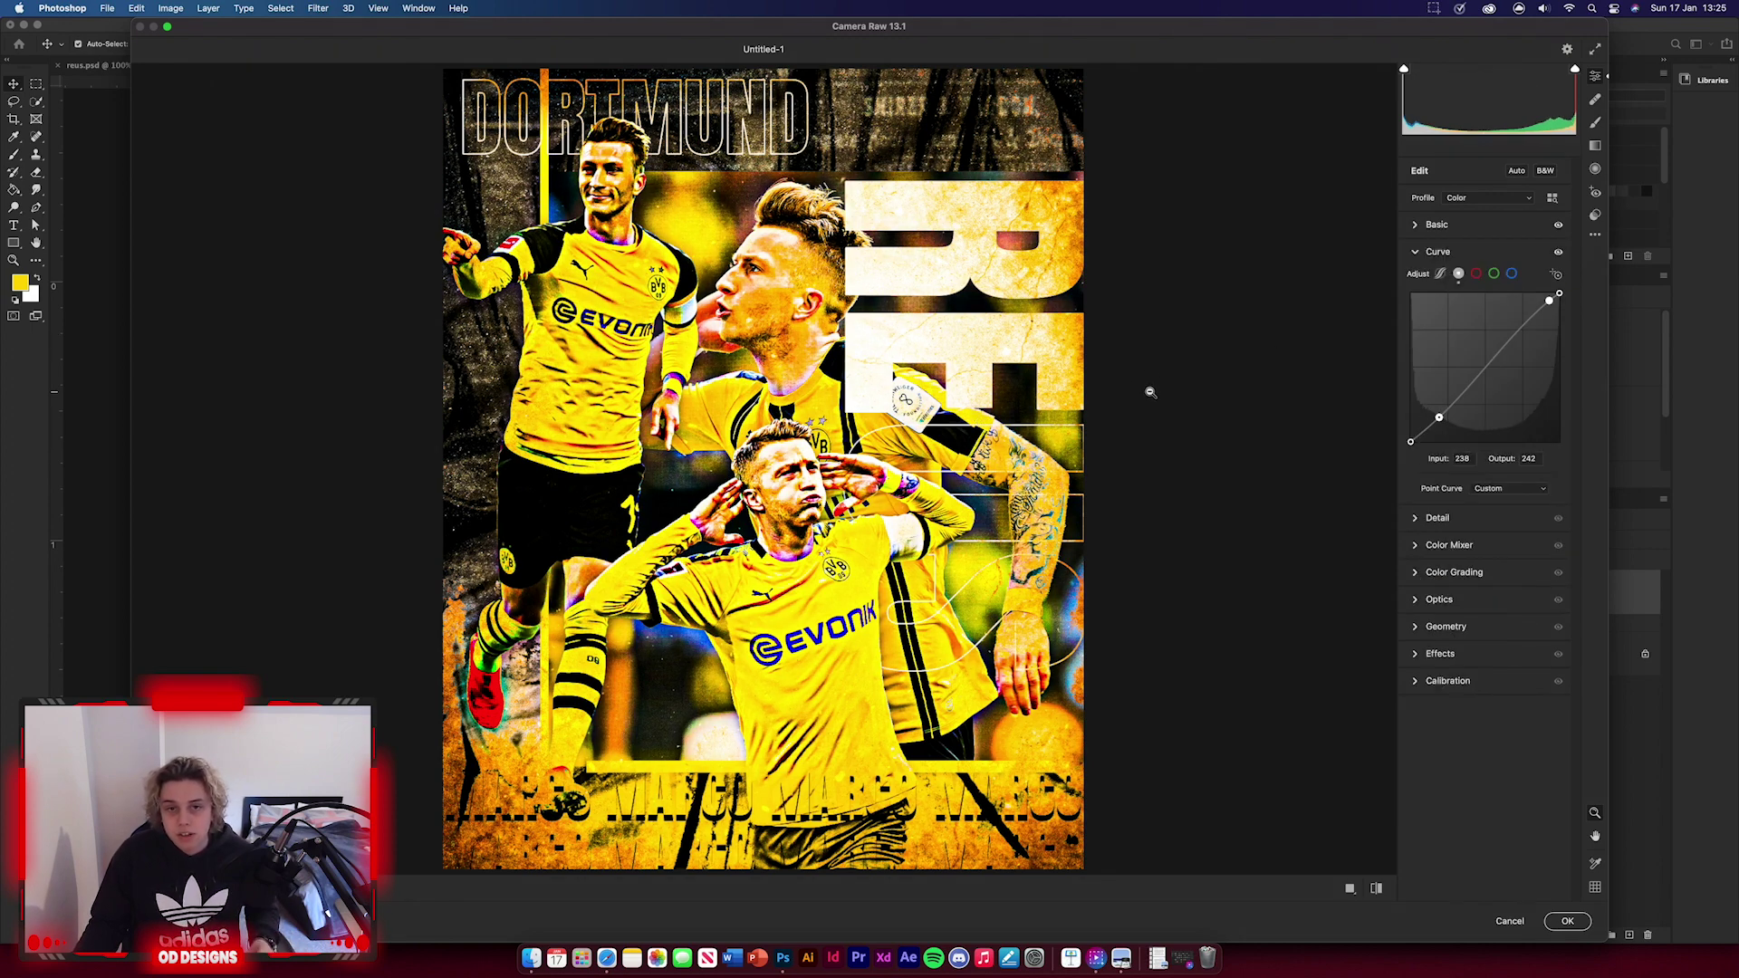
left_click(1415, 519)
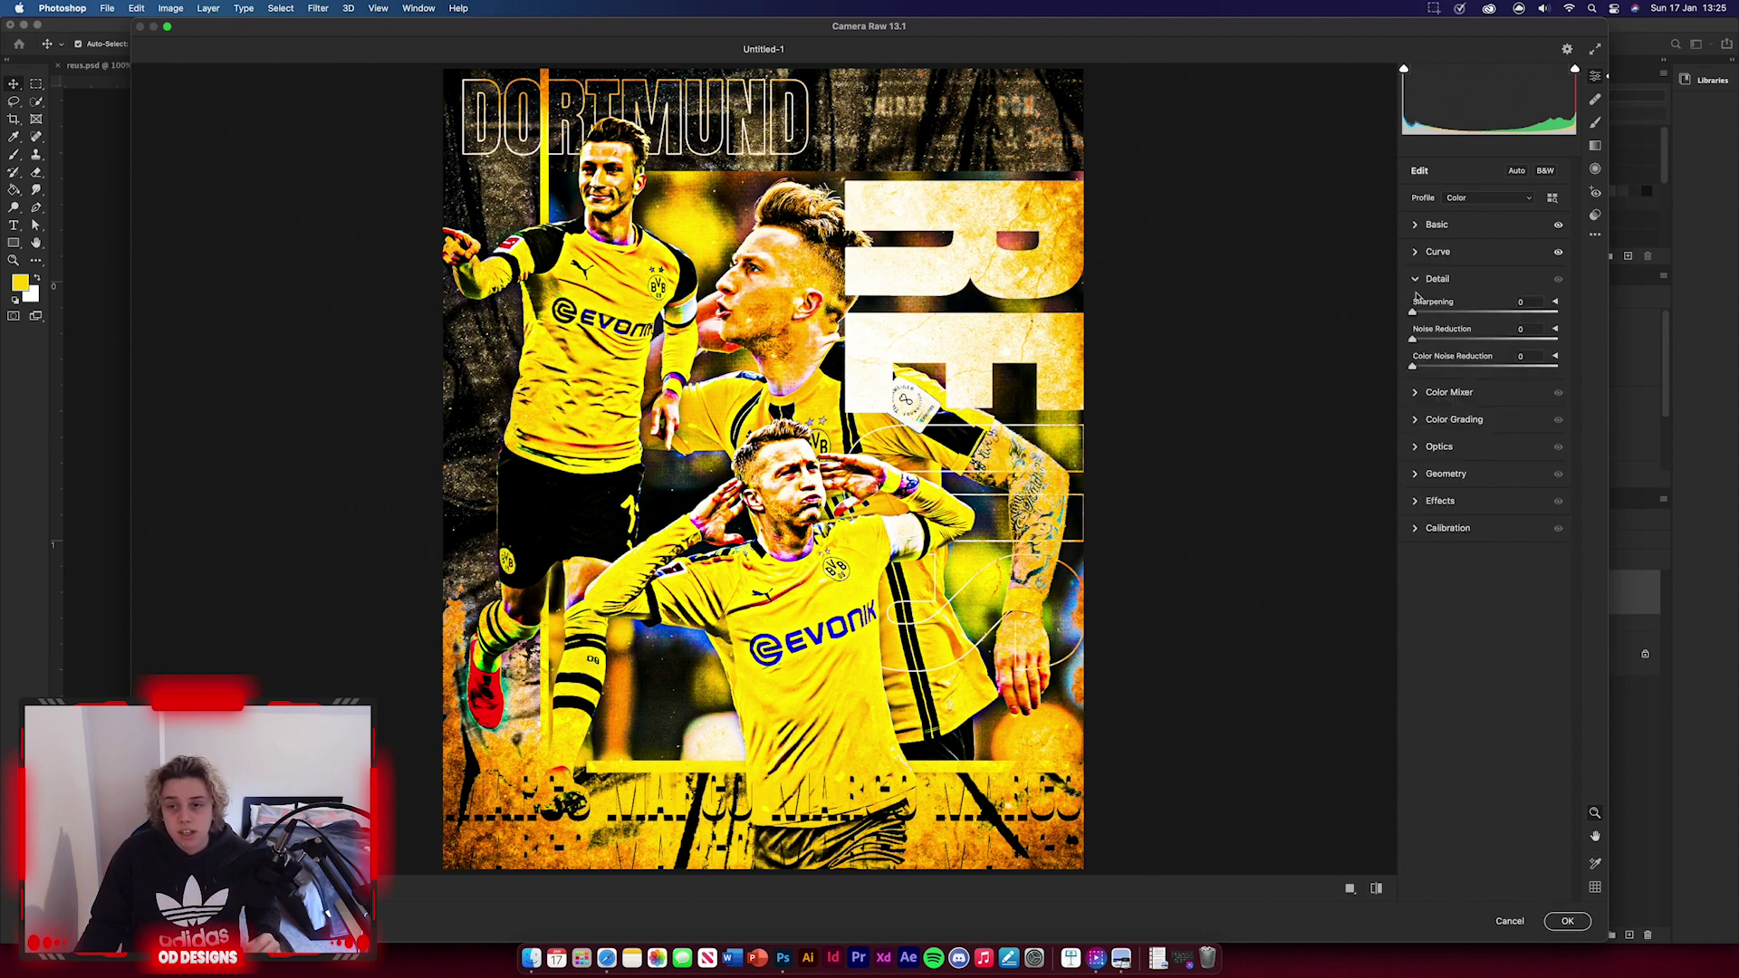
left_click_drag(1412, 312, 1433, 373)
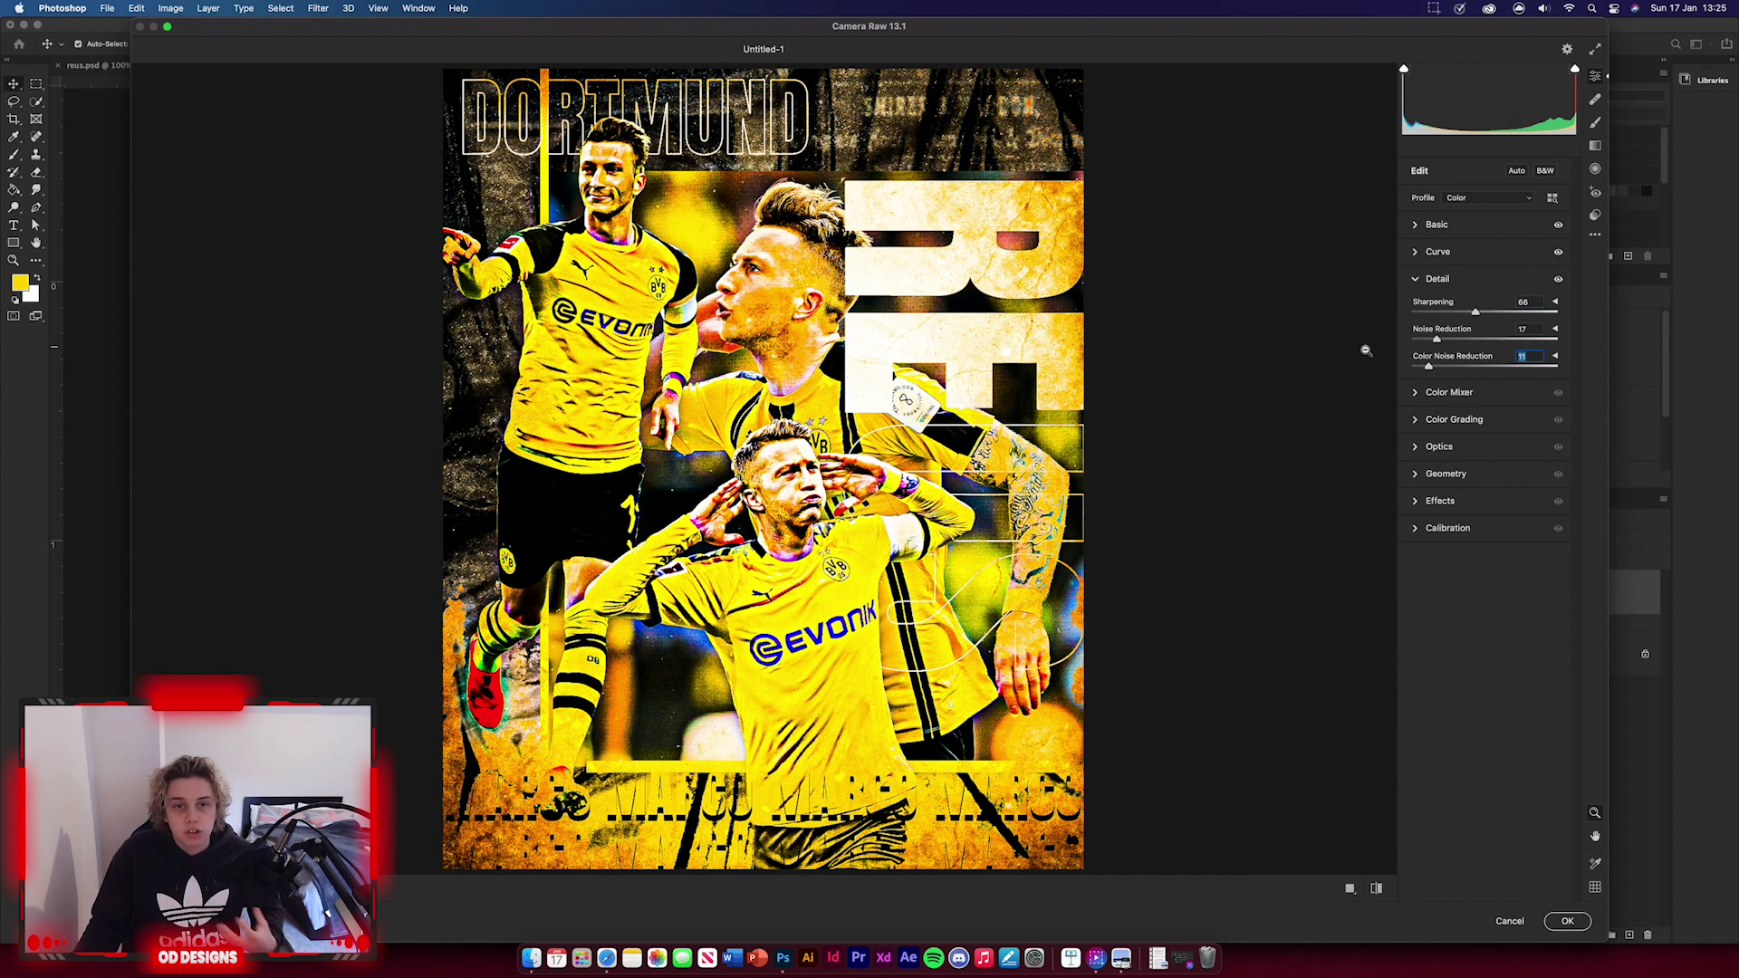
- Shift the hue of the yellows to -24 and the blues to -44 in the Color Mixer
left_click(1420, 395)
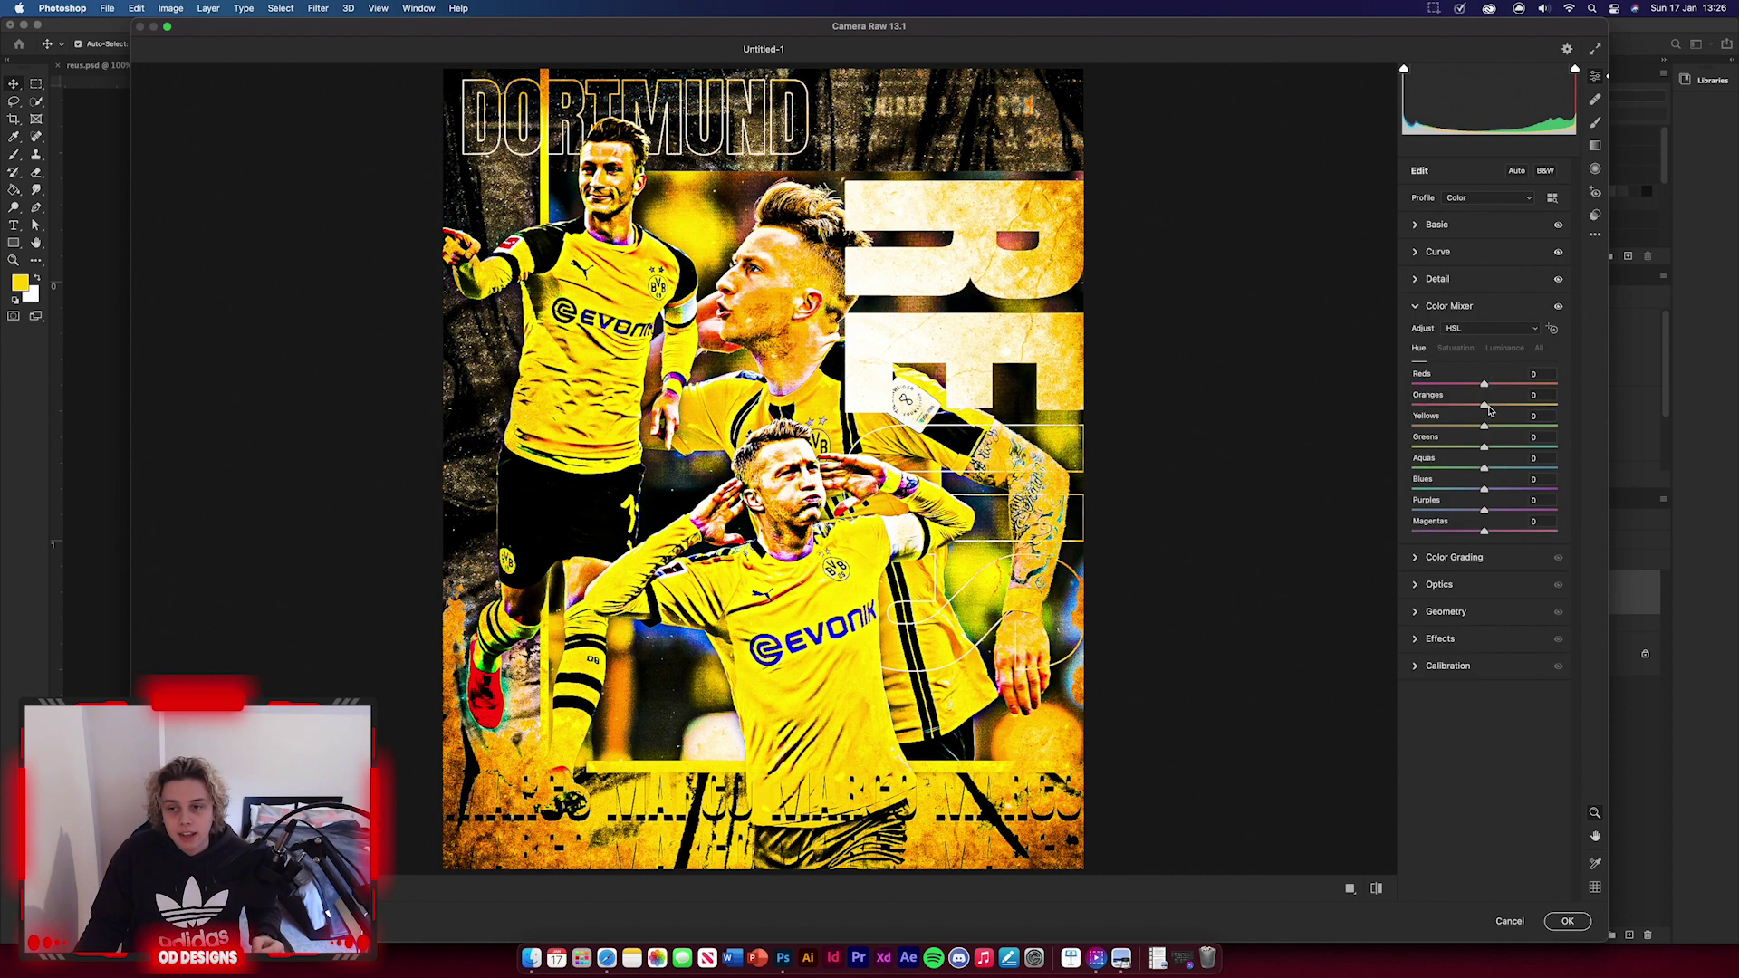
left_click_drag(1484, 426, 1467, 428)
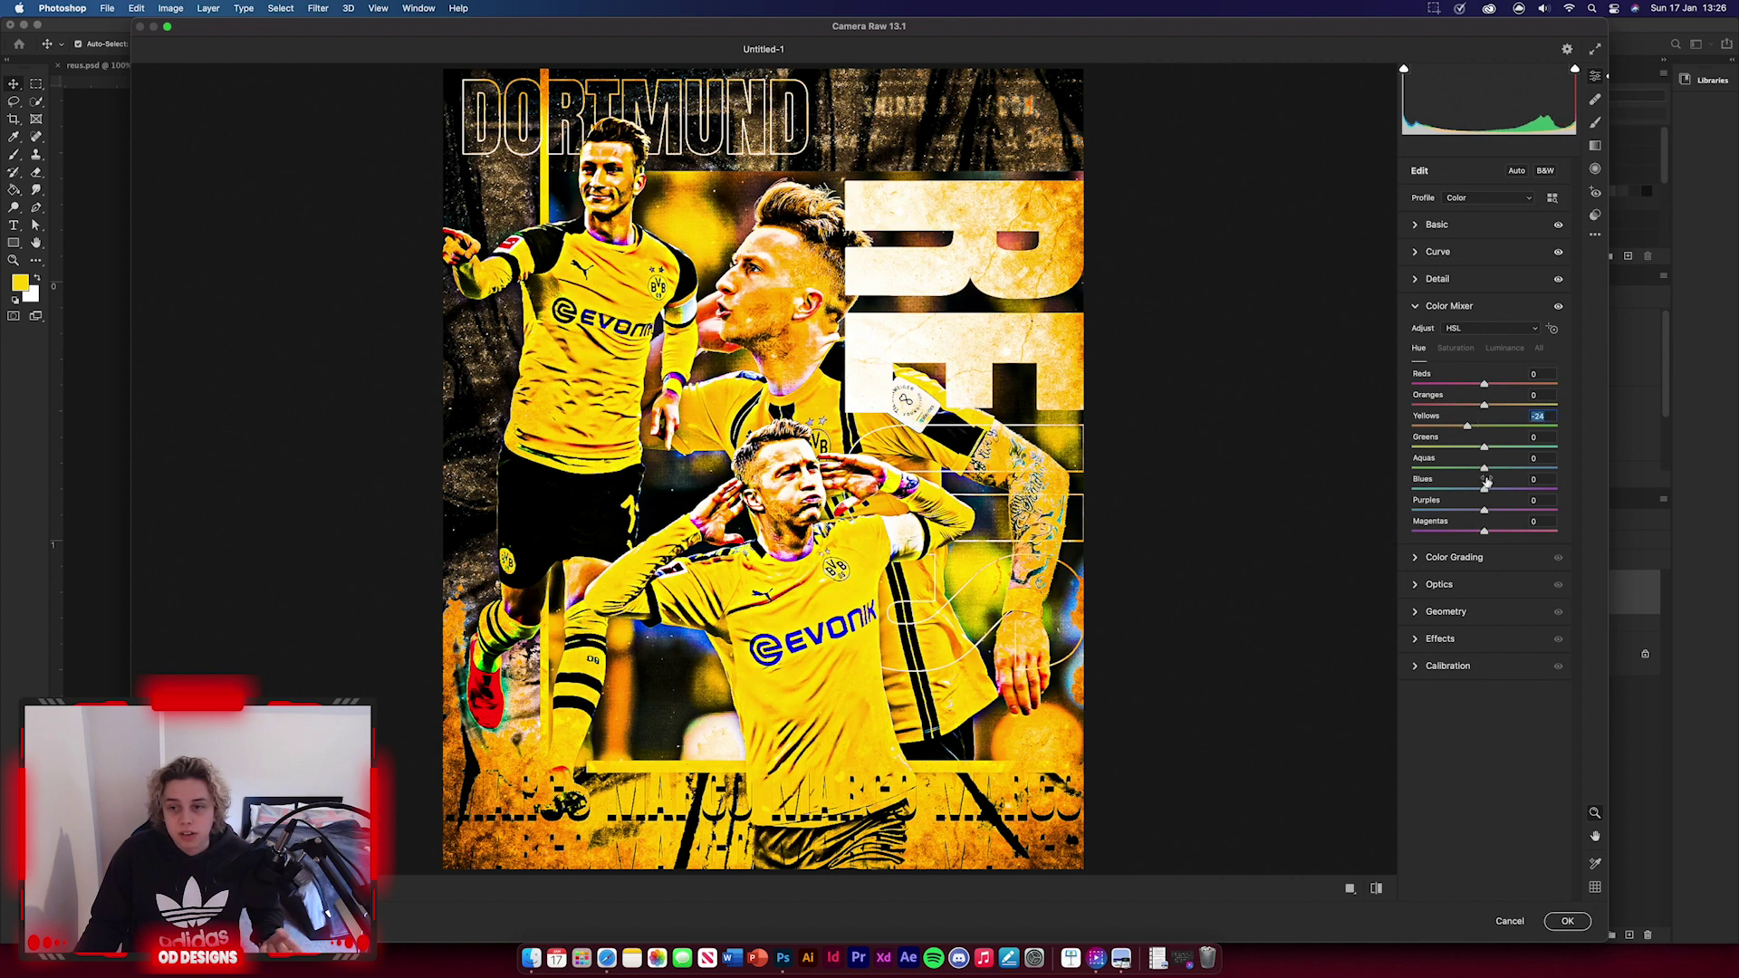
left_click_drag(1482, 493, 1450, 505)
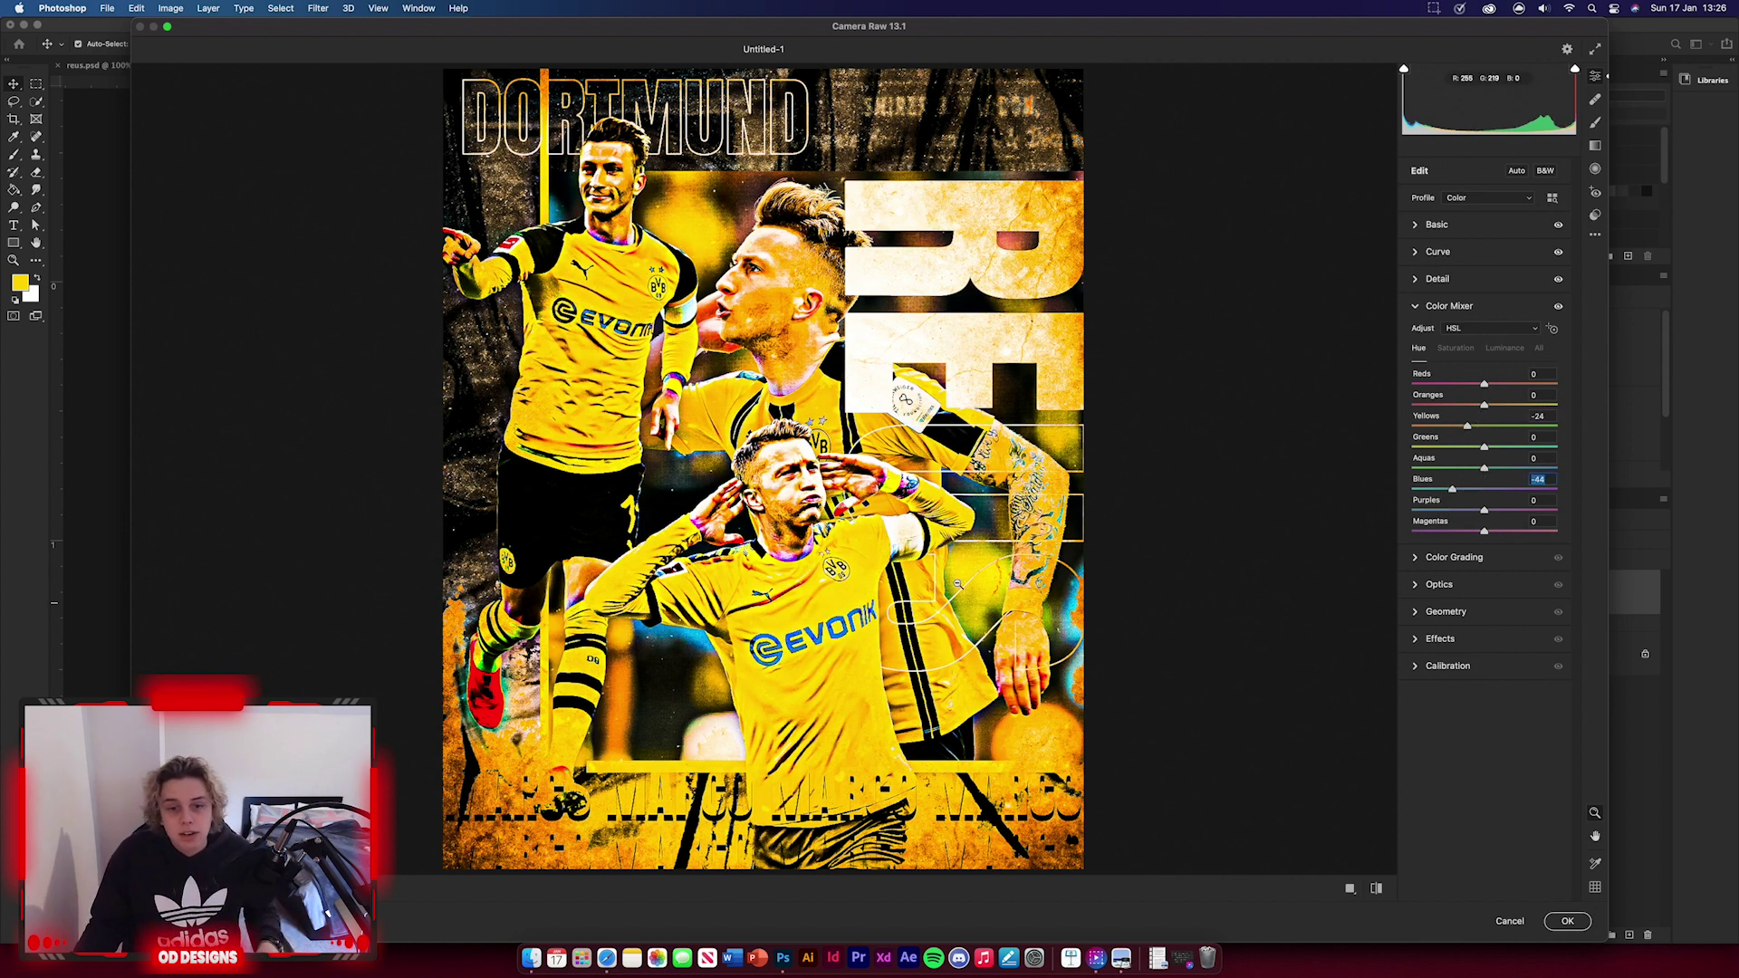
- In the Camera Raw effects, add grain of 31 and set vignetting to +11
left_click(1440, 639)
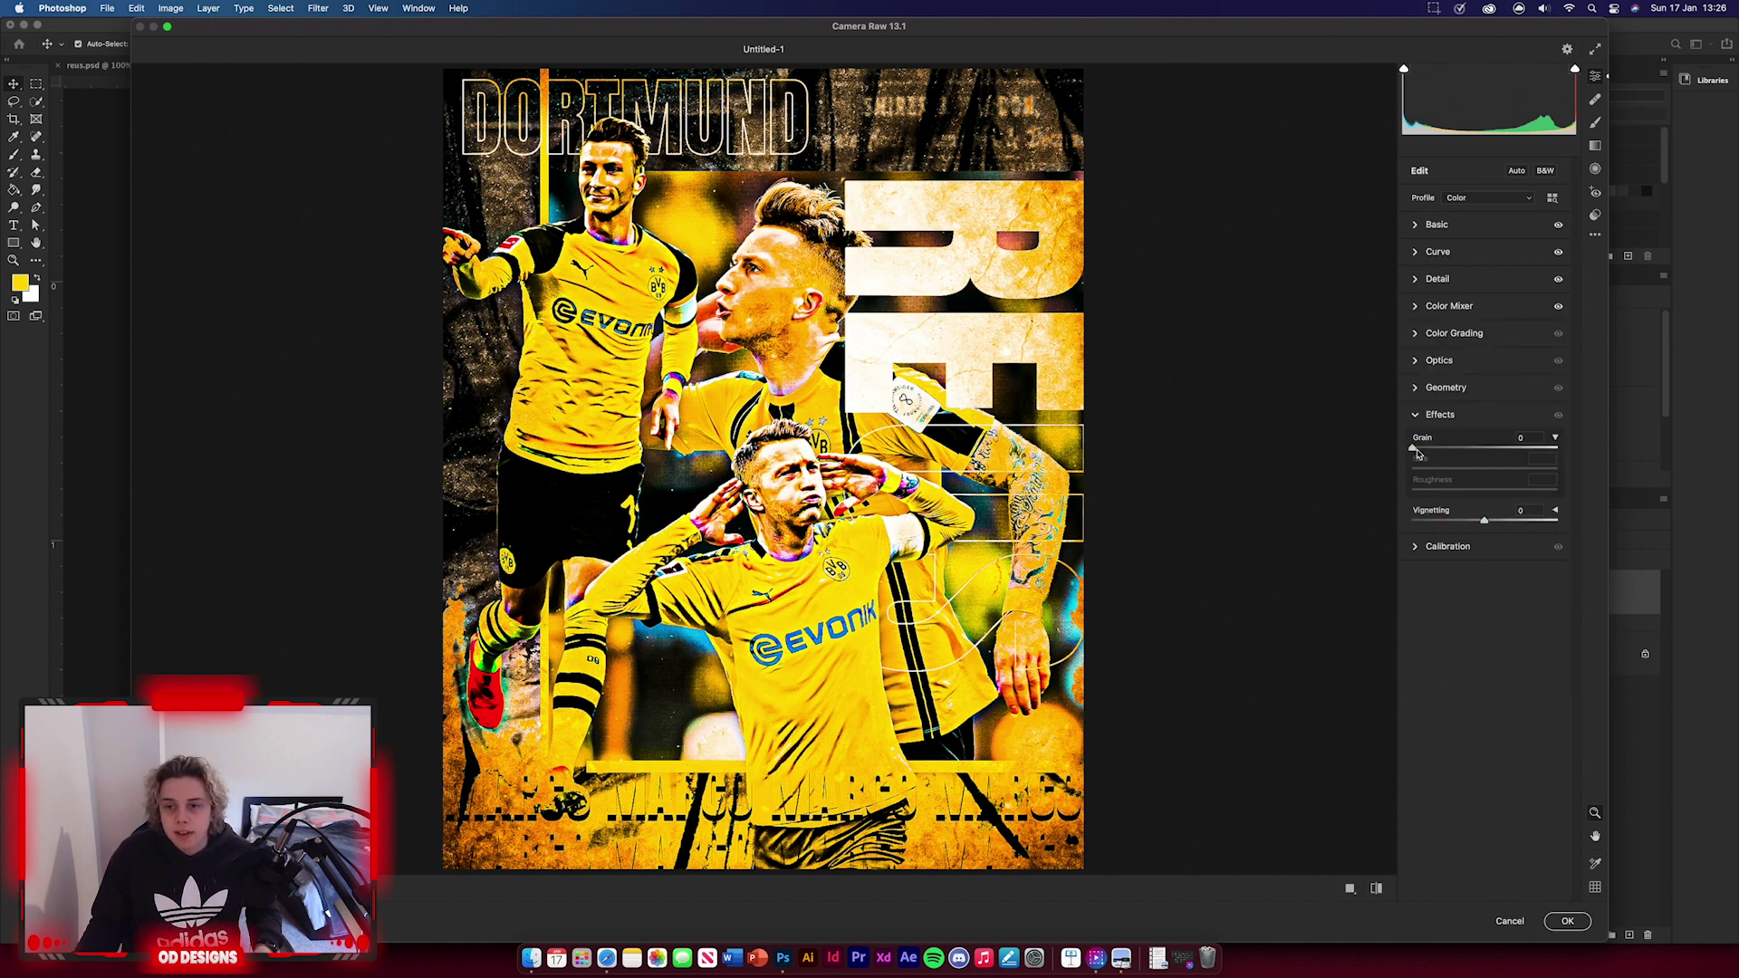
left_click_drag(1418, 453, 1460, 451)
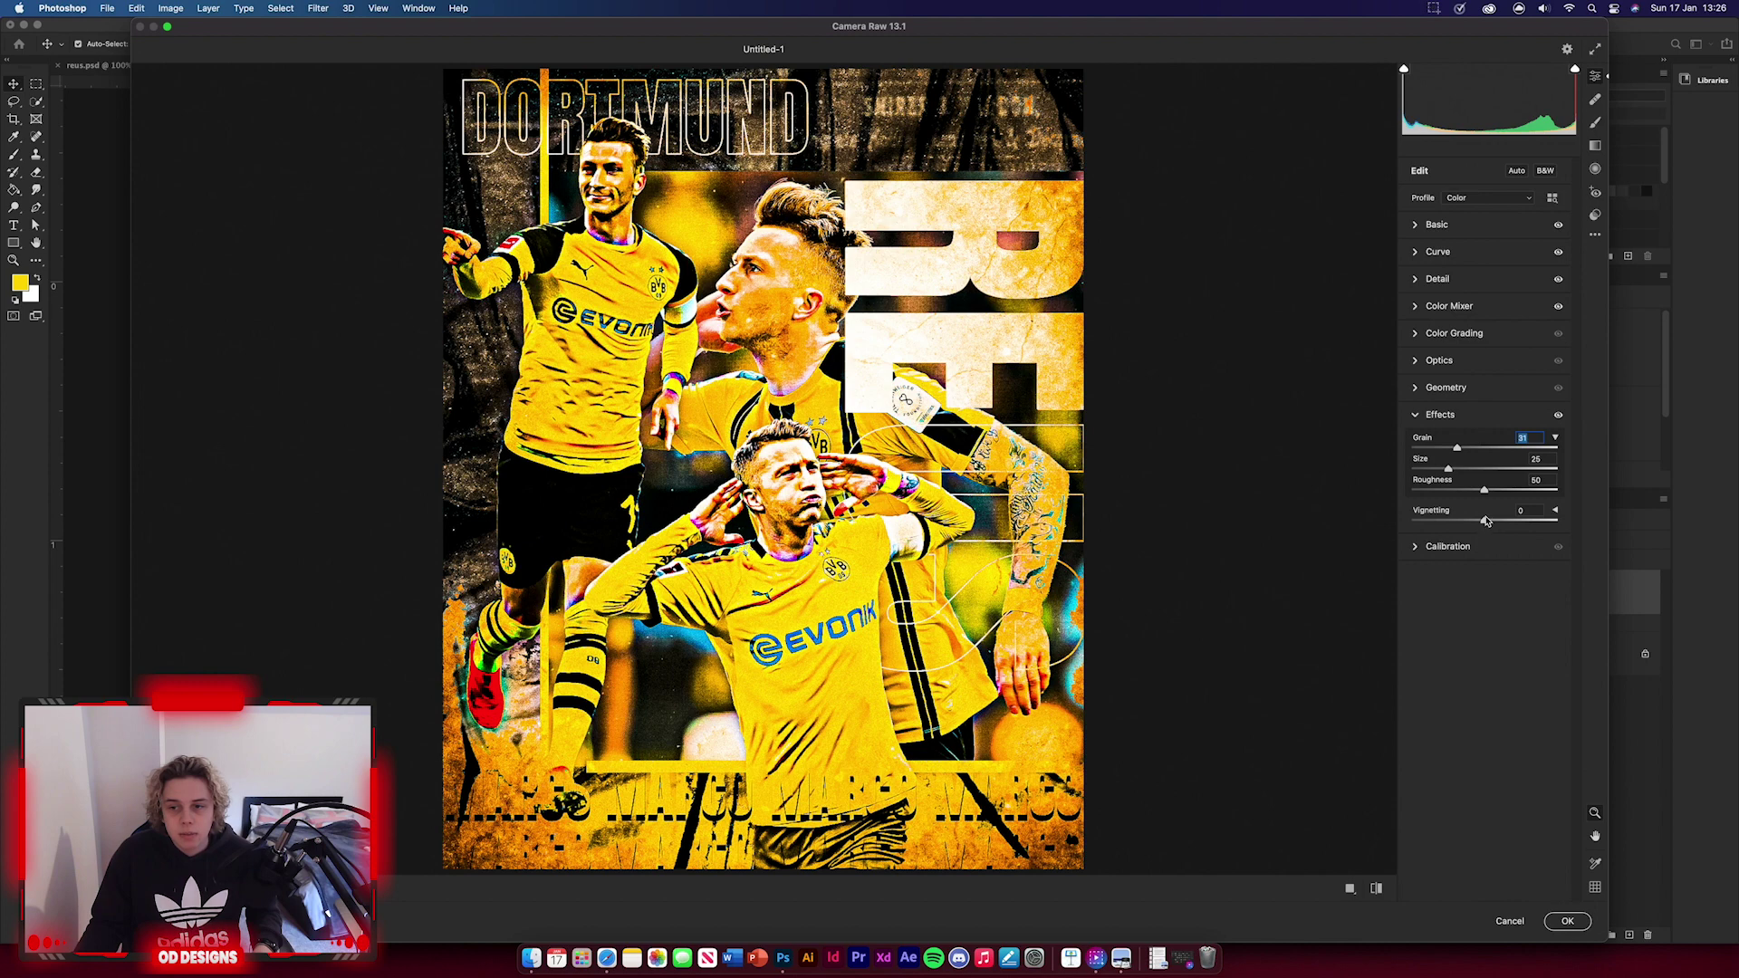
left_click_drag(1486, 521, 1491, 523)
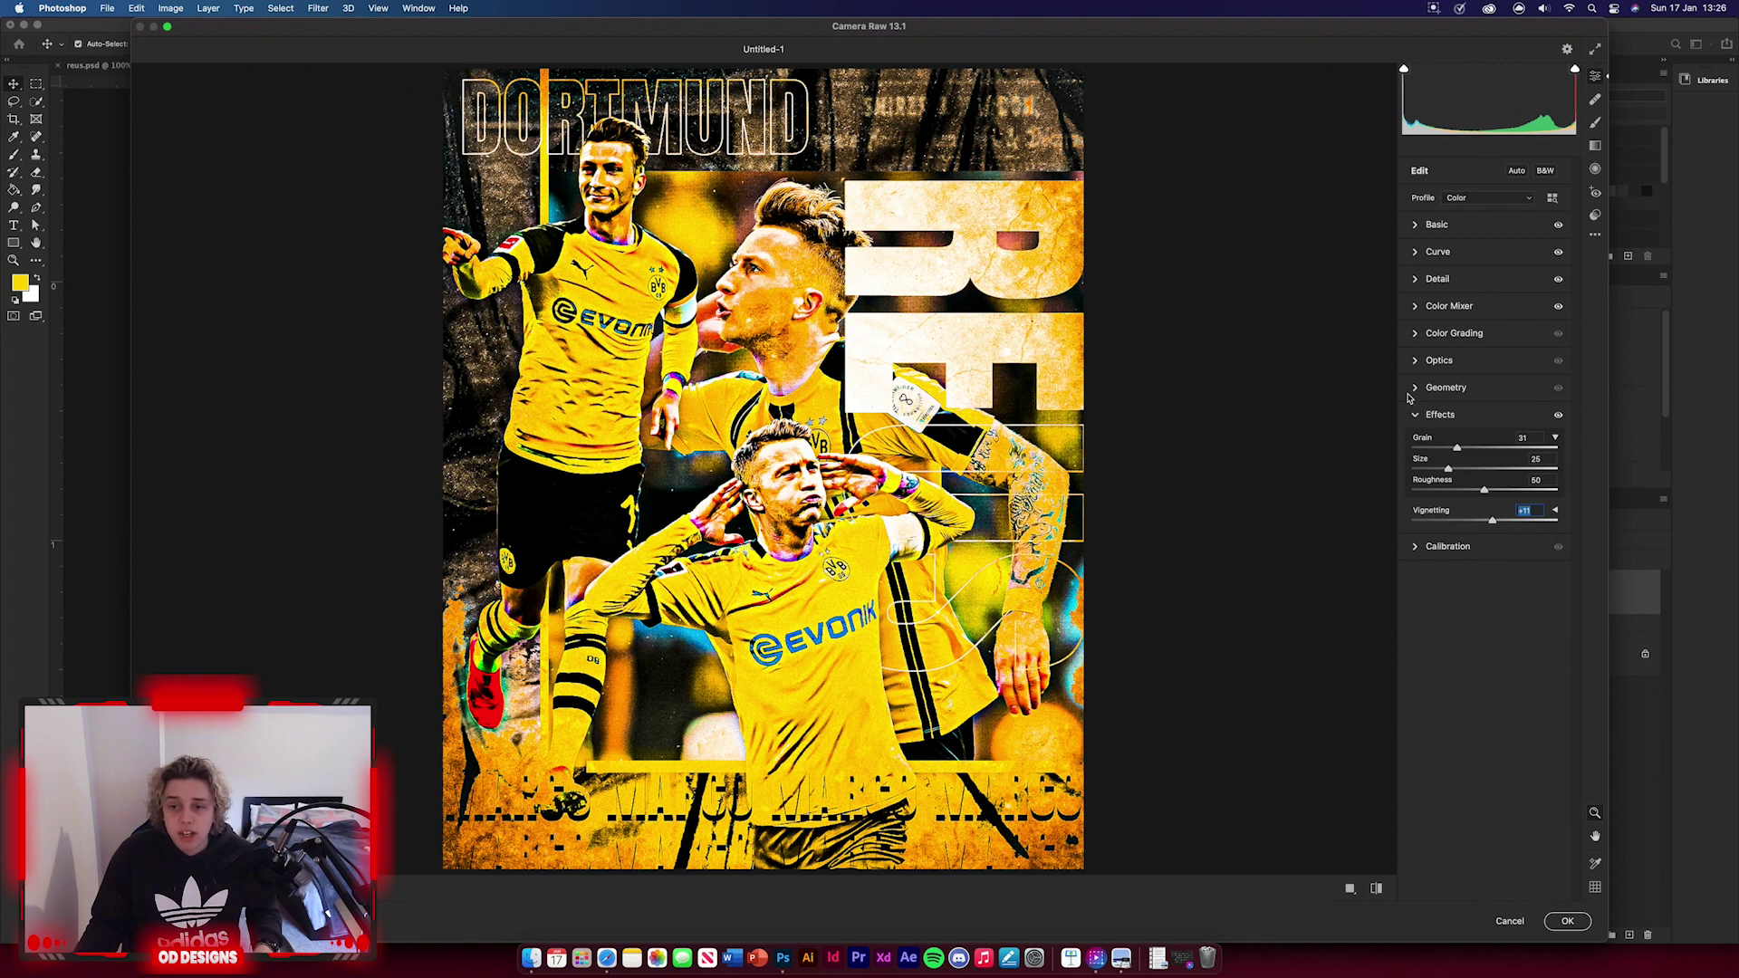
- Color grade the midtones to hue 48, saturation 31, tint the shadows yellow and the highlights blue, and apply the Camera Raw filter
left_click(1417, 335)
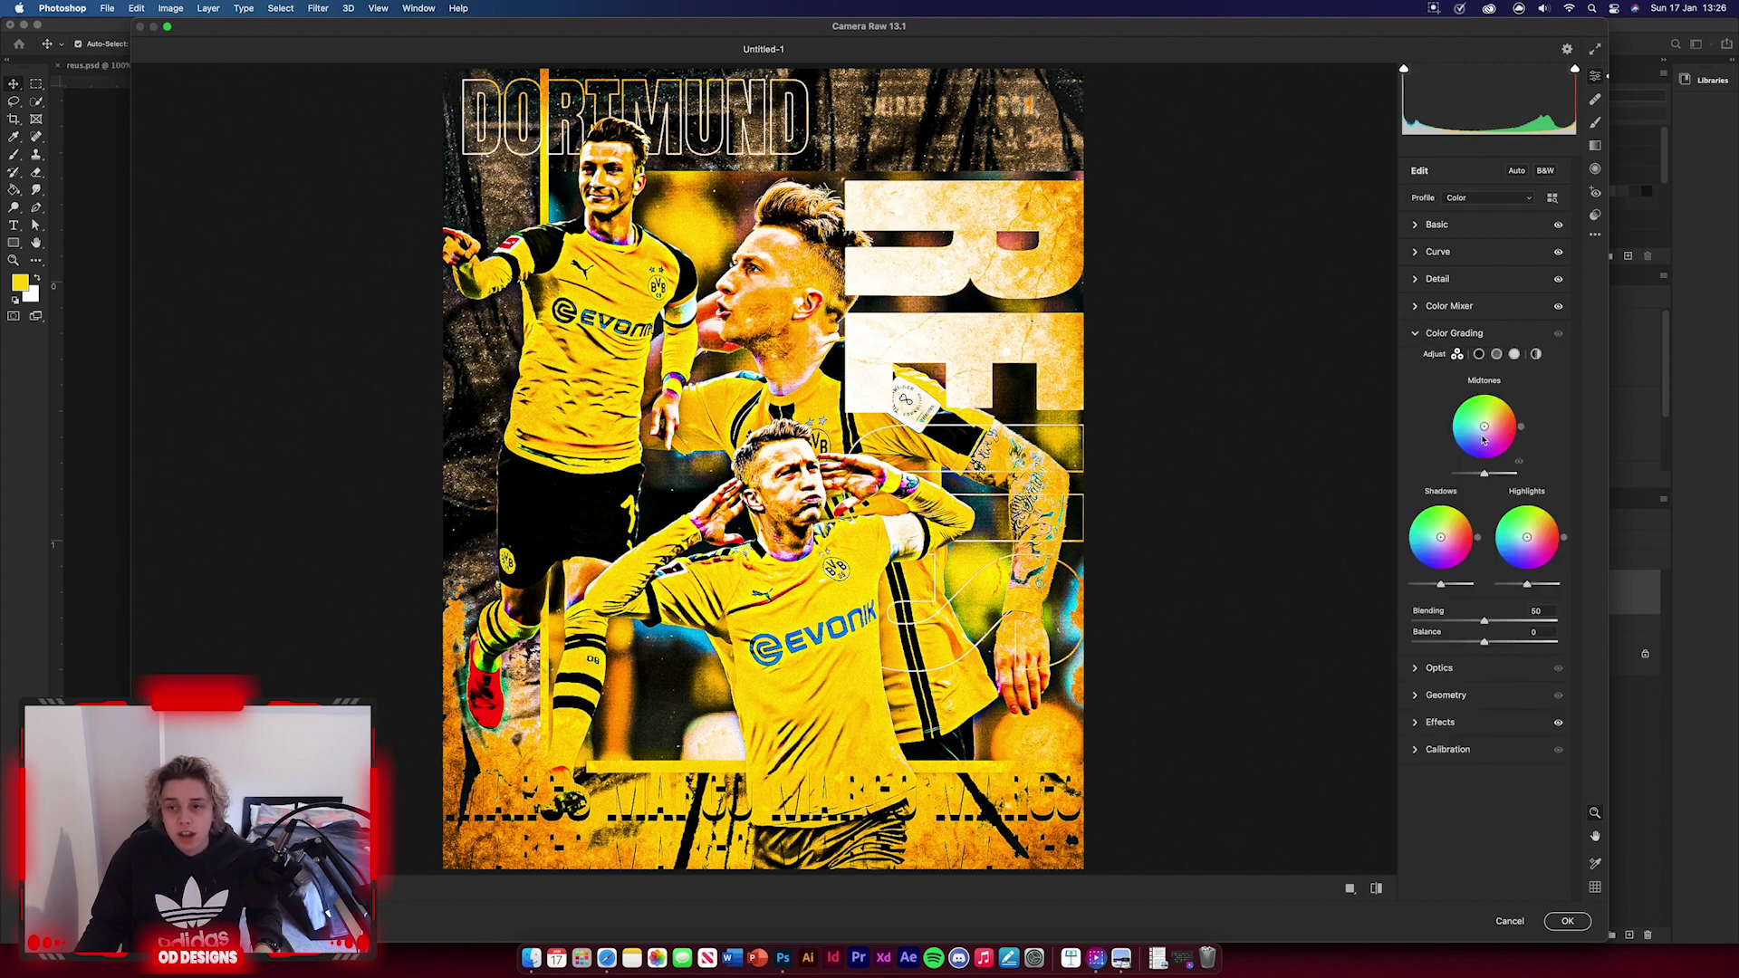
left_click_drag(1484, 441, 1490, 420)
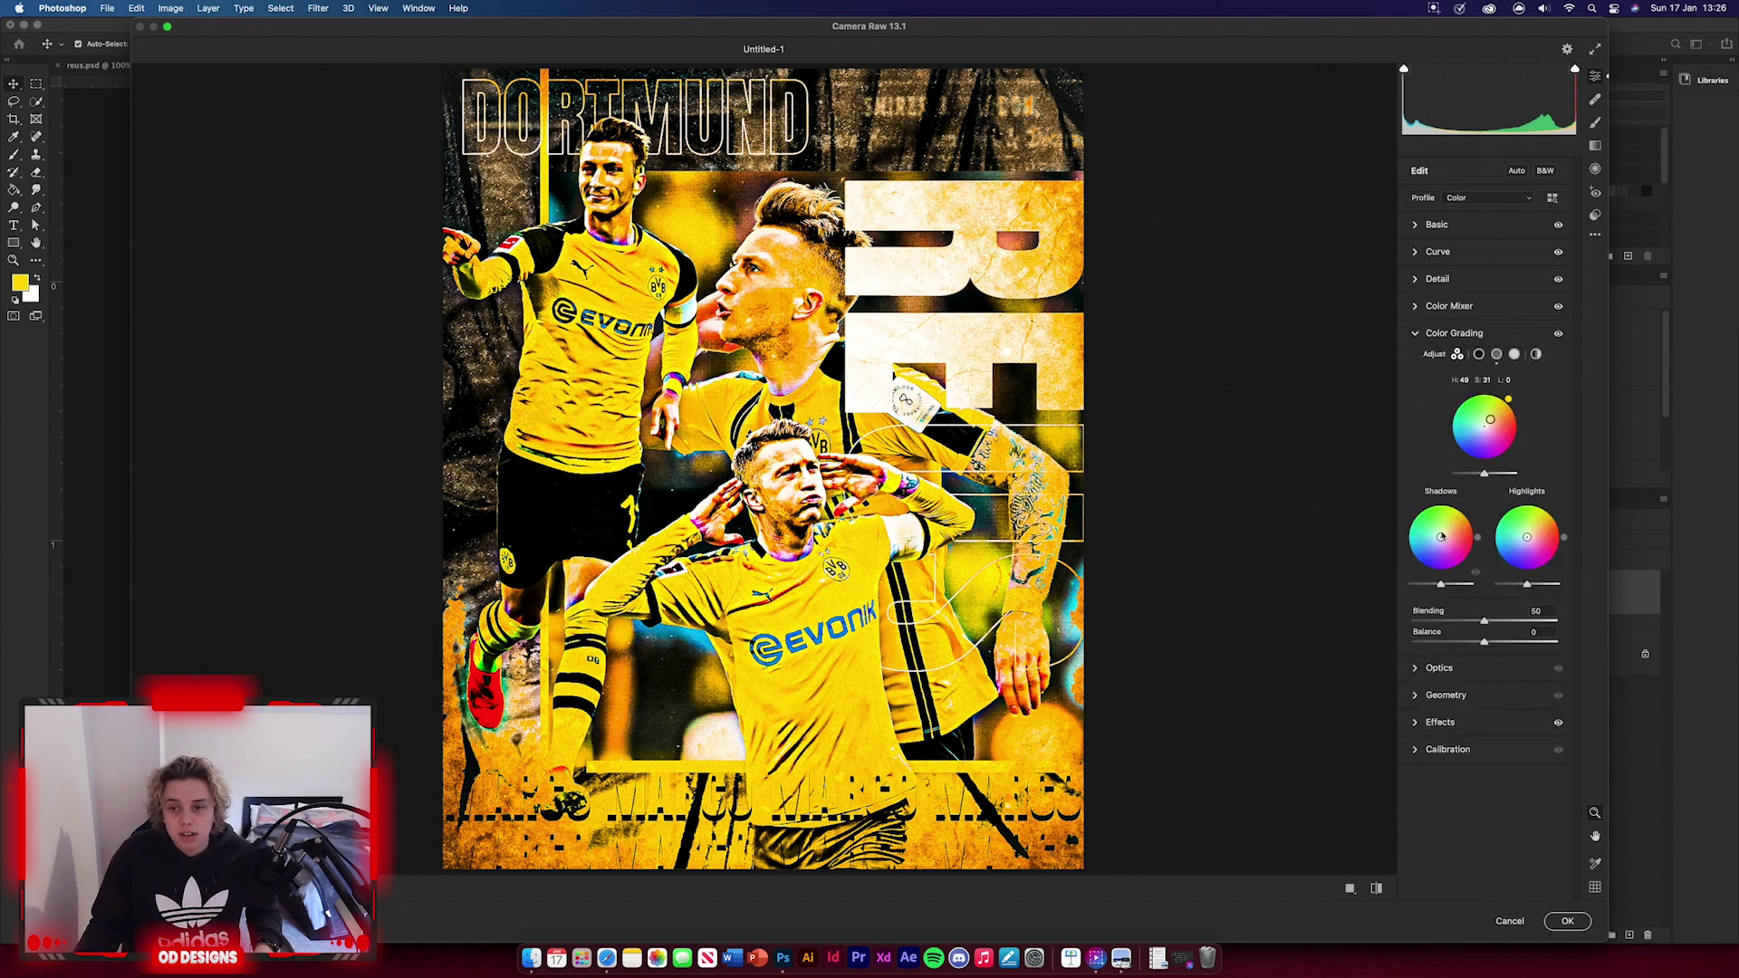
left_click_drag(1441, 536, 1521, 543)
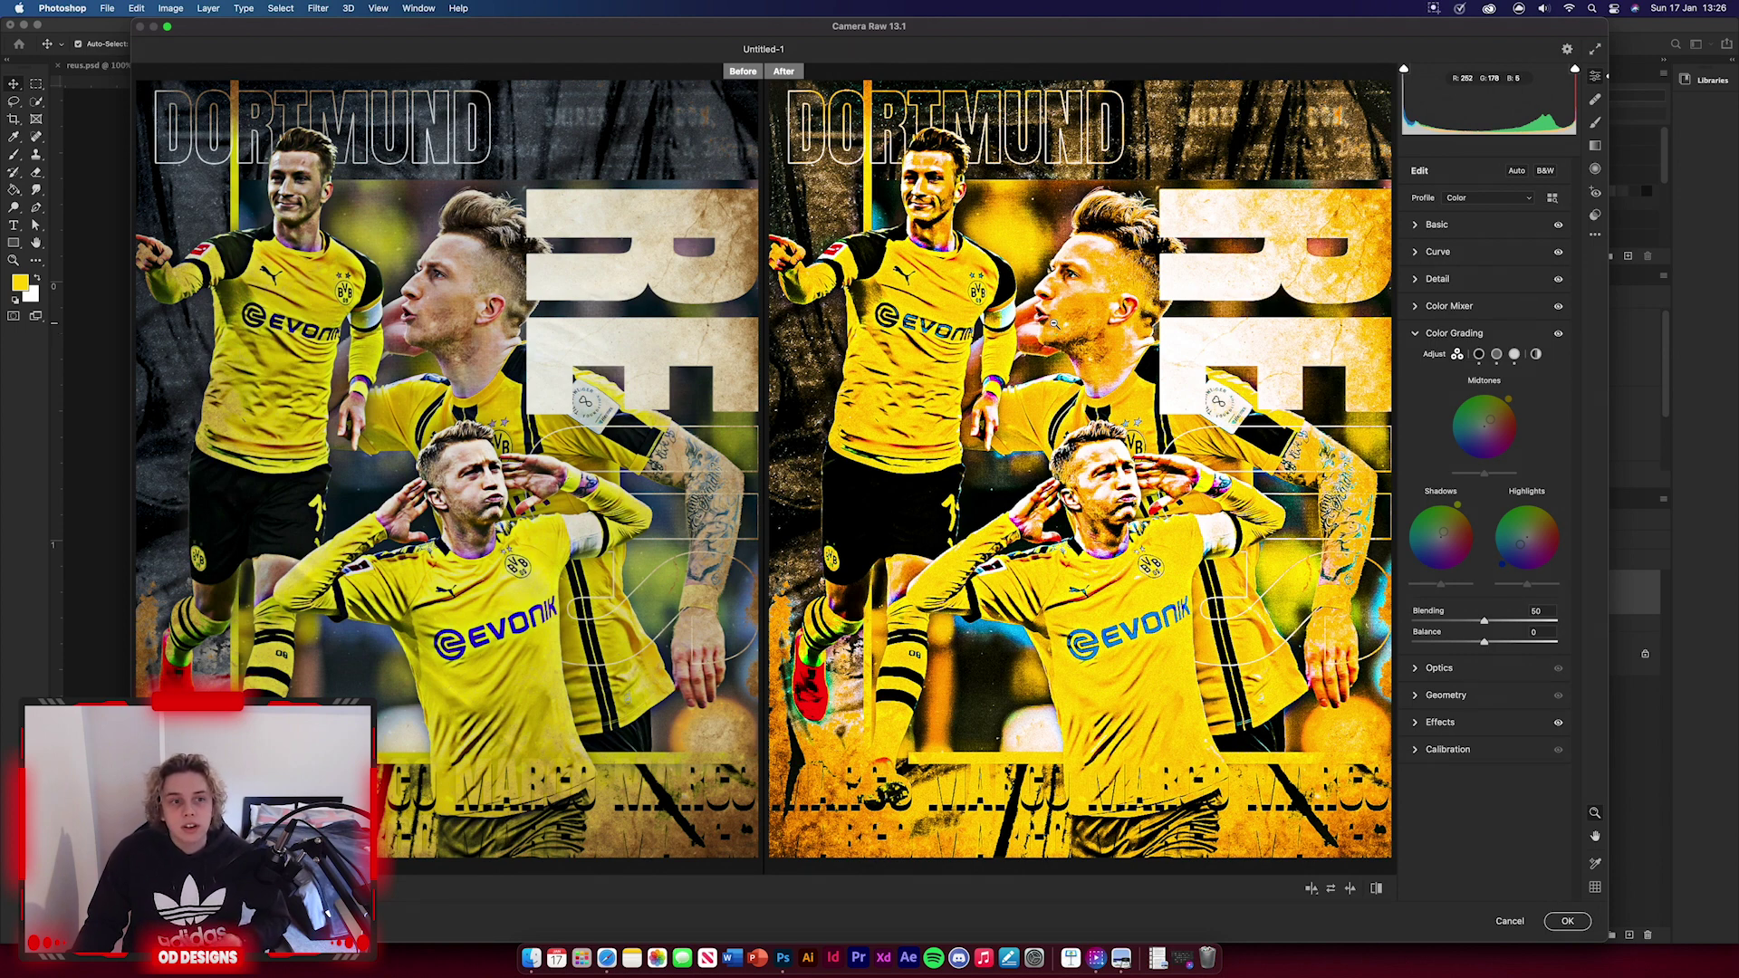
left_click(1567, 921)
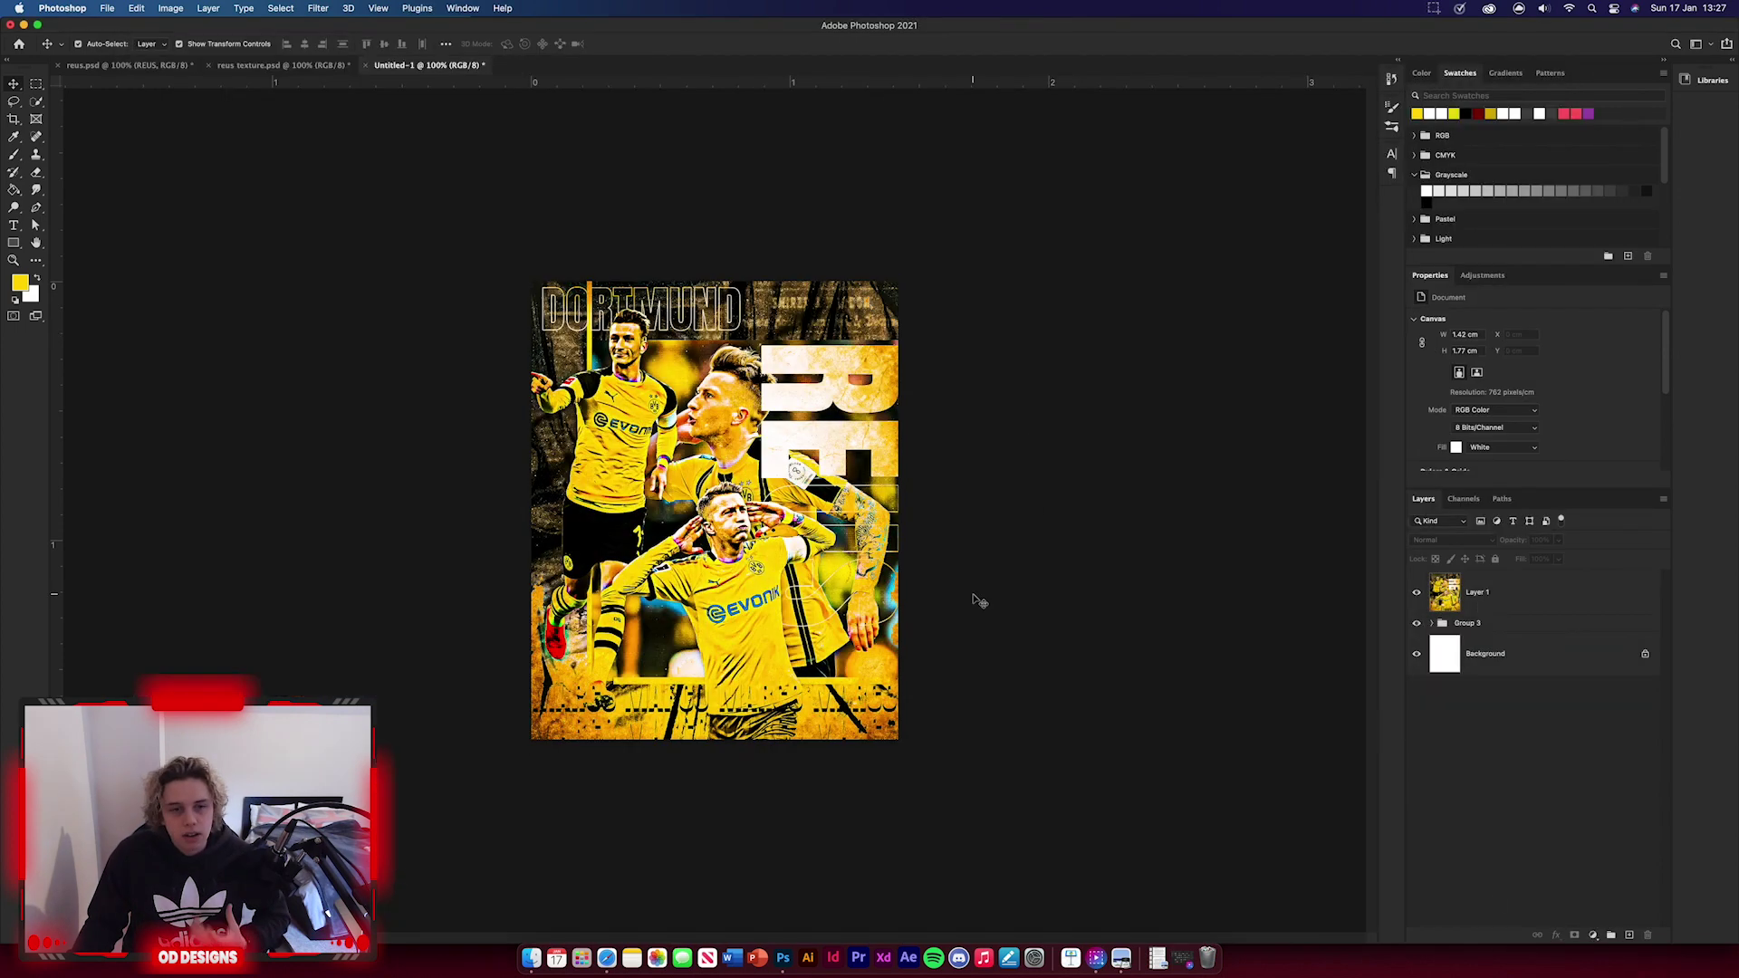
key("z")
left_click_drag(993, 481, 1059, 463)
key("v")
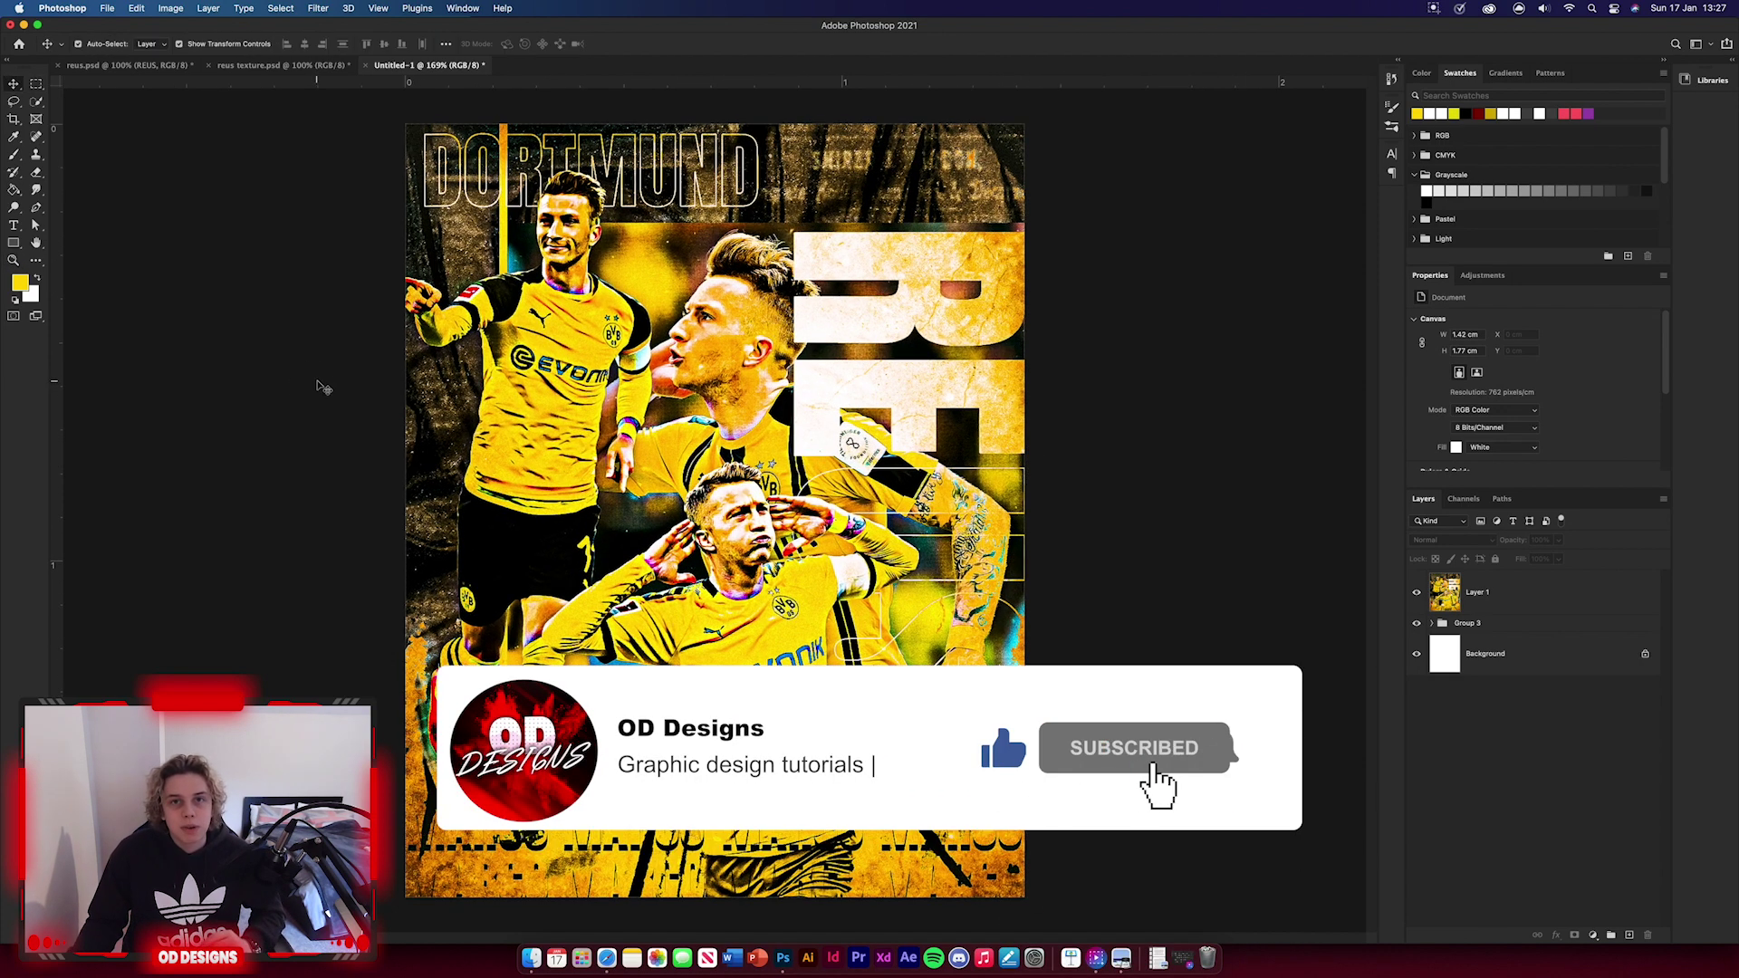